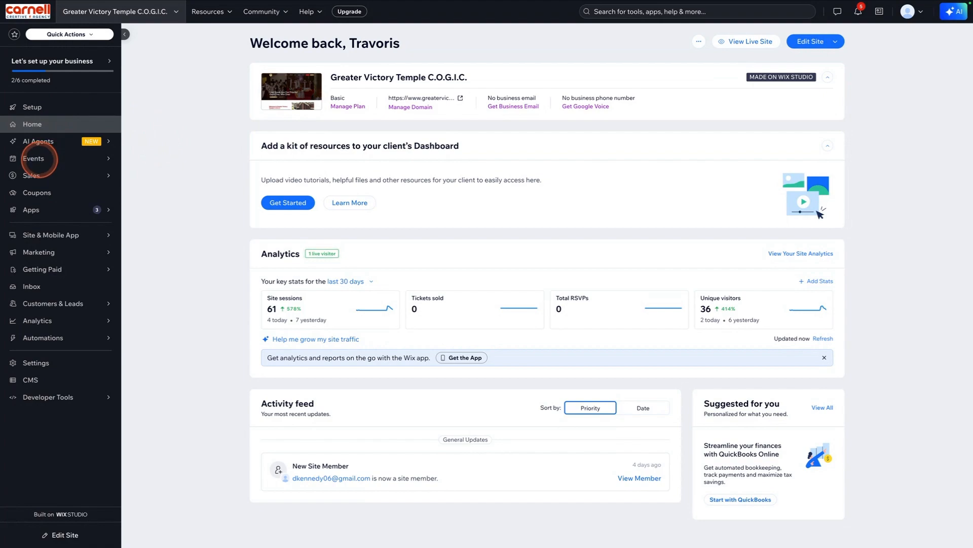
In the published events list, remove the Upcoming status filter and start creating a new event.
click(37, 162)
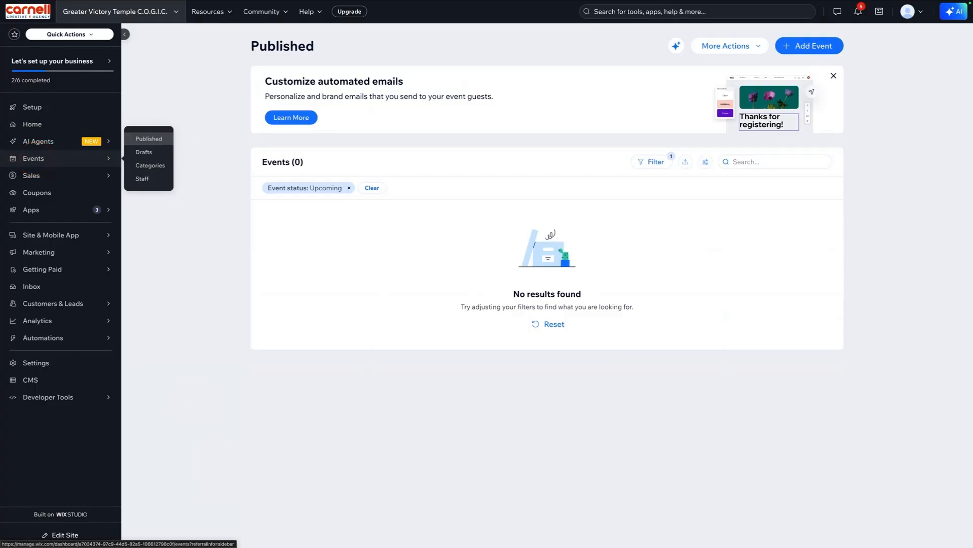
click(33, 163)
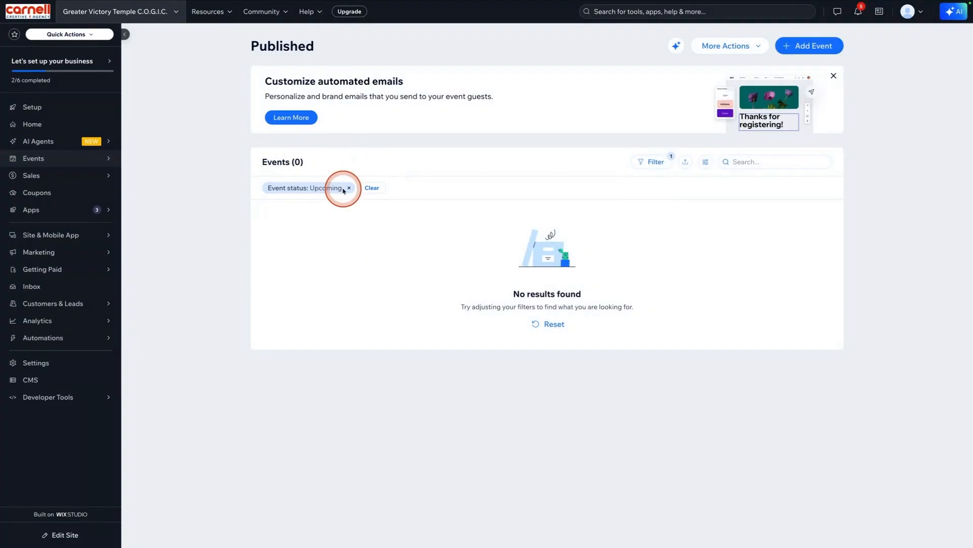
click(348, 188)
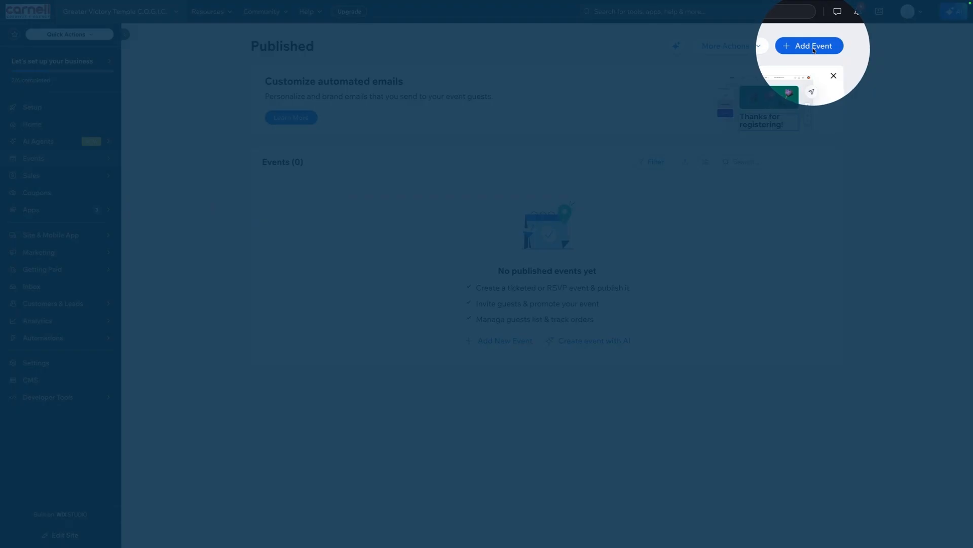
click(814, 46)
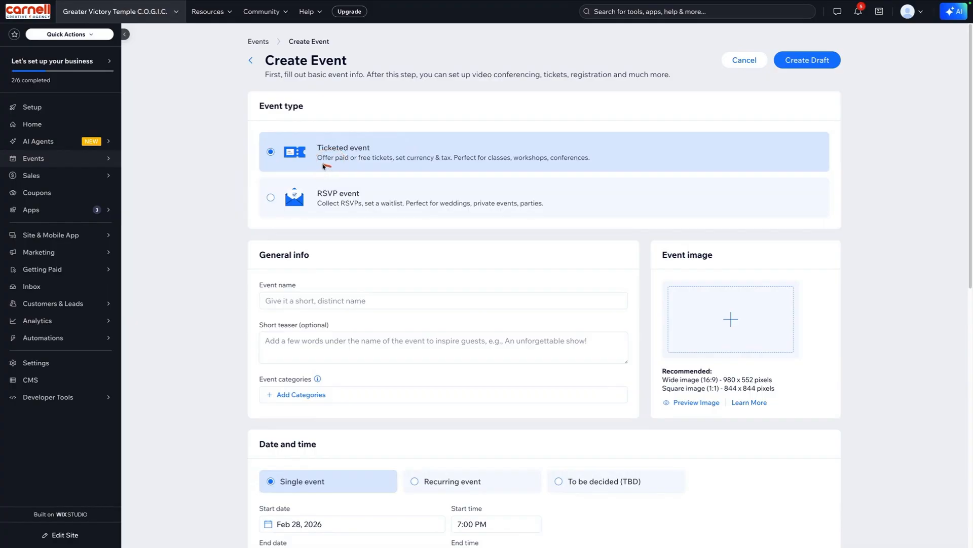
Set the new event's type to RSVP event.
drag(323, 165, 596, 164)
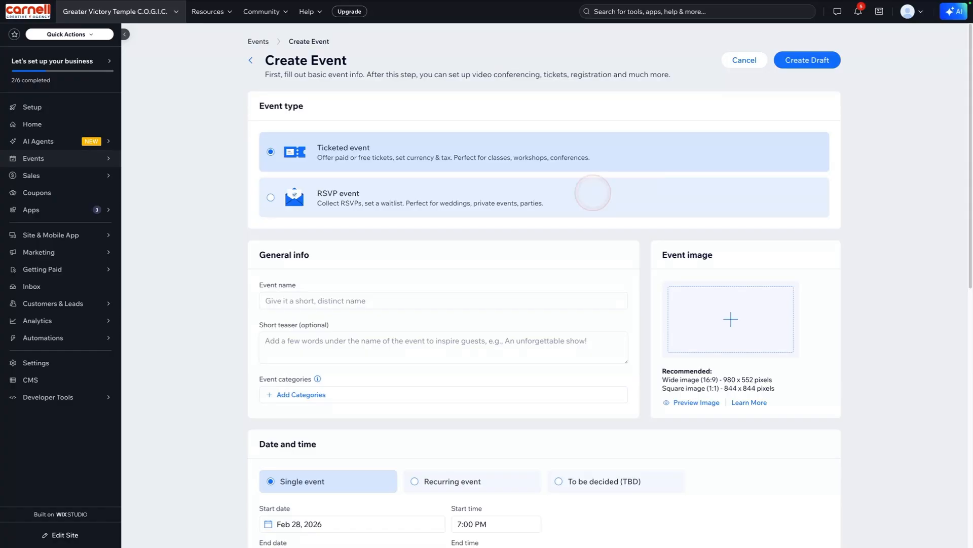
click(270, 197)
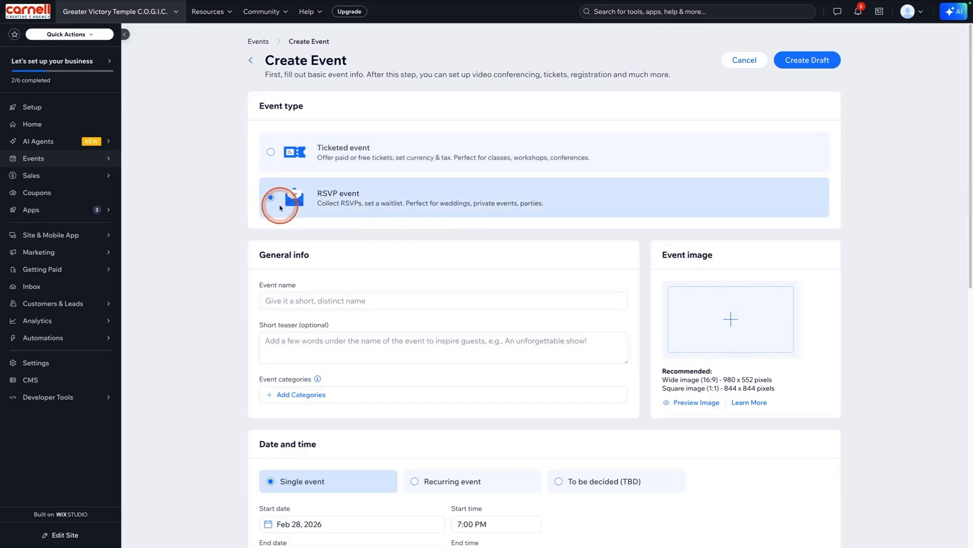
drag(318, 206, 408, 208)
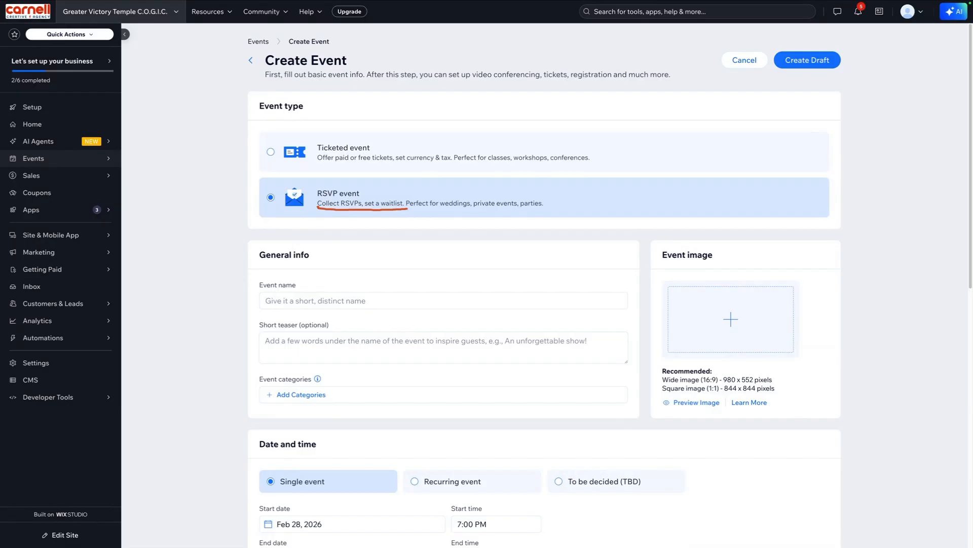
click(406, 209)
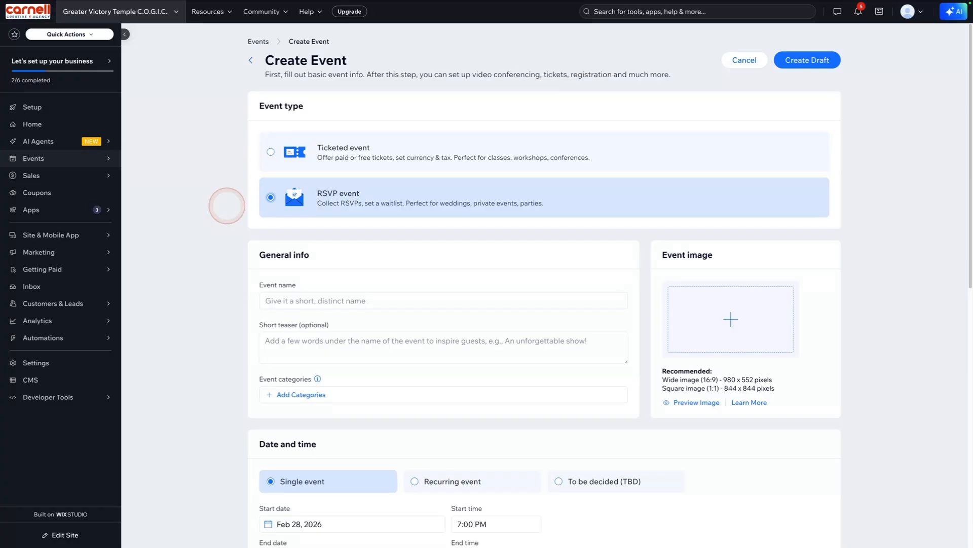
click(271, 153)
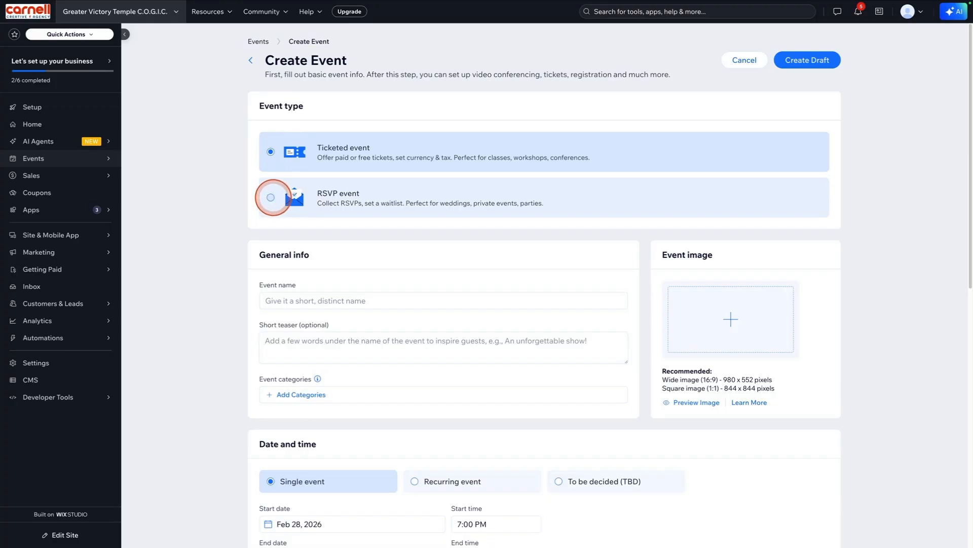
click(272, 199)
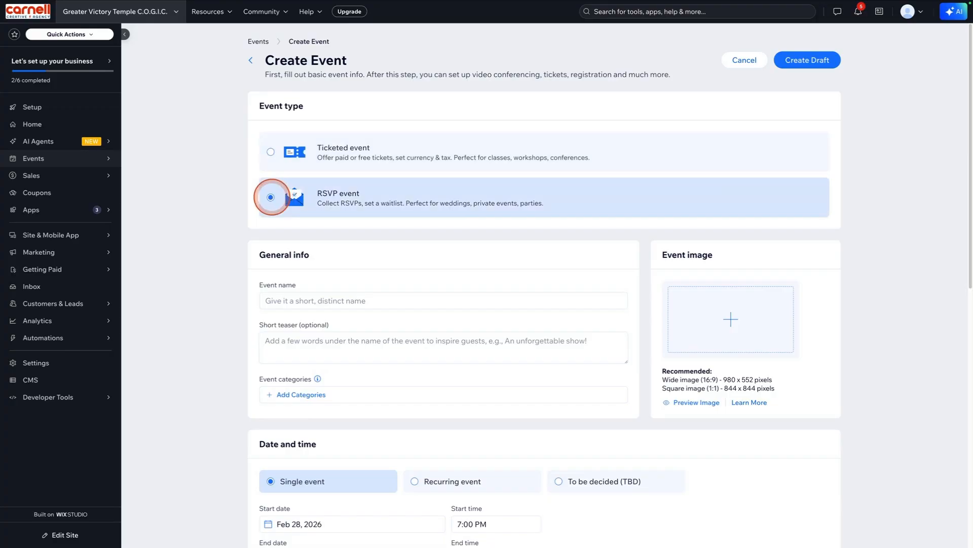
click(277, 198)
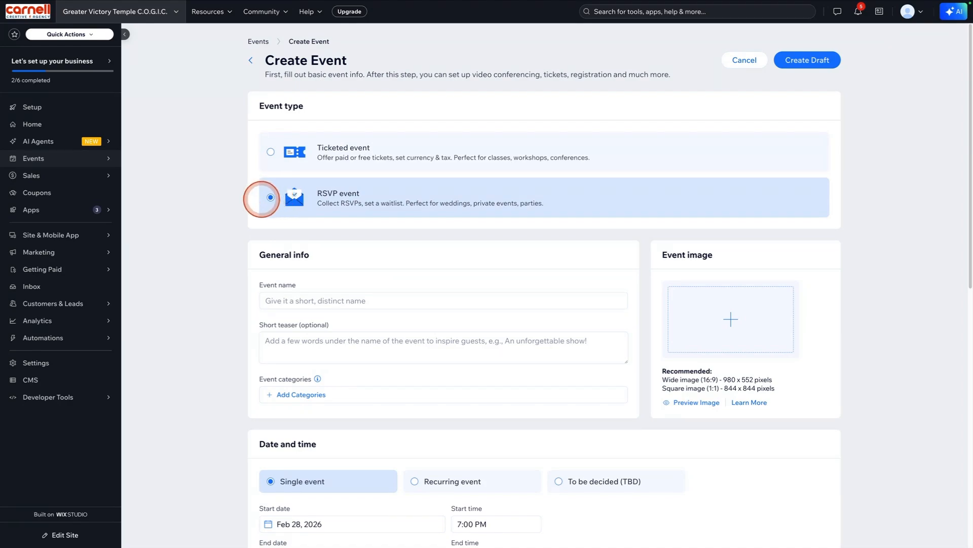
Name the event "Holiday on the Bluff".
scroll(242, 199, down, 1)
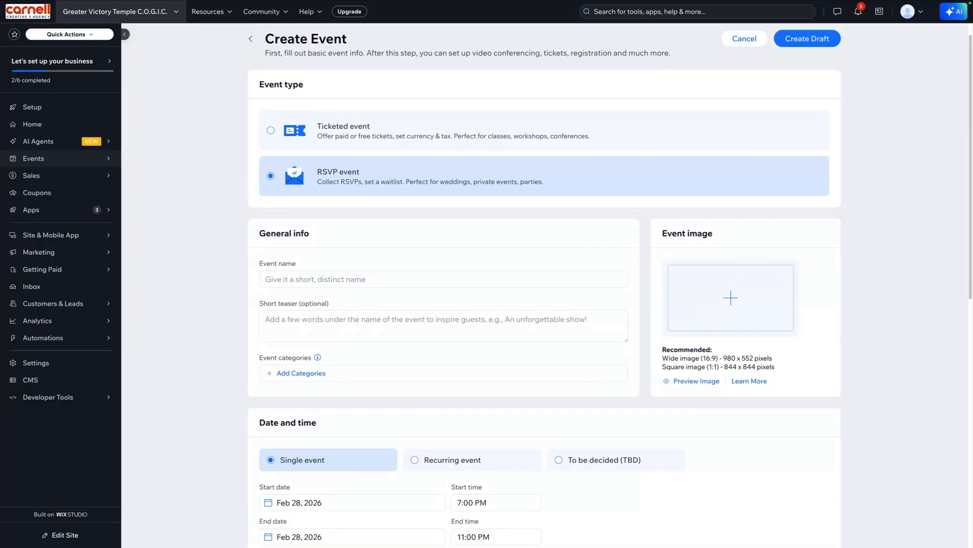
scroll(243, 300, down, 1)
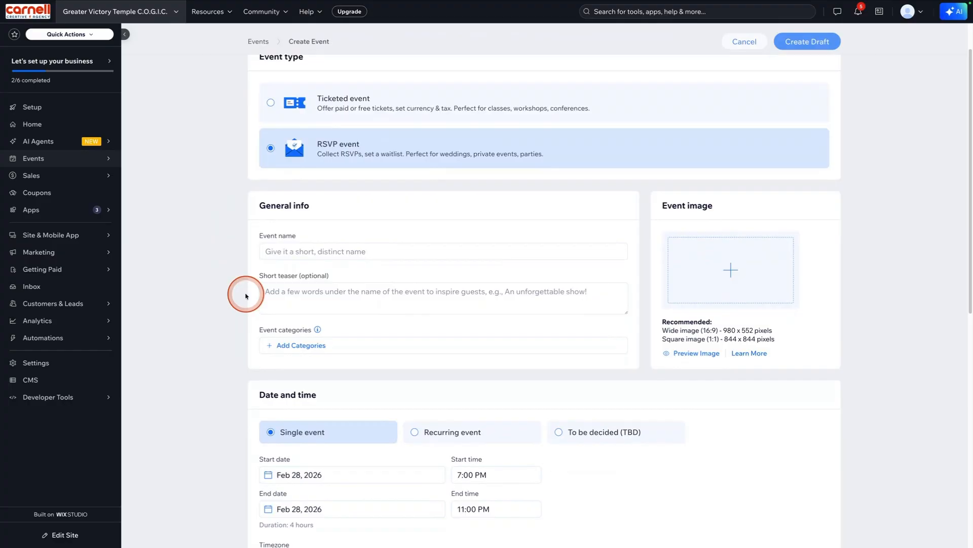
click(293, 250)
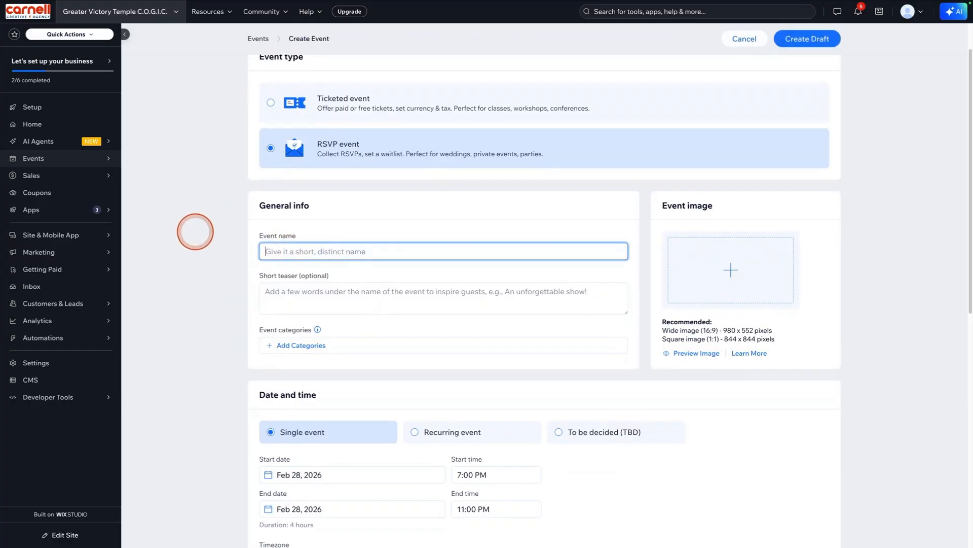
text(Holiday on the Bluff)
Write the short teaser "Come join us for a spectacular celebration.".
click(271, 293)
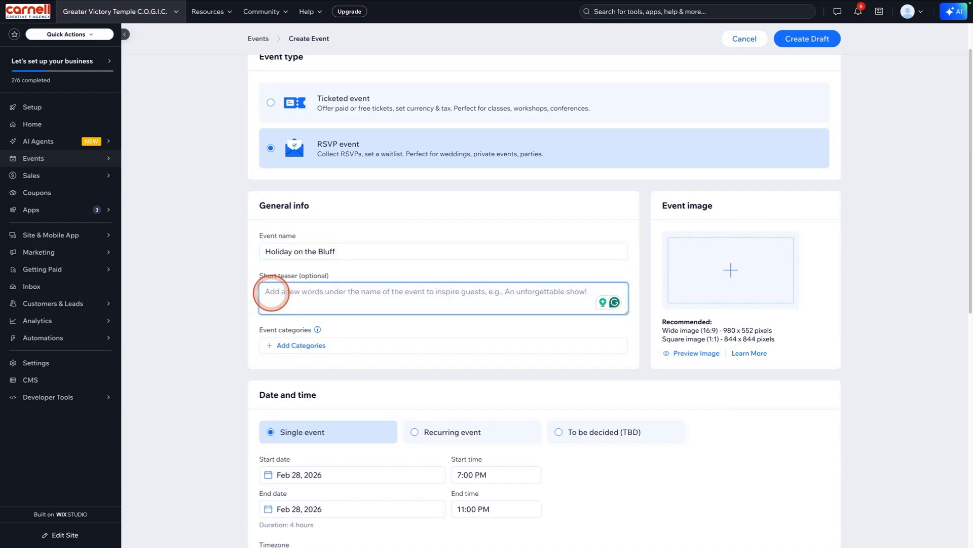
text(Come join)
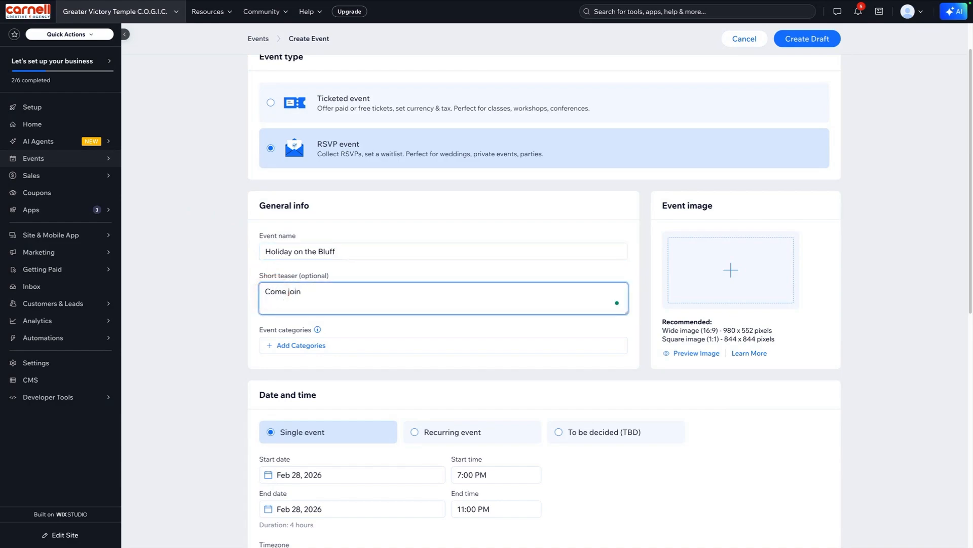
text( us for a speca)
key(BackSpace)
text(tacular )
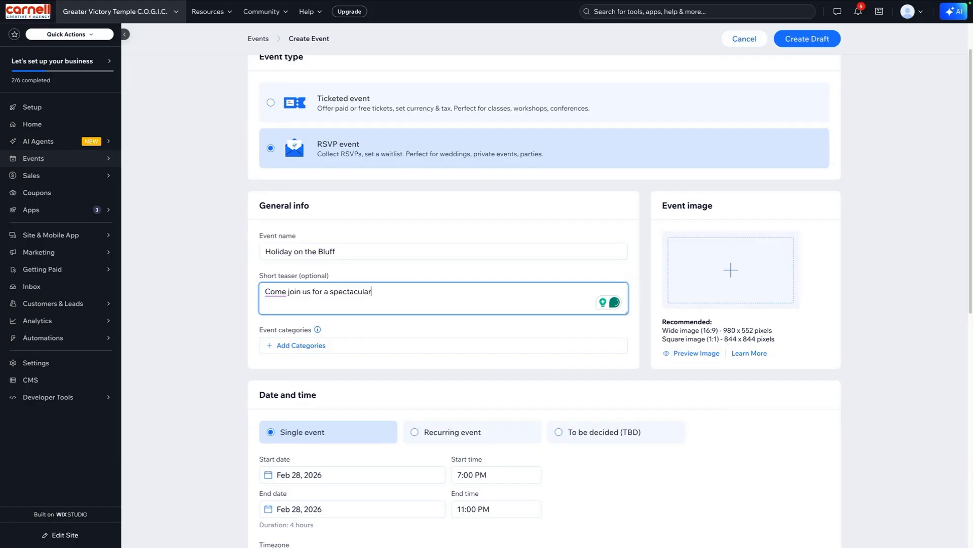
text(celebration.)
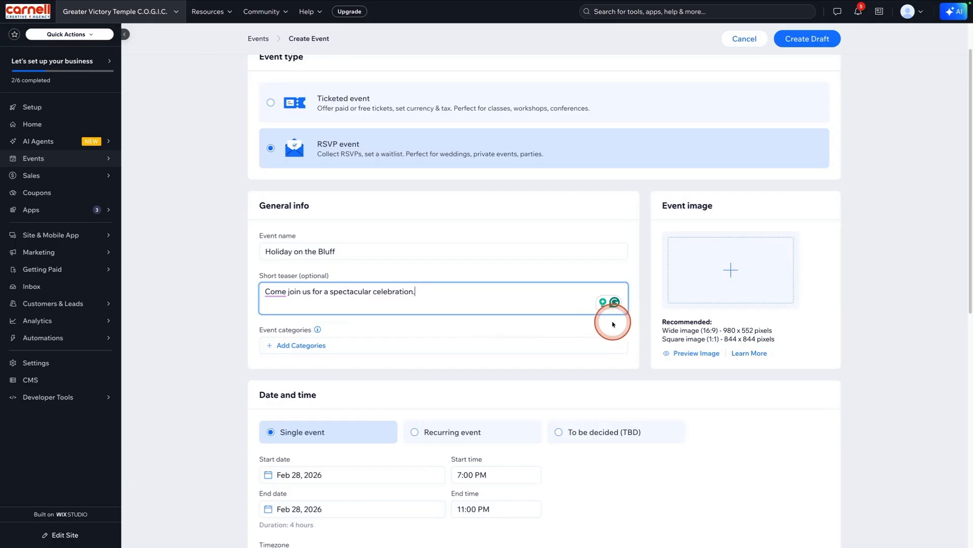
Create the event categories Men, Women and Children and assign all three to the event.
scroll(227, 341, down, 1)
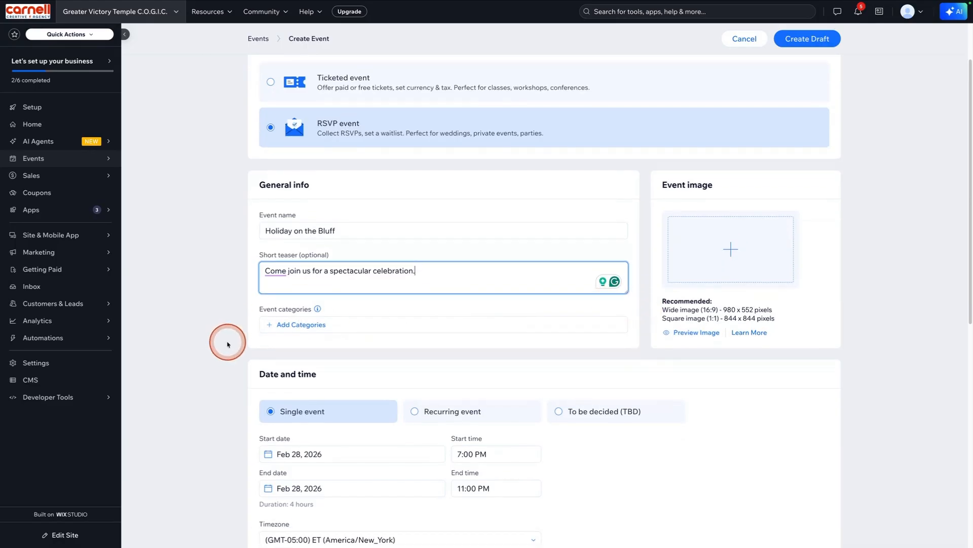
click(282, 325)
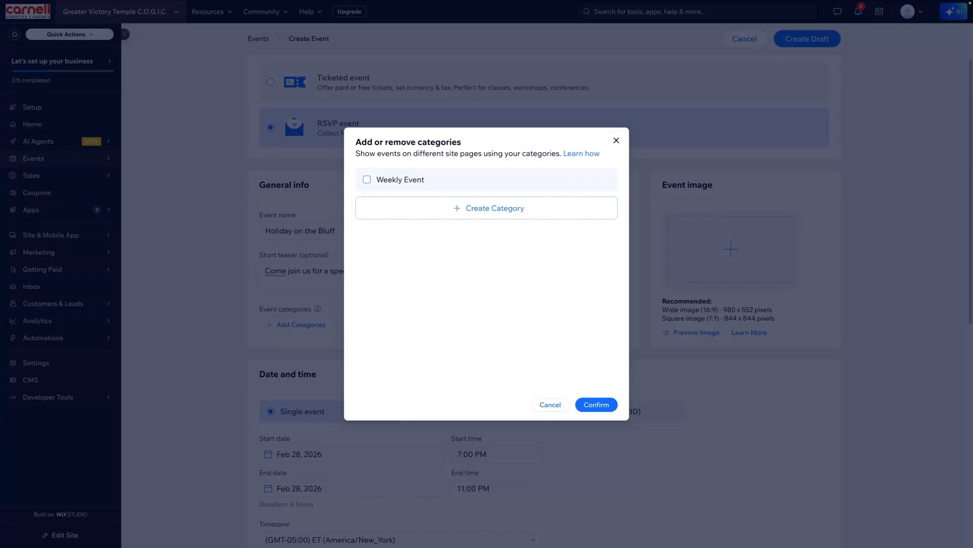
click(472, 206)
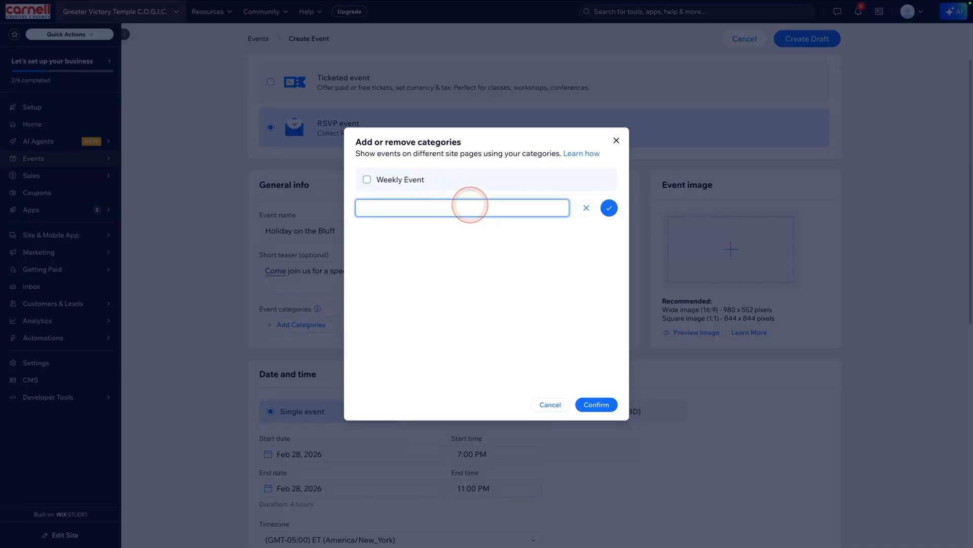
click(470, 206)
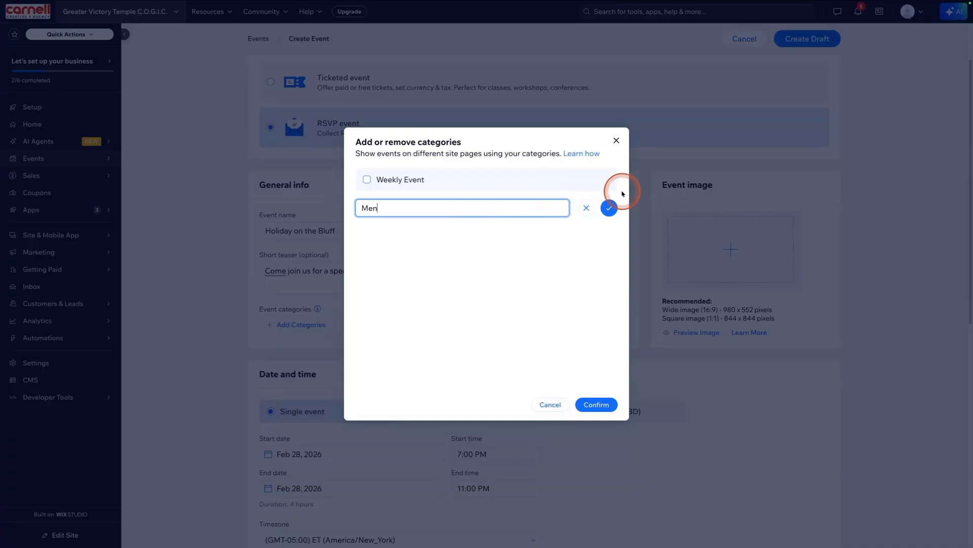
click(609, 209)
click(511, 244)
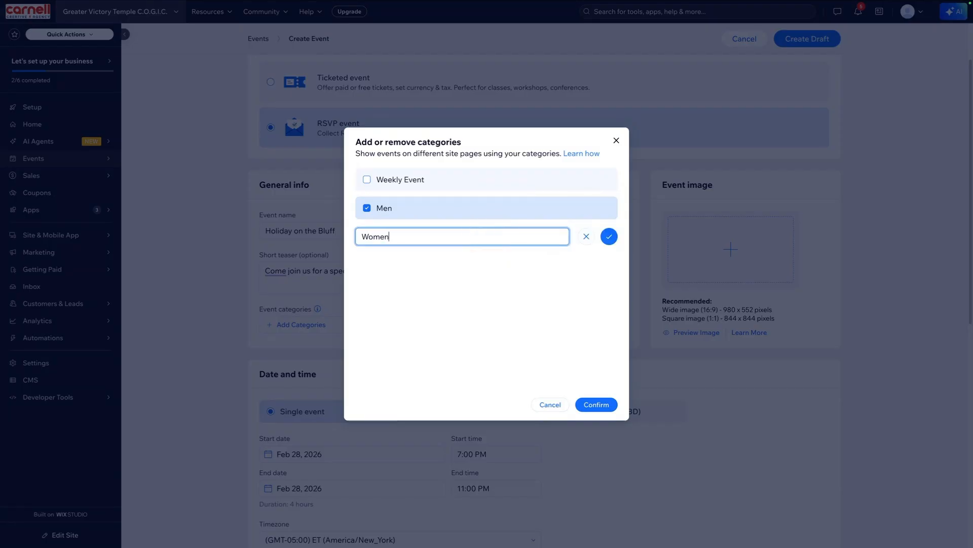
click(609, 236)
click(405, 265)
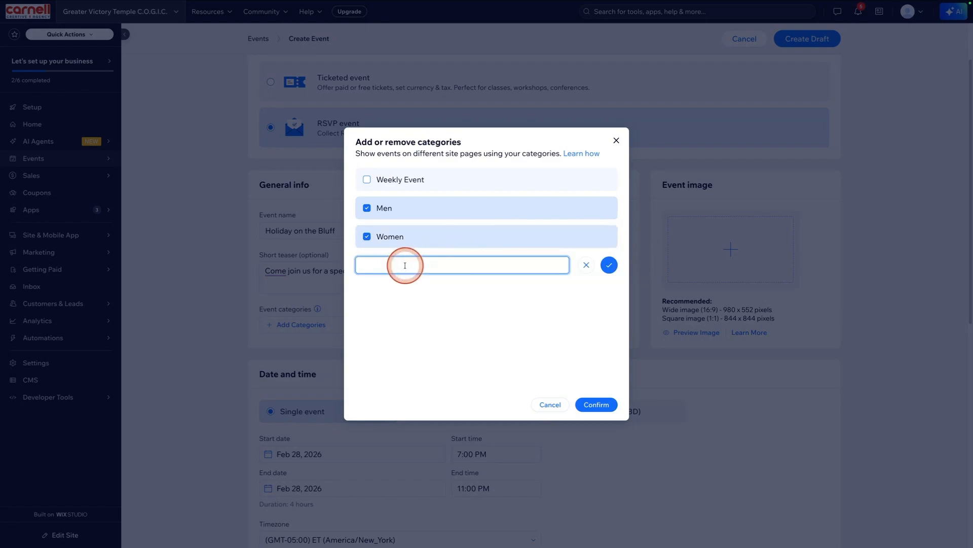
text(Children)
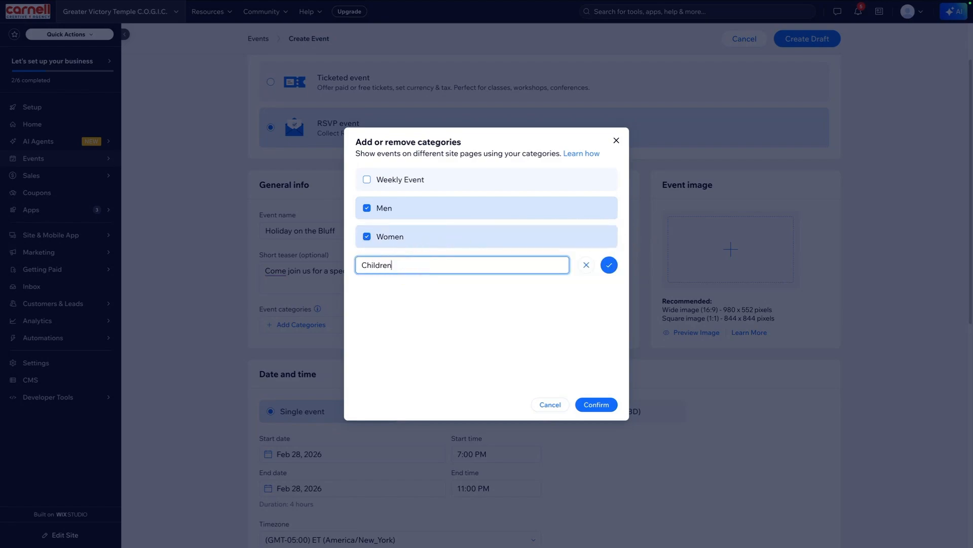
click(608, 267)
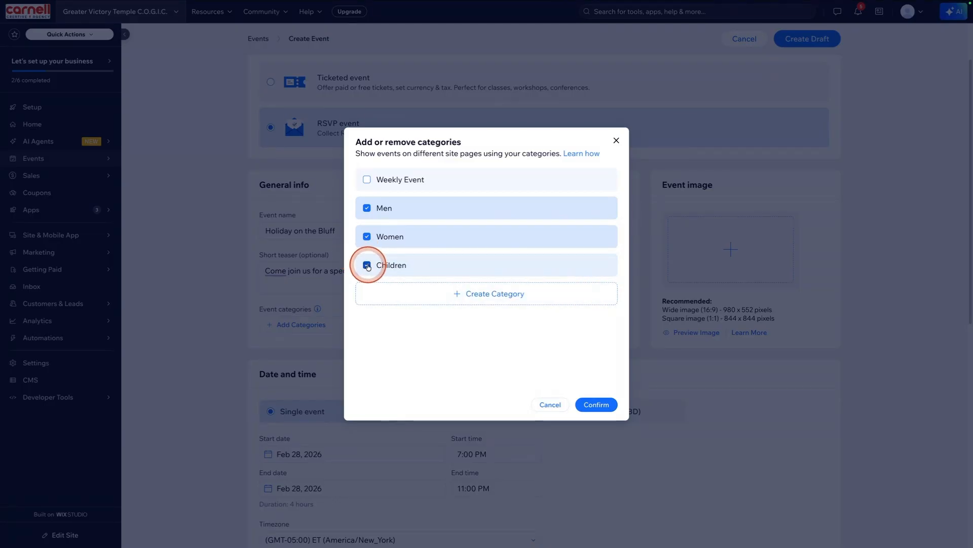
click(591, 404)
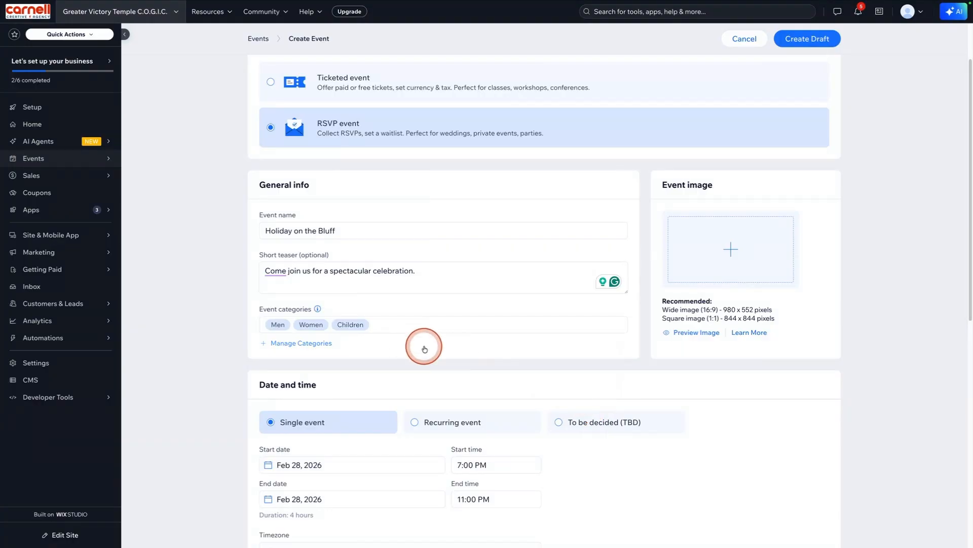
Remove the Women, Men and Children categories from the event.
click(361, 326)
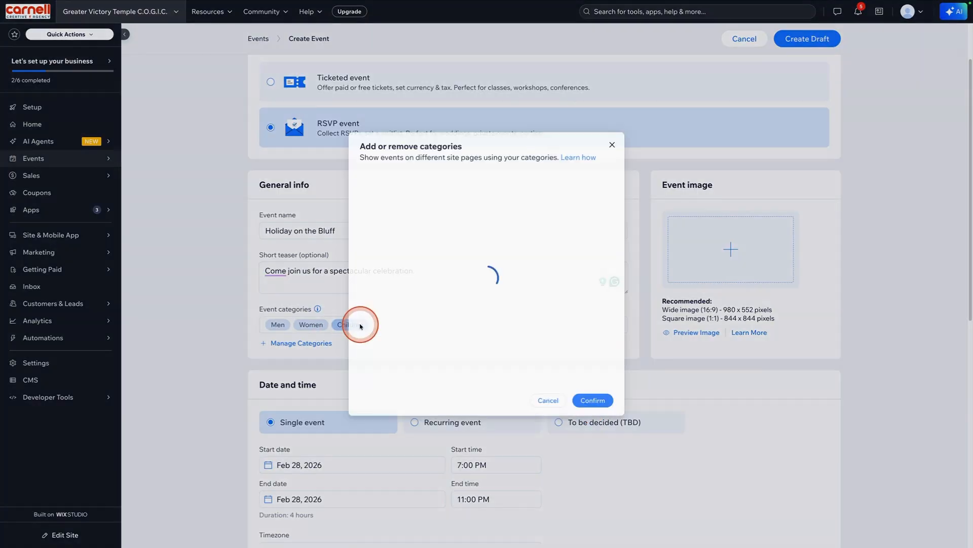
click(365, 266)
click(366, 207)
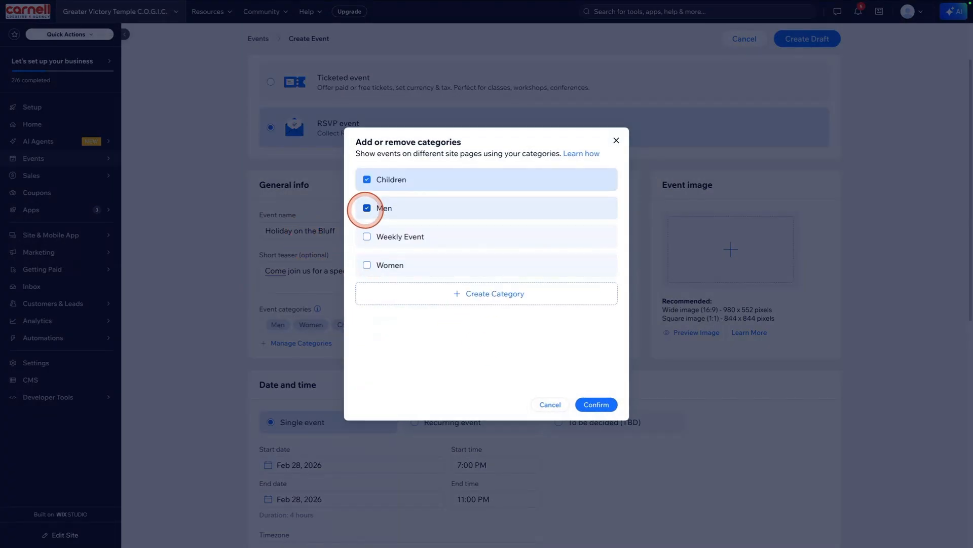
click(366, 180)
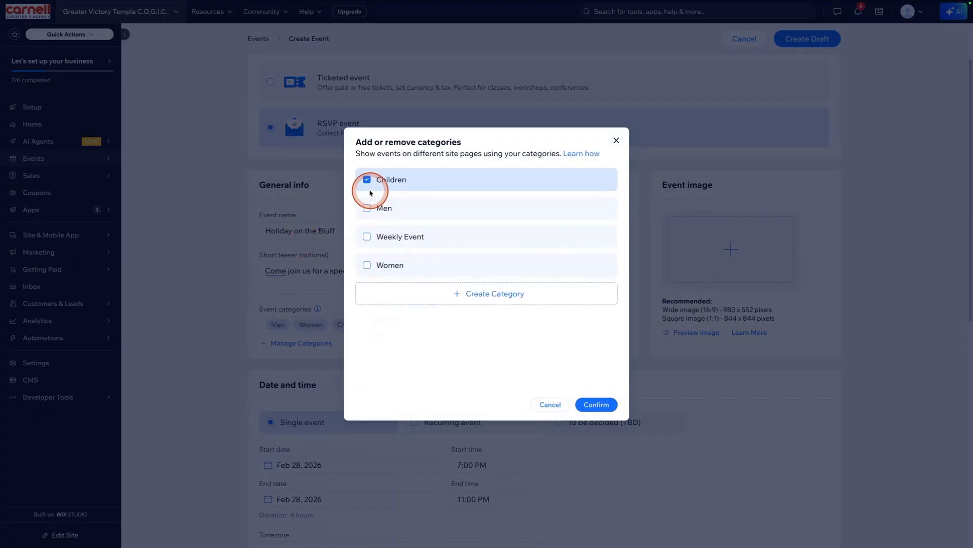
click(596, 404)
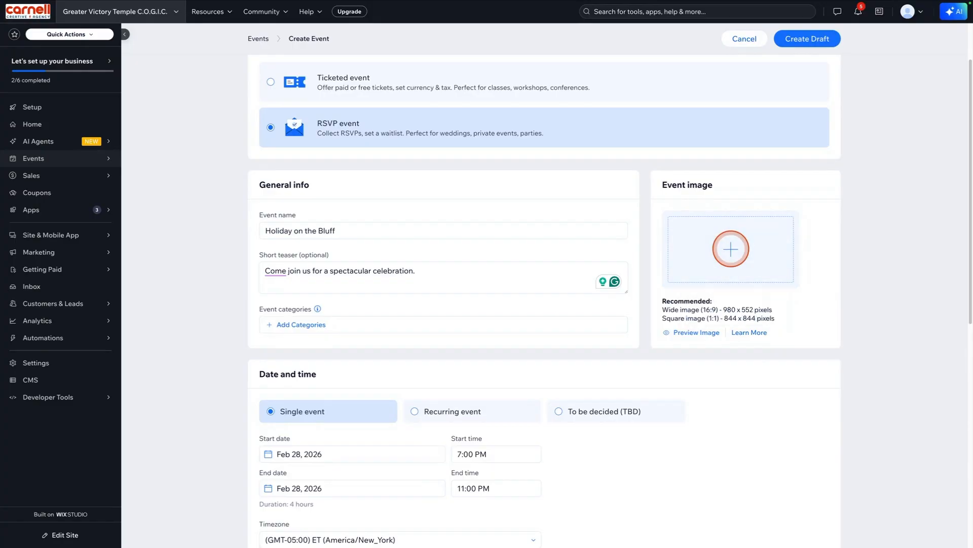
Set the event image to the pink sunset beach photo with the surfer from the Media from Wix collection.
click(731, 249)
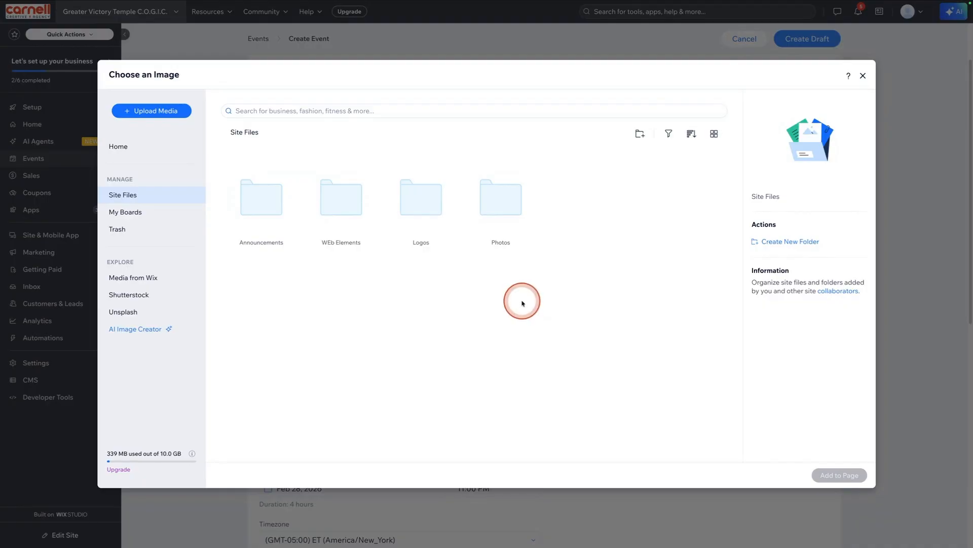
click(138, 278)
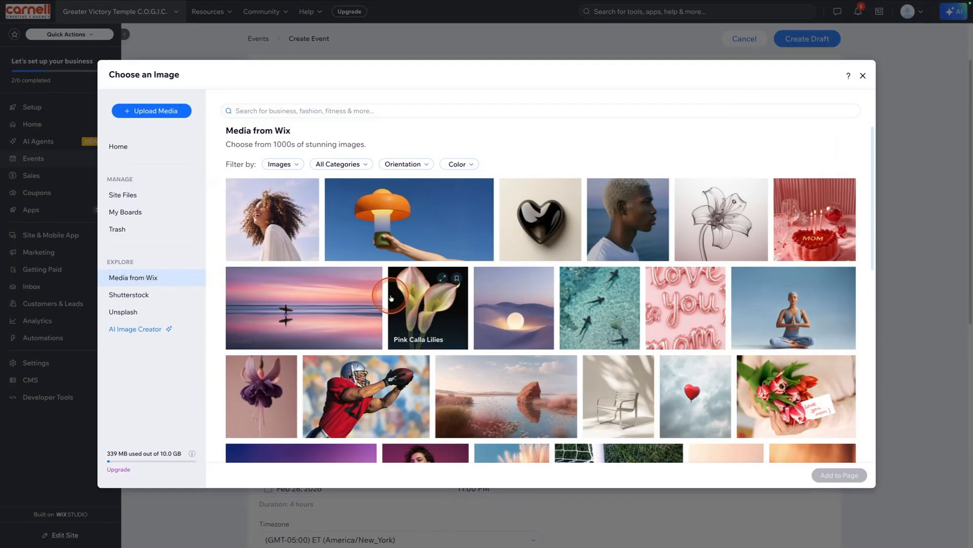
click(307, 297)
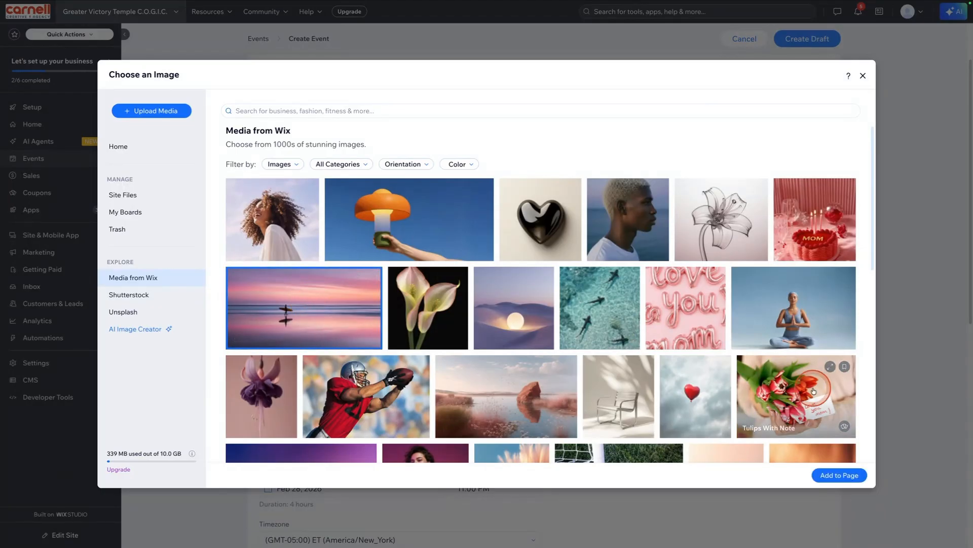
click(830, 476)
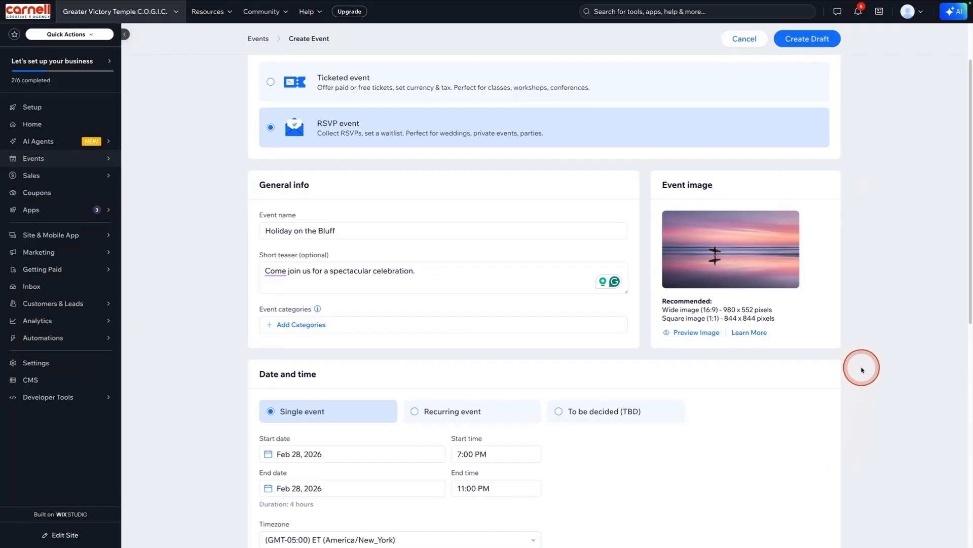
Set the start date of the single event to Jul 4, 2026.
scroll(862, 369, down, 5)
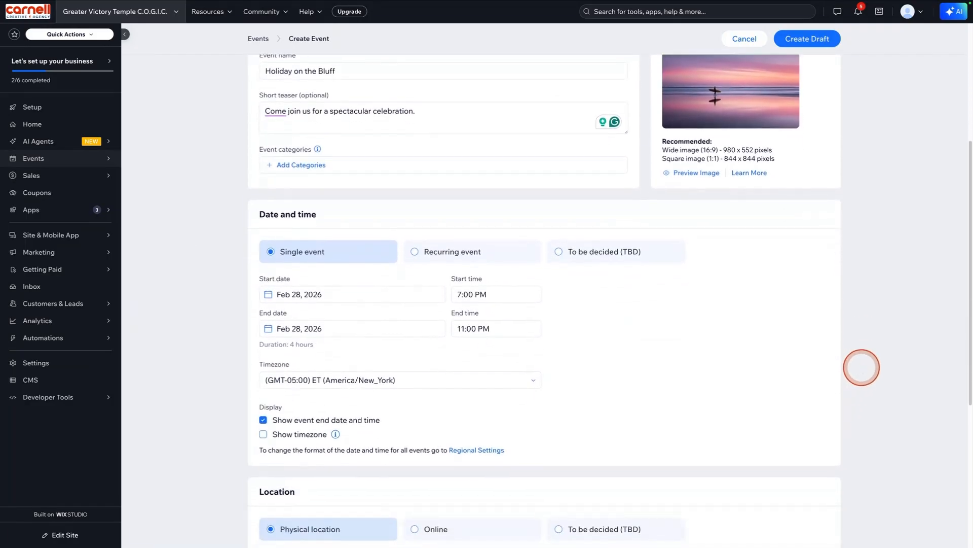
scroll(544, 300, down, 1)
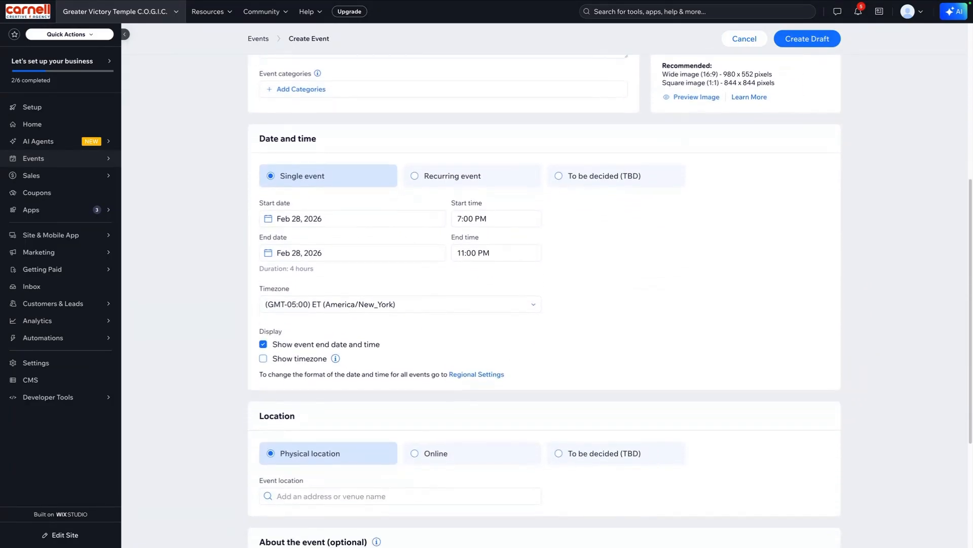
click(861, 369)
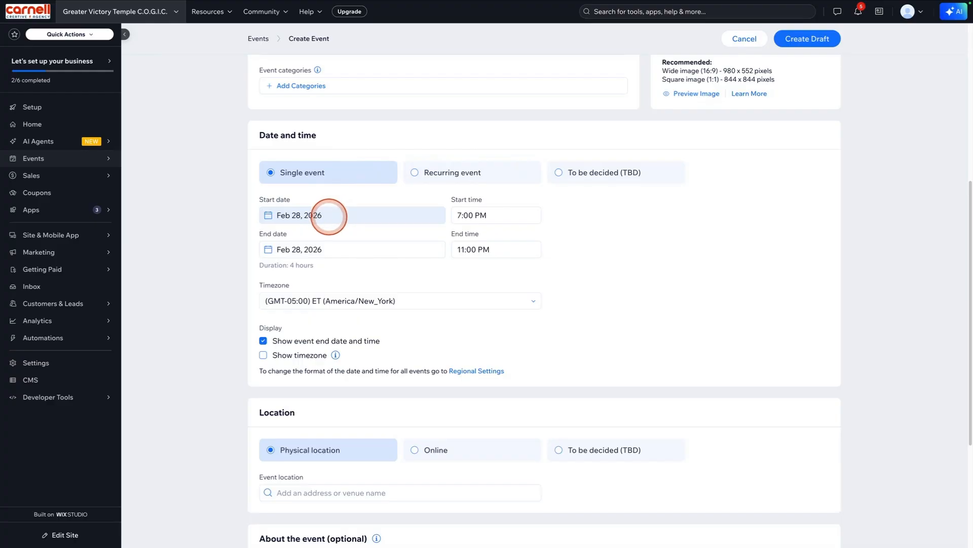
click(347, 216)
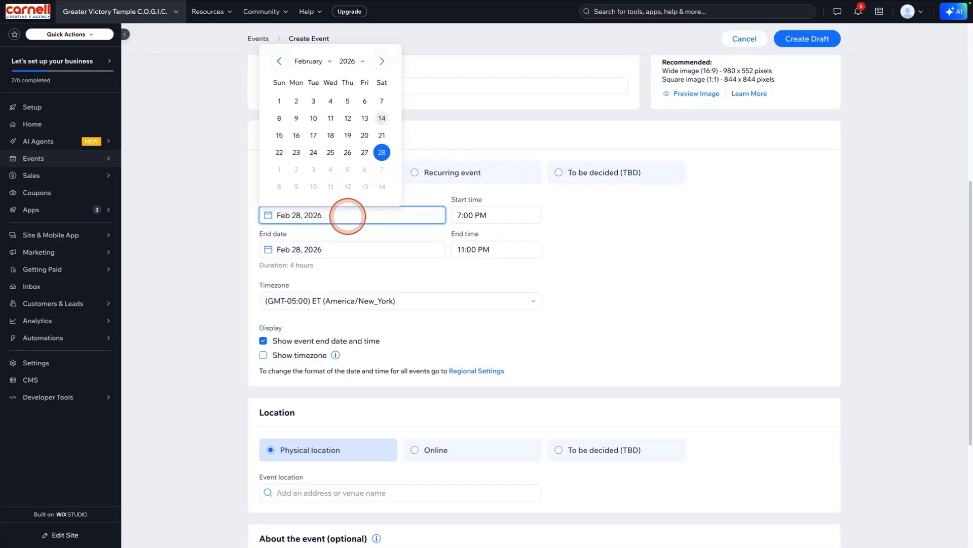
click(383, 62)
click(382, 62)
click(382, 62)
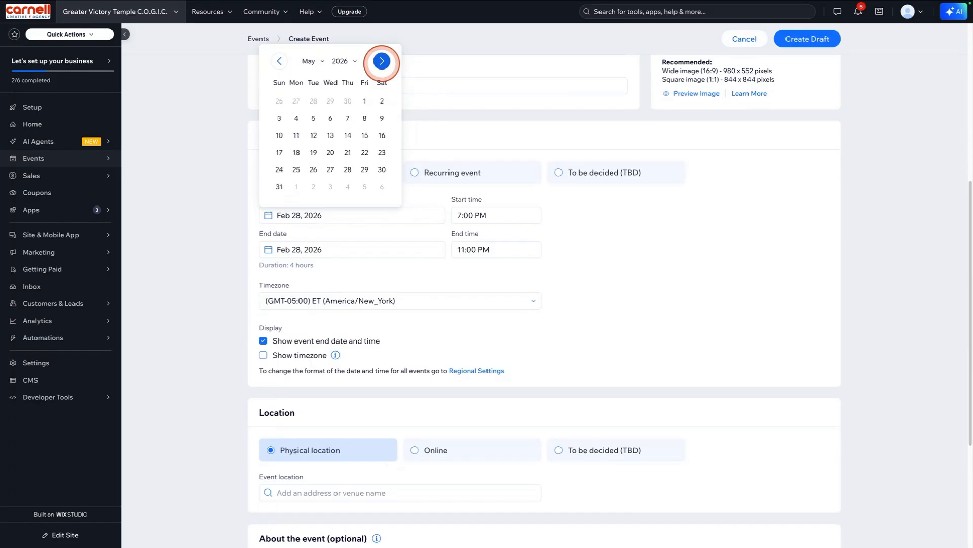
click(382, 62)
click(382, 62)
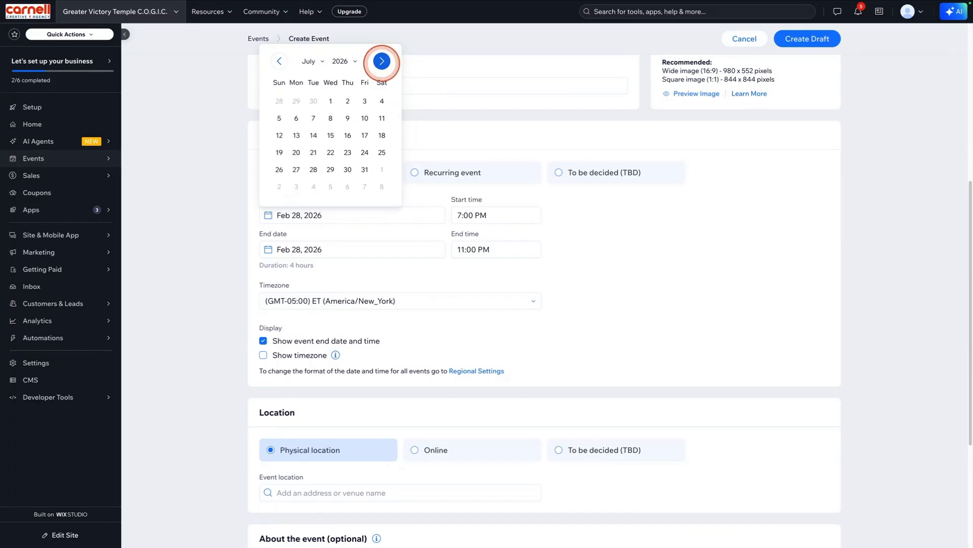
click(382, 101)
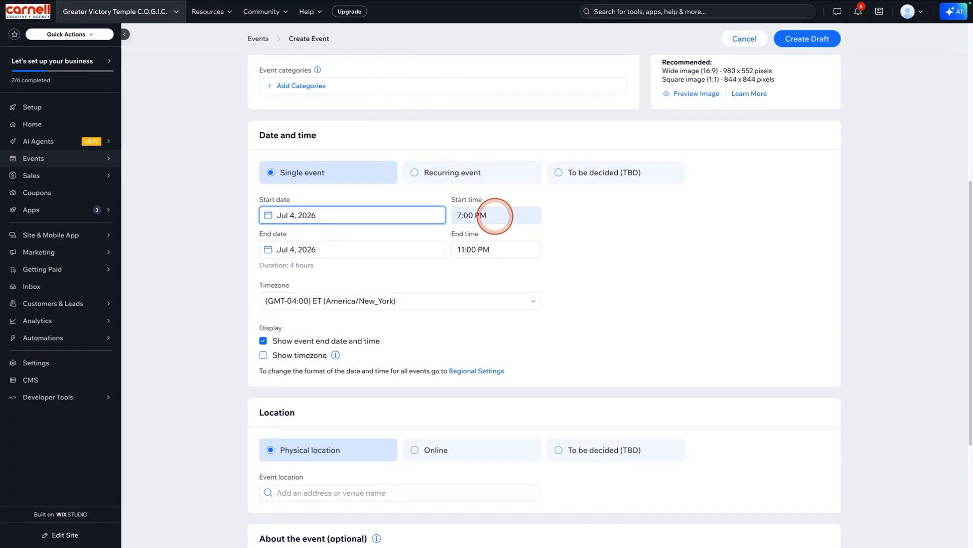
Set the event's start time to 1:00 PM.
click(495, 216)
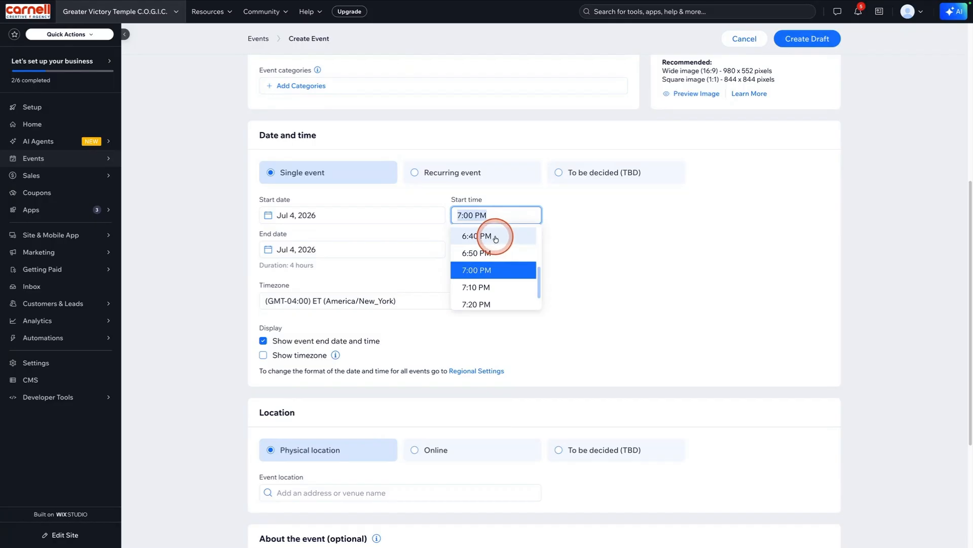
scroll(495, 240, up, 1)
click(491, 233)
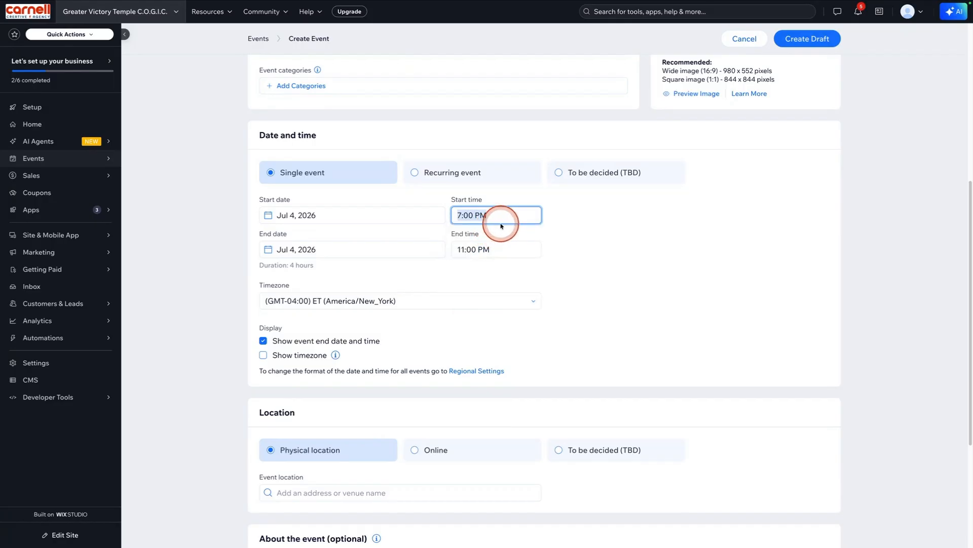
click(502, 219)
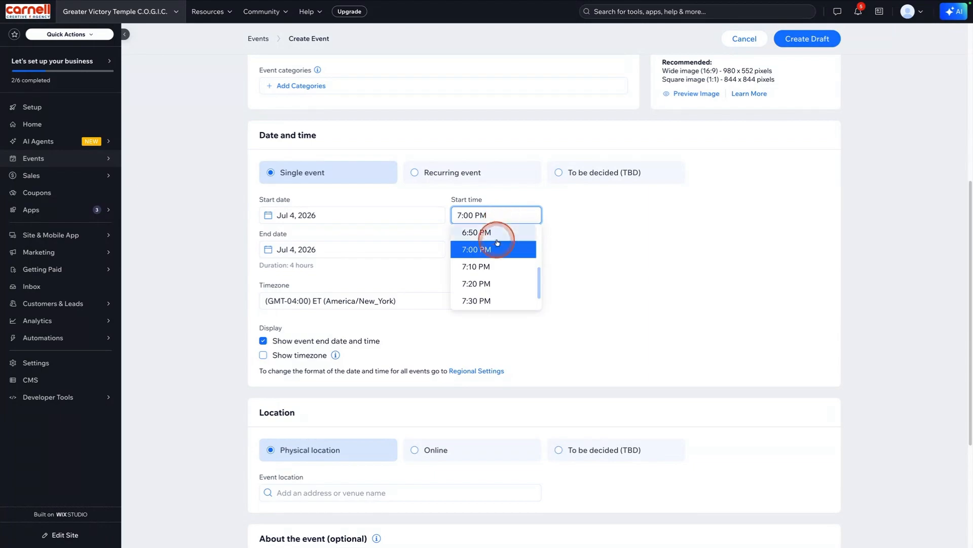
scroll(491, 248, up, 1)
scroll(493, 257, up, 10)
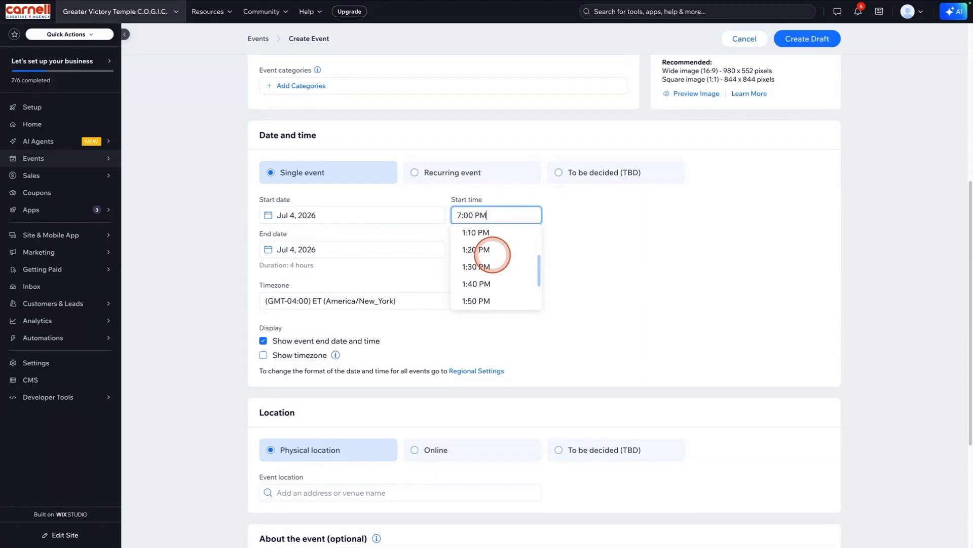
scroll(492, 254, up, 2)
click(492, 255)
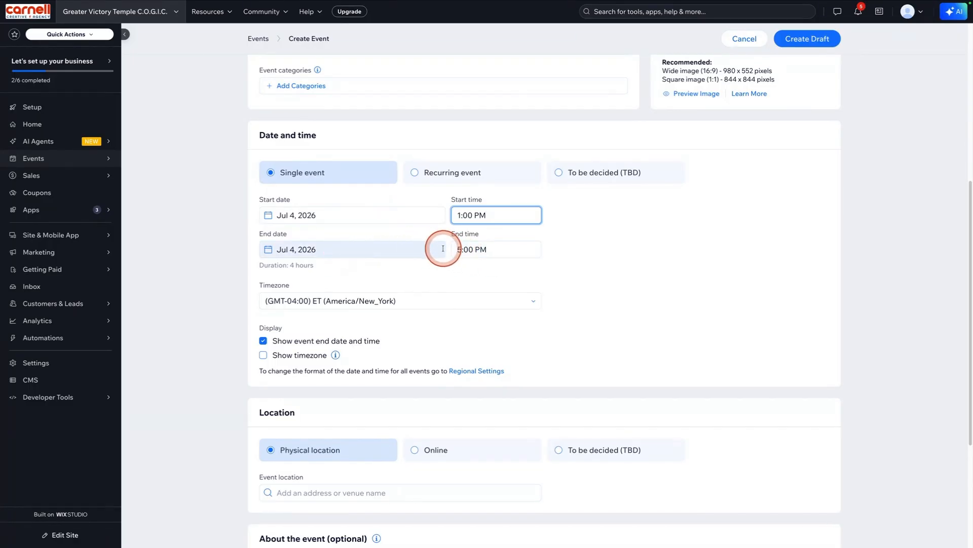
Set the event's end time to 7:00 PM.
click(491, 248)
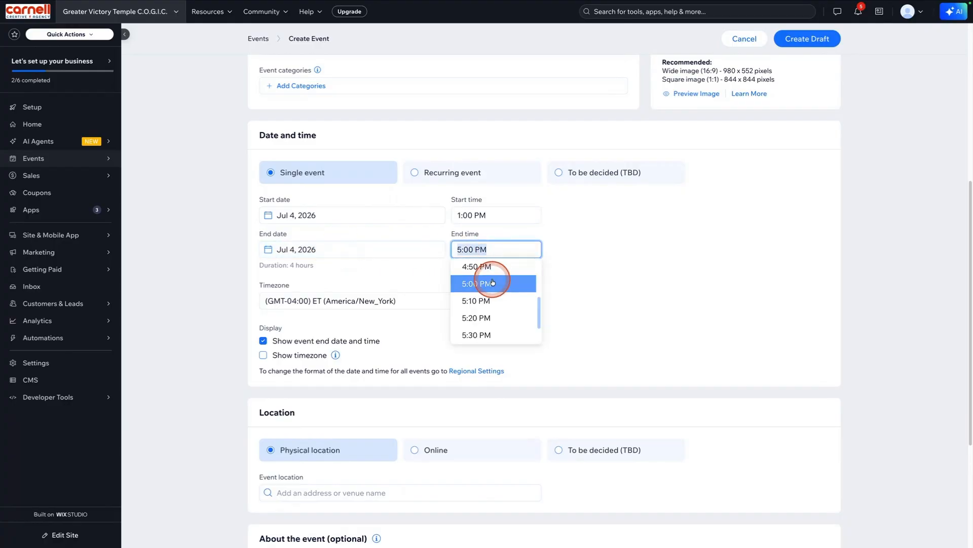
scroll(486, 283, down, 4)
scroll(491, 294, down, 2)
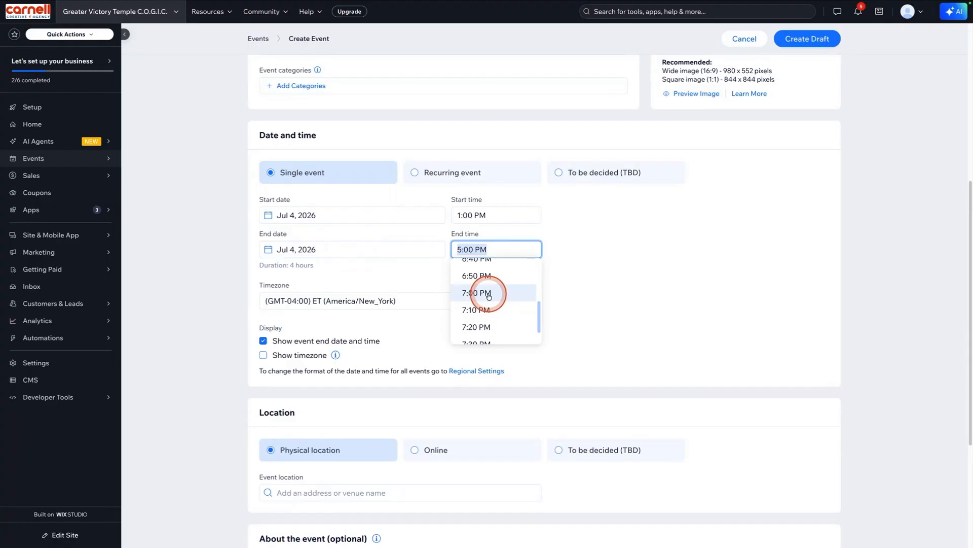
click(490, 294)
click(491, 252)
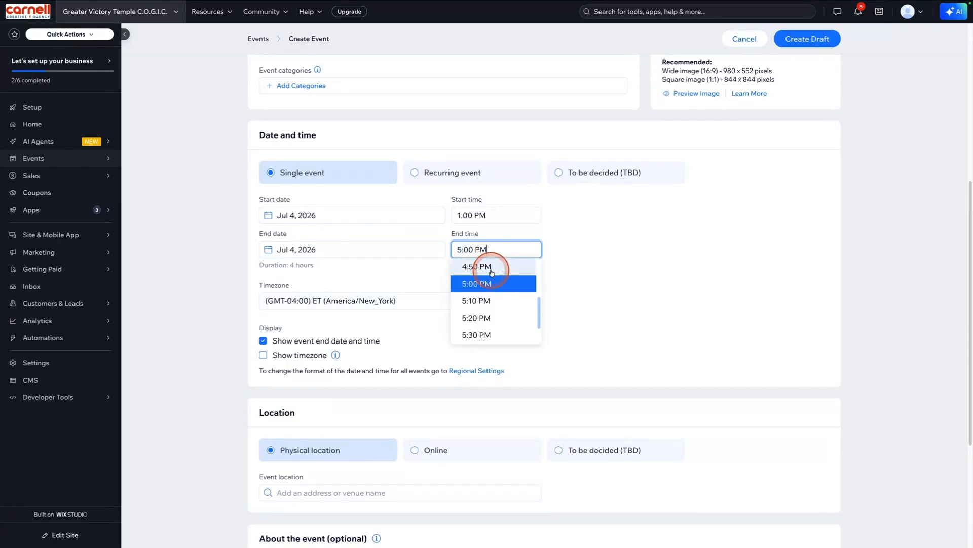
scroll(484, 273, down, 5)
scroll(490, 279, down, 2)
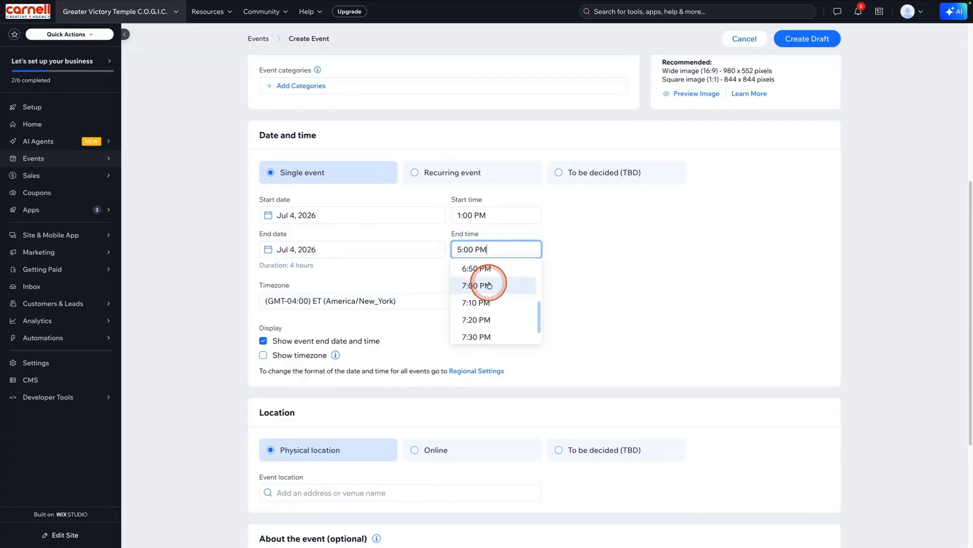
click(490, 277)
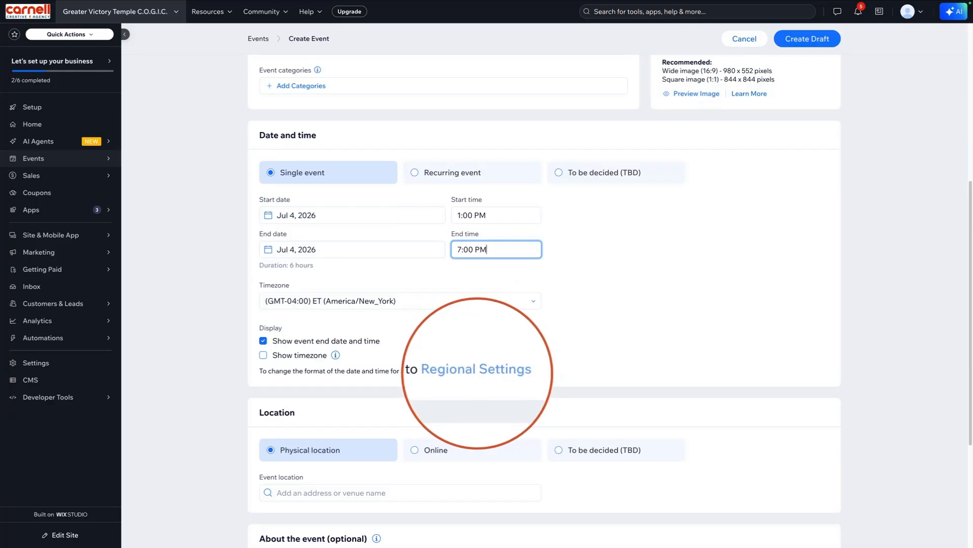
Try to find another timezone for the event by searching for "cal" and "pacific", and leave the list without choosing one.
click(475, 300)
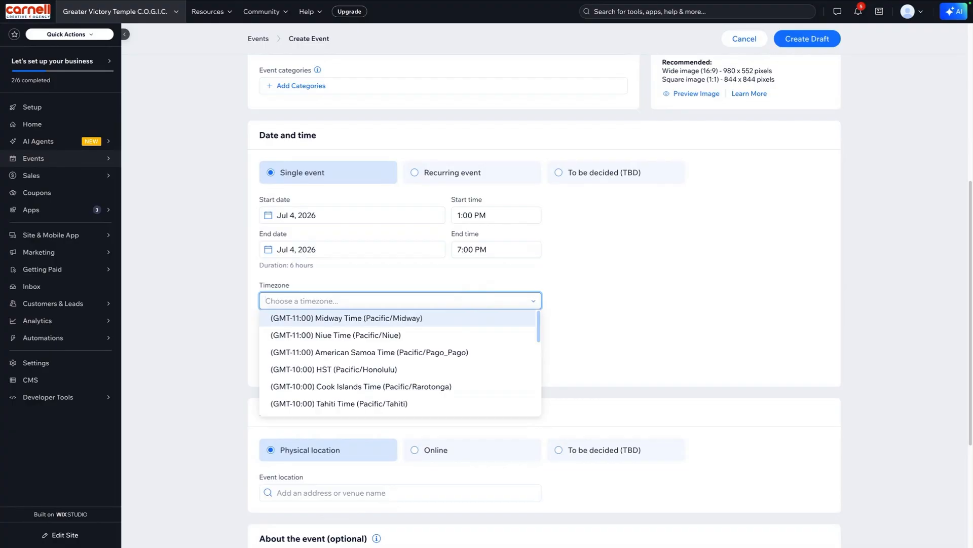
text(cal)
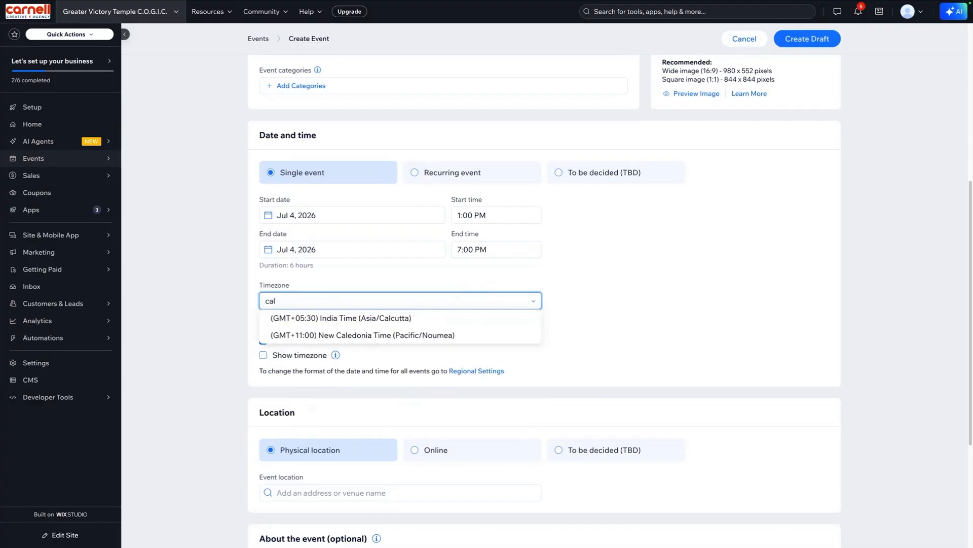
key(BackSpace)
key(BackSpace)
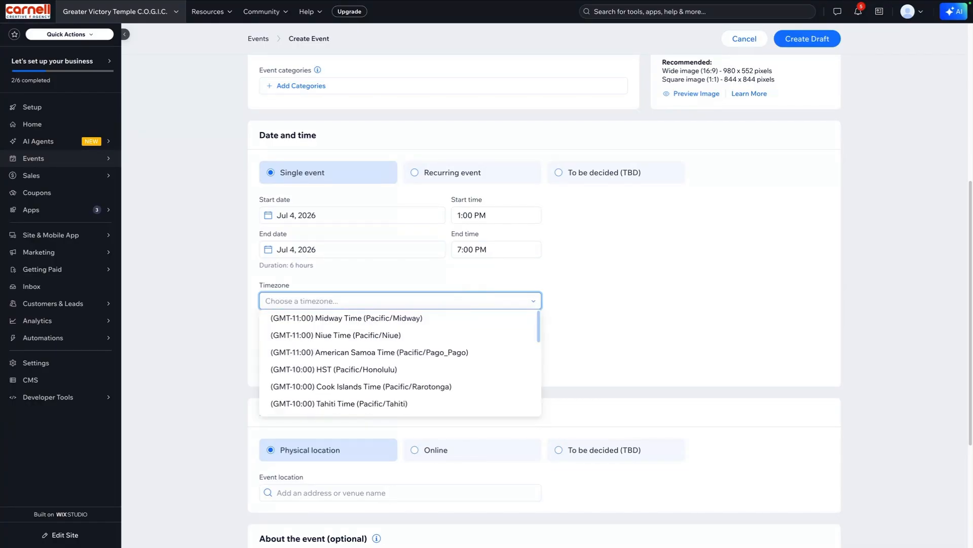
text(pacific)
click(474, 300)
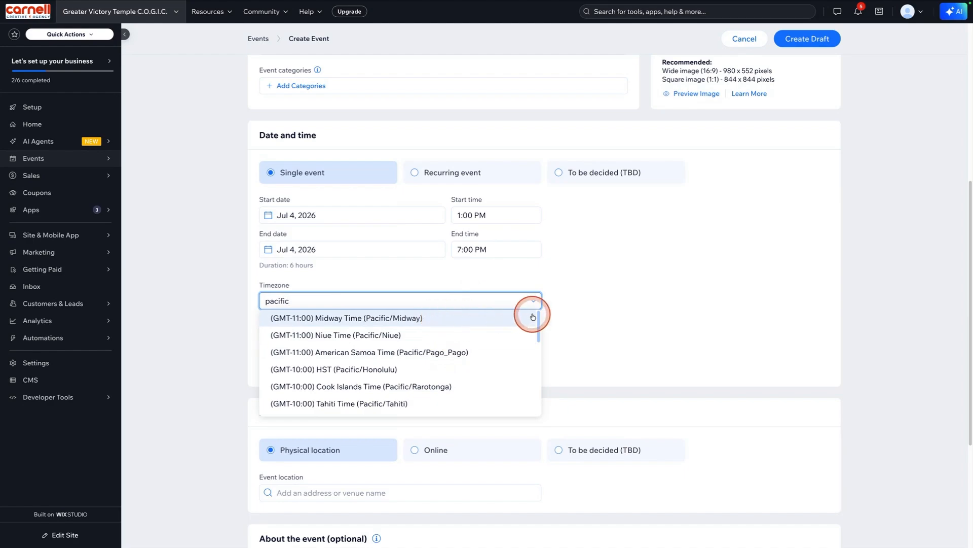
click(587, 318)
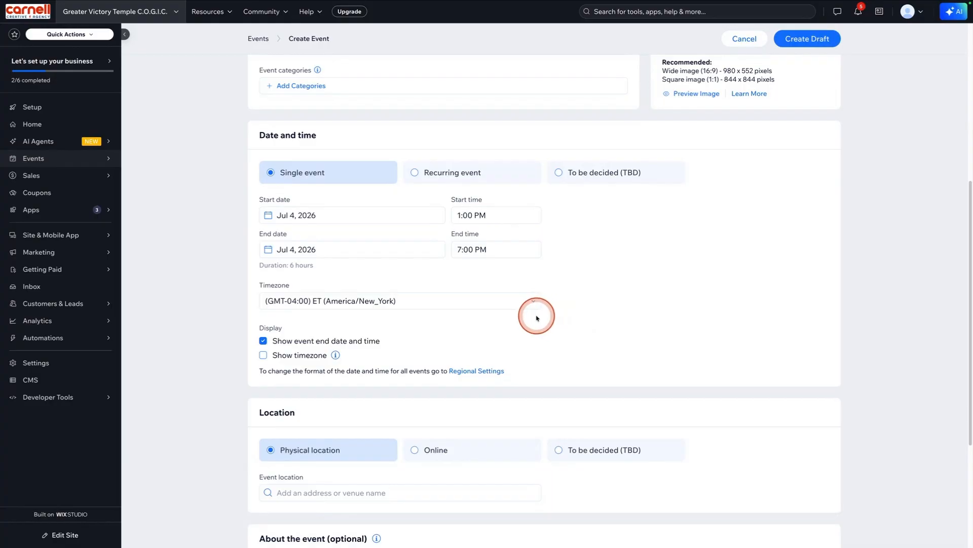
Try hiding the event's end date and time and showing its timezone, and reverse both display options.
scroll(207, 327, down, 1)
scroll(207, 327, down, 1)
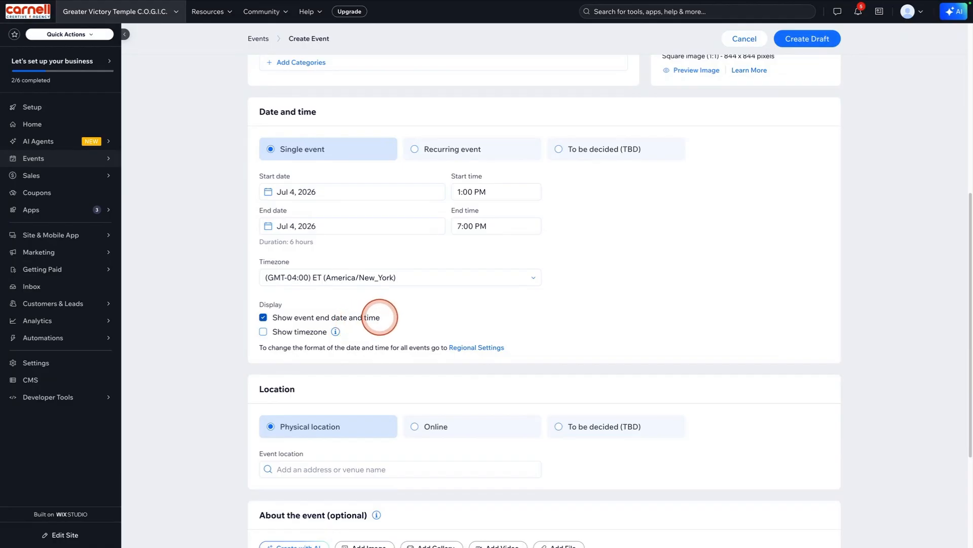
click(263, 317)
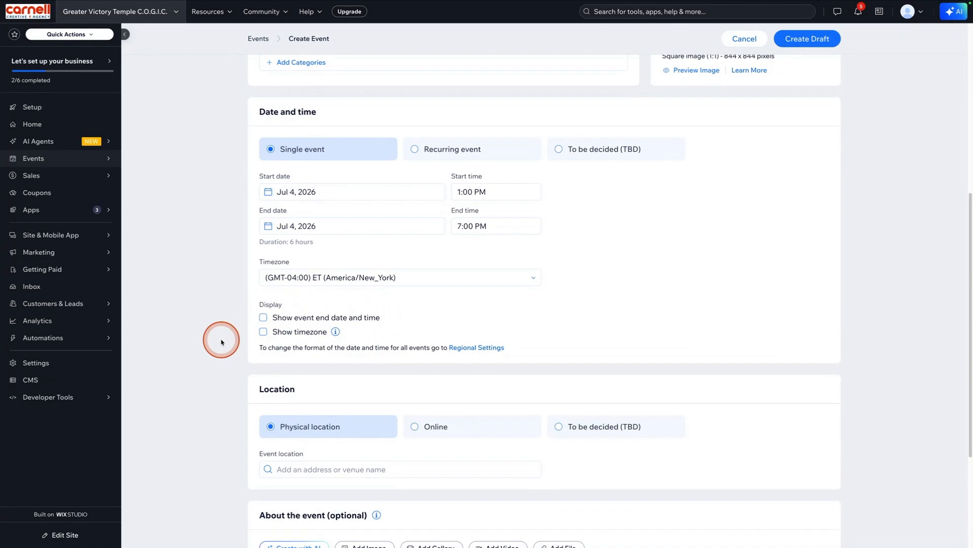
click(262, 332)
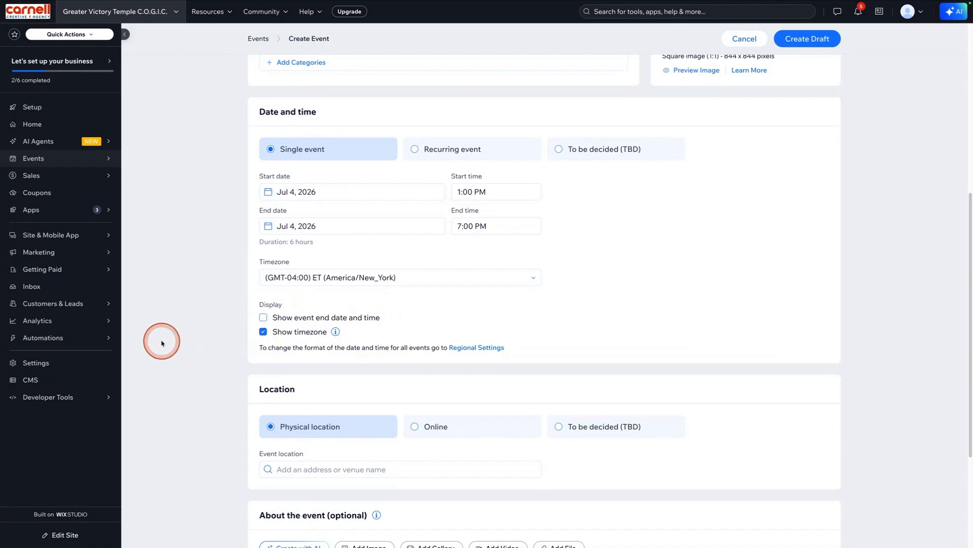
click(264, 331)
click(263, 317)
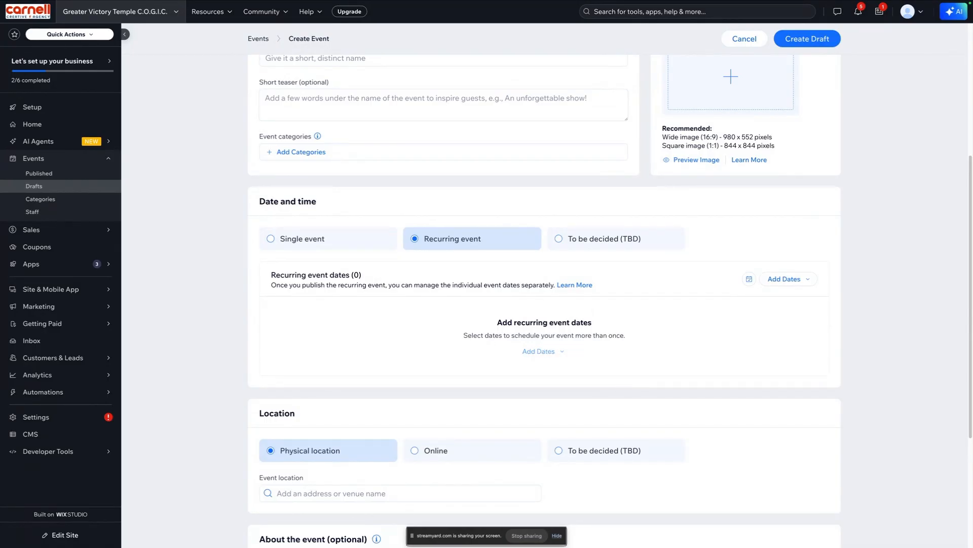
Open the repeating dates setup for the recurring event and view the start date calendar.
click(545, 352)
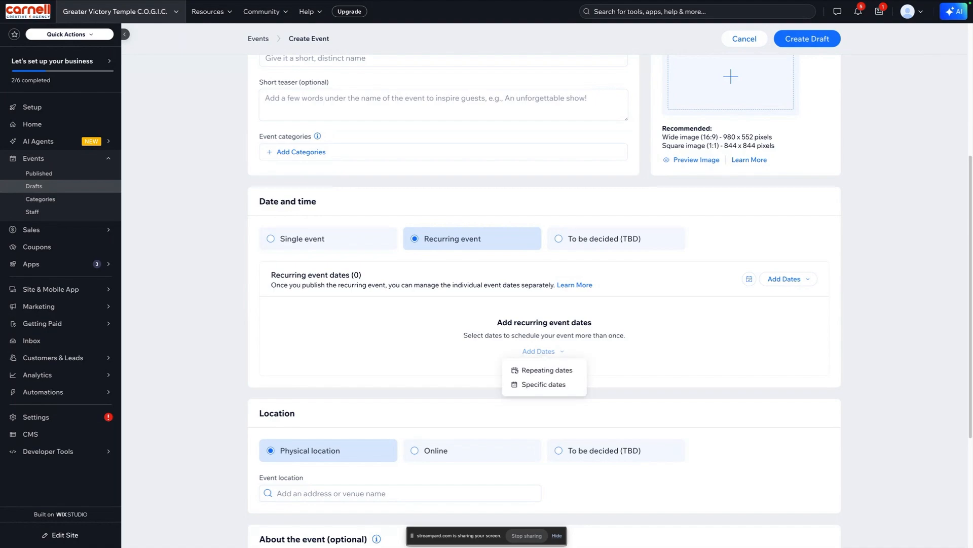
click(550, 371)
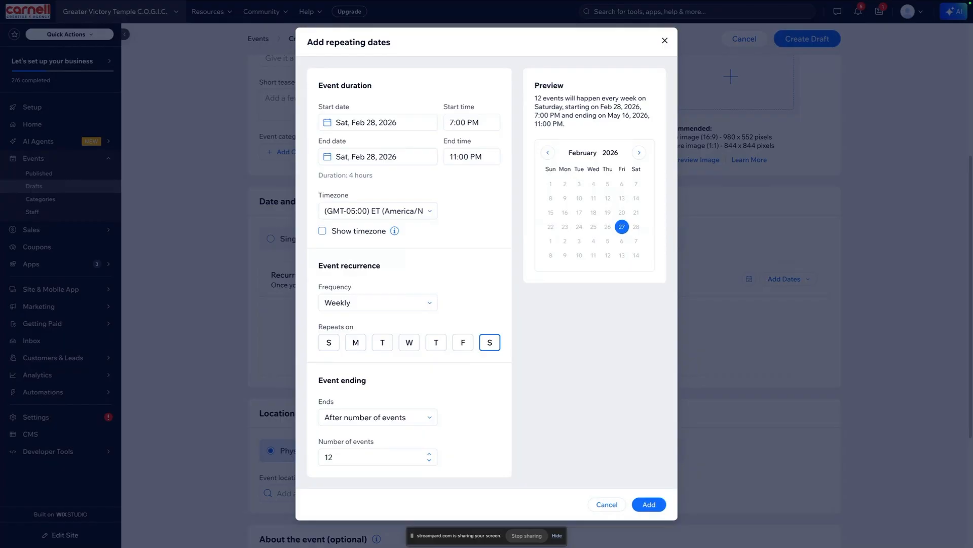
click(388, 122)
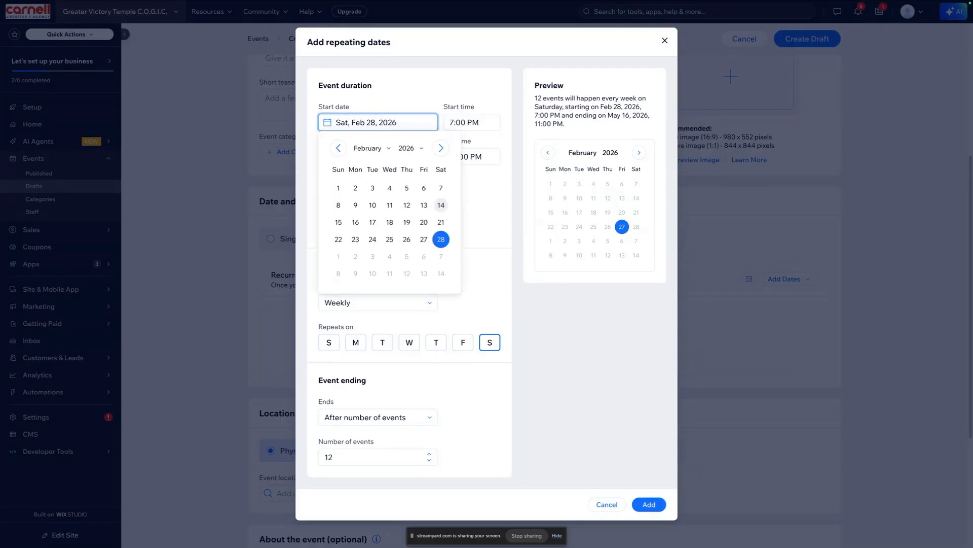
click(388, 122)
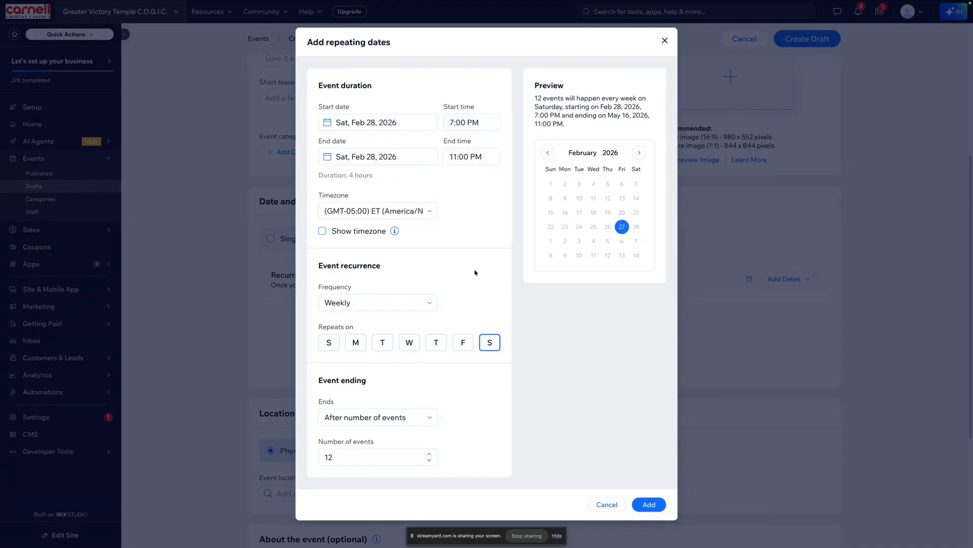
mouse_move(394, 231)
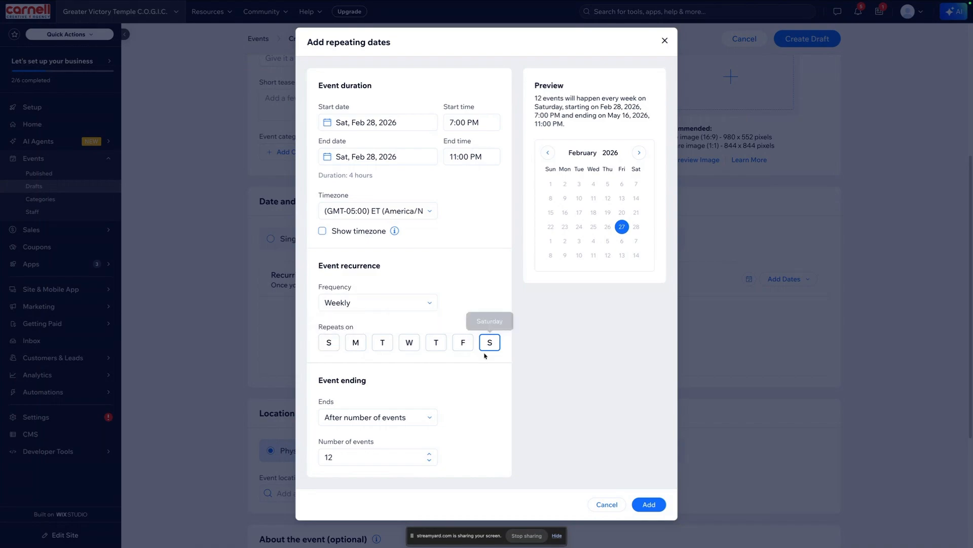
Add Sunday through Friday to the weekly recurrence so the event repeats on every day of the week.
click(358, 341)
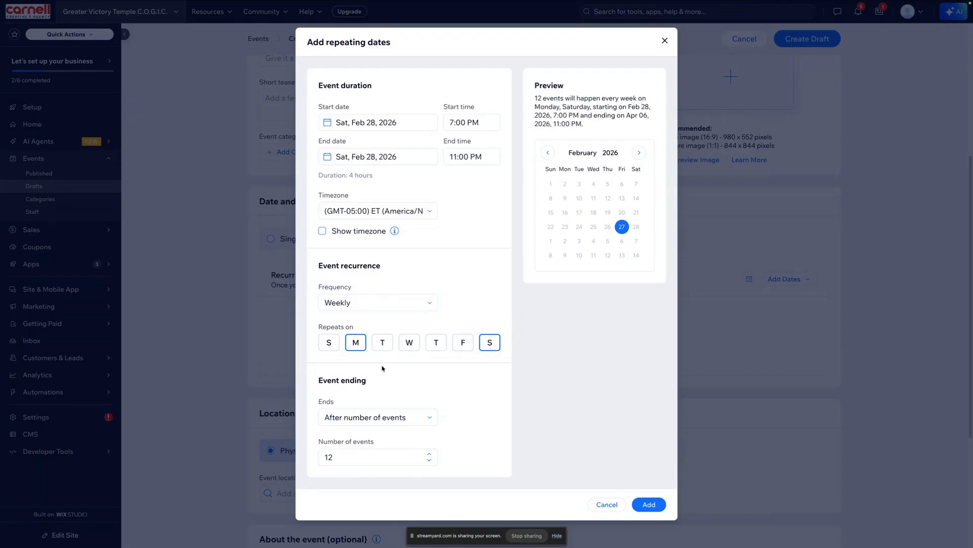
click(330, 344)
click(387, 343)
click(410, 342)
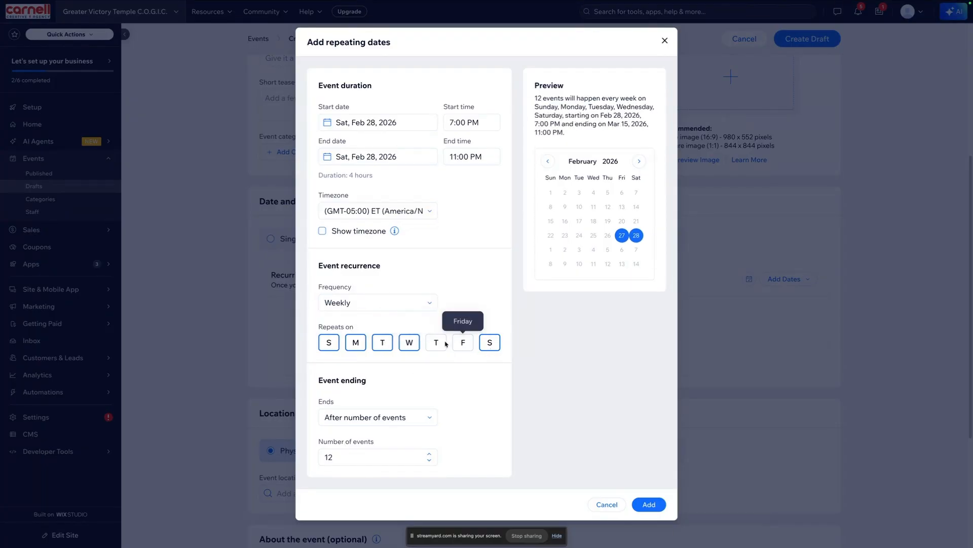
click(437, 342)
click(462, 343)
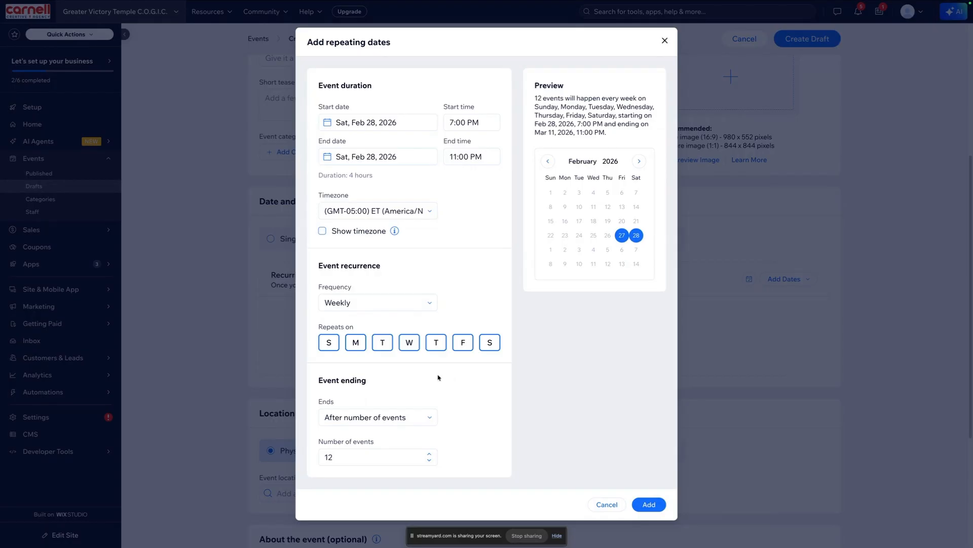
Try ending the recurring event on a specific date, browse the ending date's months and years, and restore ending after a number of events.
click(421, 420)
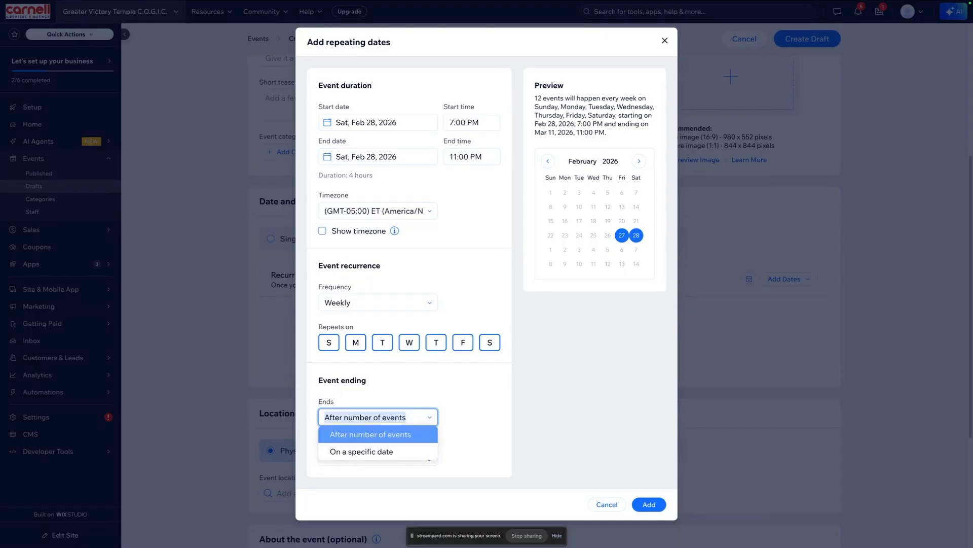
click(408, 450)
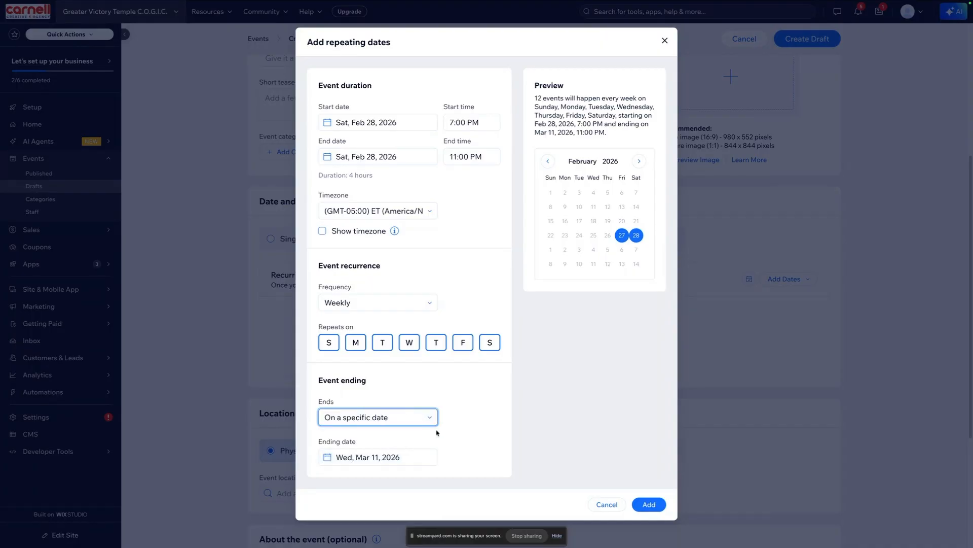
click(409, 457)
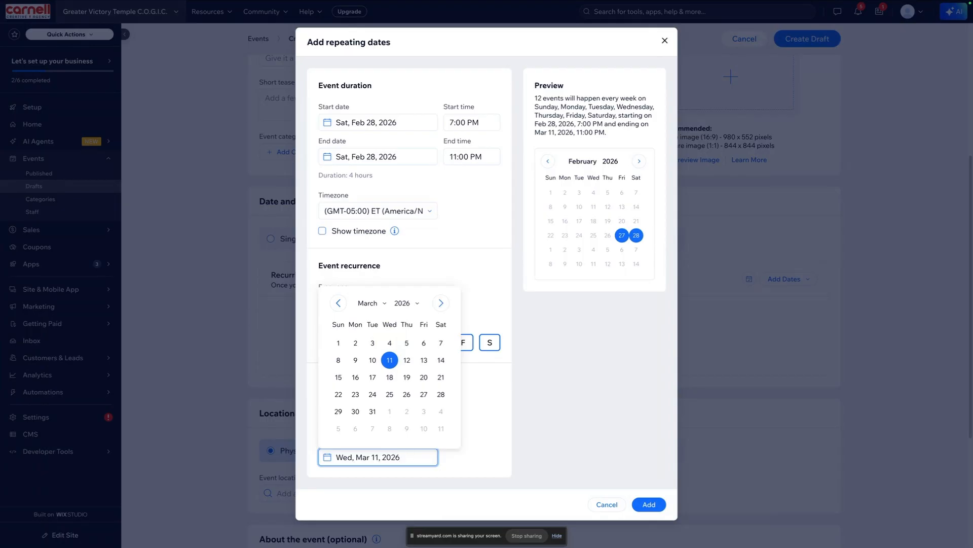
click(441, 303)
click(441, 302)
click(441, 303)
click(441, 302)
click(442, 302)
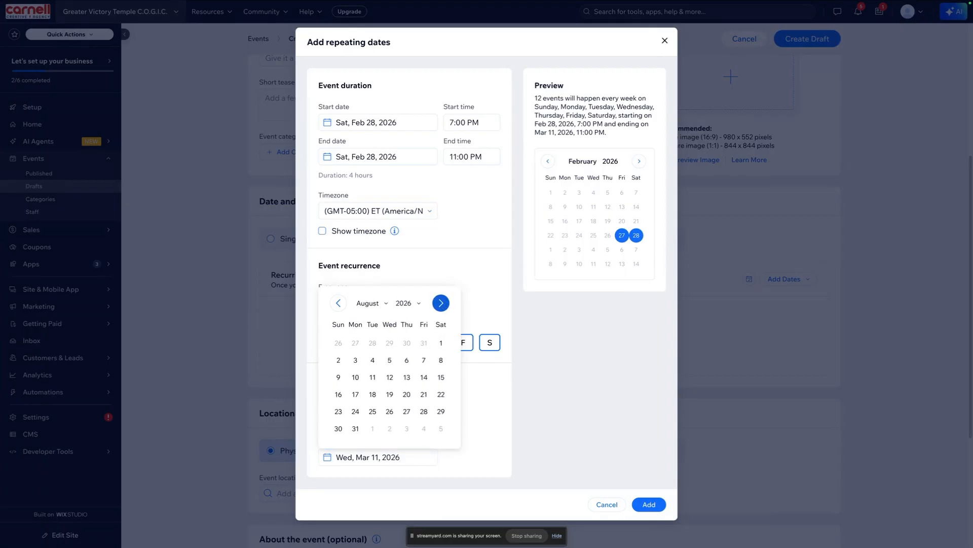
click(441, 303)
click(441, 302)
click(441, 302)
click(441, 303)
double_click(441, 302)
click(441, 303)
double_click(442, 303)
double_click(441, 303)
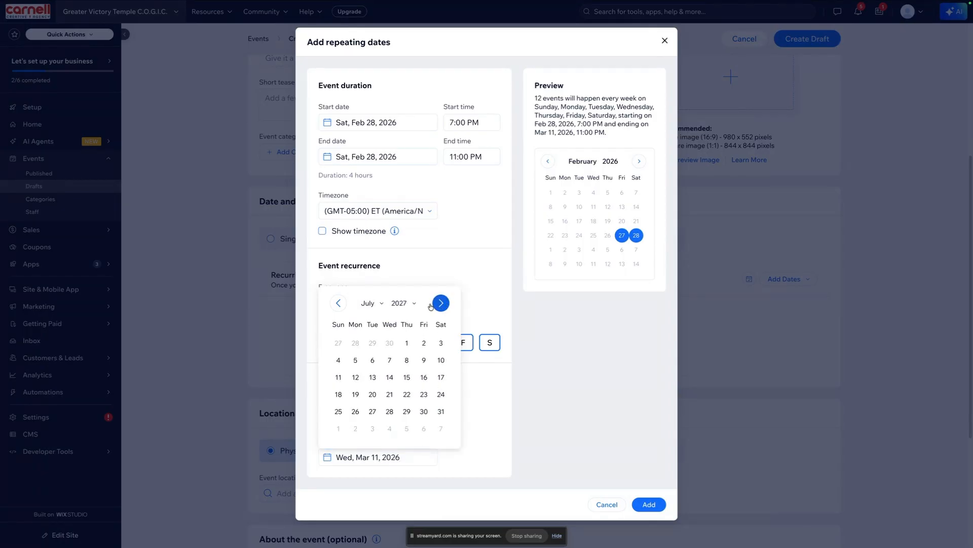
click(399, 303)
scroll(403, 347, up, 5)
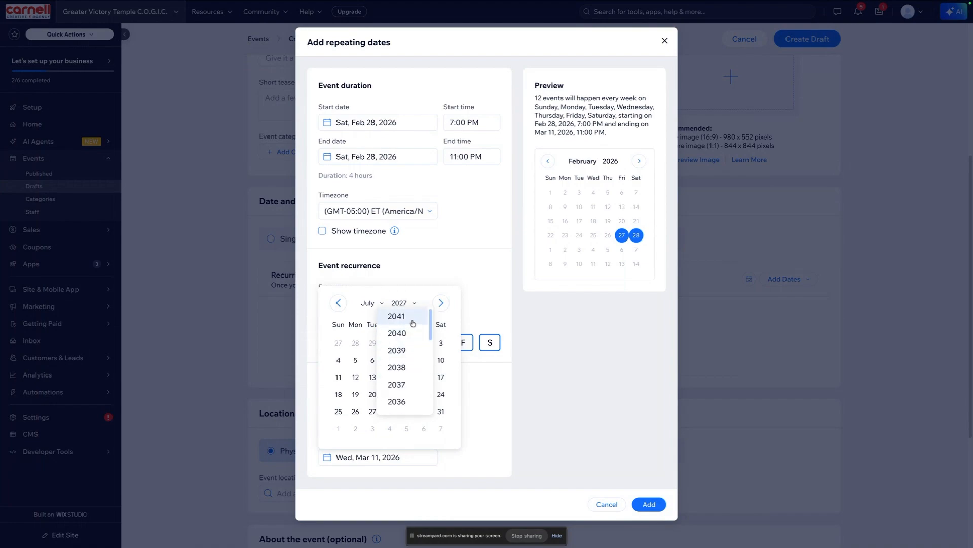
click(474, 379)
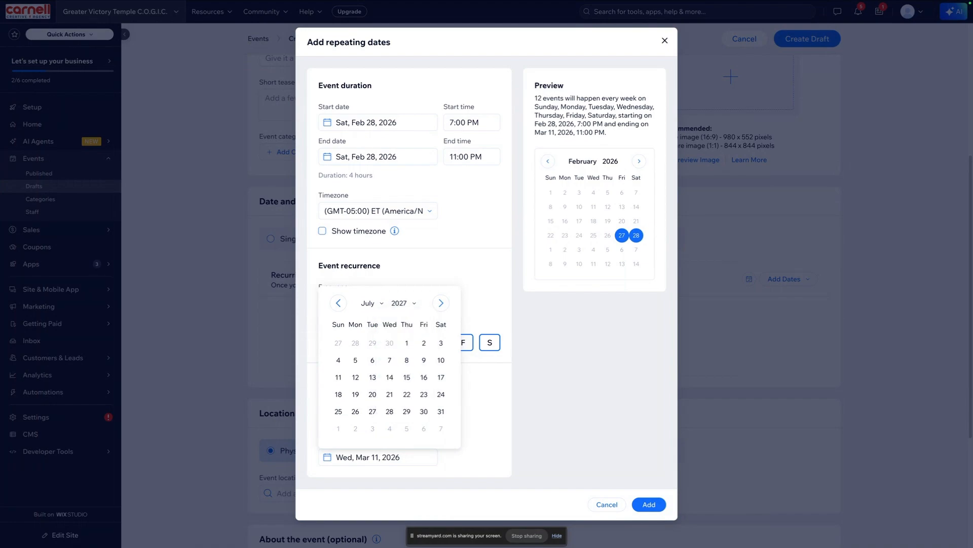
click(473, 379)
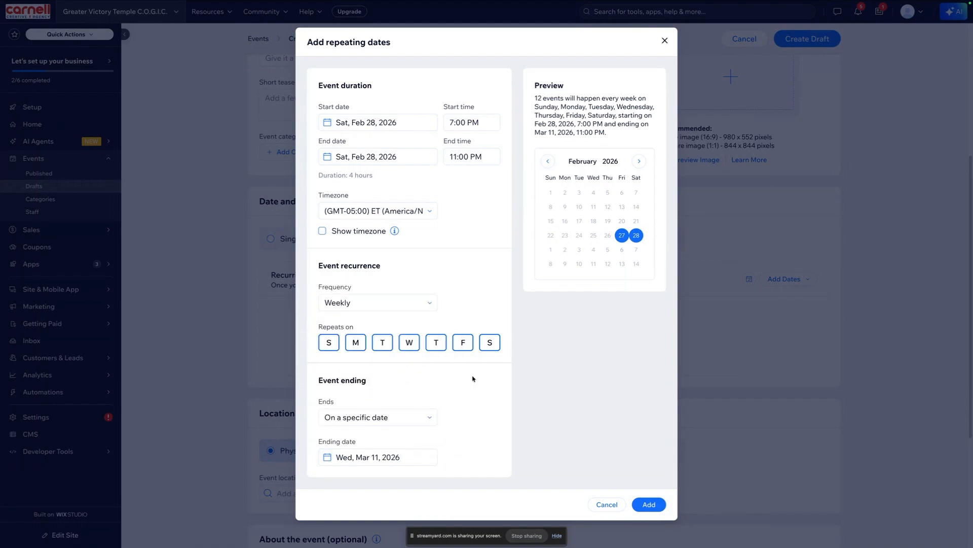
click(426, 417)
click(391, 435)
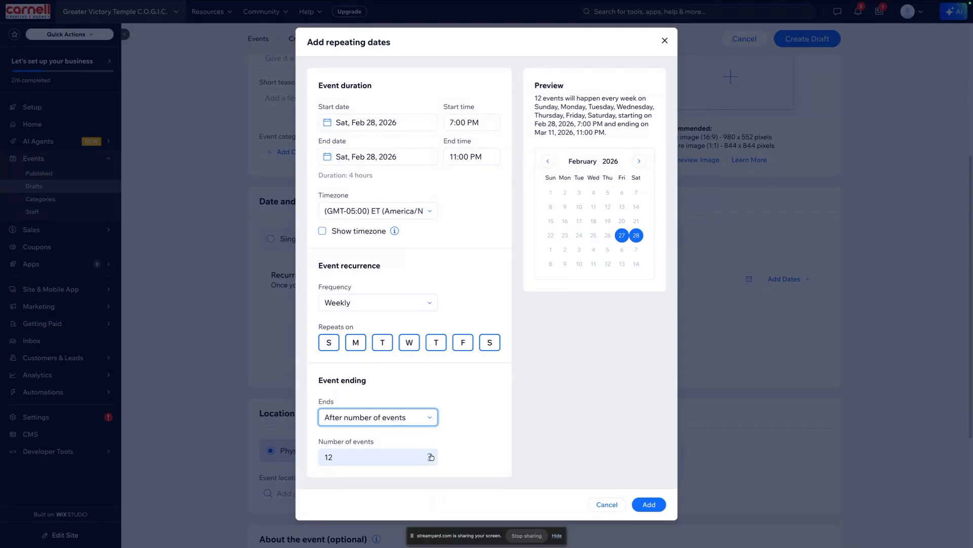
Try the online location type for the event and switch back to a physical location.
click(182, 320)
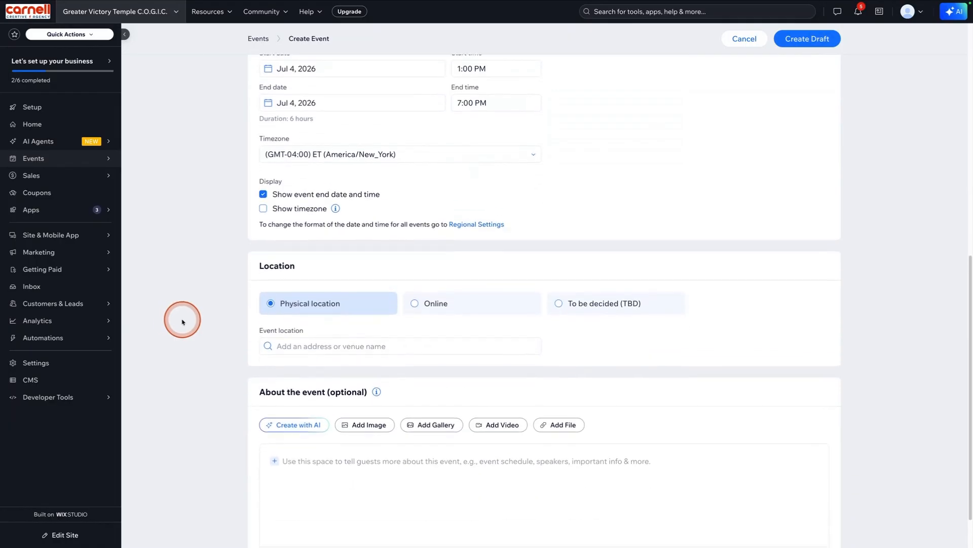
scroll(183, 322, down, 1)
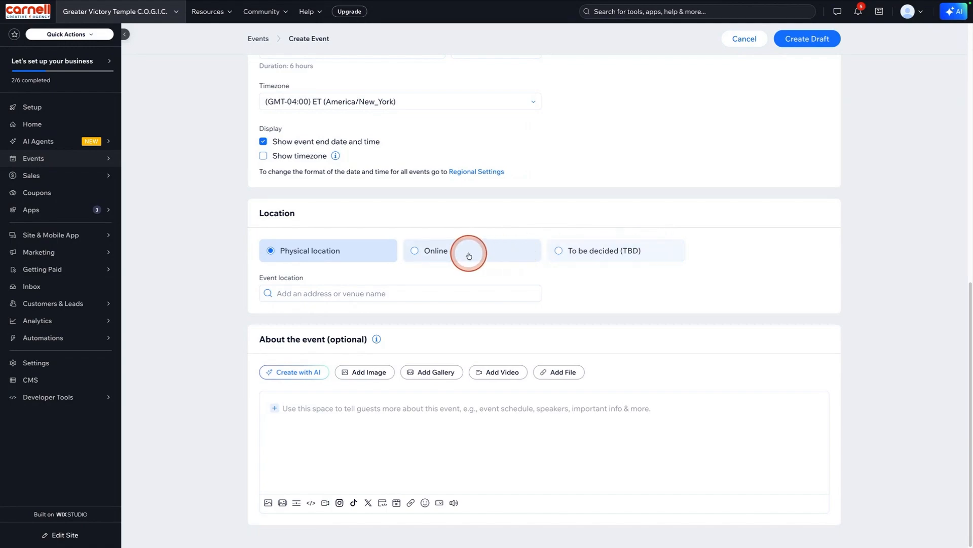
click(486, 253)
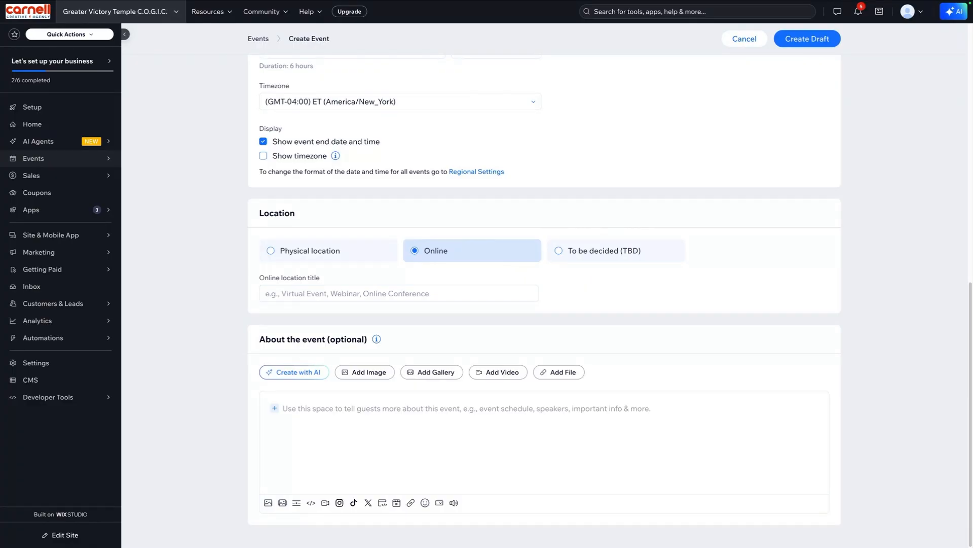
click(347, 250)
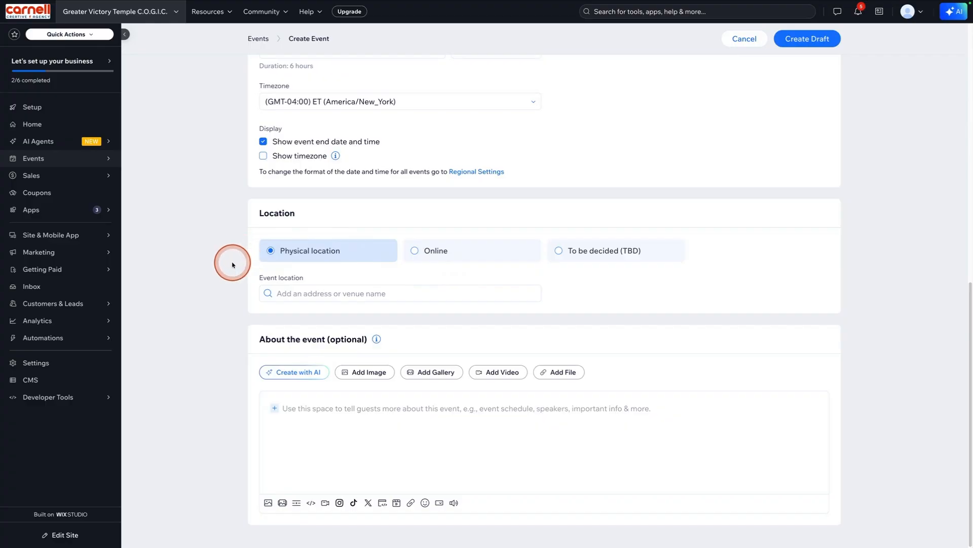
Search the event location for "bluff state park" and choose Erie Bluffs State Park as the venue.
click(311, 292)
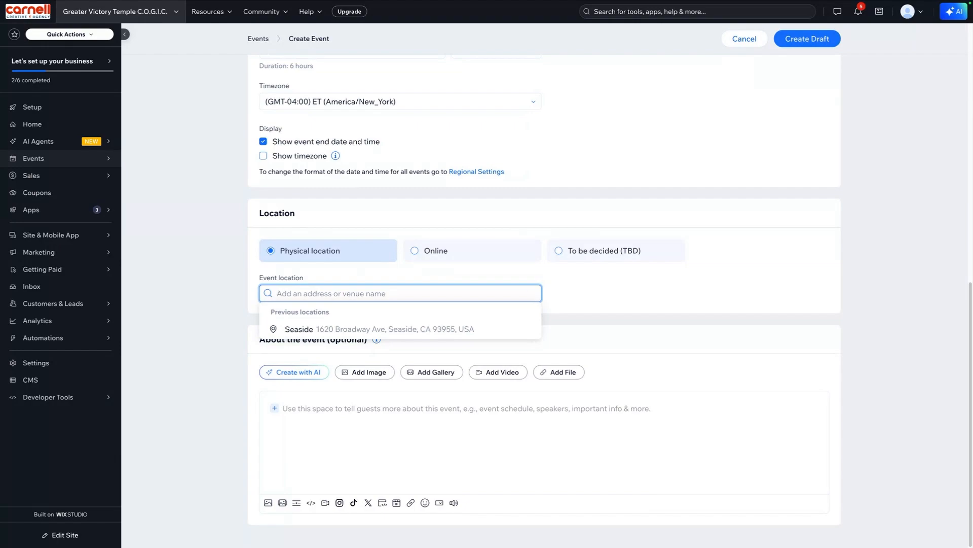
text(bluff)
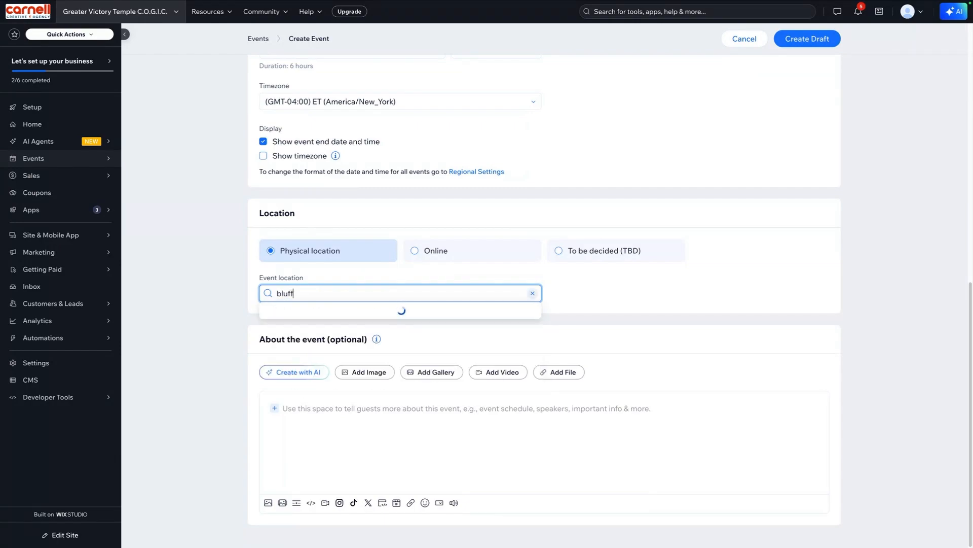
click(310, 291)
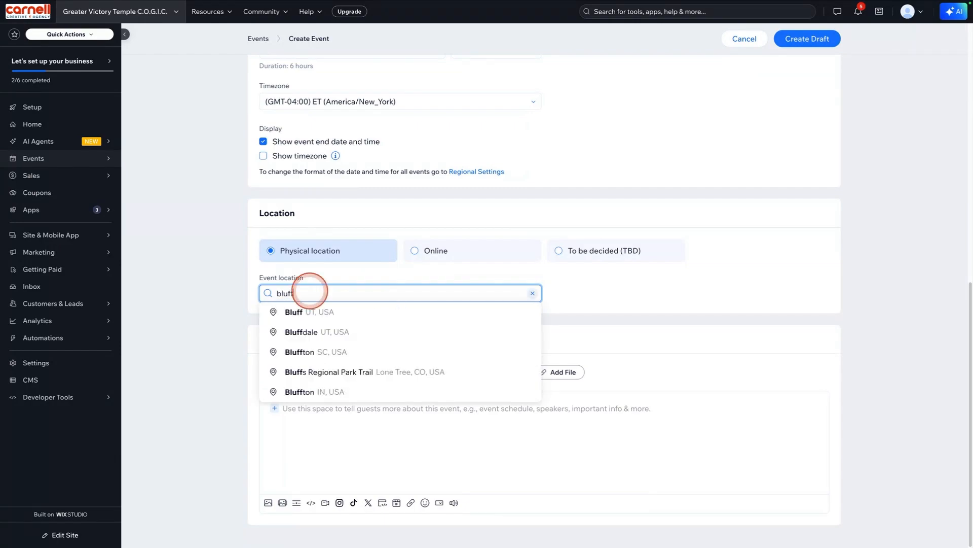
text(state park)
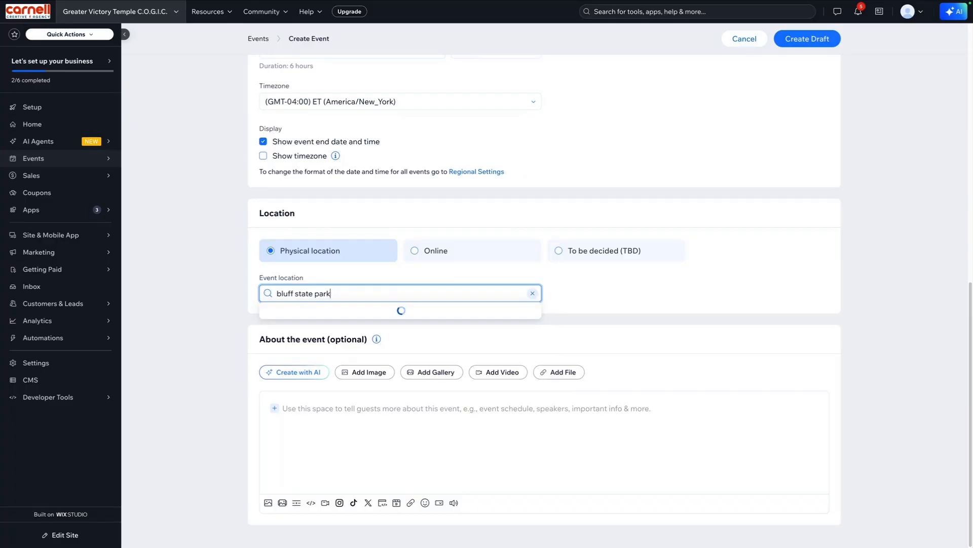
click(315, 311)
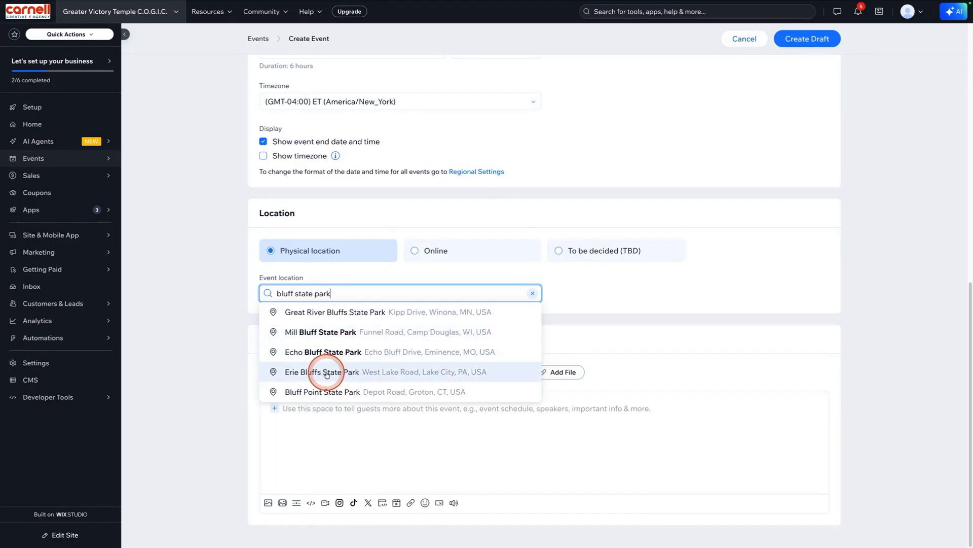
click(511, 377)
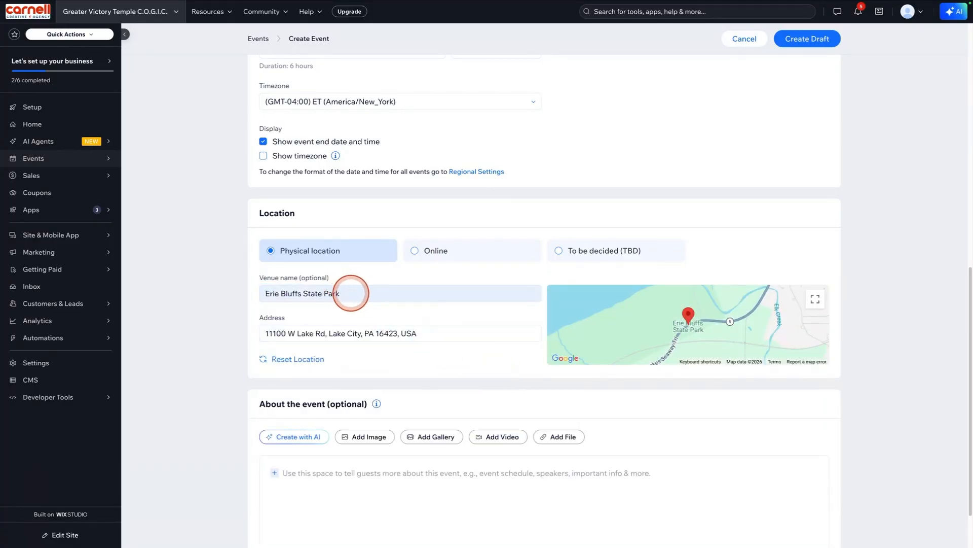
click(353, 293)
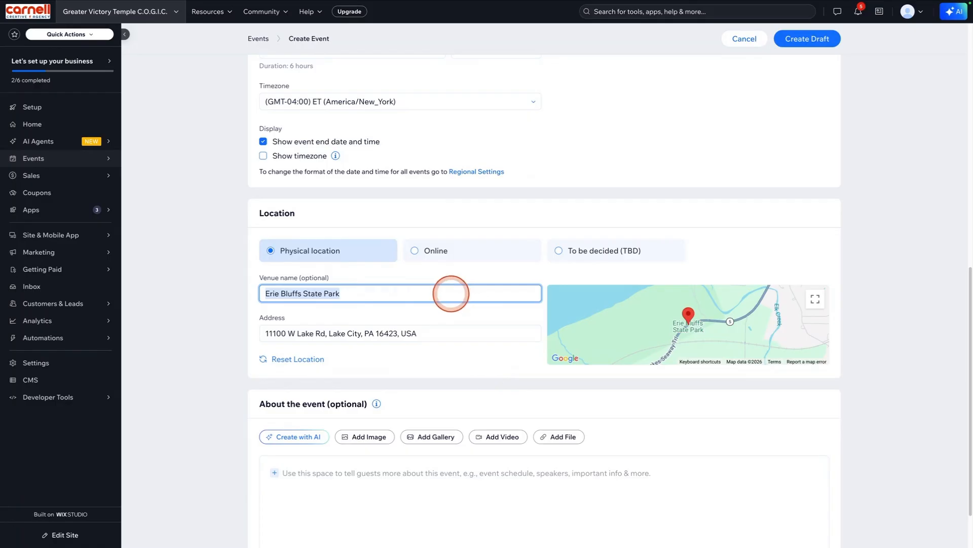
click(450, 294)
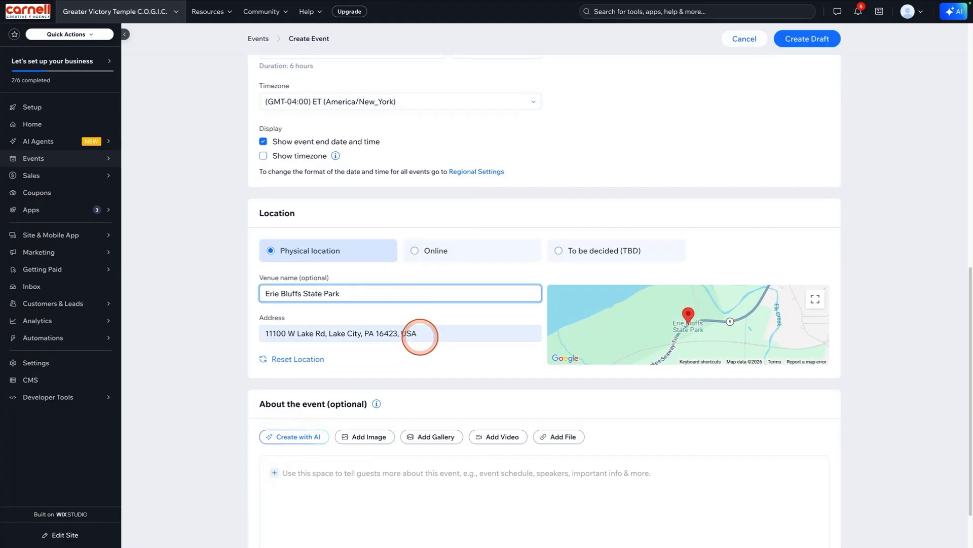
View the GIF and emoji pickers for the event's About section without inserting anything.
scroll(420, 337, down, 1)
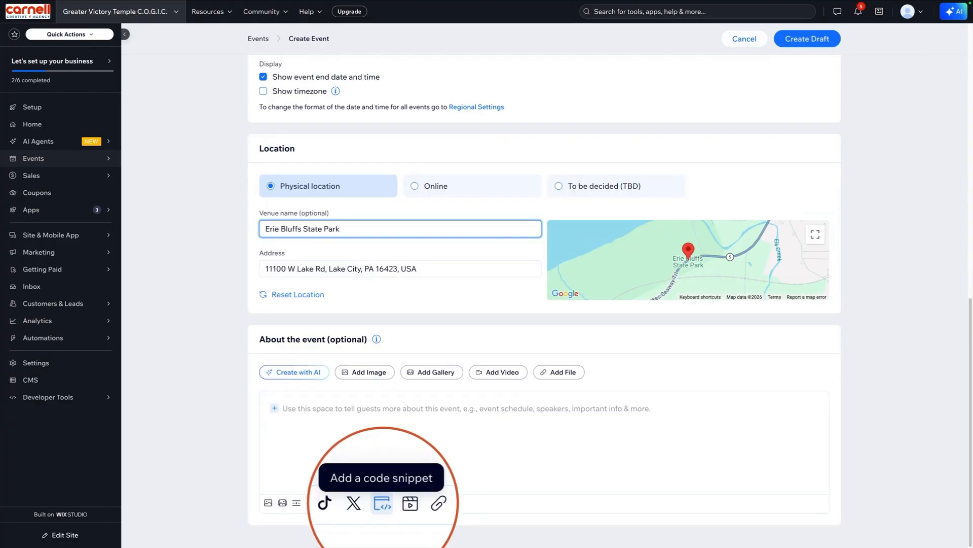
click(396, 503)
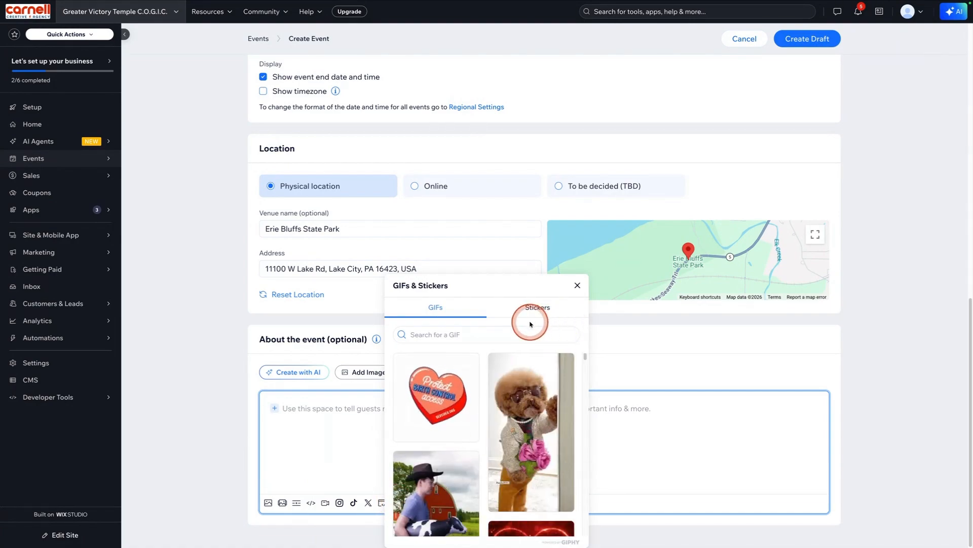
click(577, 285)
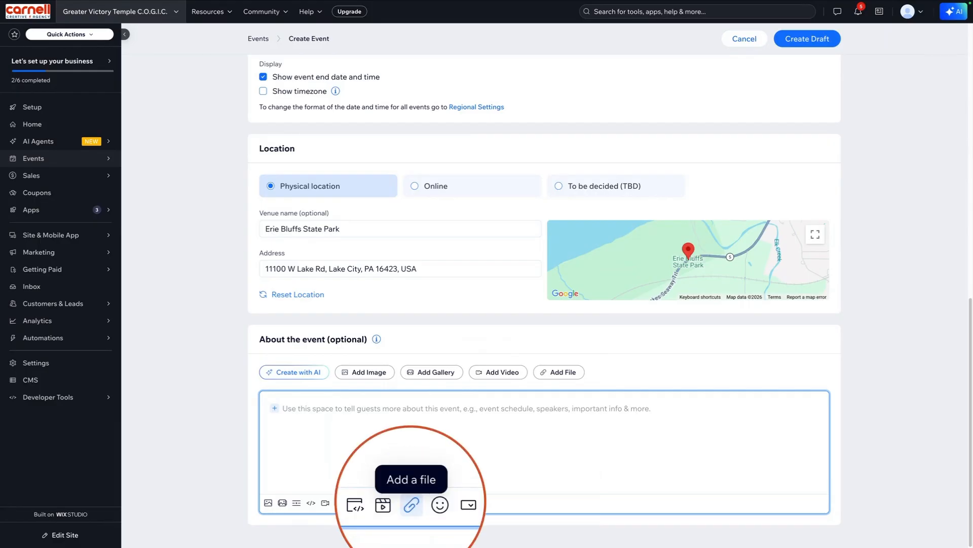
click(425, 503)
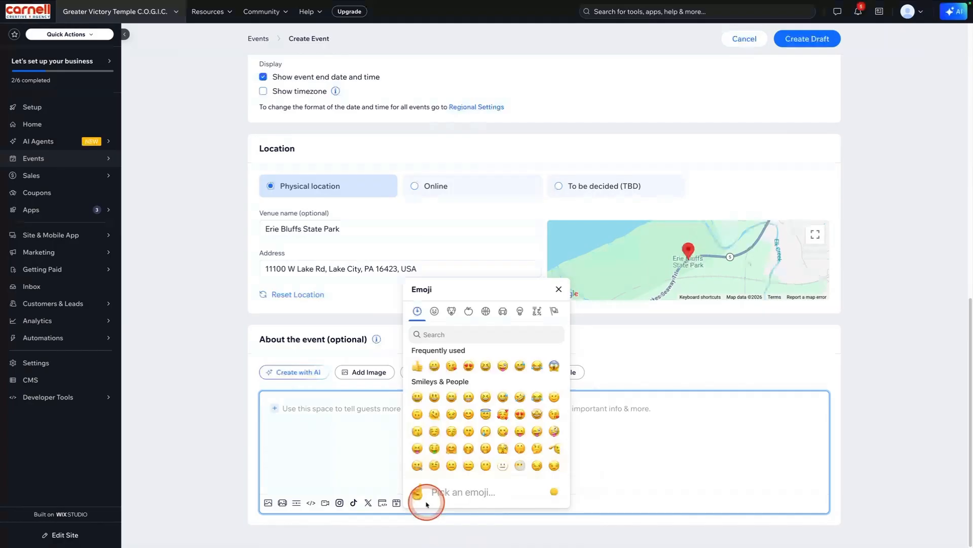
key(Escape)
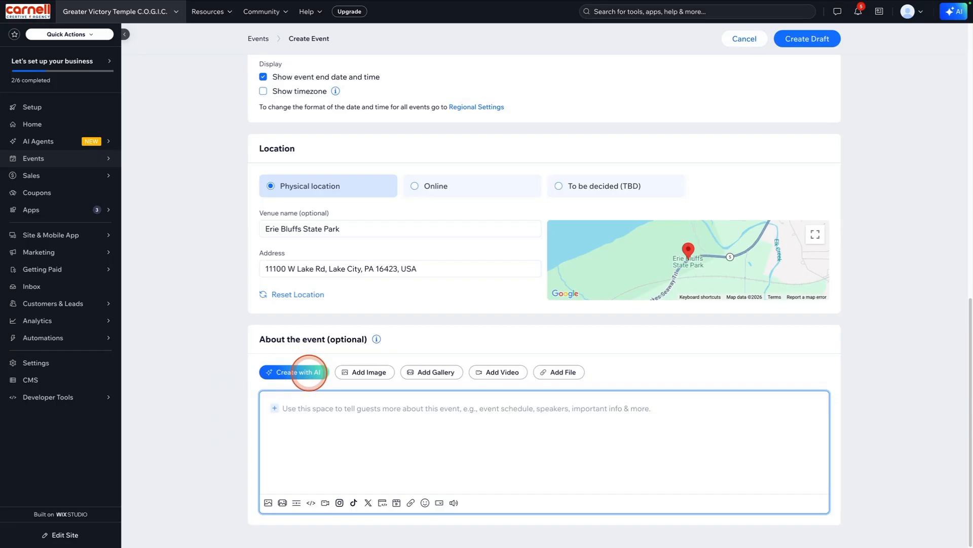
Generate About text with the AI prompt: Create an engaging description for my event "Holiday On the Bluff".
click(308, 373)
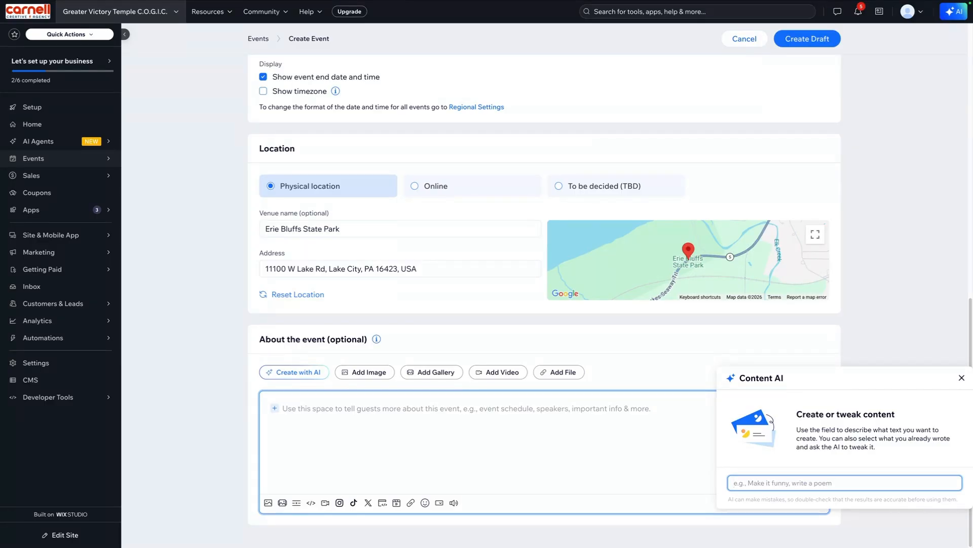
click(756, 482)
text(Create a)
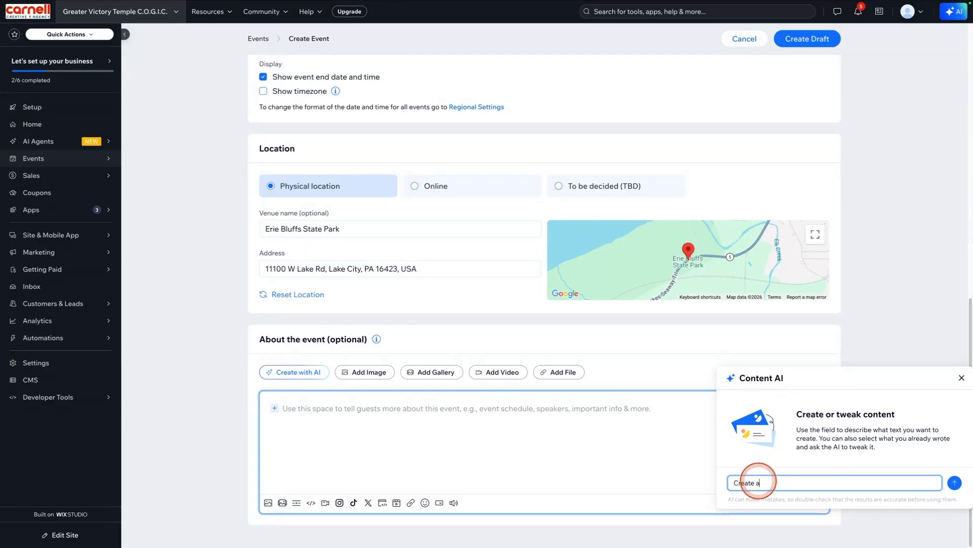
text(n en)
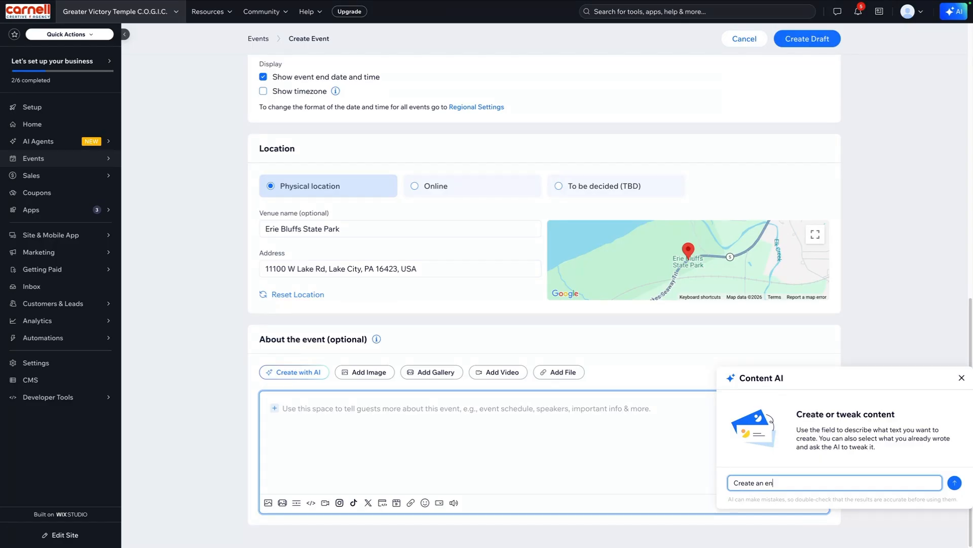
text(gaging description for my event "Holiday On the Bluff".)
key(Return)
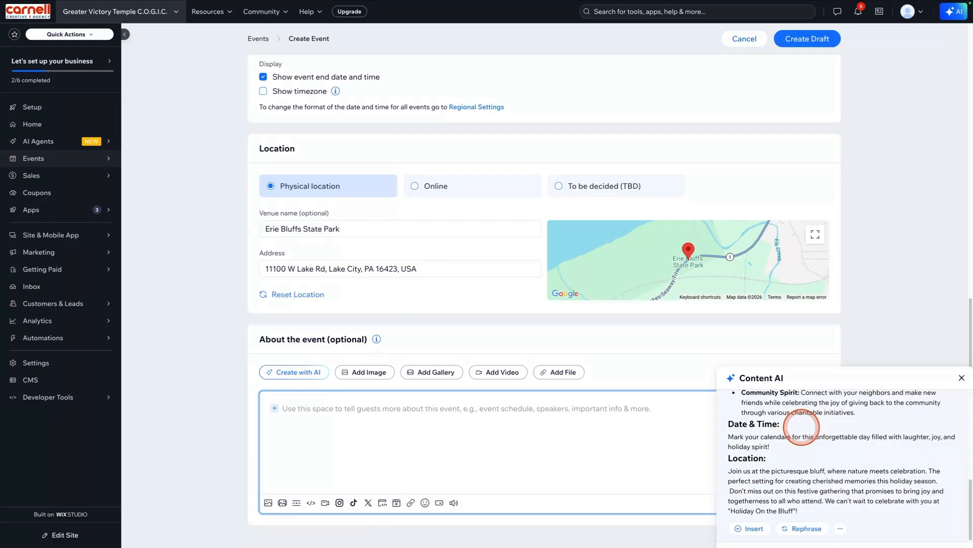
Review the AI-generated event description and have it rewritten in an Enthusiastic tone.
scroll(802, 428, up, 10)
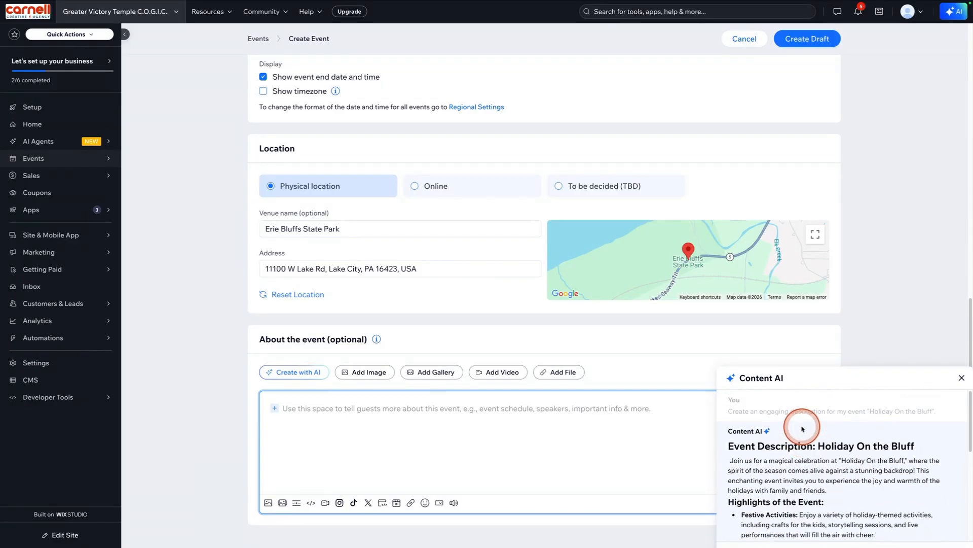
scroll(802, 427, down, 5)
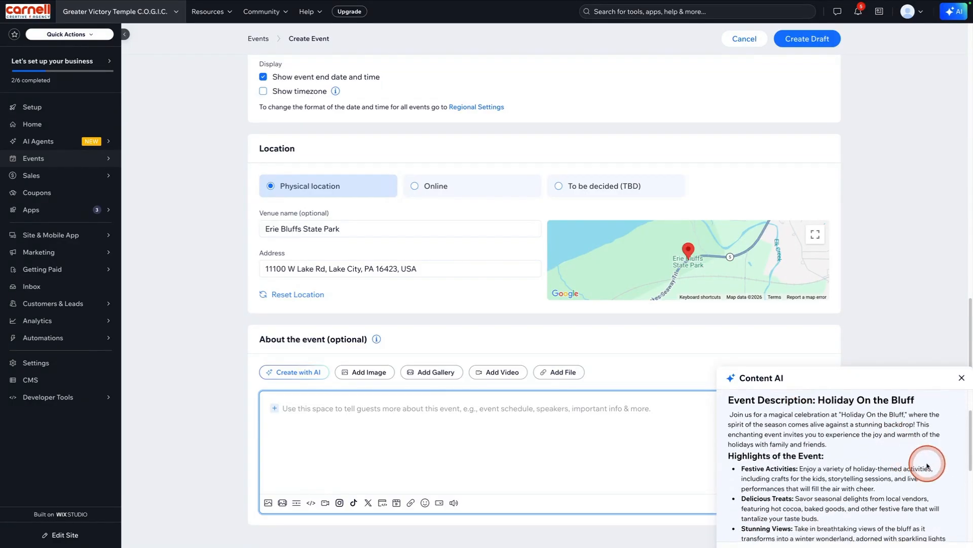
scroll(939, 465, down, 4)
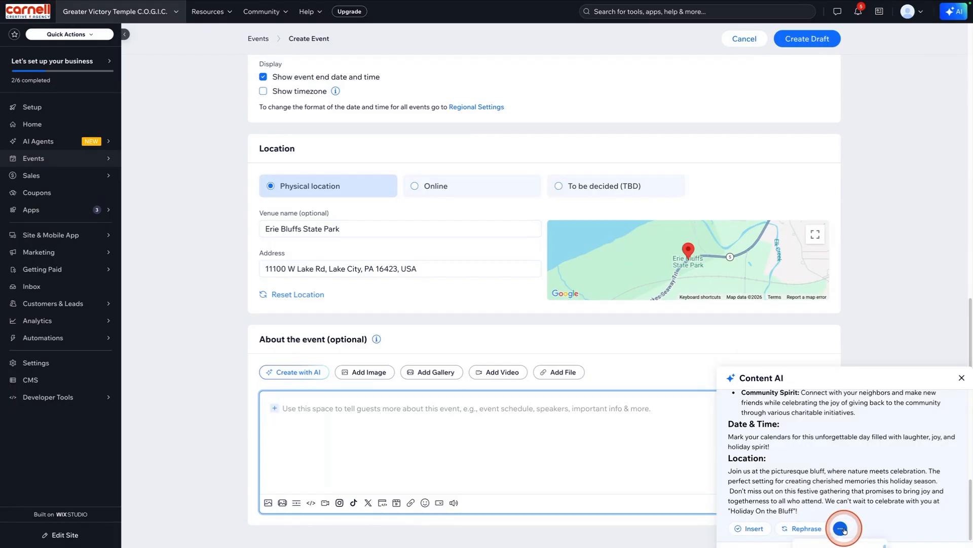
click(840, 529)
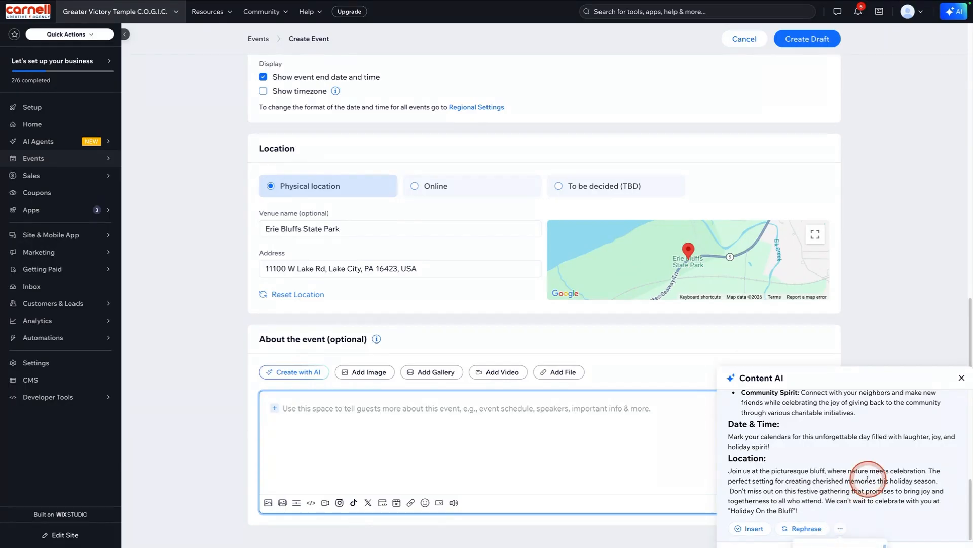
drag(858, 373, 804, 177)
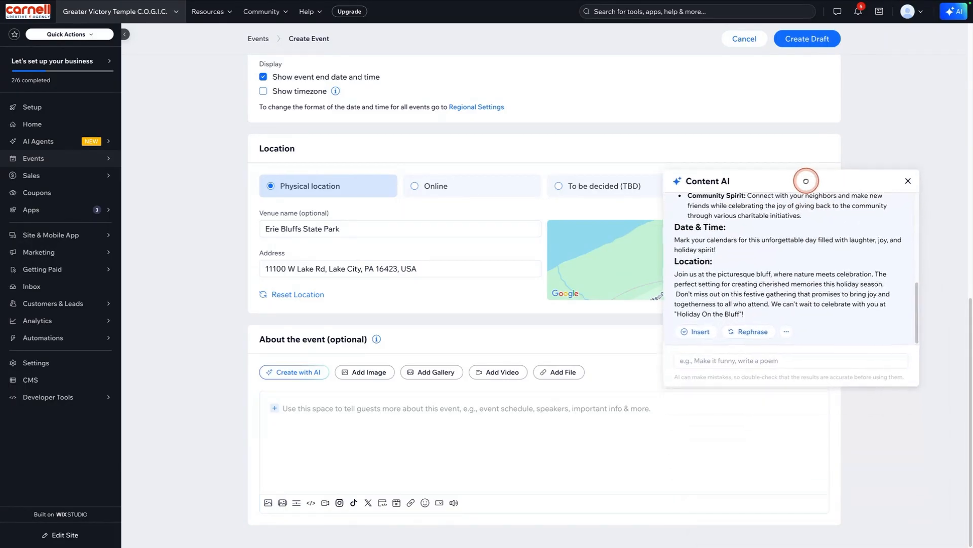
click(786, 328)
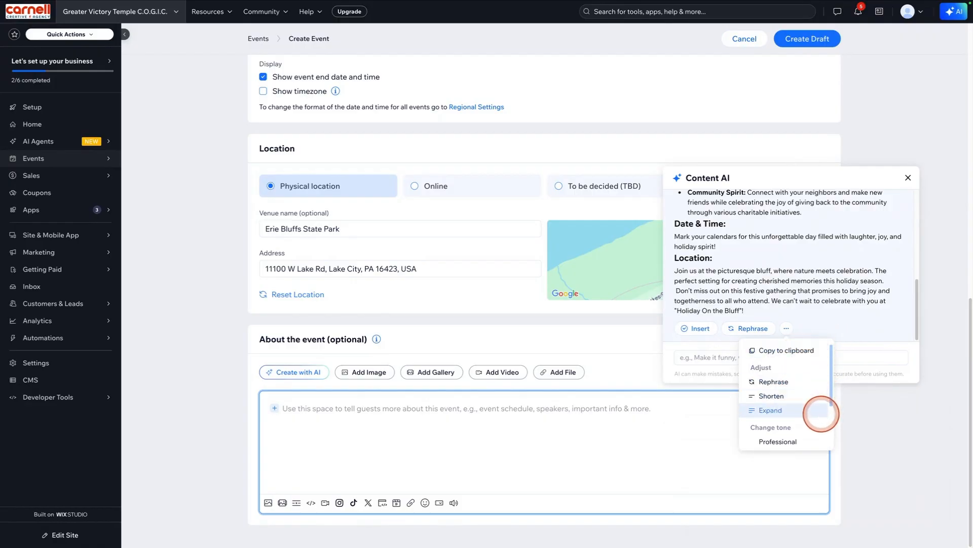
scroll(820, 442, down, 2)
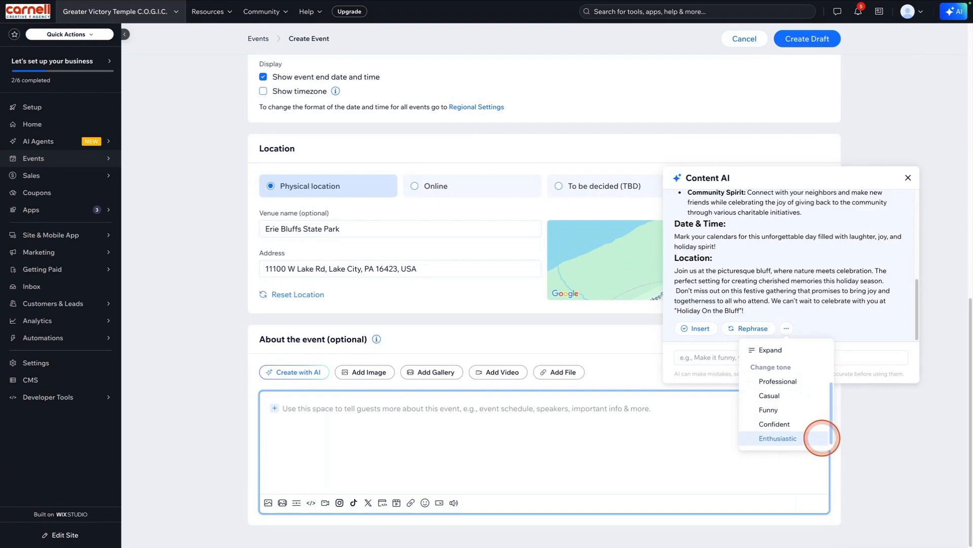
click(823, 440)
click(821, 438)
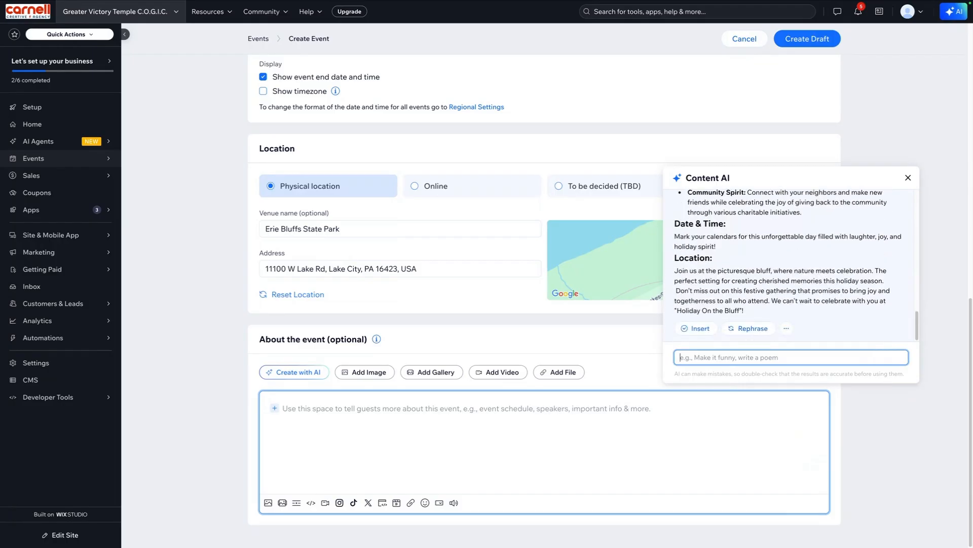
Compare the Enthusiastic rewrite with the original AI-generated description in the Content AI conversation.
scroll(791, 265, up, 4)
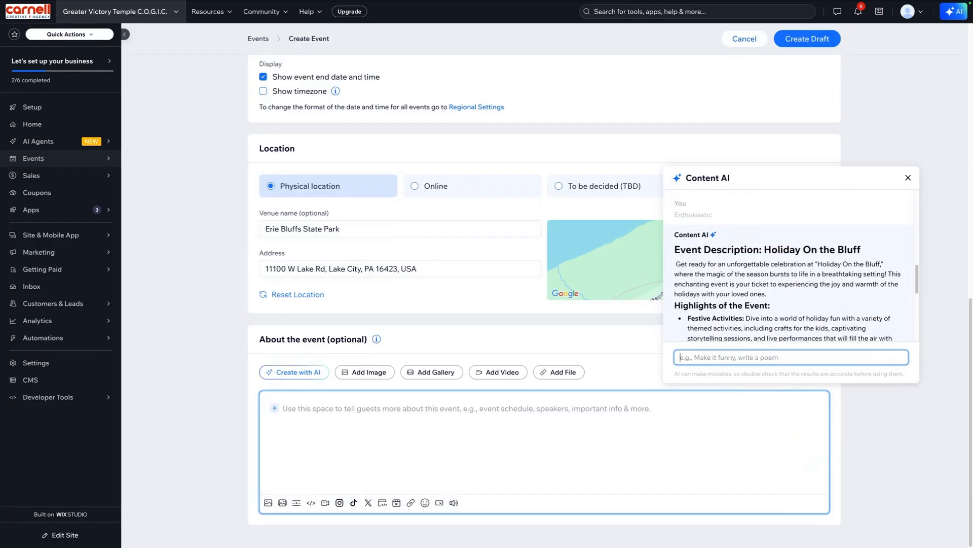
scroll(791, 264, up, 5)
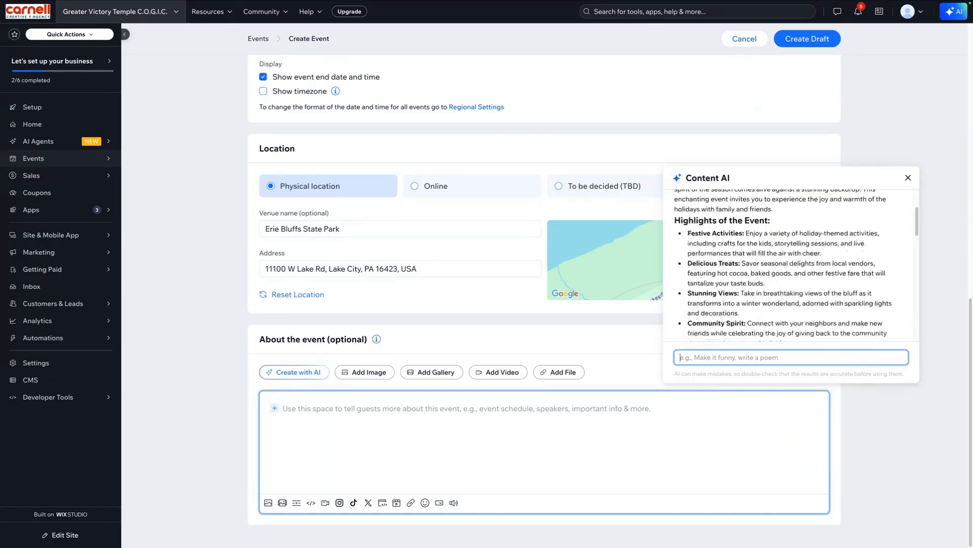
scroll(791, 264, up, 2)
scroll(791, 264, down, 6)
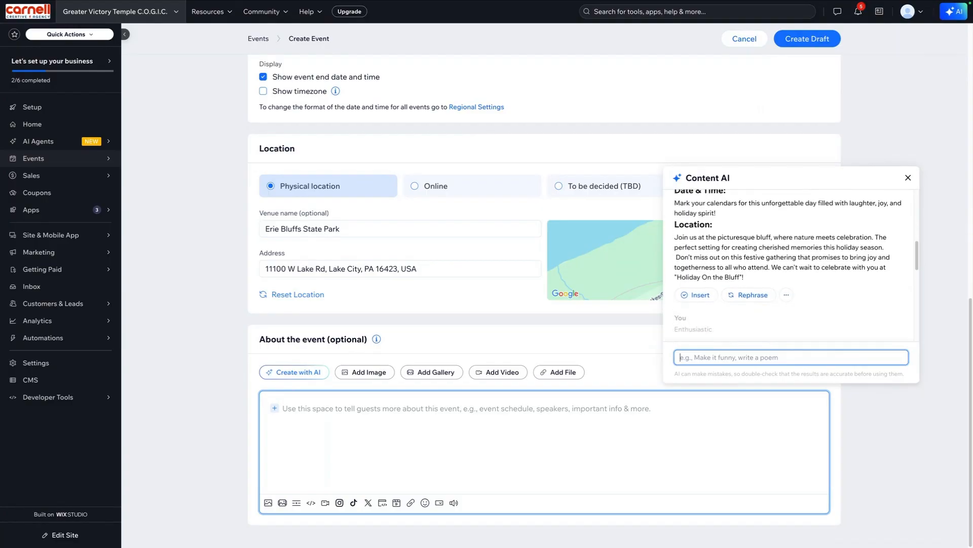
scroll(868, 262, down, 3)
scroll(868, 263, up, 3)
click(868, 262)
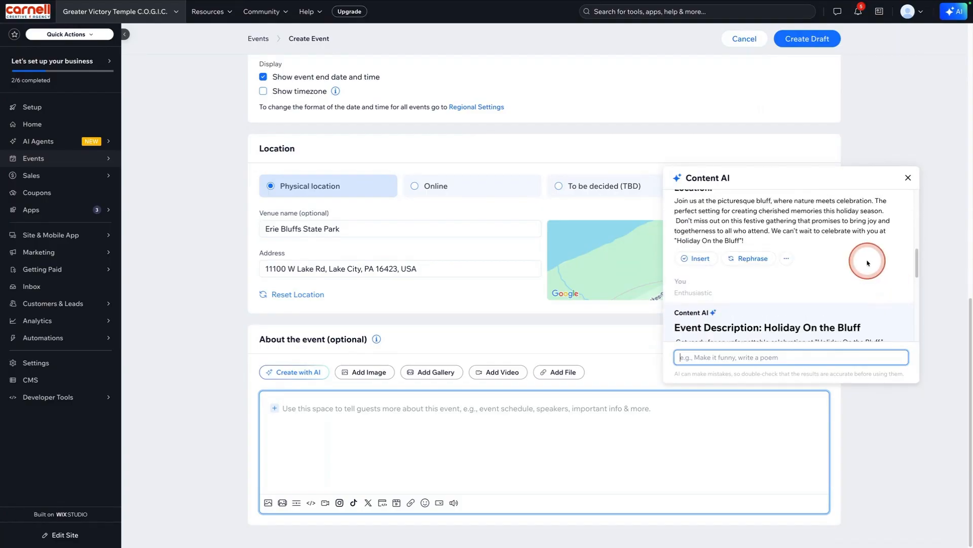
scroll(865, 277, down, 1)
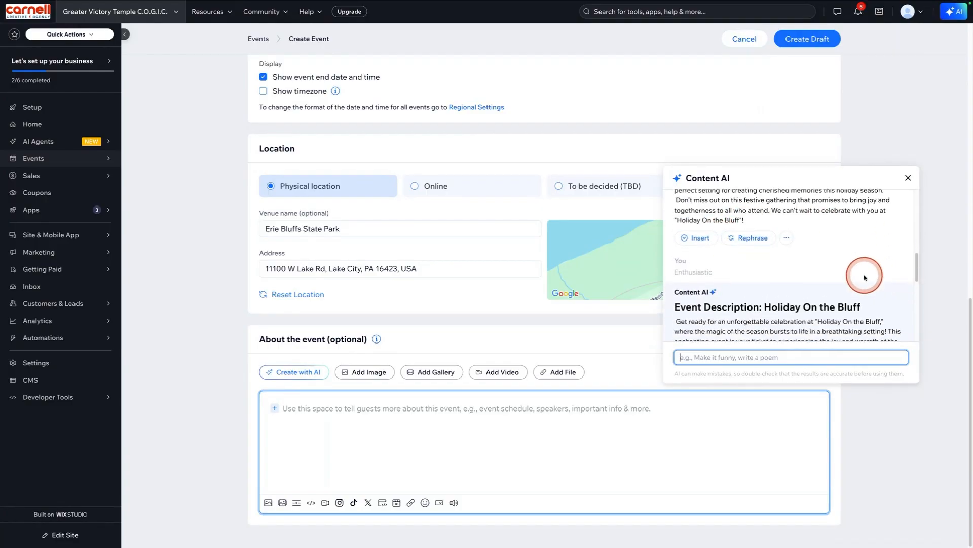
scroll(865, 277, up, 4)
scroll(857, 275, down, 2)
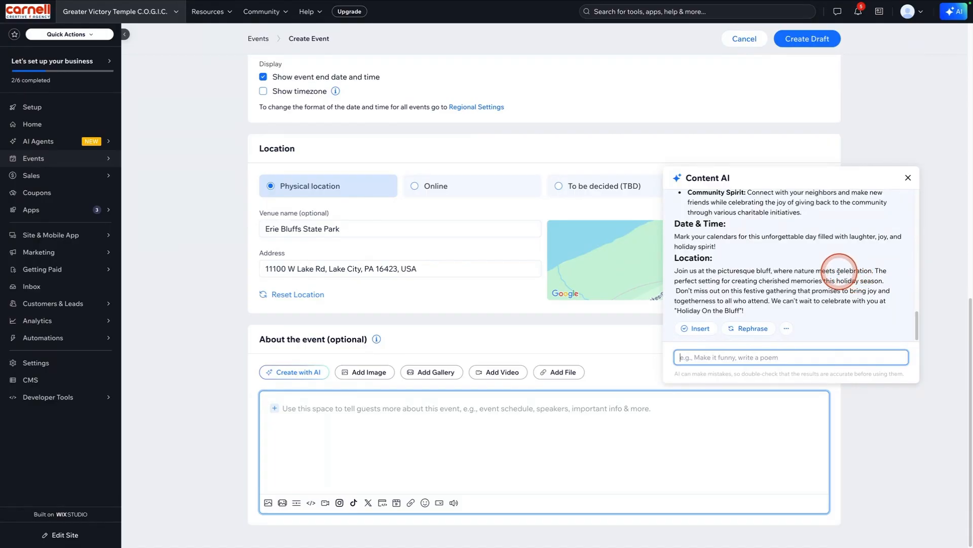
Insert the Enthusiastic version of the description into the About the event section.
click(710, 329)
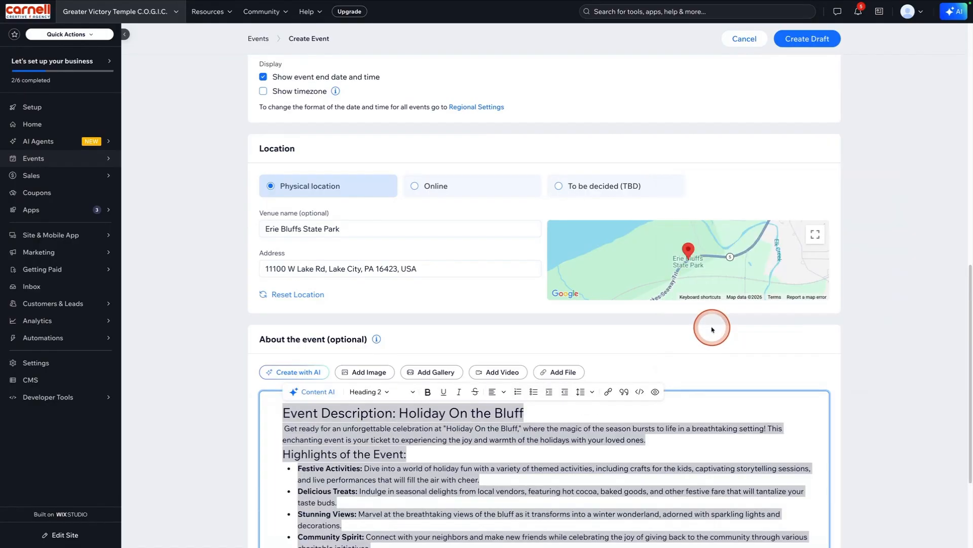
scroll(900, 299, down, 3)
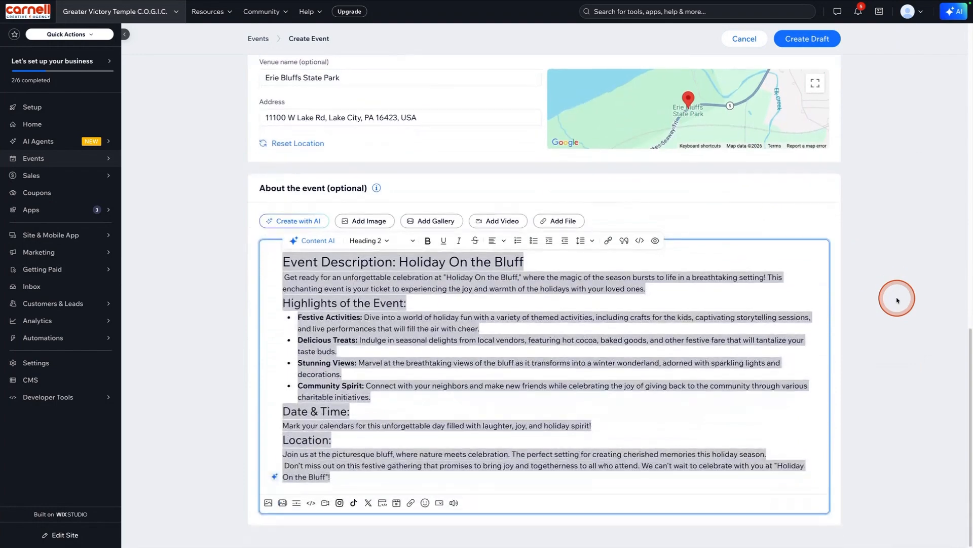
click(738, 327)
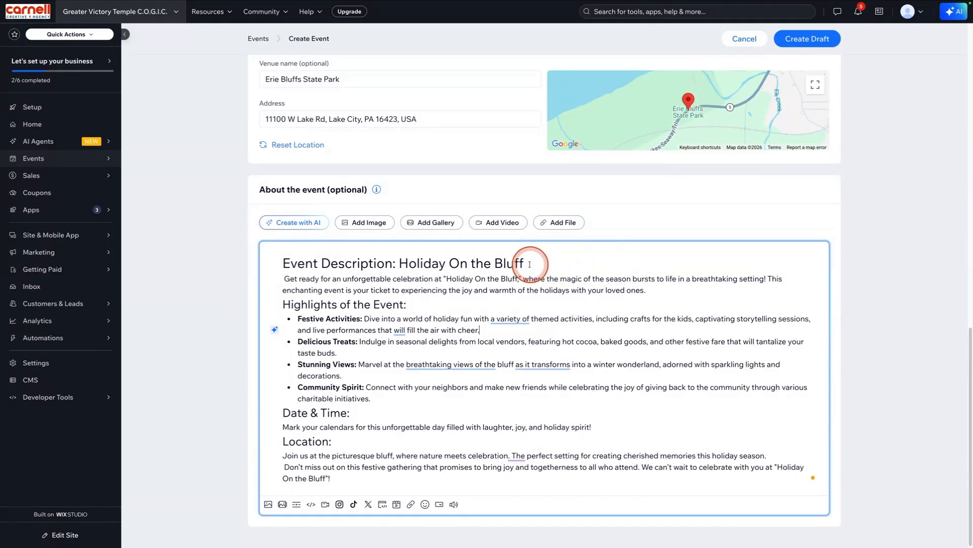
Compare the title heading of the inserted description with the event name under General info.
drag(529, 264, 282, 263)
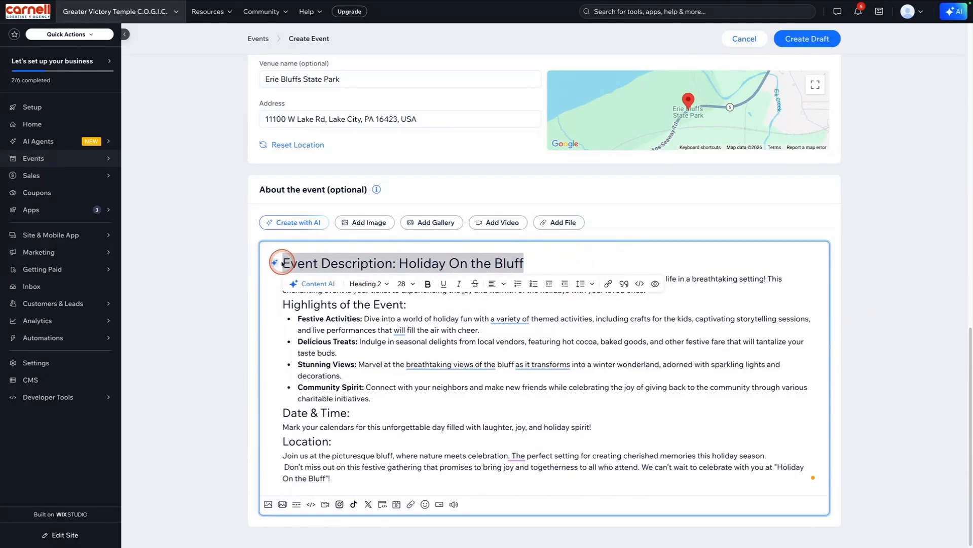
click(522, 263)
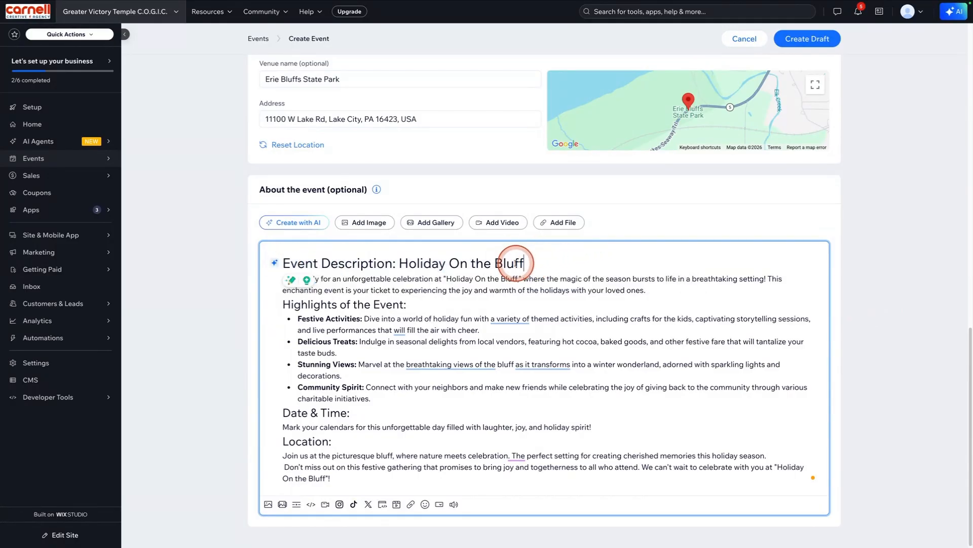
double_click(516, 263)
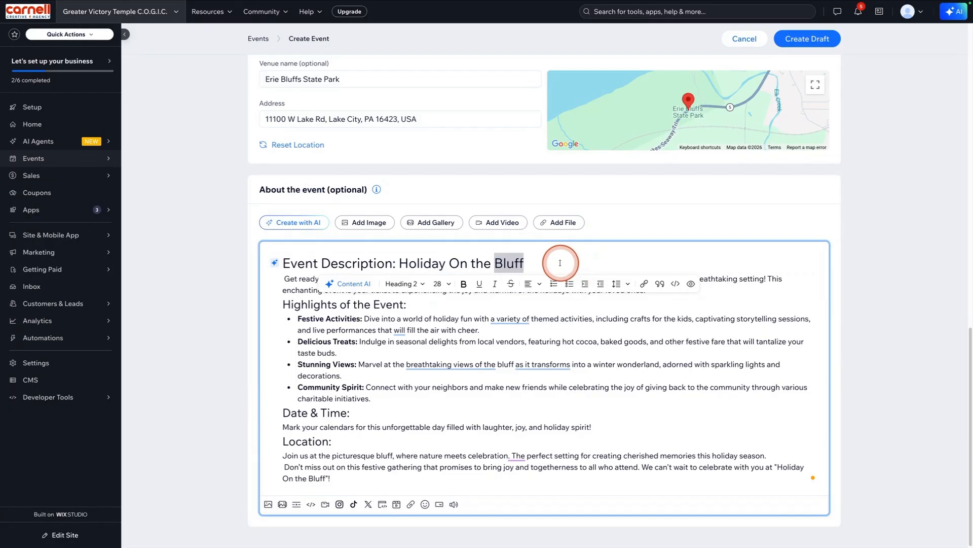
click(538, 262)
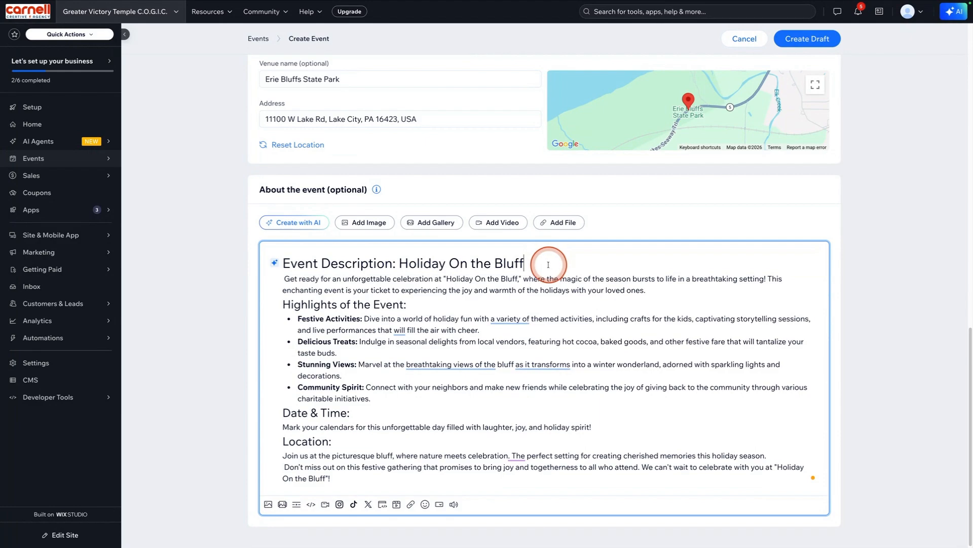
scroll(548, 264, up, 15)
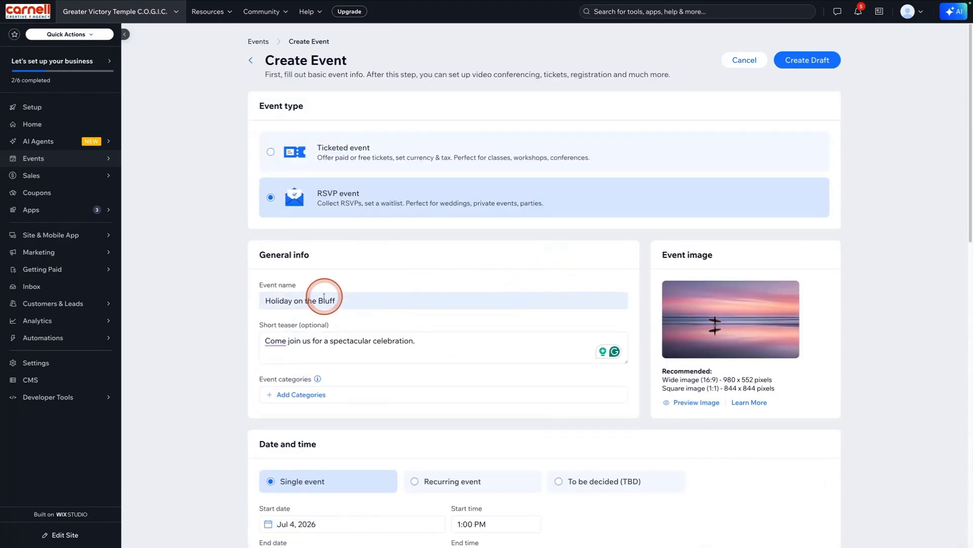
click(384, 303)
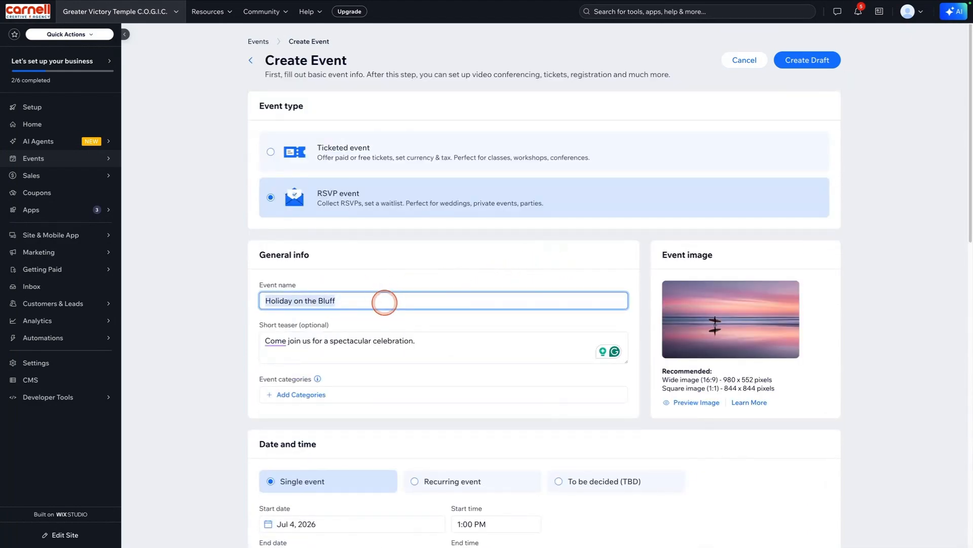
Add a blank line above each of the Highlights of the Event, Date & Time and Location headings in the description.
scroll(228, 315, down, 12)
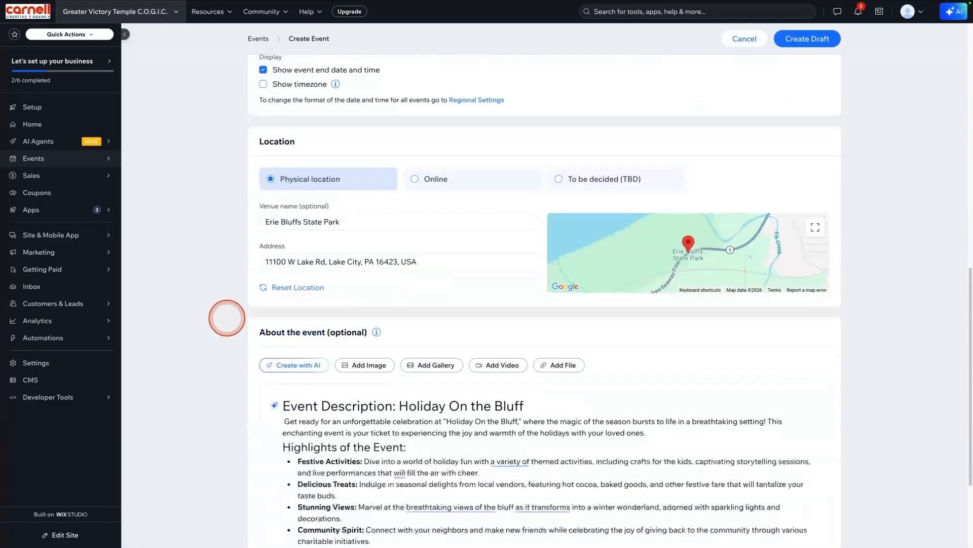
scroll(227, 318, down, 3)
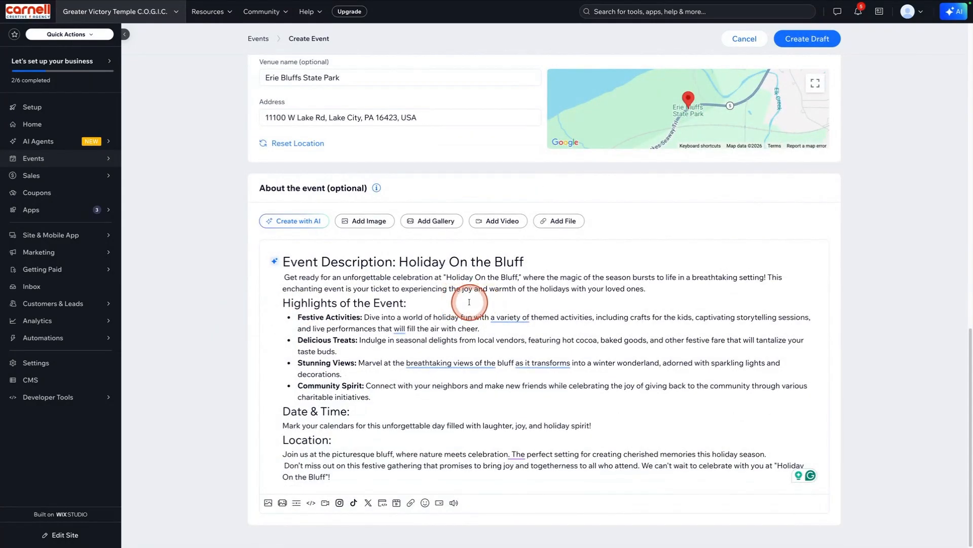
click(282, 303)
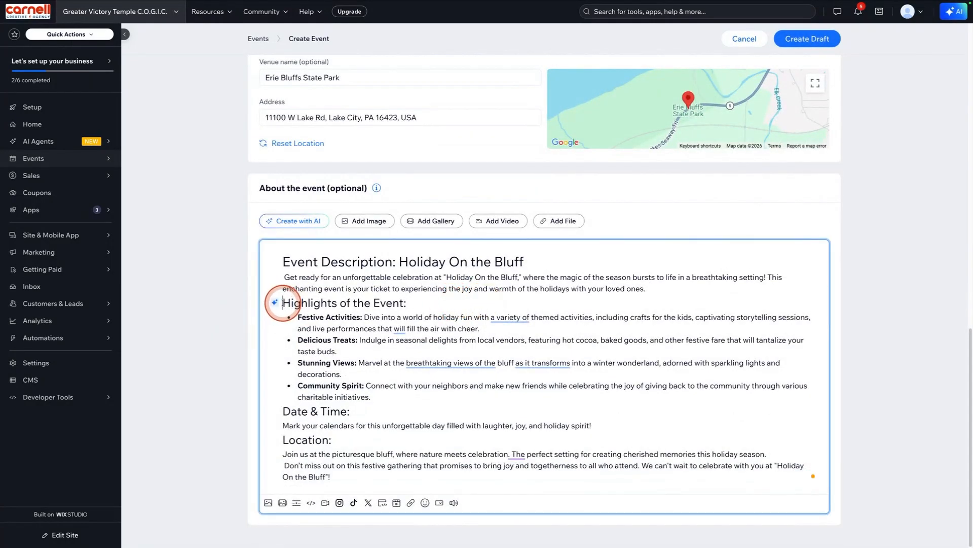
text(\)
key(BackSpace)
key(Return)
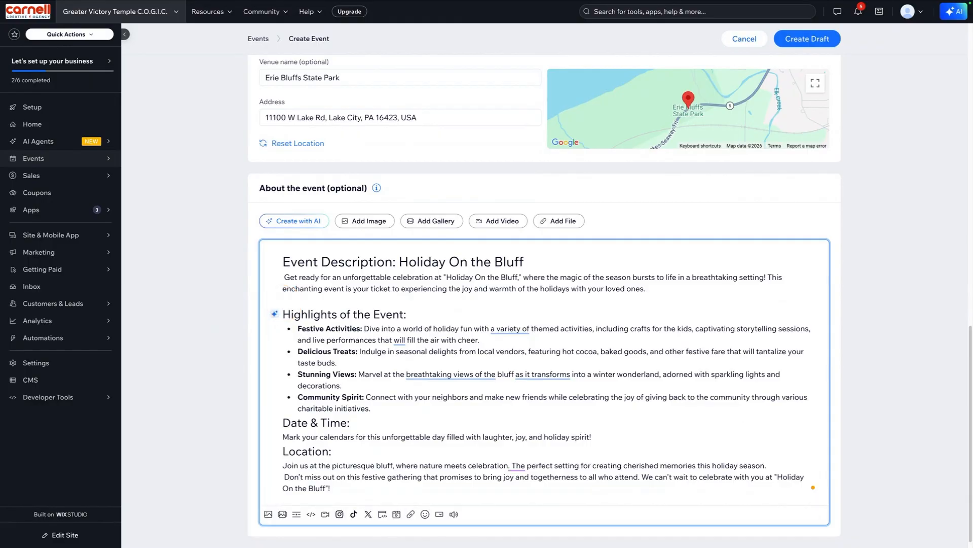
click(282, 422)
key(Return)
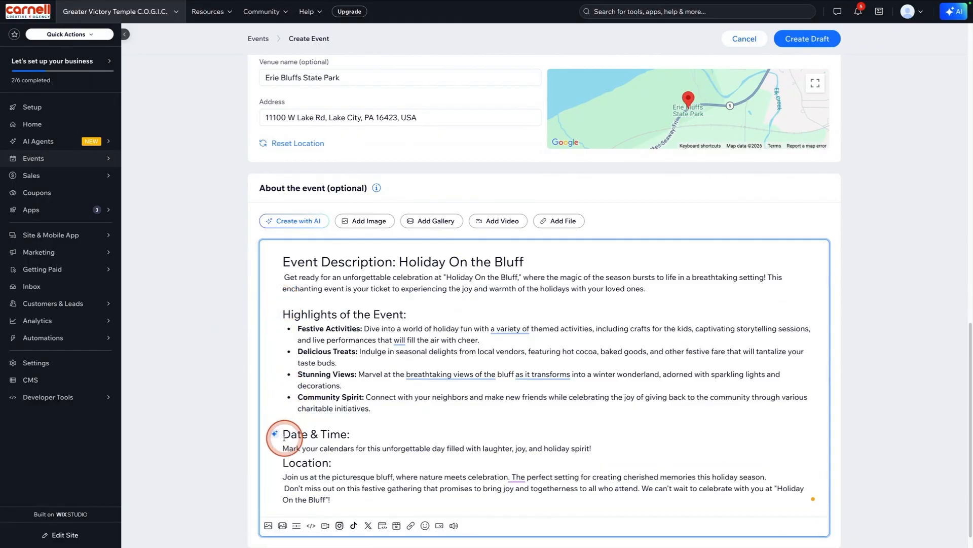
click(283, 462)
key(Return)
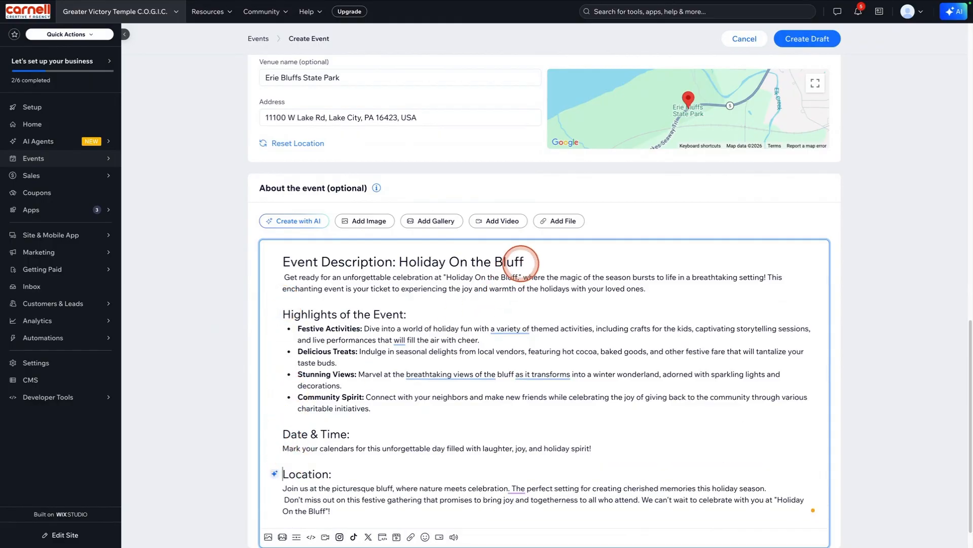
Check the heading style and font size of the description's title, Highlights of the Event and Date & Time headings.
triple_click(525, 261)
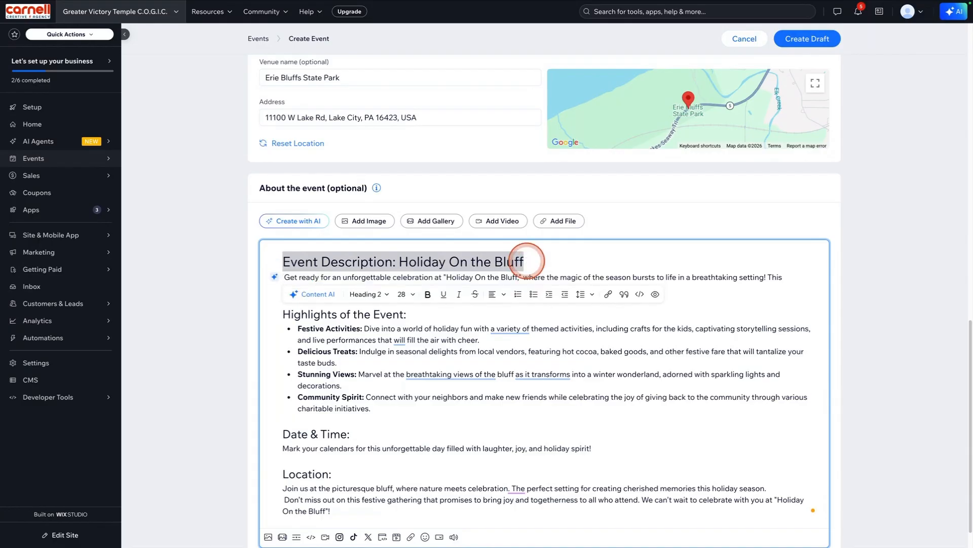
click(480, 314)
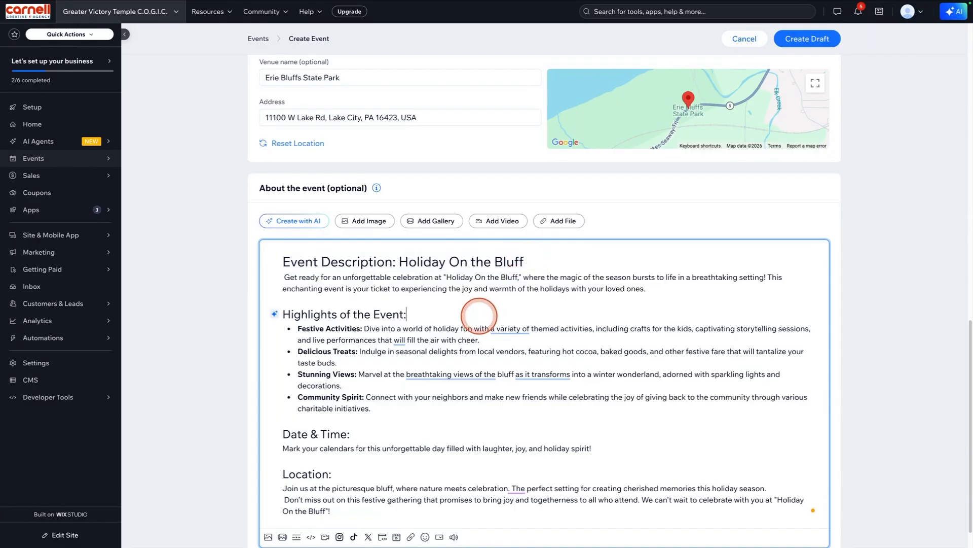
key(Down)
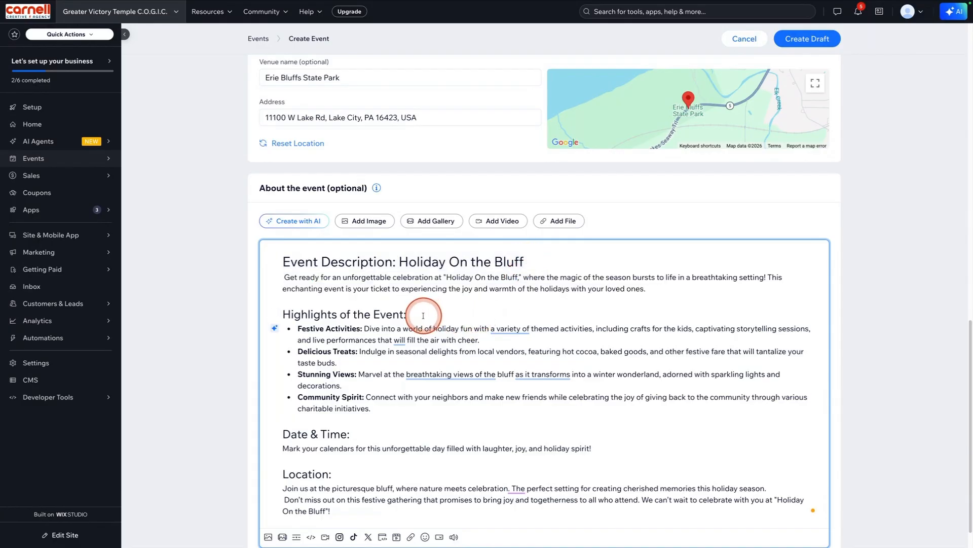
triple_click(412, 315)
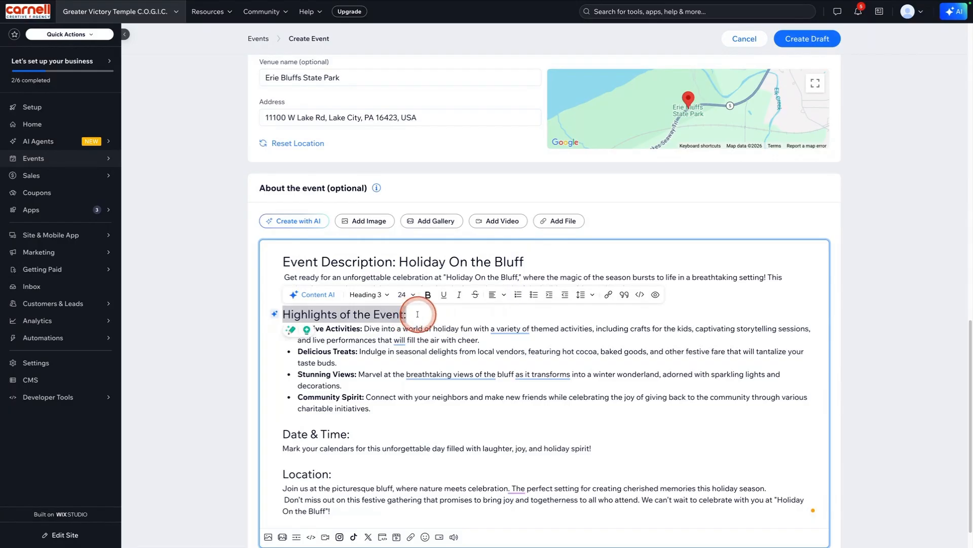
click(358, 435)
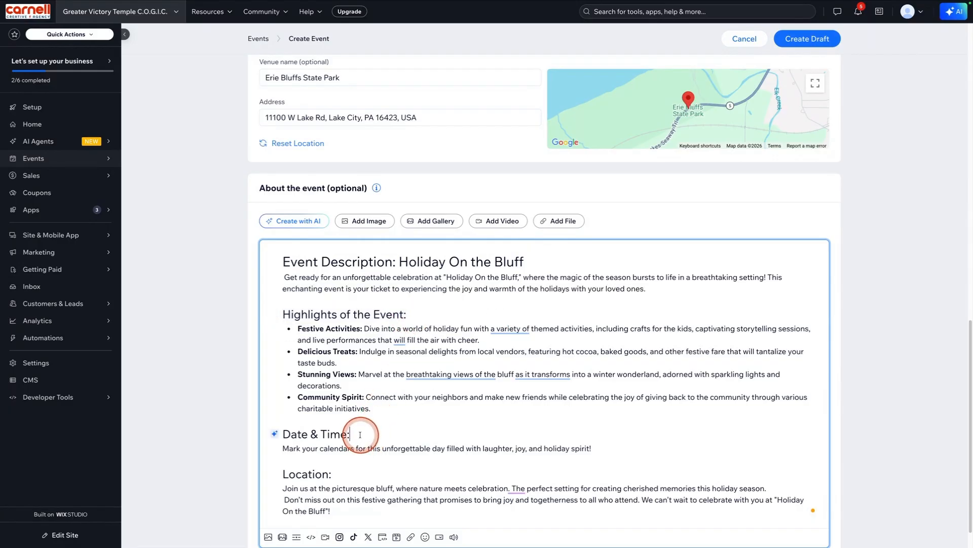
triple_click(360, 435)
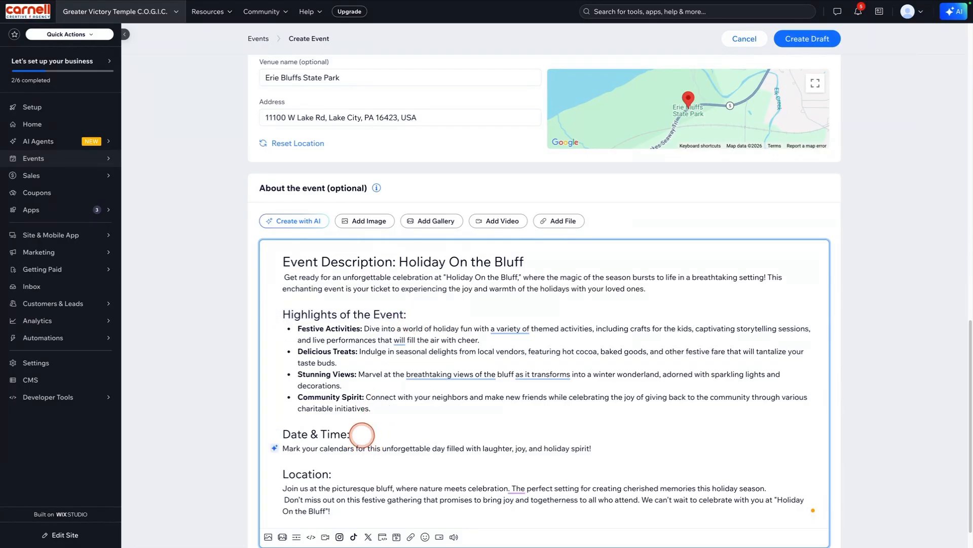
Examine the Location heading and the formatting options for the description's opening paragraph and its phrase "unforgettable celebration".
click(353, 480)
triple_click(353, 477)
click(370, 477)
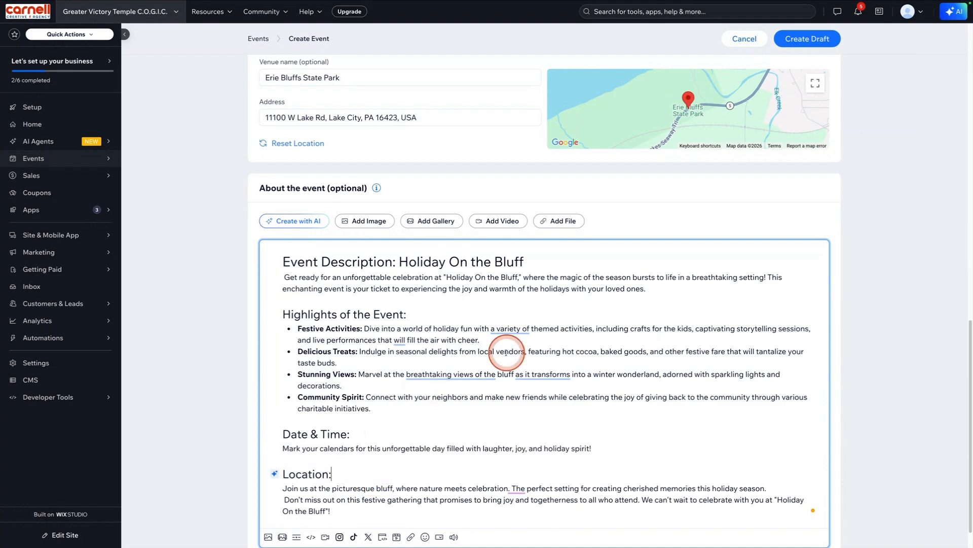
click(658, 286)
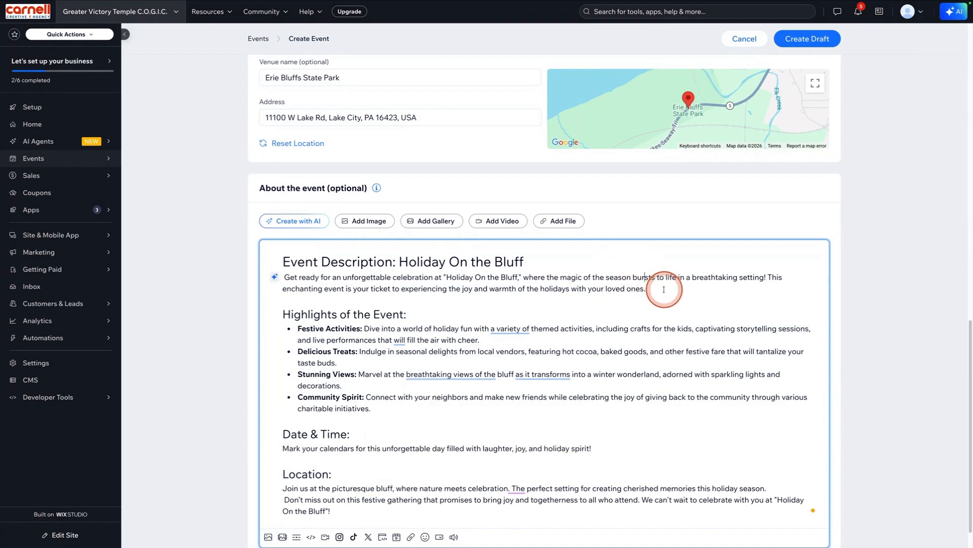
click(275, 277)
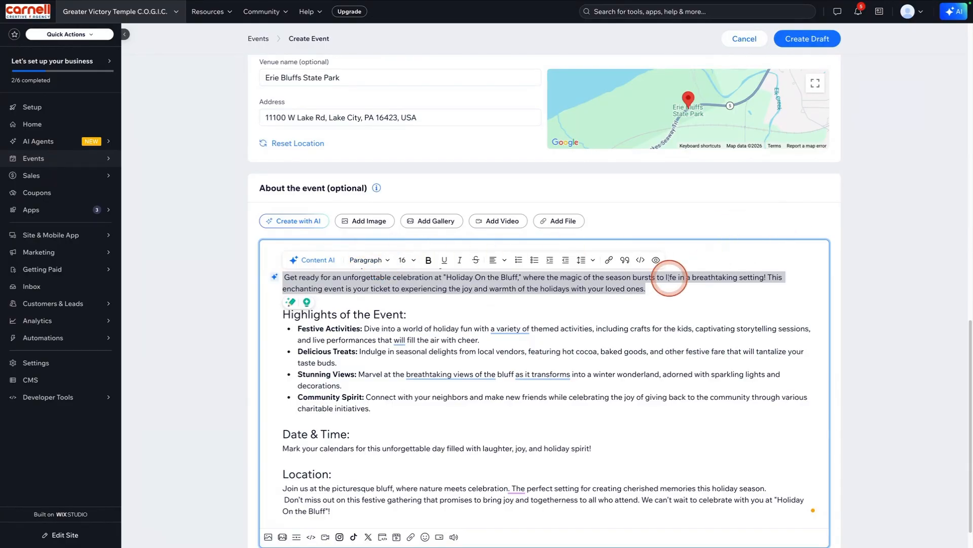
click(621, 299)
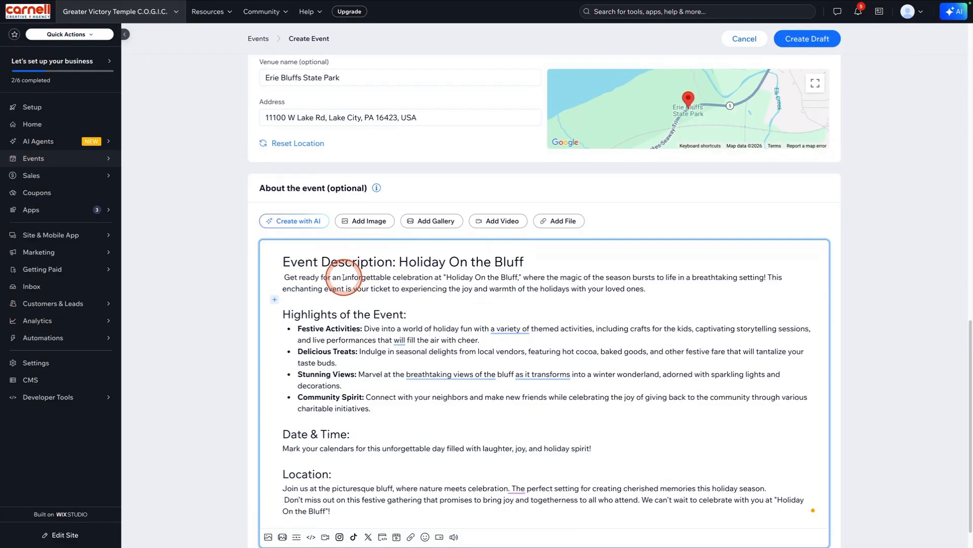
drag(344, 277, 422, 277)
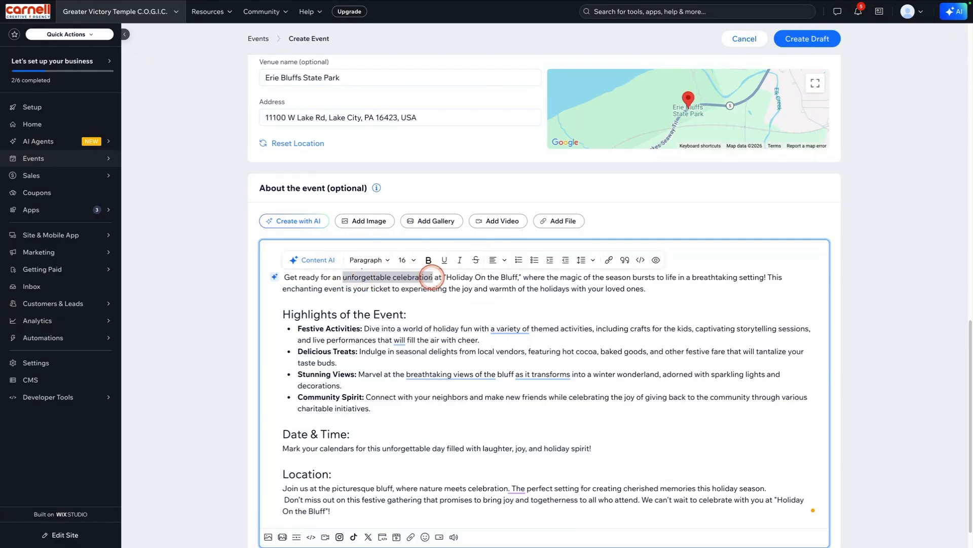
Add the sentence "Click here to learn more about this event." at the end of the description's opening paragraph.
click(667, 294)
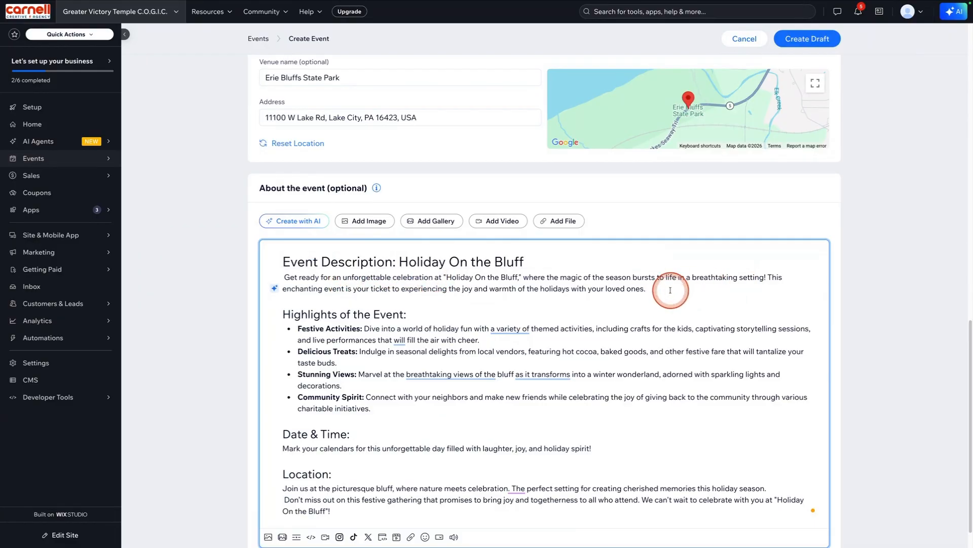
text(CLick here to learn more abou this event.)
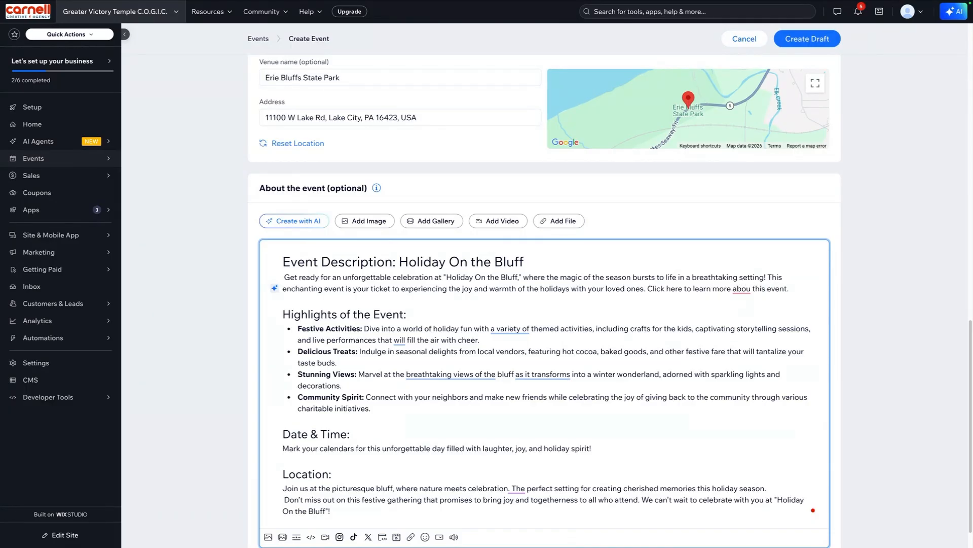
mouse_move(741, 288)
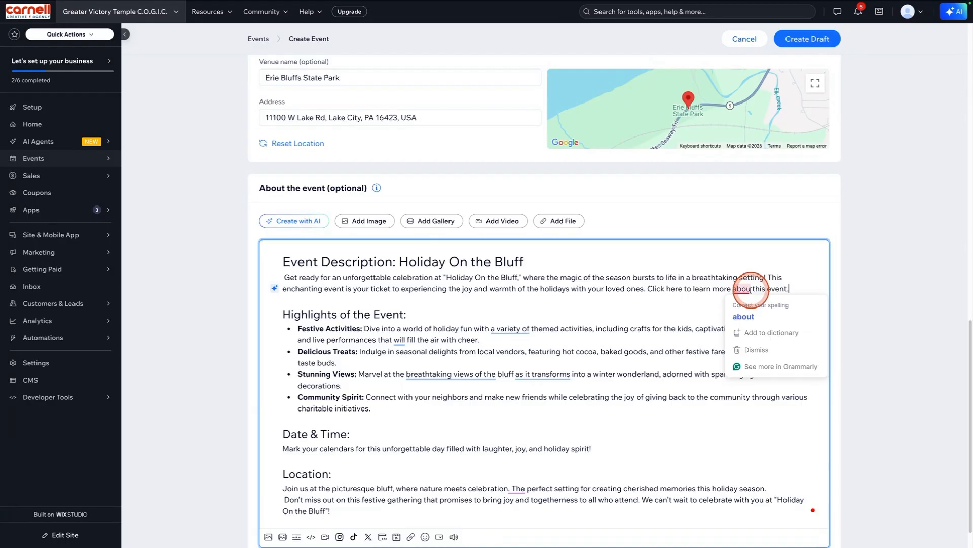
click(749, 317)
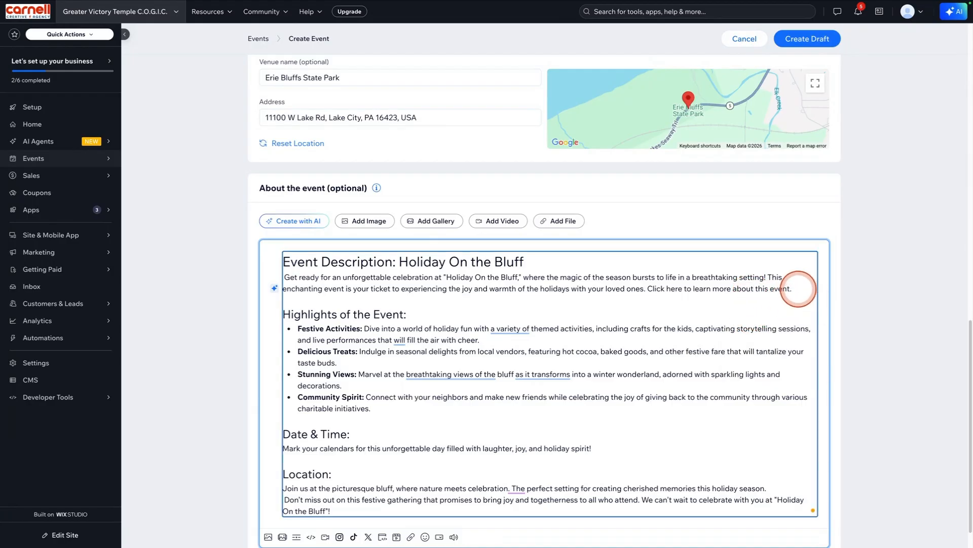
Select the sentence "Click here to learn more about this event." and try bold and underline formatting on it, removing each again.
drag(793, 288, 653, 288)
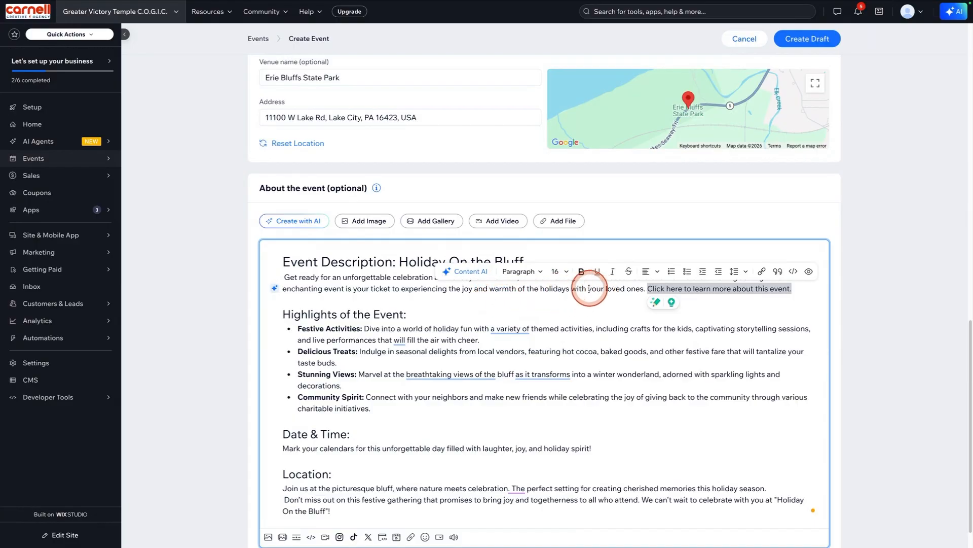
click(581, 272)
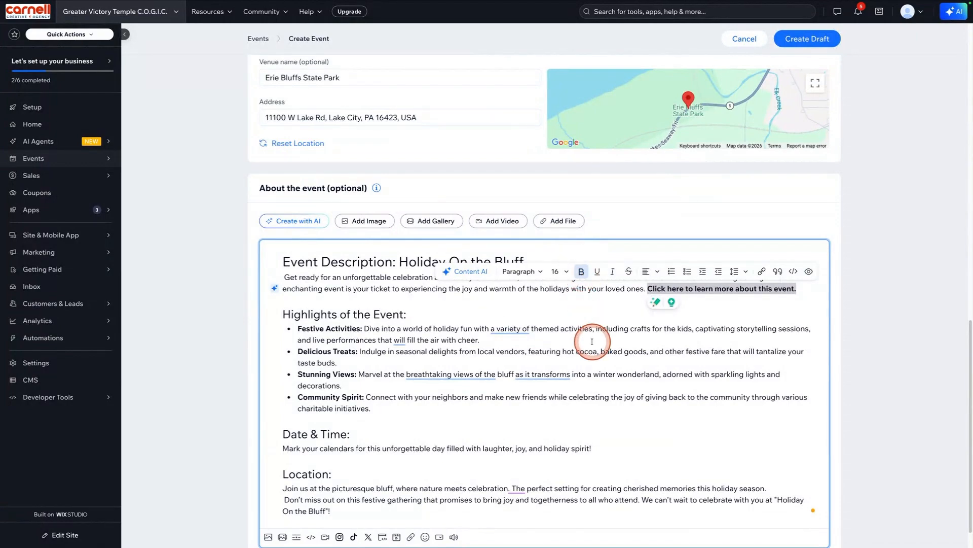
click(582, 272)
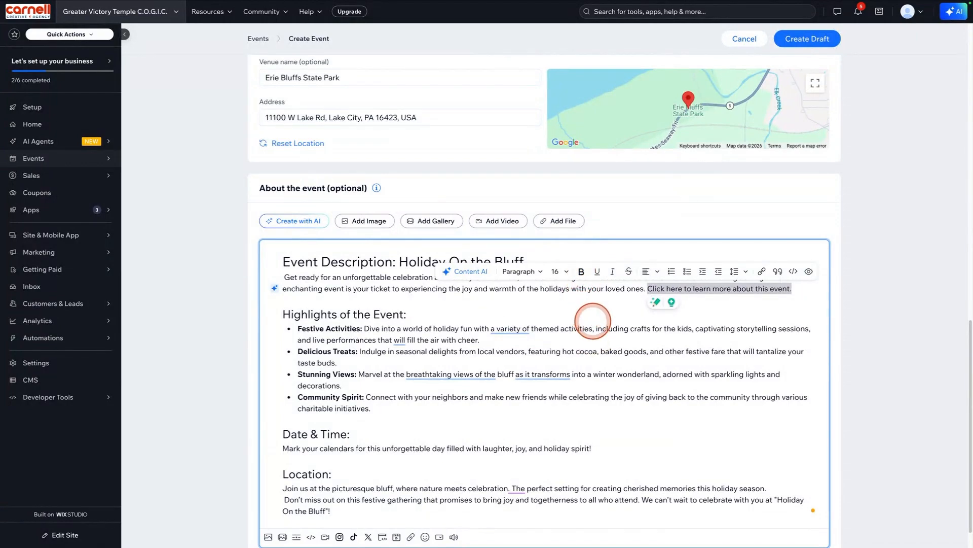
click(597, 272)
click(597, 271)
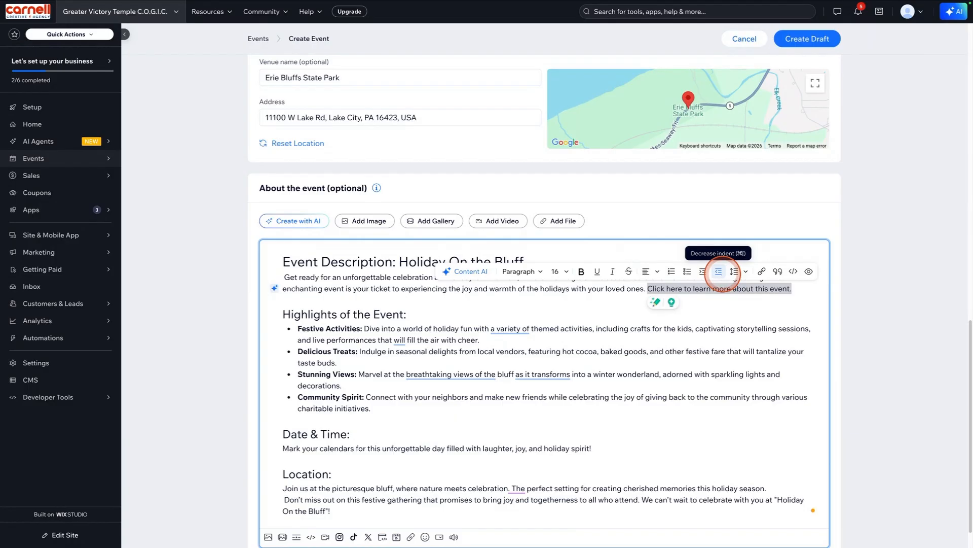
click(762, 271)
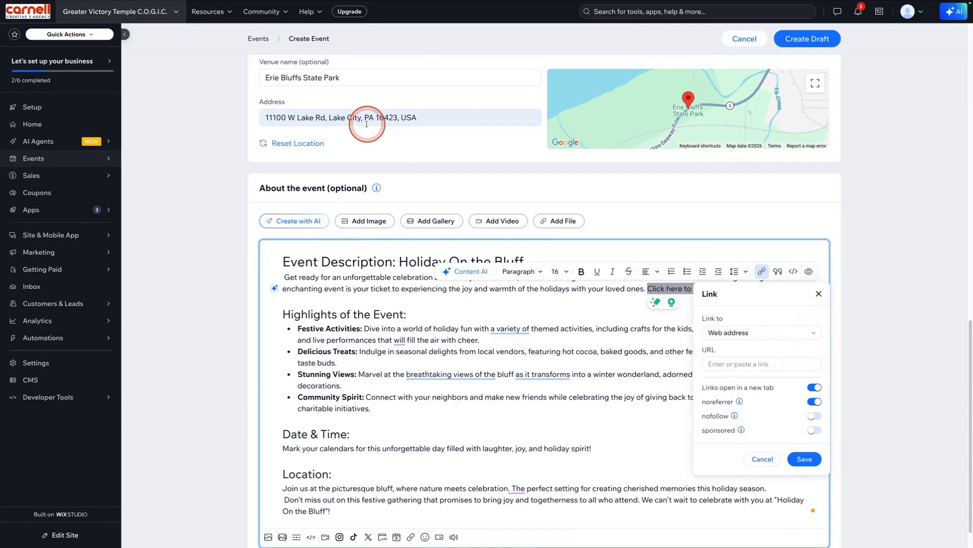
click(750, 363)
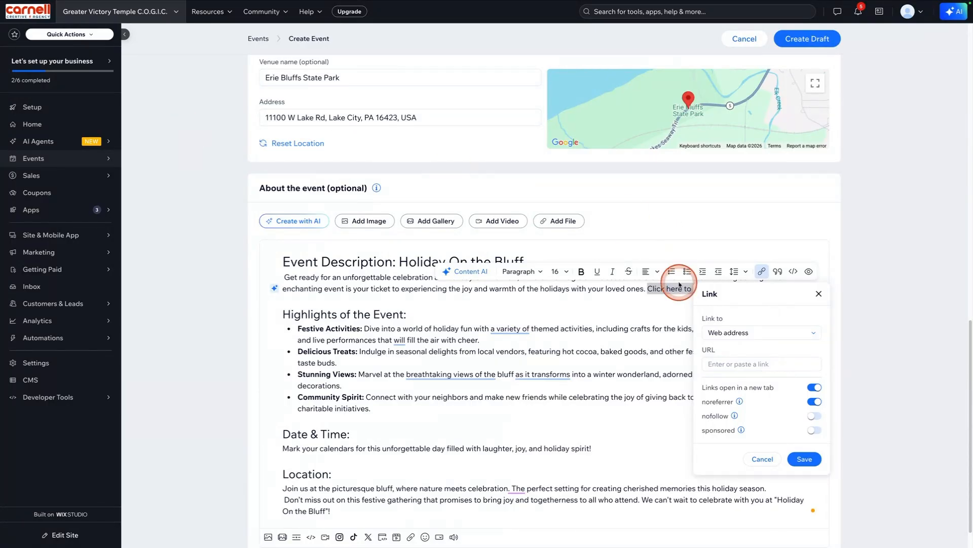
click(730, 363)
text(https://lakecityboro.org/)
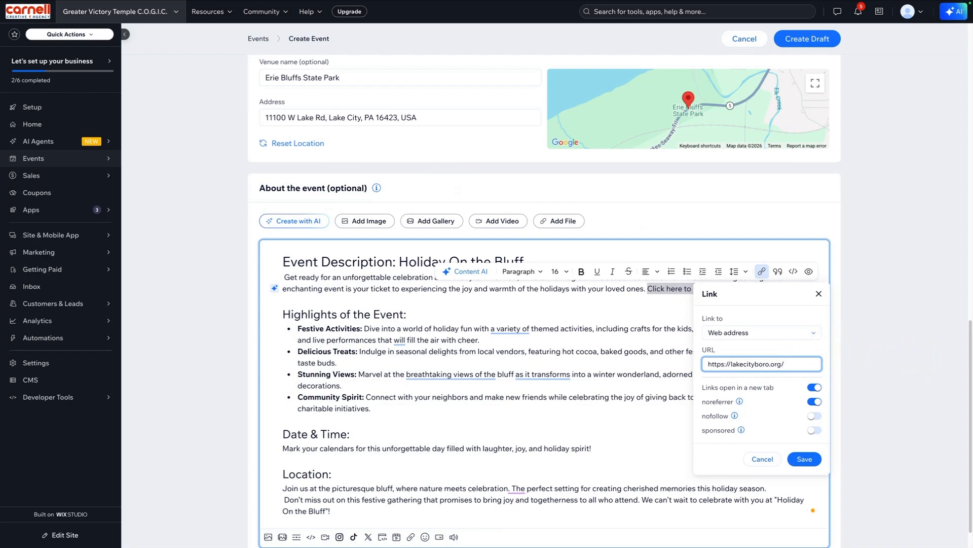
Try changing the link's destination type to Page.
click(814, 333)
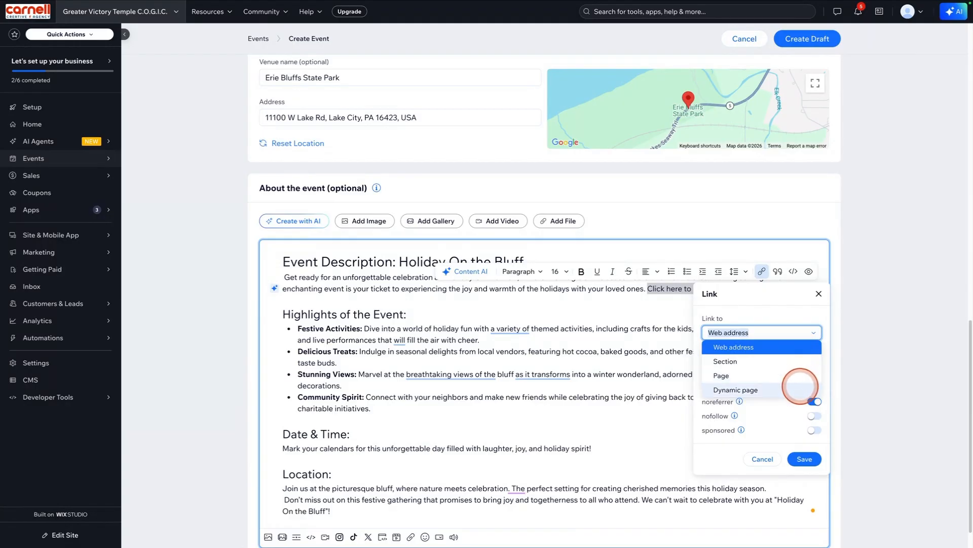
click(806, 375)
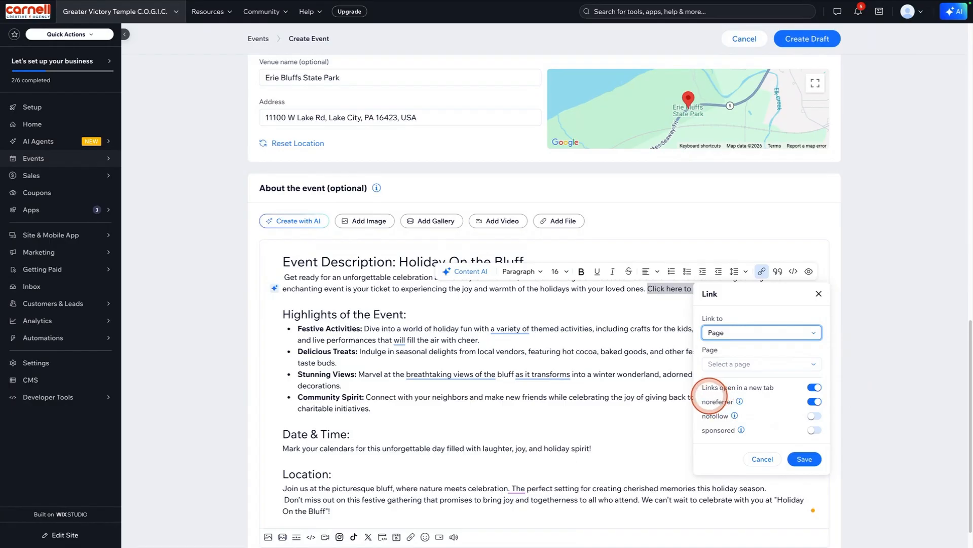
double_click(717, 402)
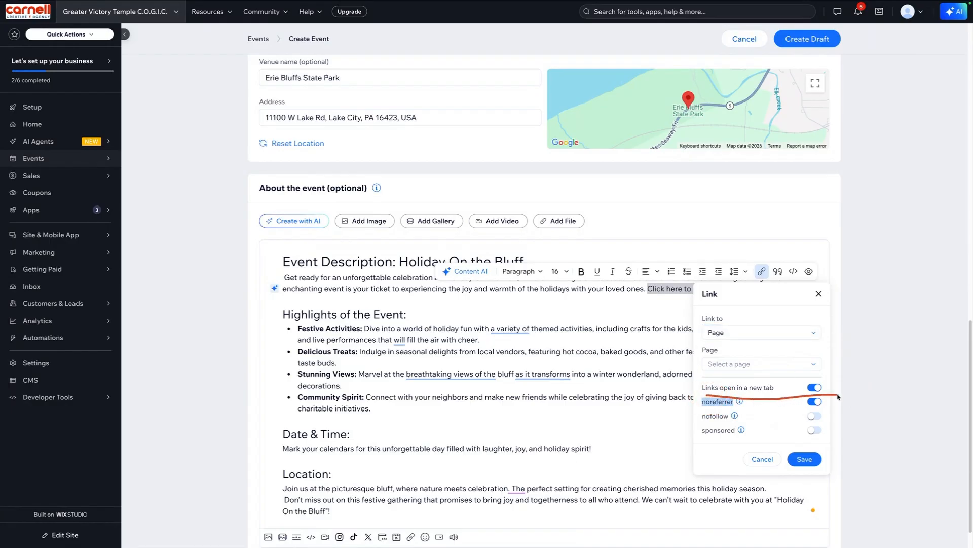
drag(838, 396, 870, 395)
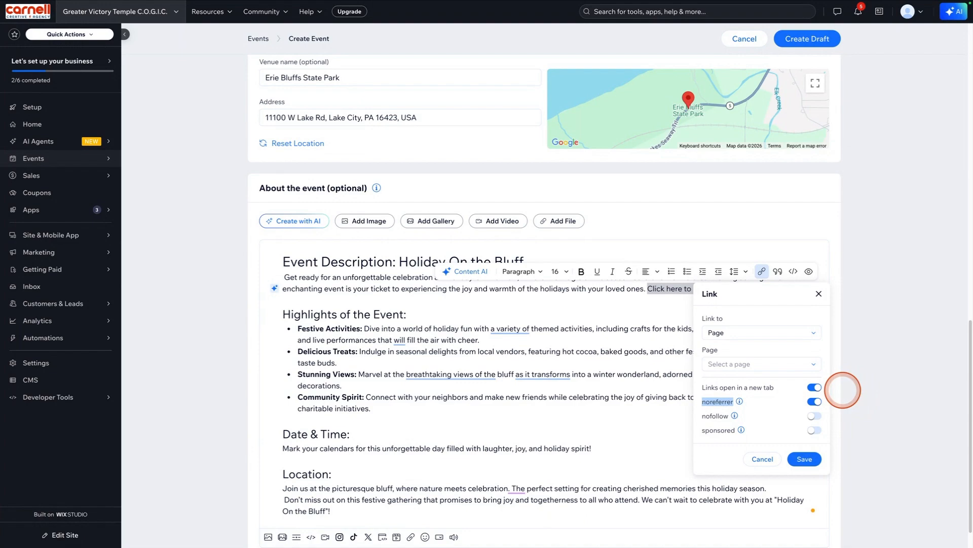
click(812, 332)
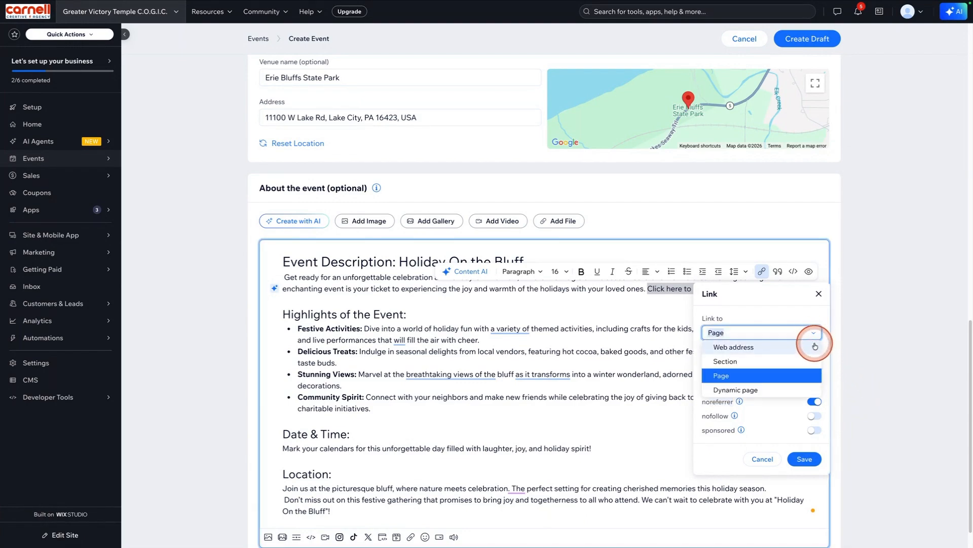
click(810, 346)
click(808, 364)
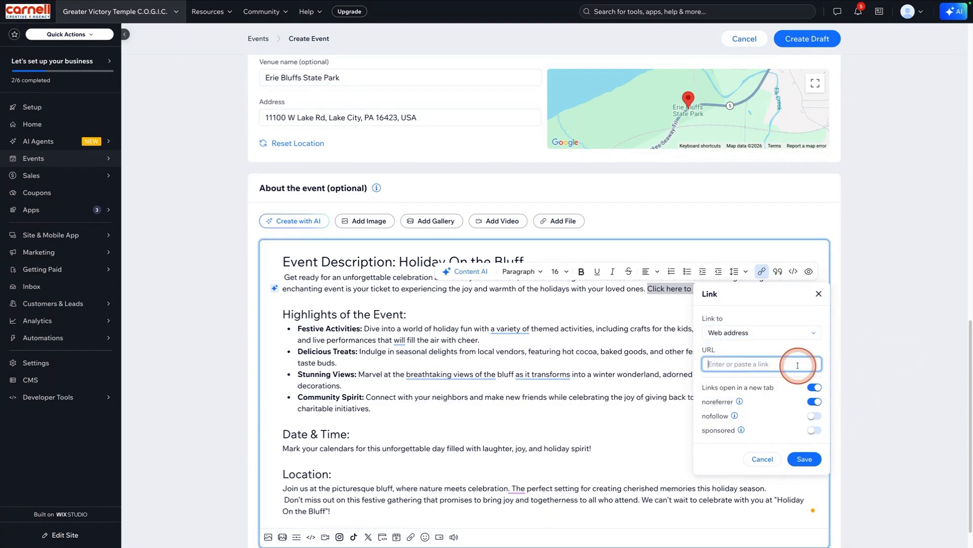
text(https://lakecityboro.org/)
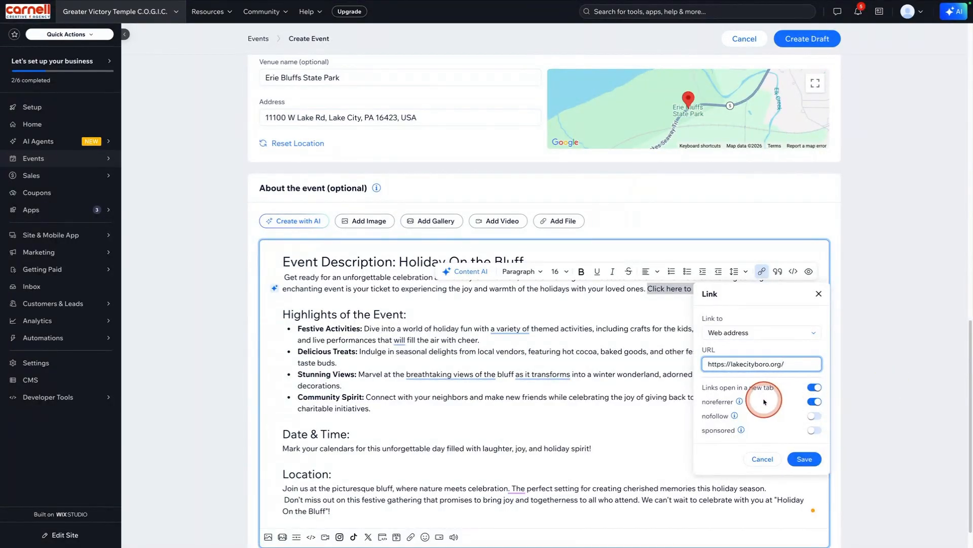
Turn the link's nofollow option on and off again, and save the link.
mouse_move(740, 403)
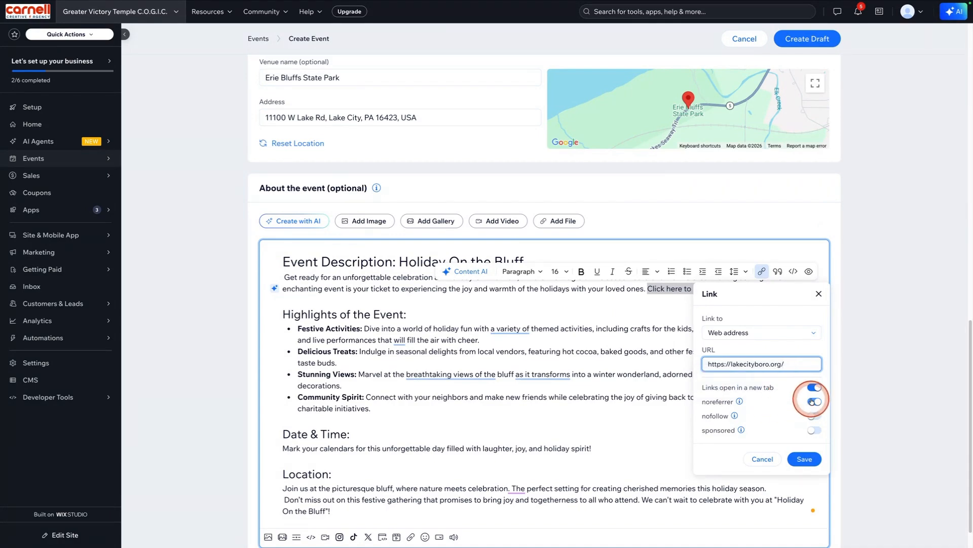
mouse_move(738, 420)
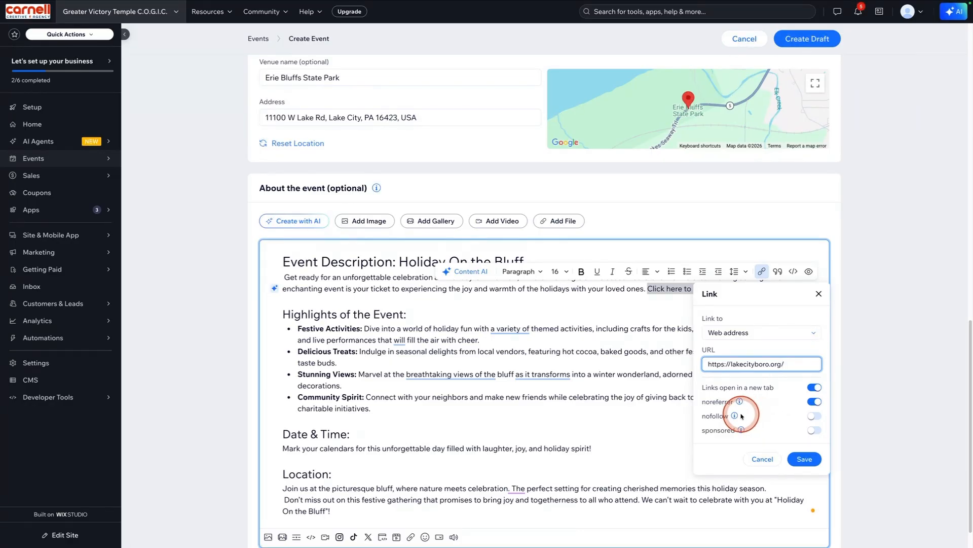
click(816, 416)
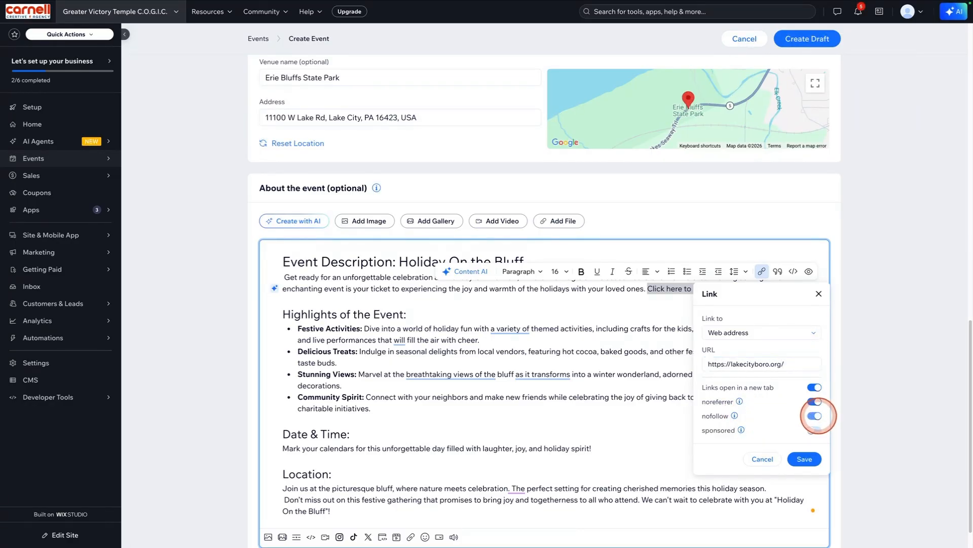
click(815, 416)
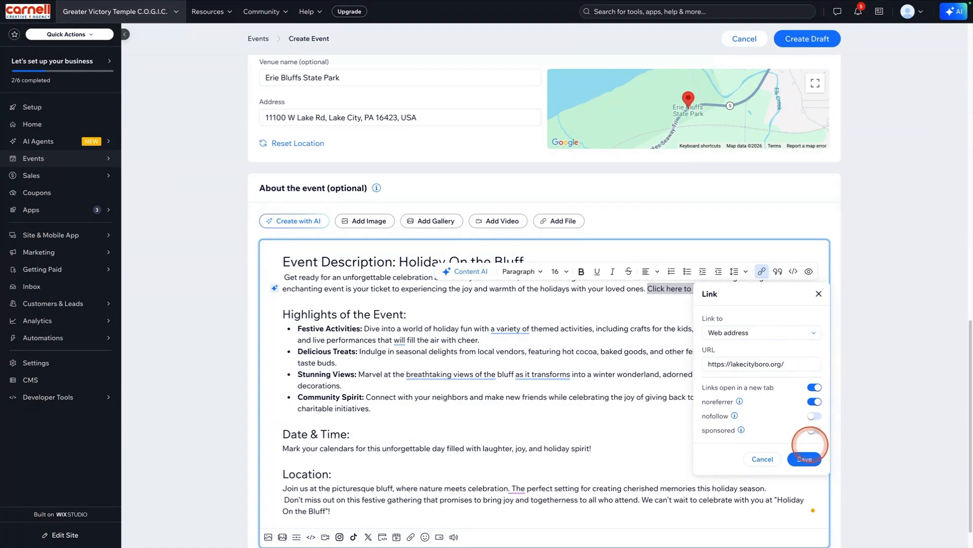
click(804, 459)
click(768, 393)
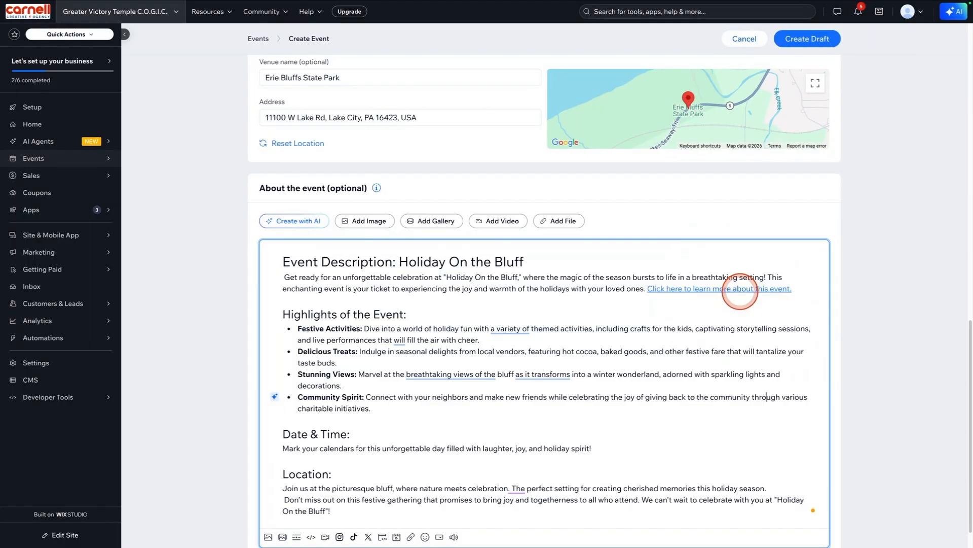
Remove the bulleted list formatting from the four items under Highlights of the Event and apply it again.
scroll(656, 443, down, 1)
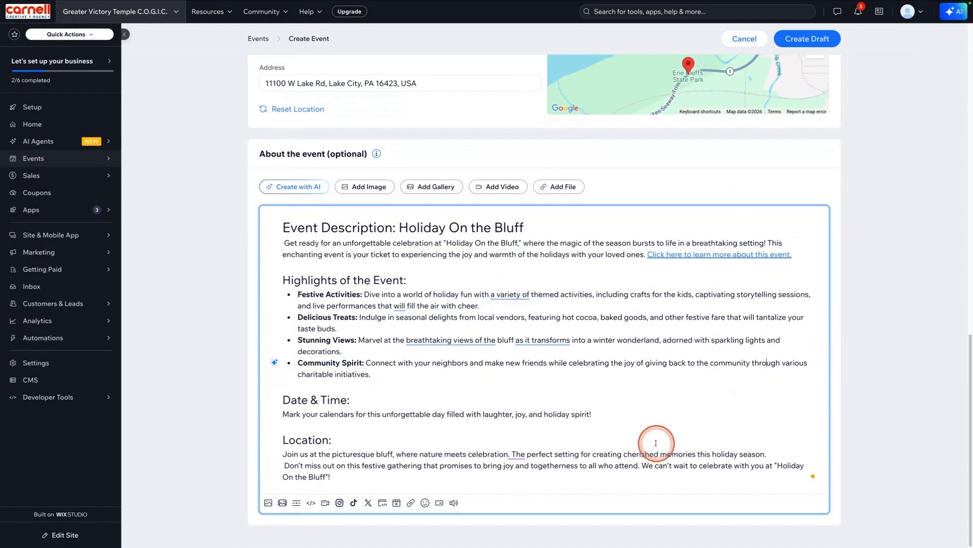
drag(372, 373, 326, 295)
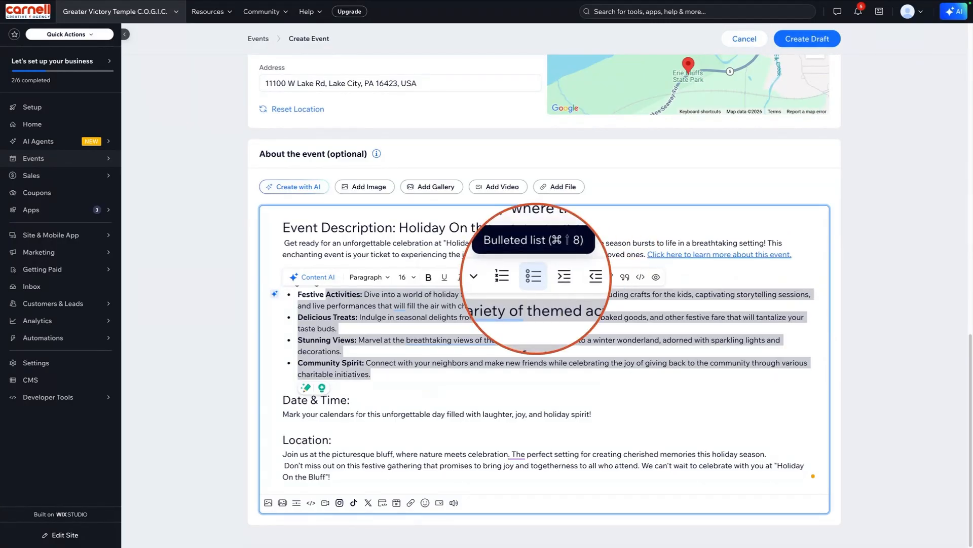
click(536, 279)
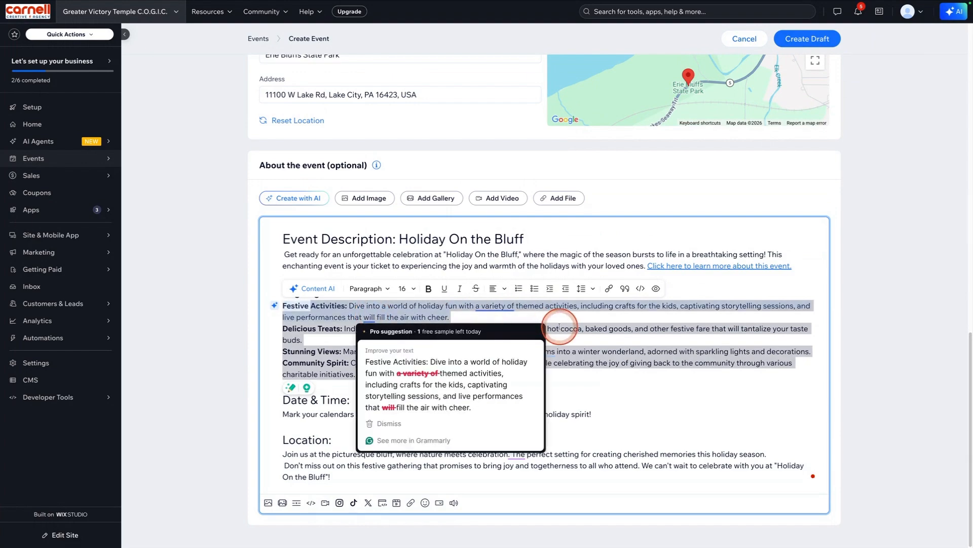
click(535, 288)
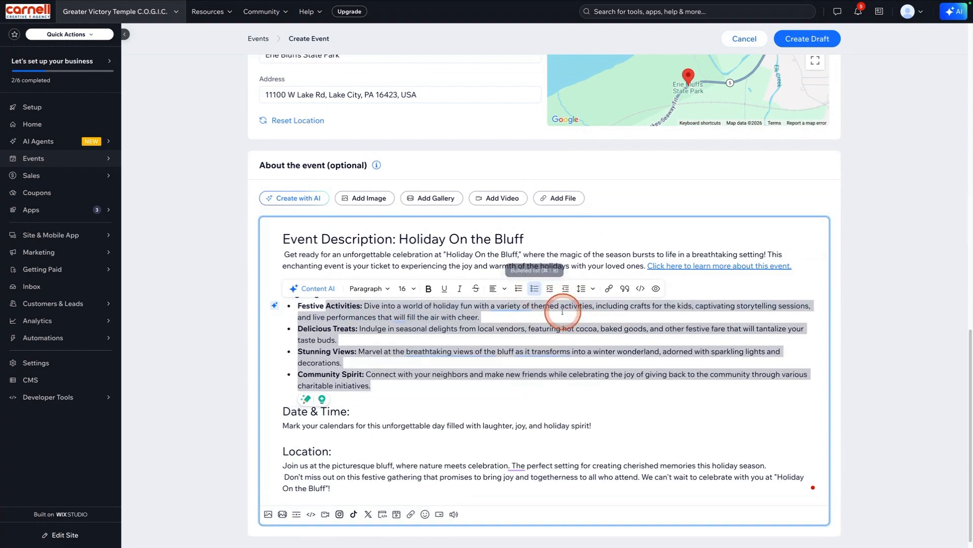
click(637, 350)
scroll(637, 350, down, 1)
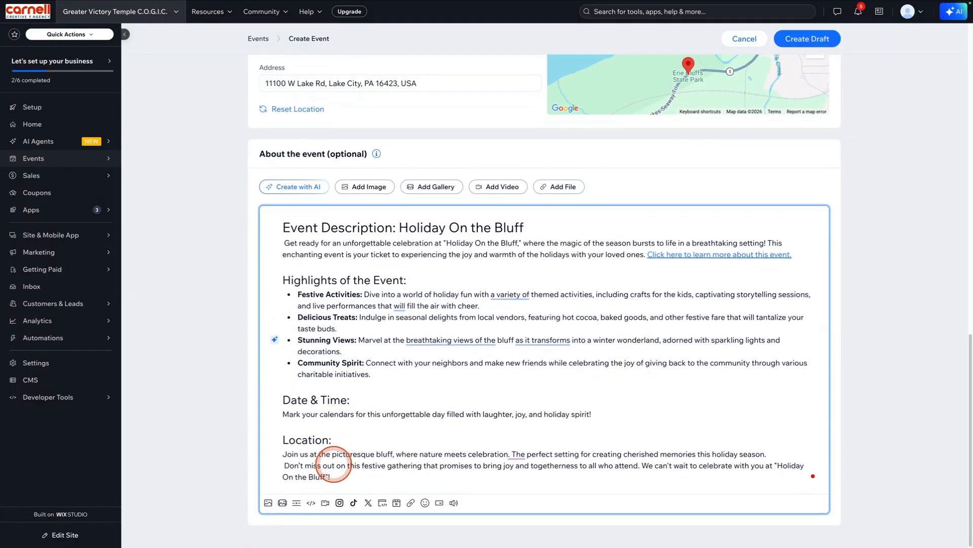
scroll(237, 389, up, 5)
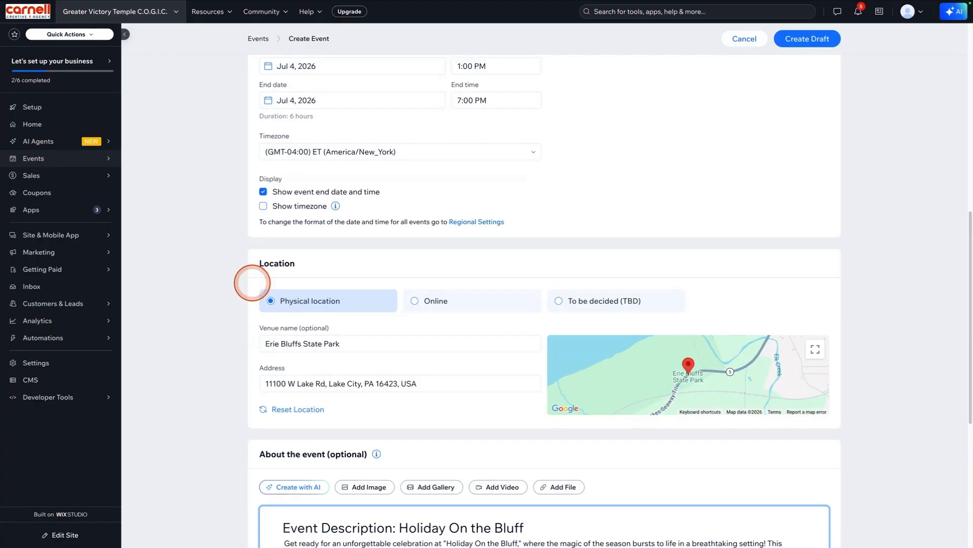
scroll(238, 177, up, 1)
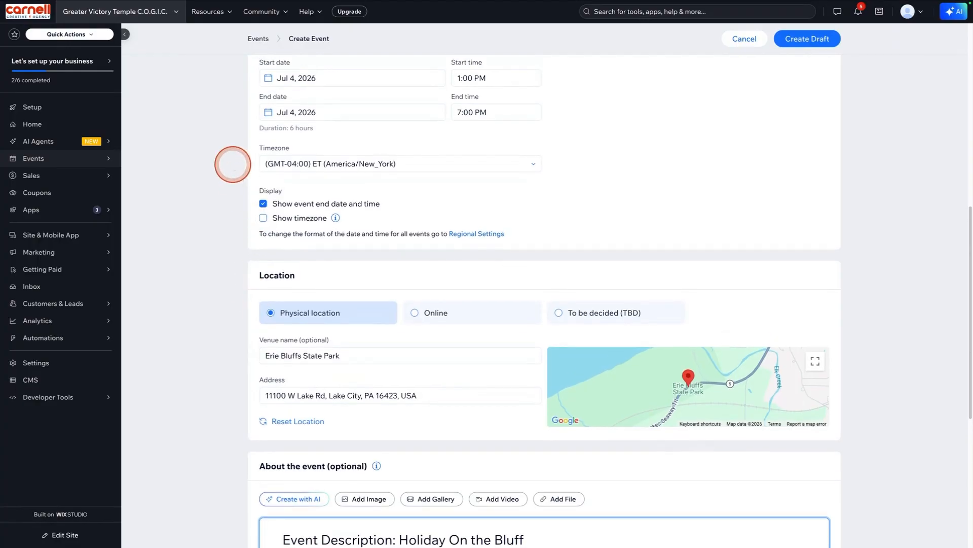
Review the filled-in event details and create the event as a draft.
scroll(225, 209, up, 2)
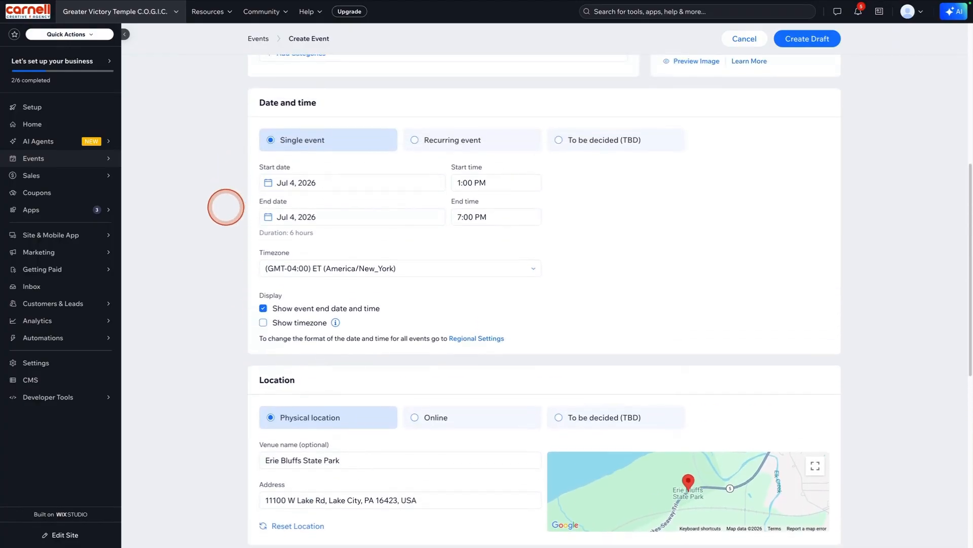
scroll(226, 209, down, 2)
scroll(225, 207, down, 6)
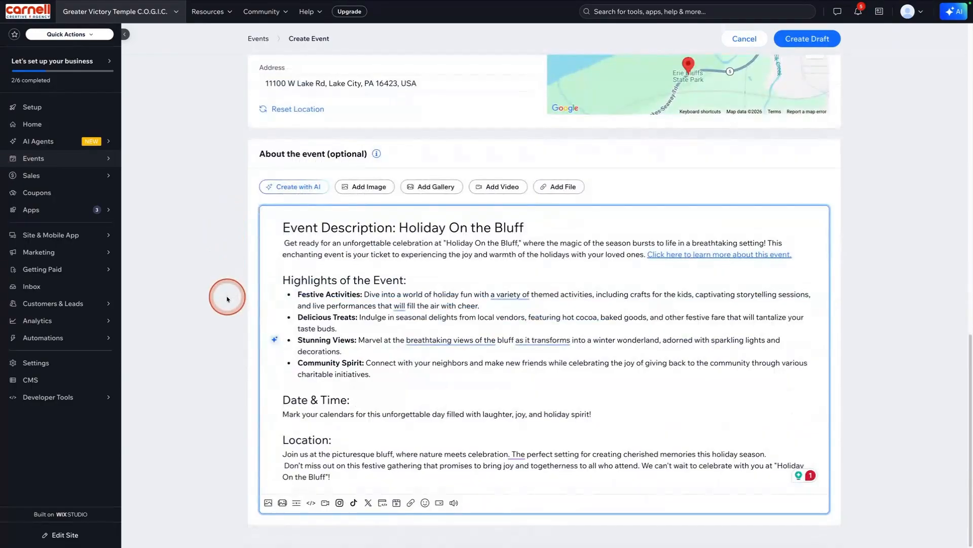
scroll(228, 304, up, 15)
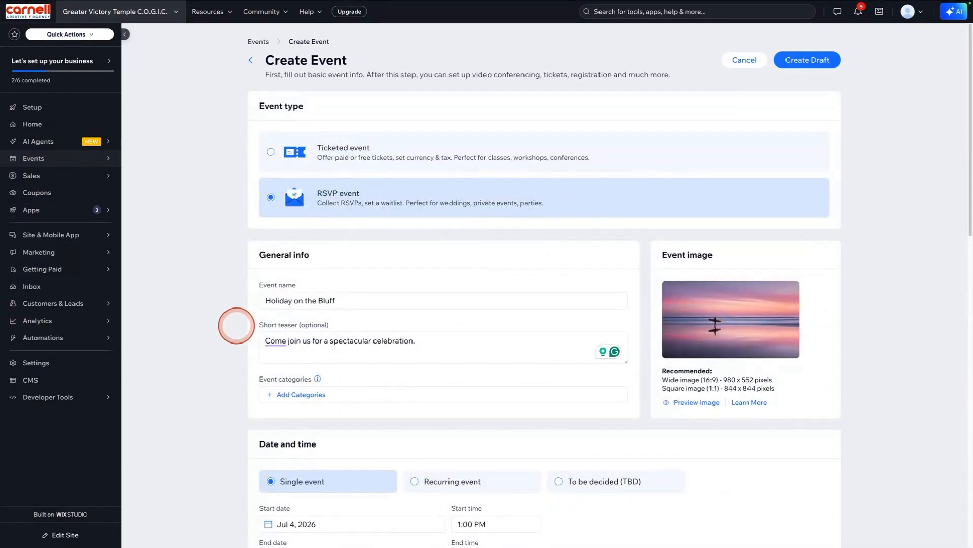
click(817, 61)
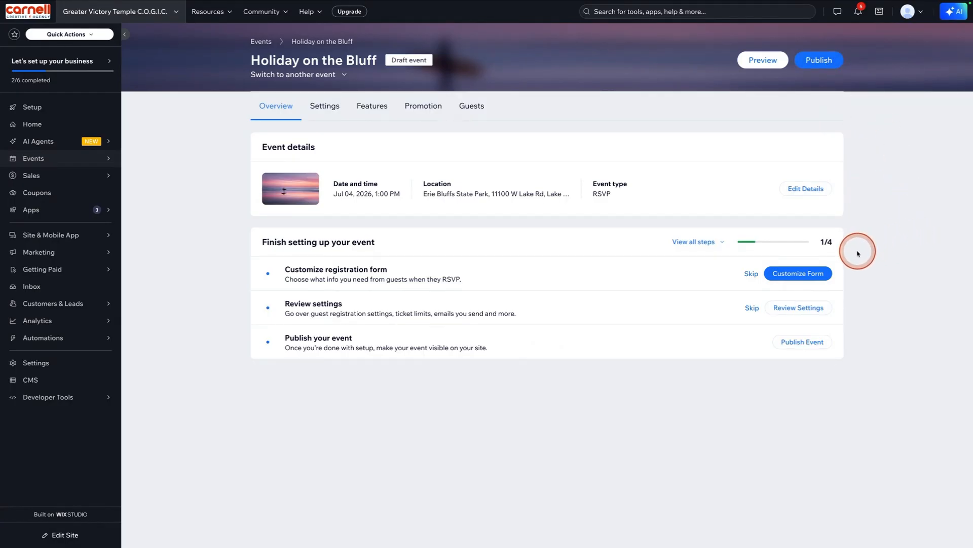
Open the registration form for customization and turn the Guests can RSVP "No" option on and off again.
click(810, 274)
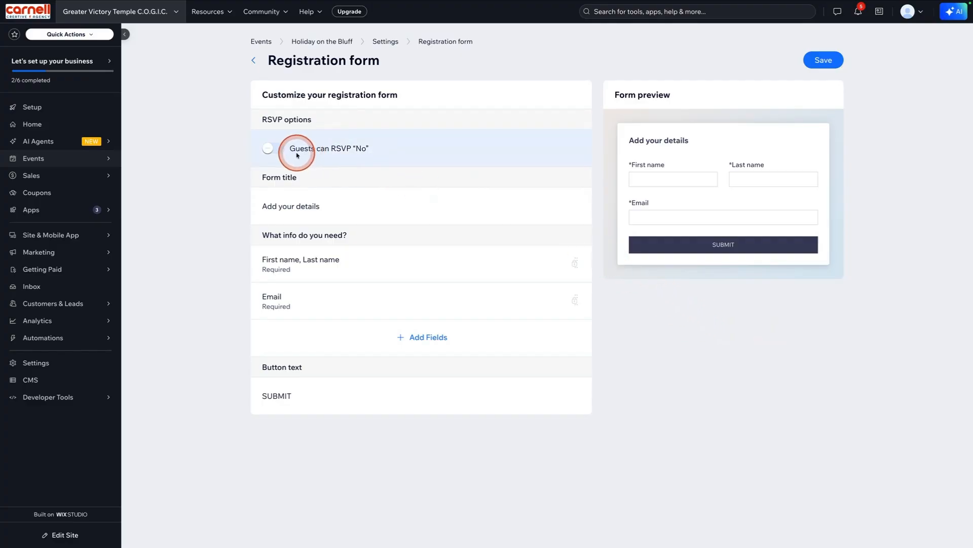
click(269, 148)
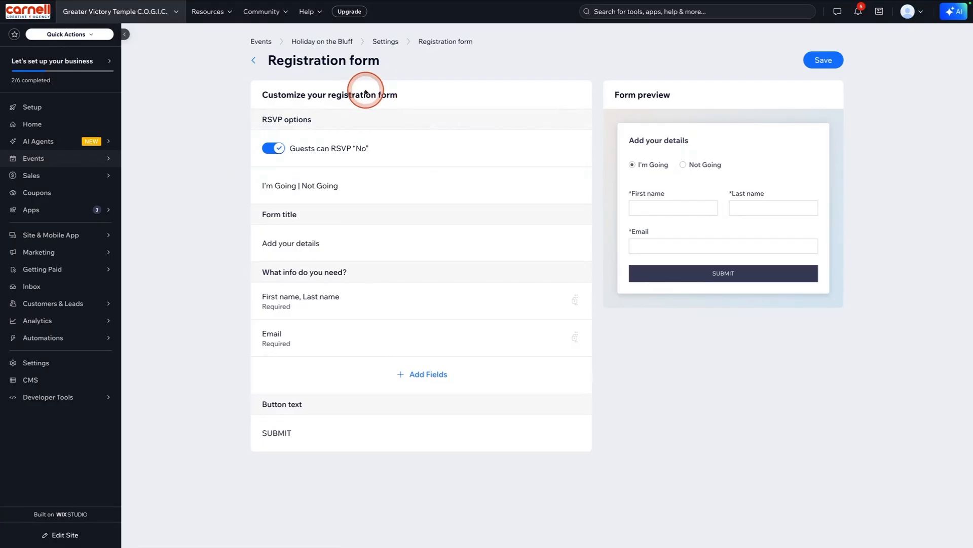
click(273, 148)
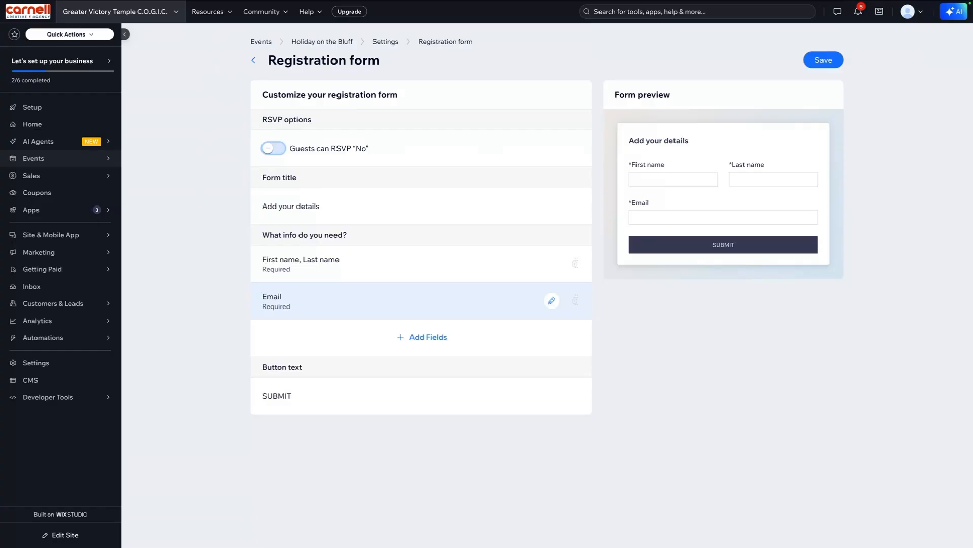
Change the registration form's title to "Registration Information" and confirm it.
click(348, 298)
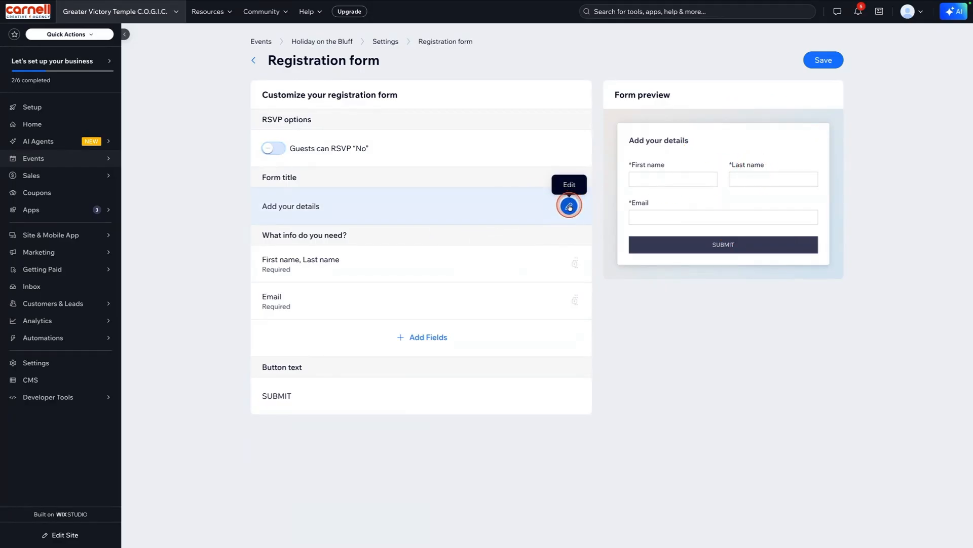
click(569, 207)
click(380, 218)
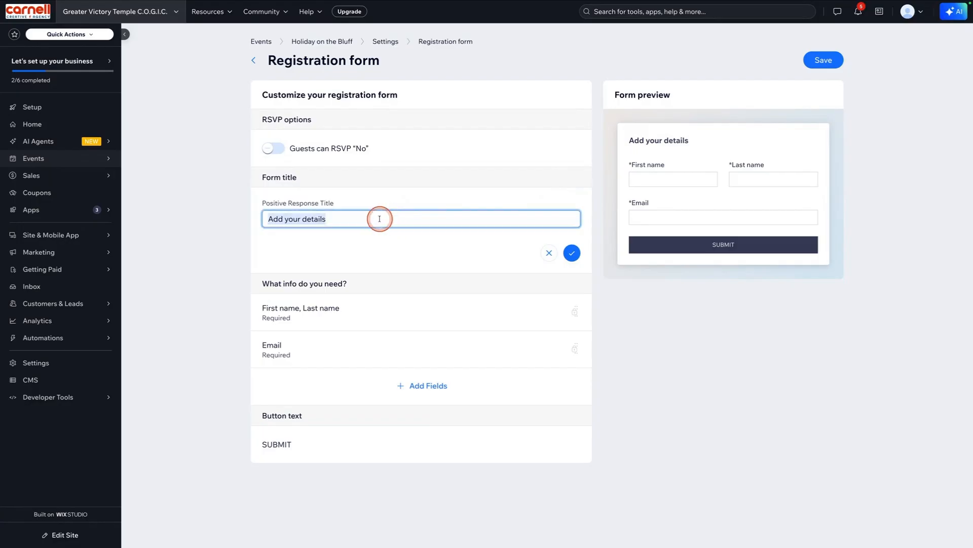
text(Regitr)
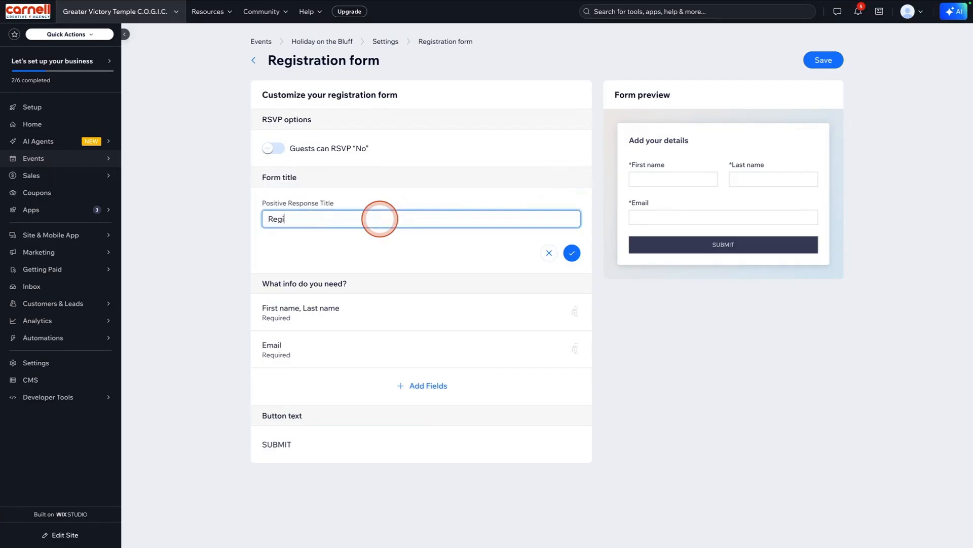
key(BackSpace)
text(str)
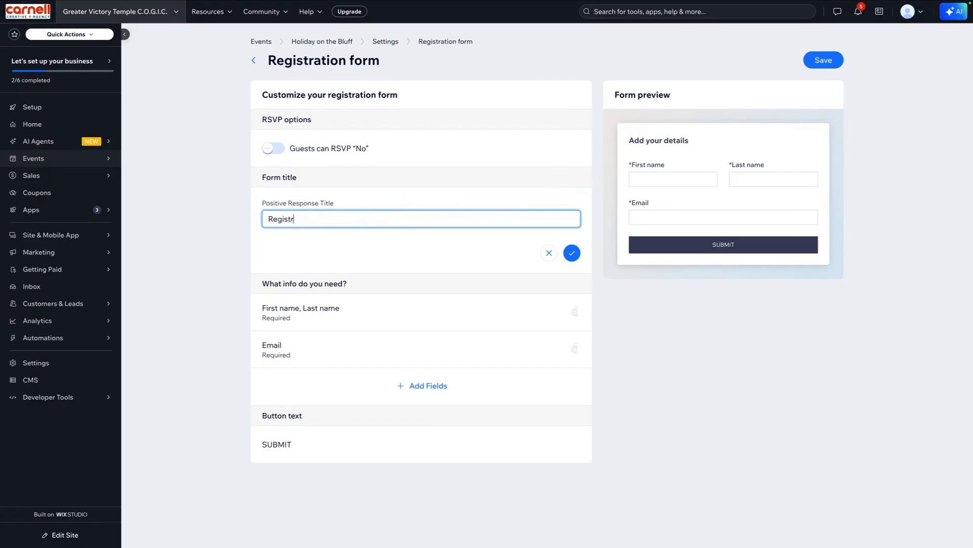
text(ation Information)
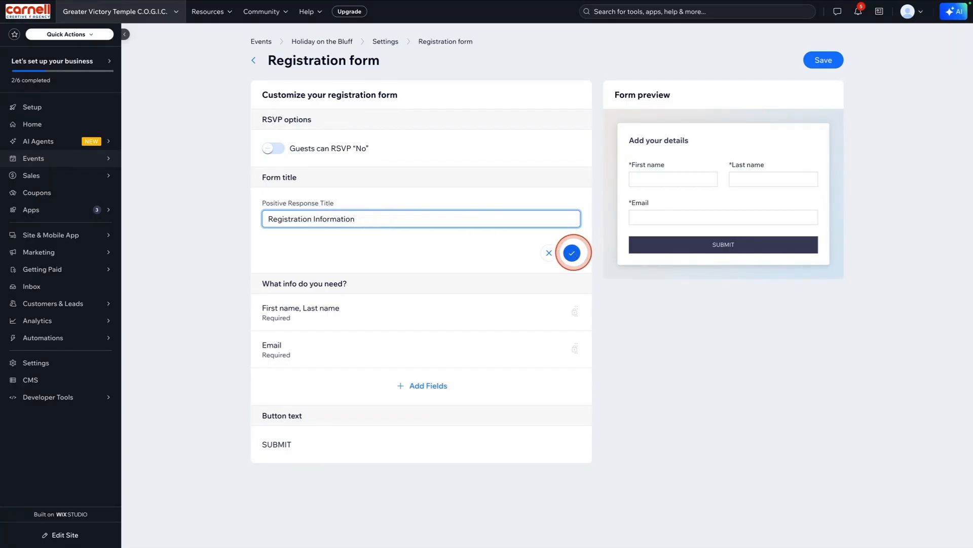
click(572, 252)
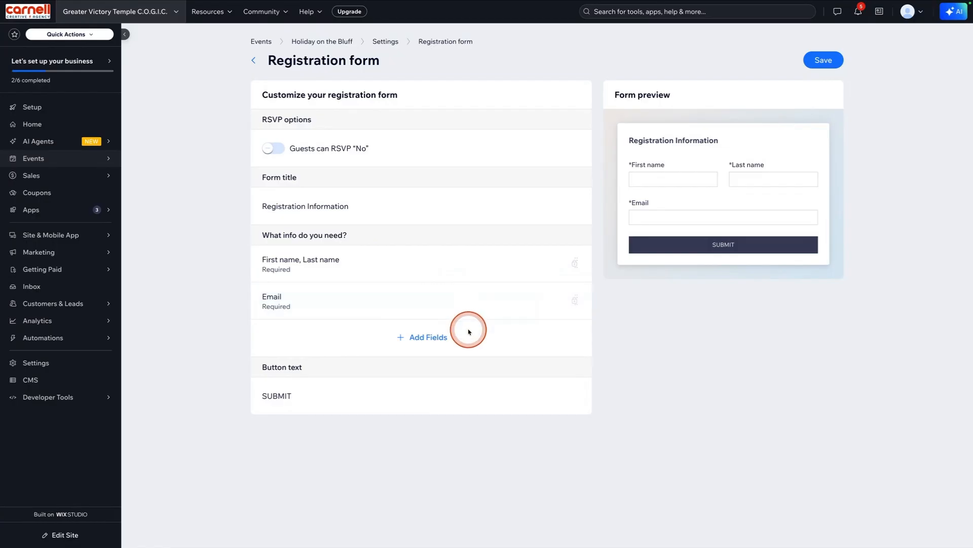
Add the custom question "Anything we should know?" to the form with the Long Text response type.
click(433, 338)
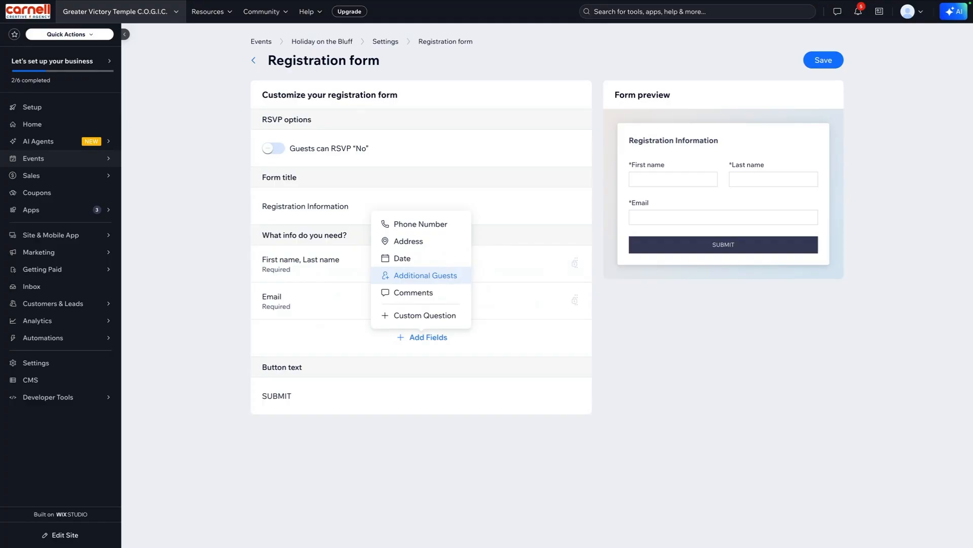
click(463, 314)
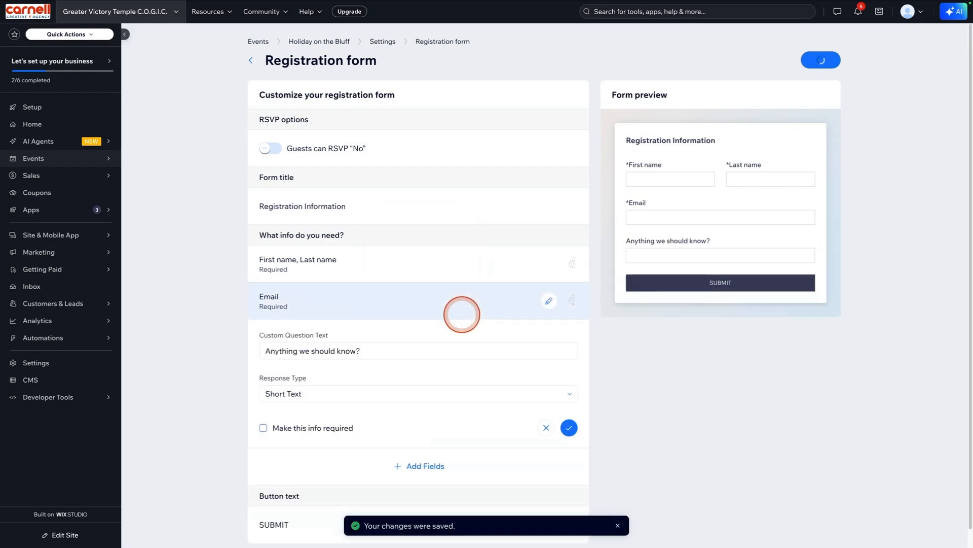
scroll(467, 309, down, 1)
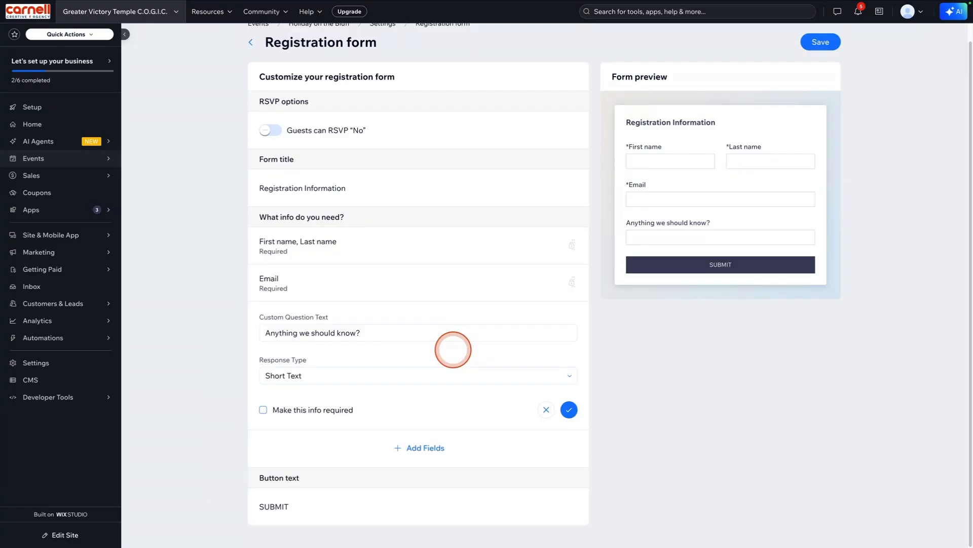
click(412, 375)
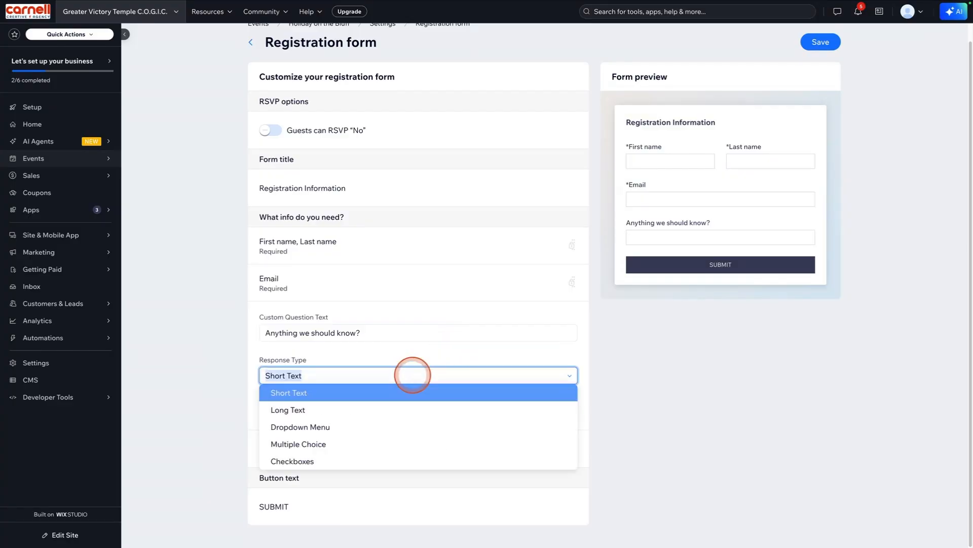
click(393, 409)
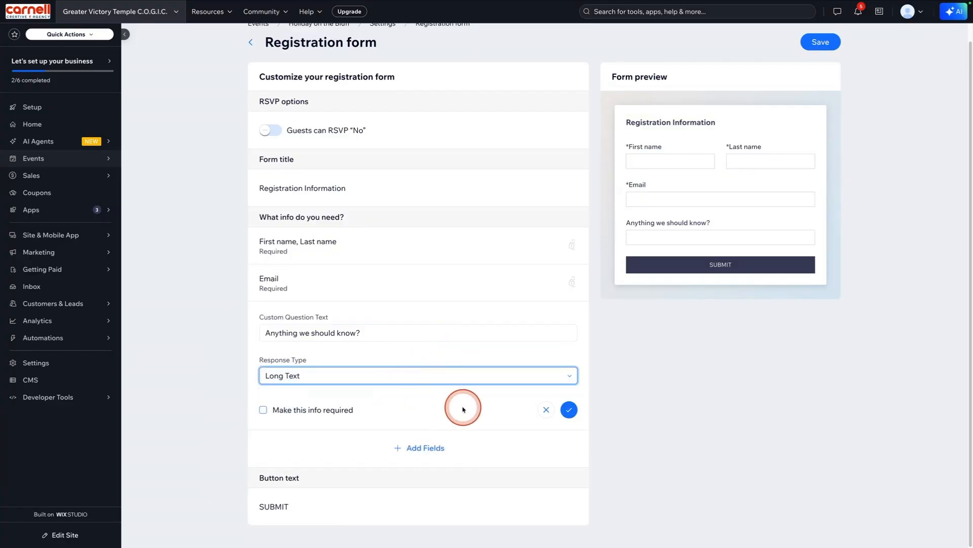
click(569, 409)
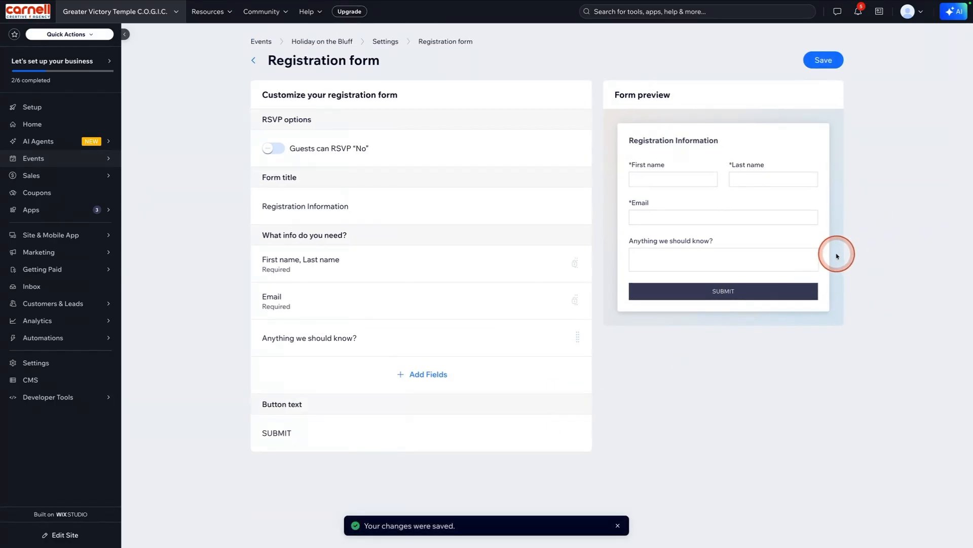
Reopen the "Anything we should know?" question for editing and set its response type to Dropdown Menu.
mouse_move(435, 337)
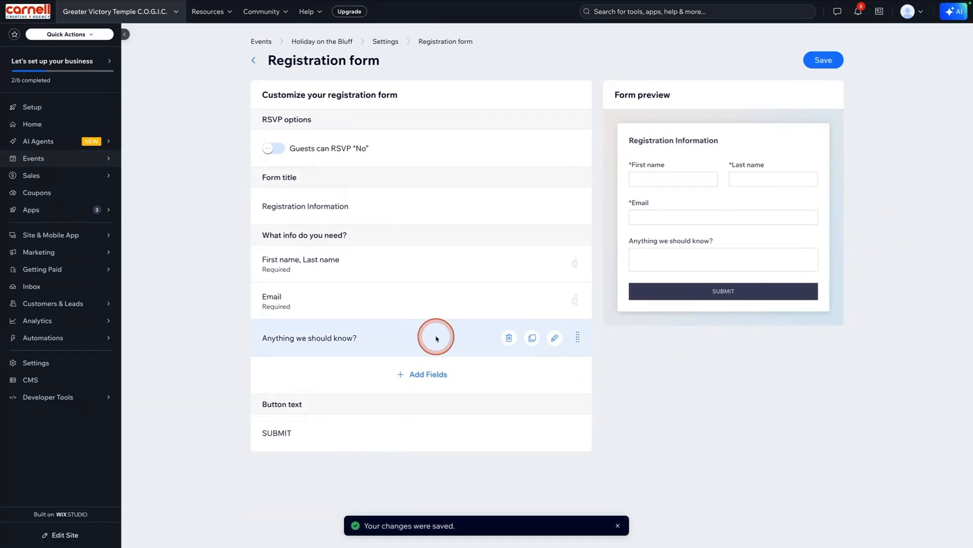
click(556, 338)
scroll(412, 359, down, 1)
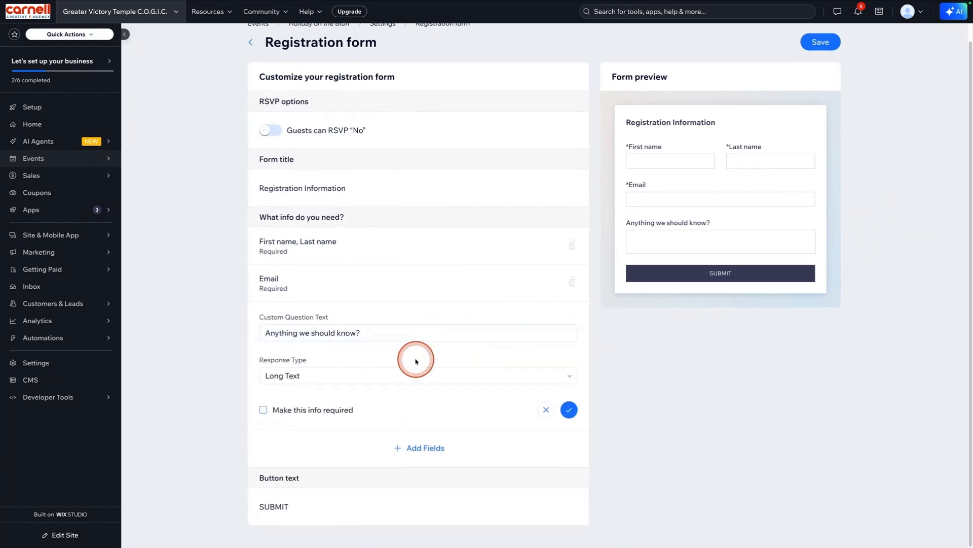
click(332, 375)
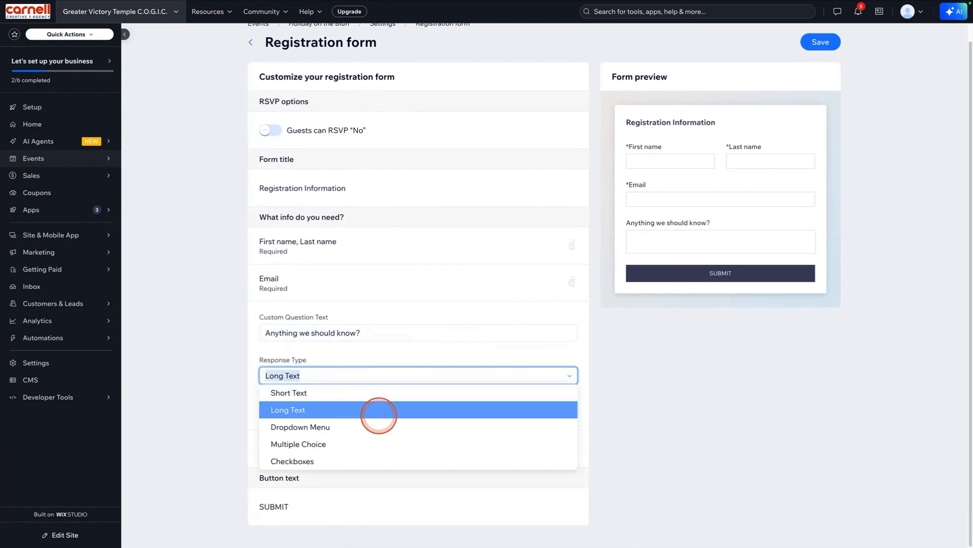
click(376, 426)
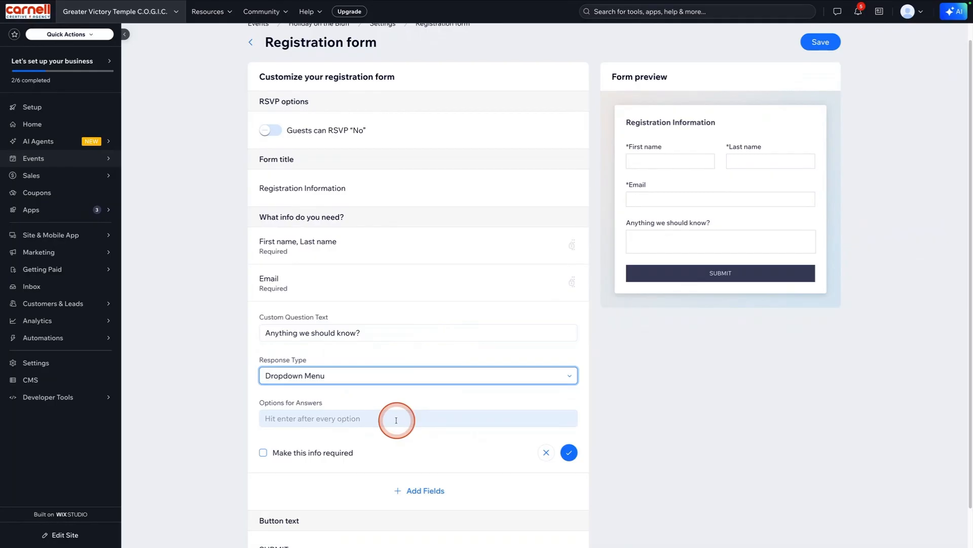
Add the answer options true, false, chicken, steak and peanut allergy to the question and confirm it.
click(396, 420)
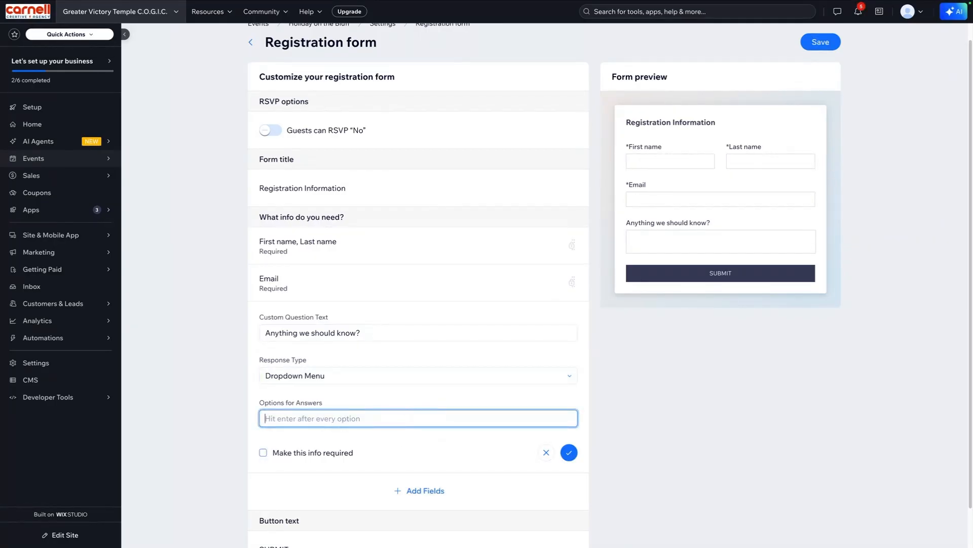
text(ture)
text(e)
key(Return)
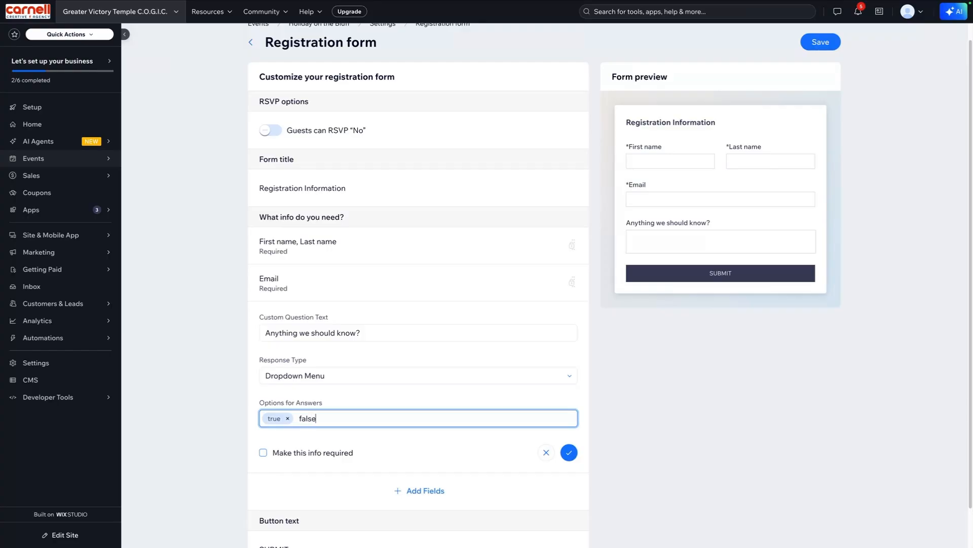
text(false)
key(Return)
text(chicken)
key(Return)
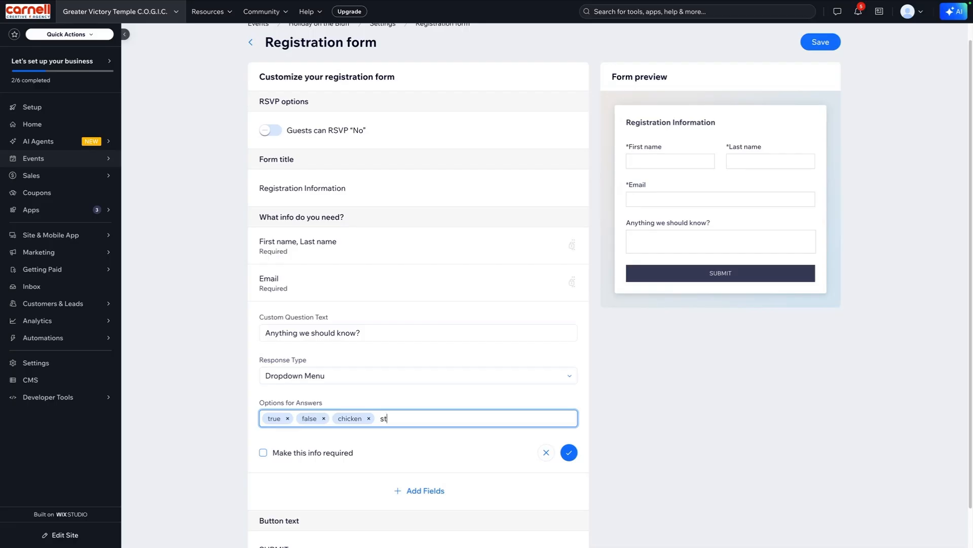
text(steak)
key(Return)
text(peanut allergy)
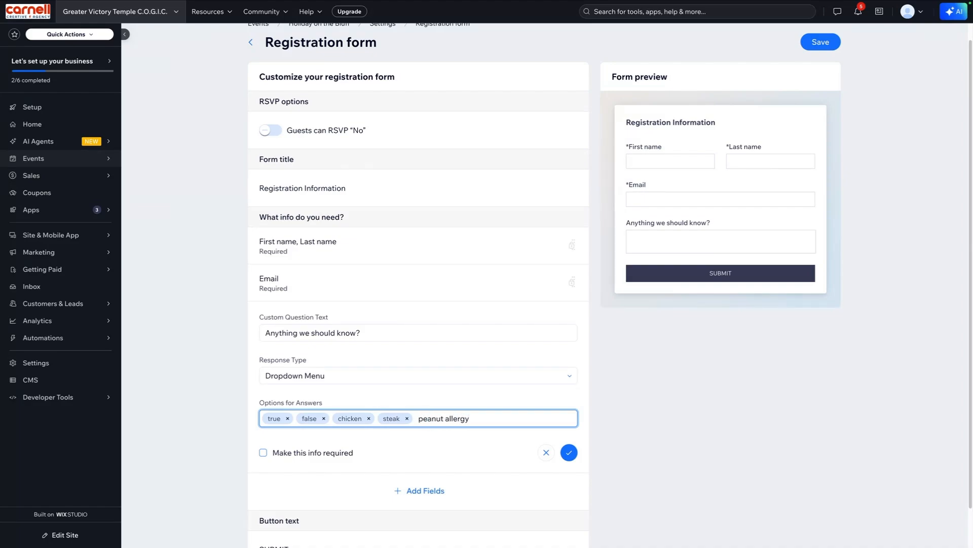
key(Return)
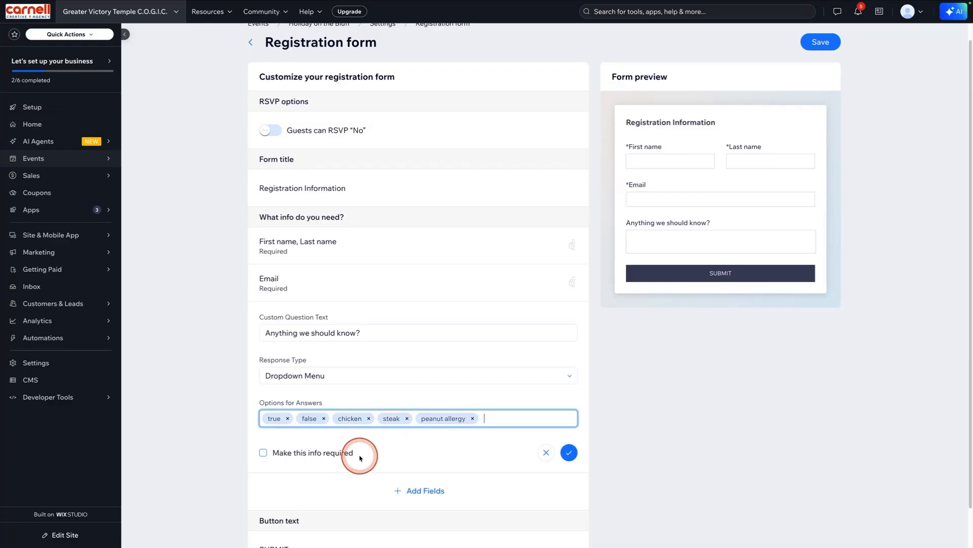
mouse_move(360, 458)
mouse_down()
mouse_move(276, 439)
mouse_move(242, 453)
mouse_move(345, 469)
mouse_move(367, 456)
mouse_up()
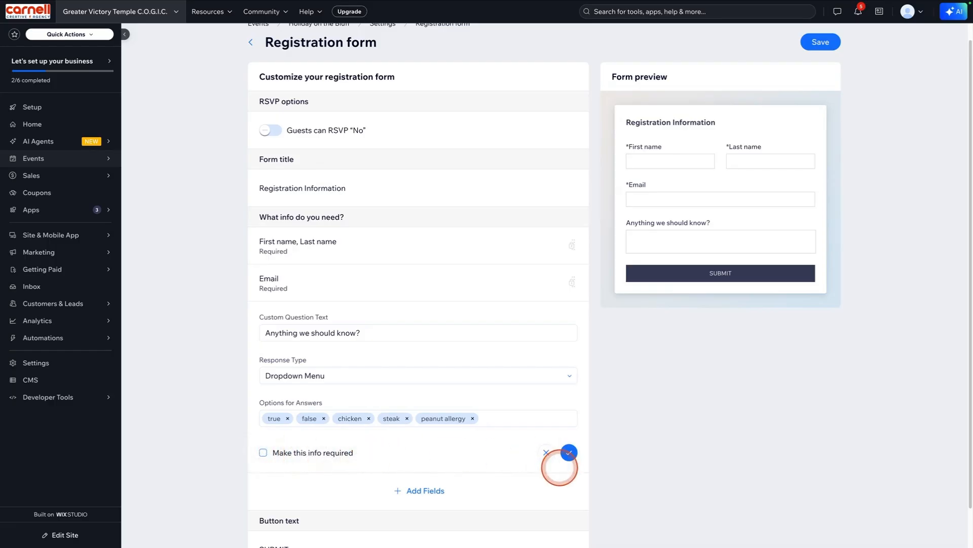
click(569, 452)
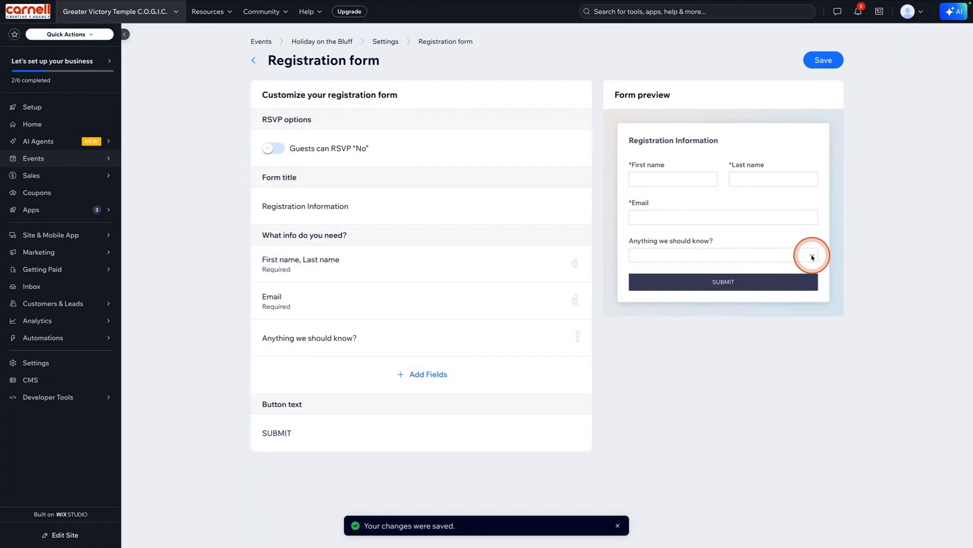
Try to expand the answer list of "Anything we should know?" in the form preview.
double_click(813, 256)
click(813, 256)
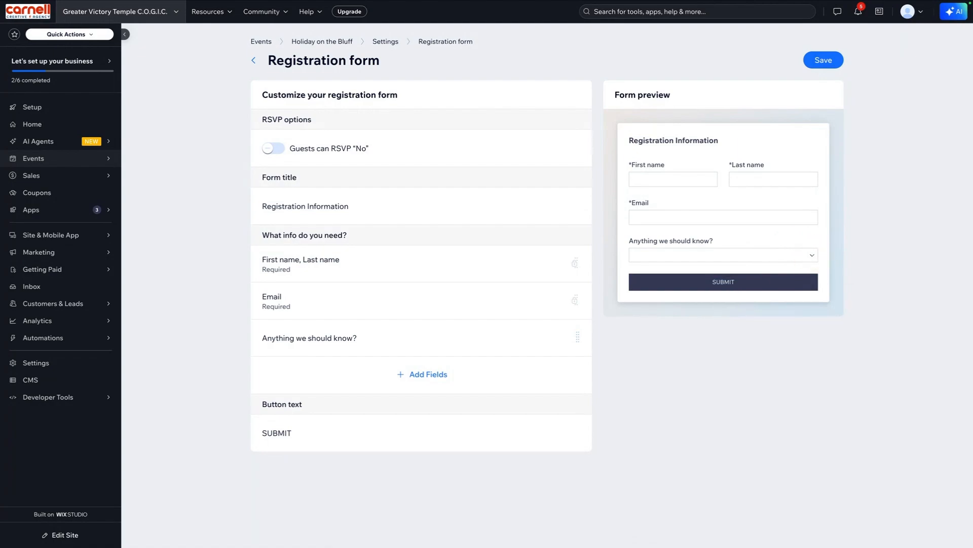
click(813, 257)
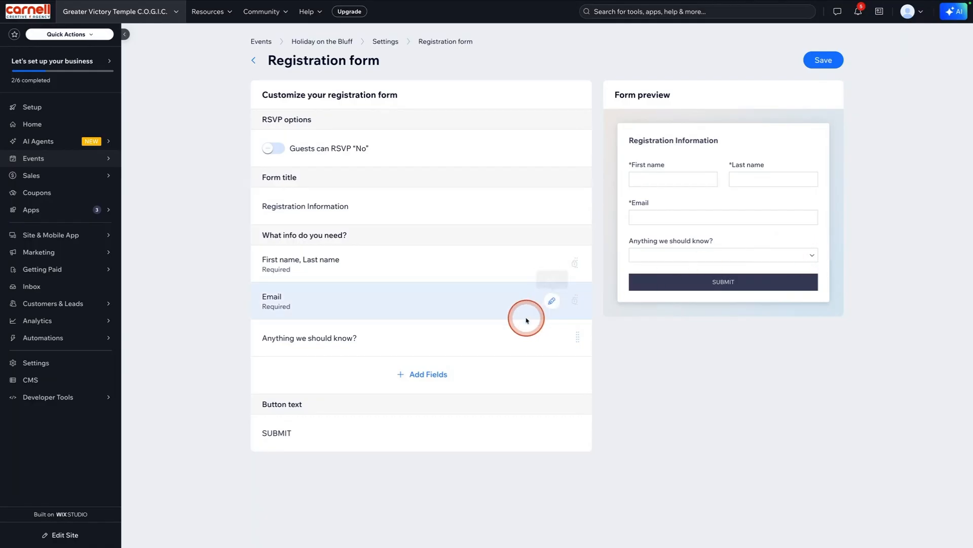
Change the response type of "Anything we should know?" to Multiple Choice and confirm the question.
click(556, 338)
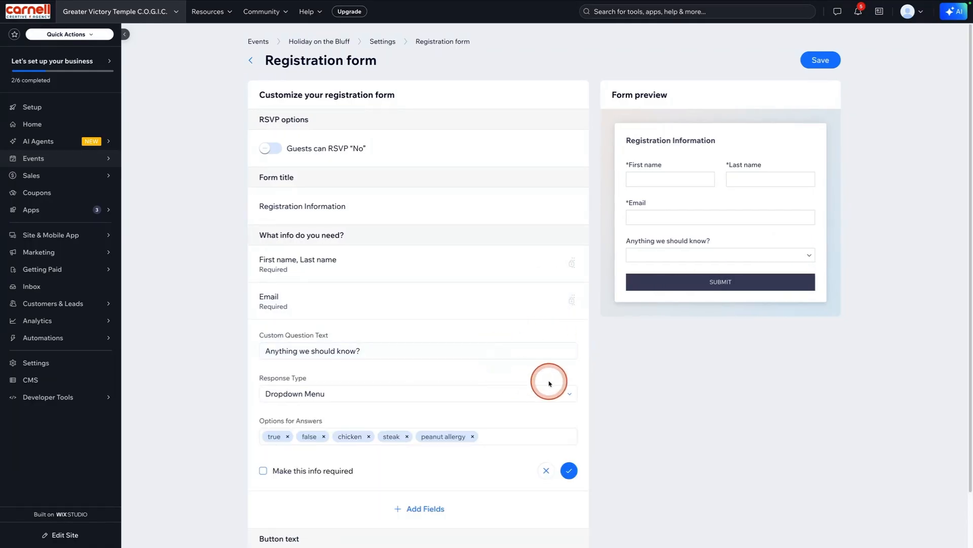
scroll(537, 365, down, 1)
click(393, 336)
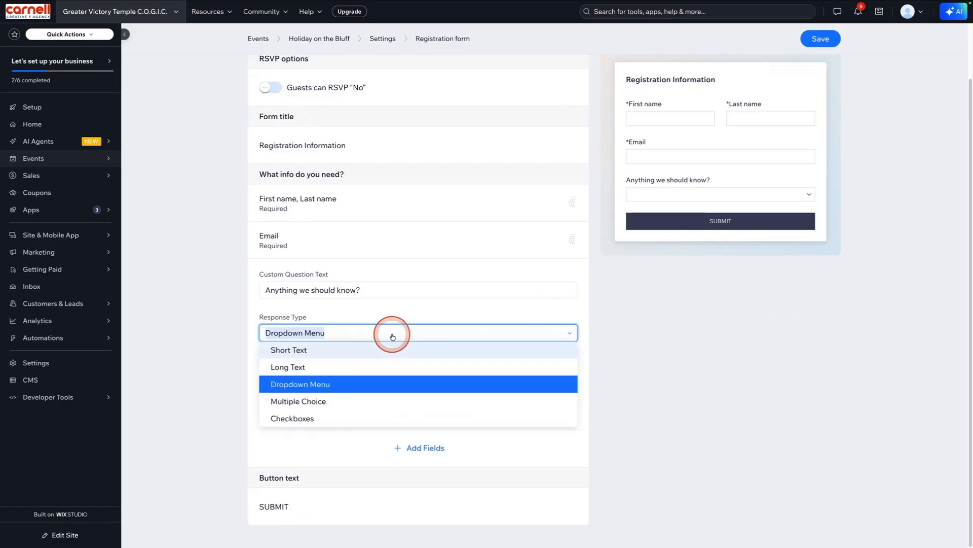
click(361, 403)
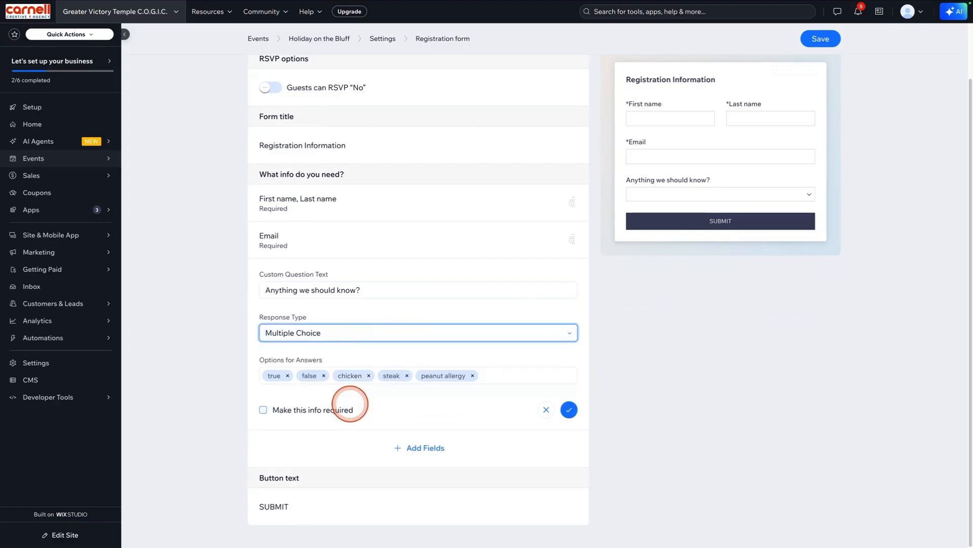
click(569, 409)
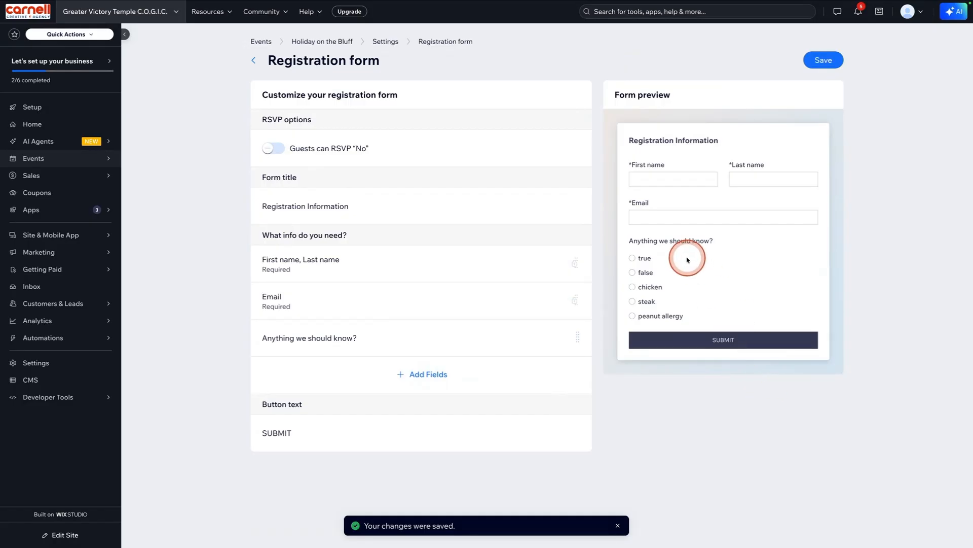
mouse_move(723, 286)
mouse_down()
mouse_move(624, 259)
mouse_move(634, 332)
mouse_move(736, 314)
mouse_move(721, 280)
mouse_move(750, 289)
mouse_up()
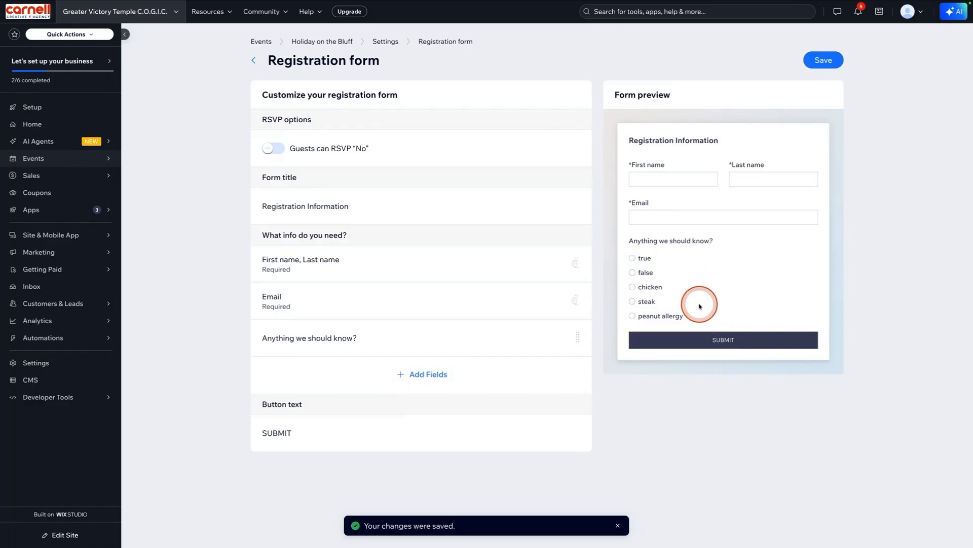
Set the response type of "Anything we should know?" to Checkboxes and confirm the question.
click(551, 338)
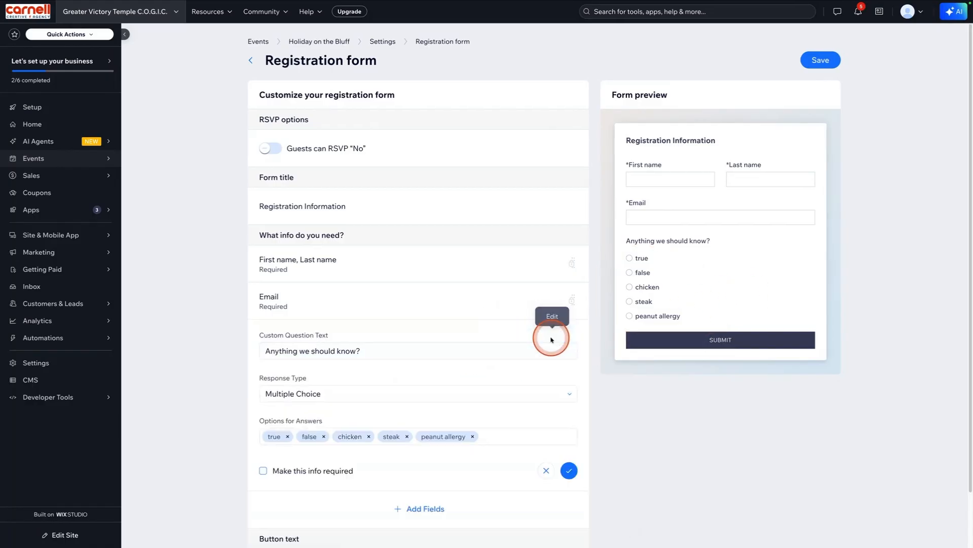
click(376, 395)
click(336, 478)
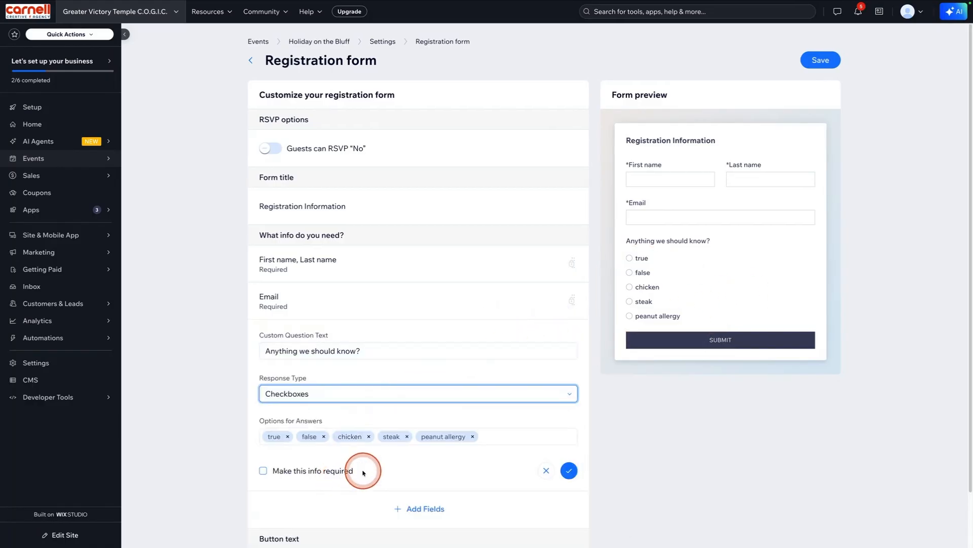
click(569, 471)
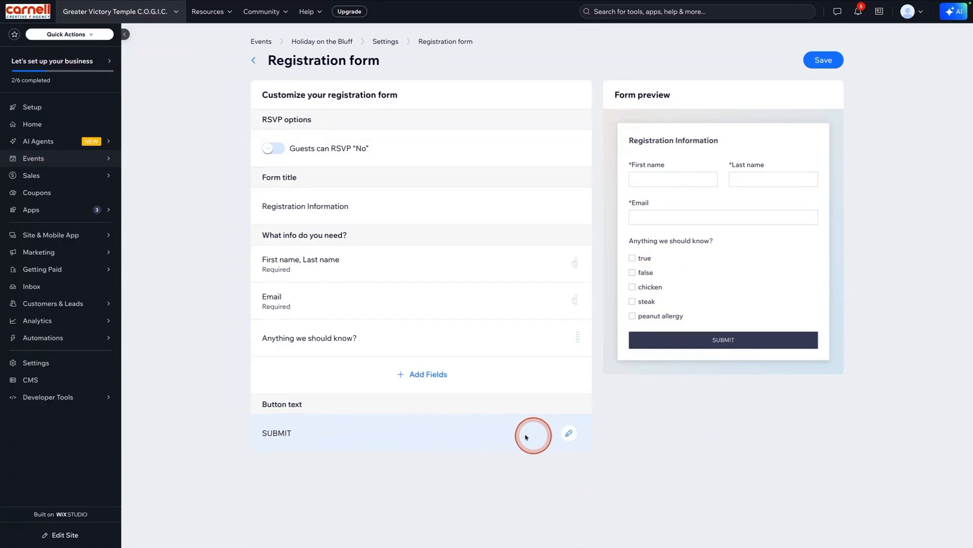
click(568, 434)
double_click(358, 449)
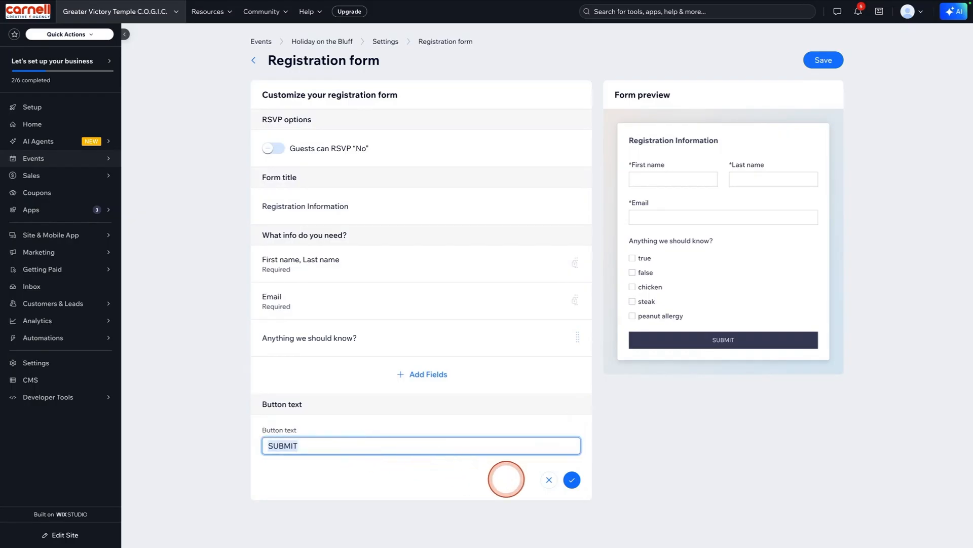
click(549, 481)
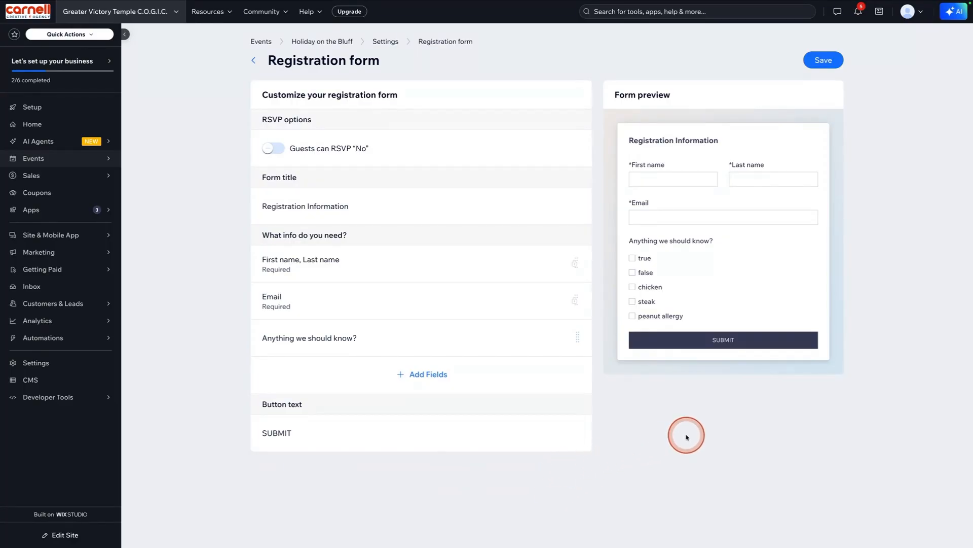
Save the customized registration form.
click(823, 60)
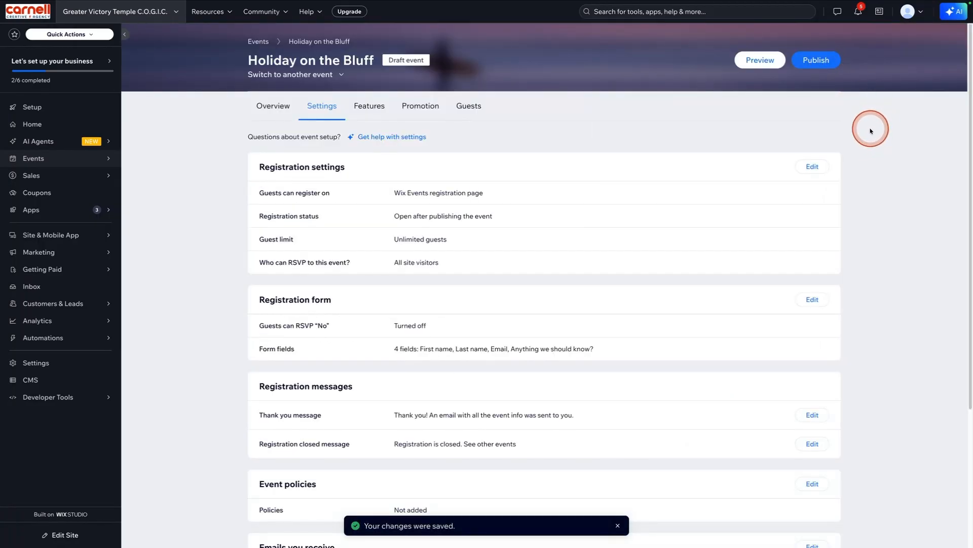
Add an event policy named "Policy" with the terms "Dress Code Enforced. No open-toe shoes, please." and return to the event settings.
scroll(870, 129, down, 3)
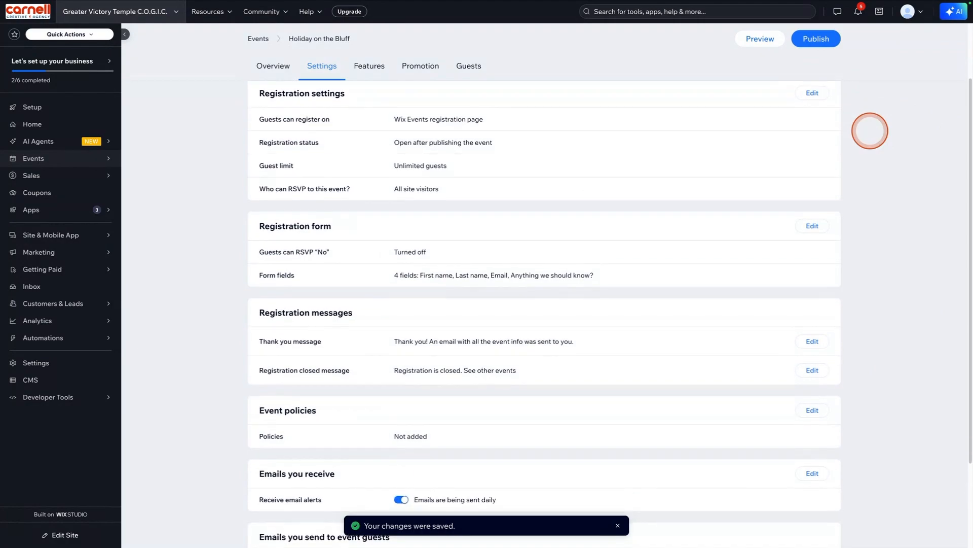
scroll(870, 129, down, 1)
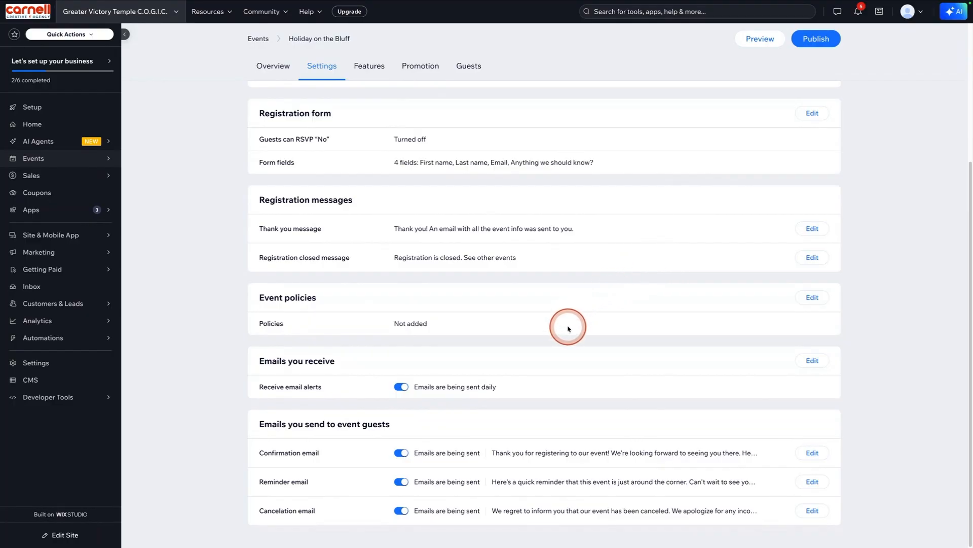
click(812, 298)
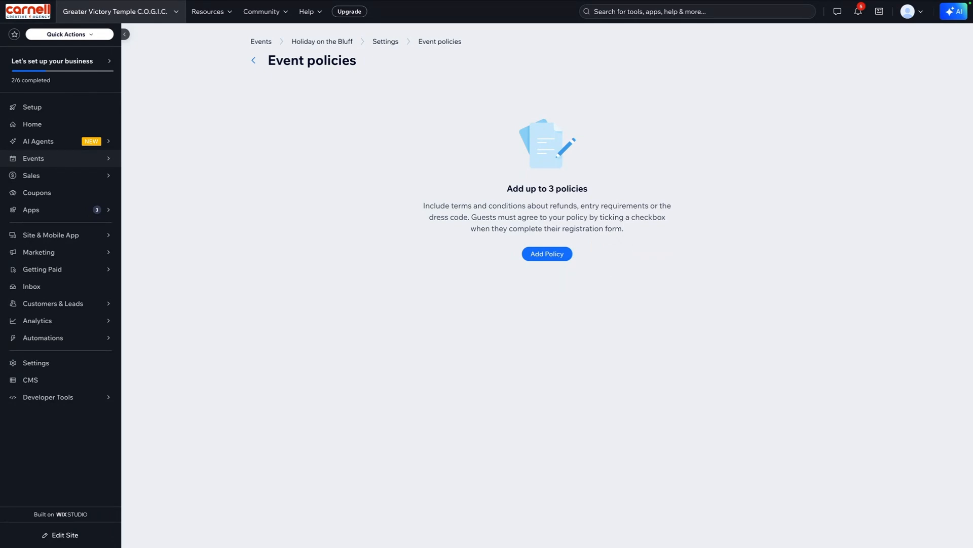
click(550, 254)
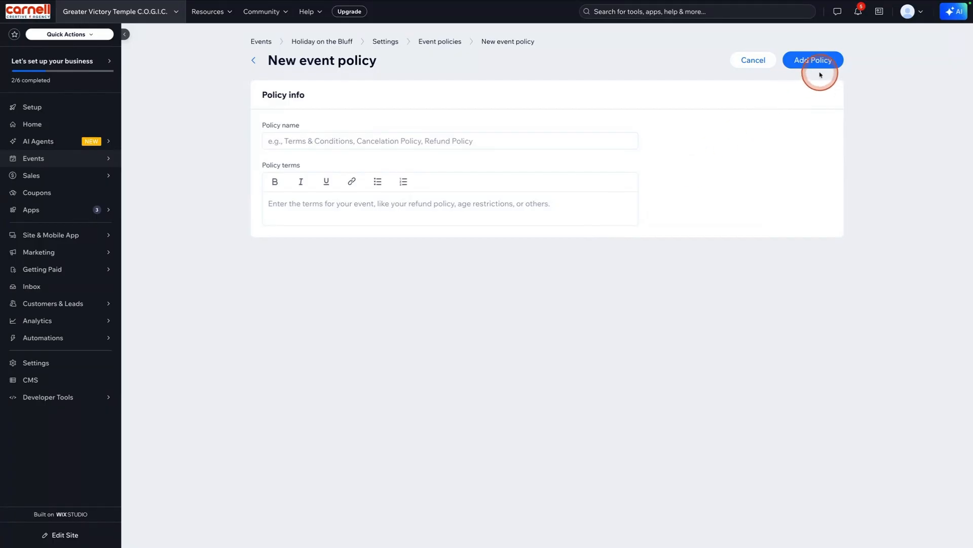
click(479, 145)
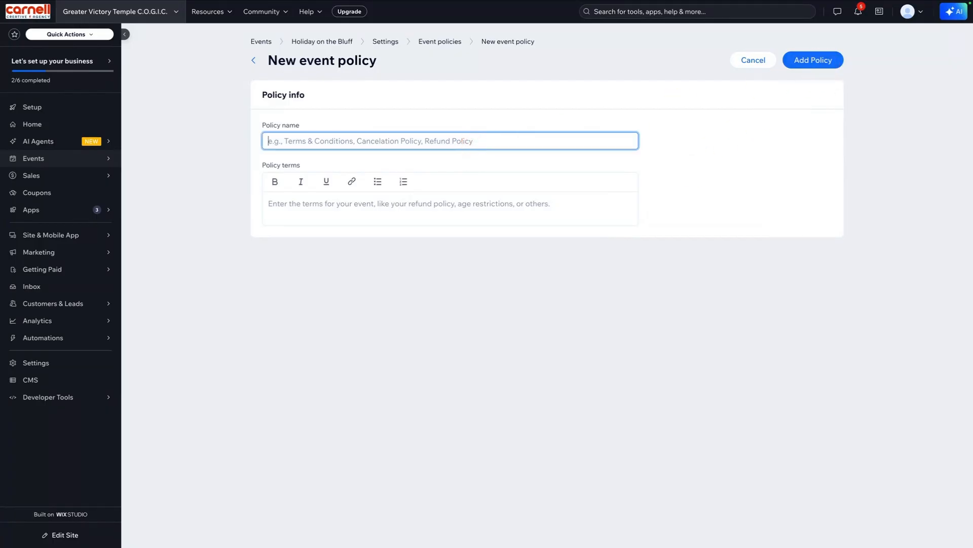
text(Po)
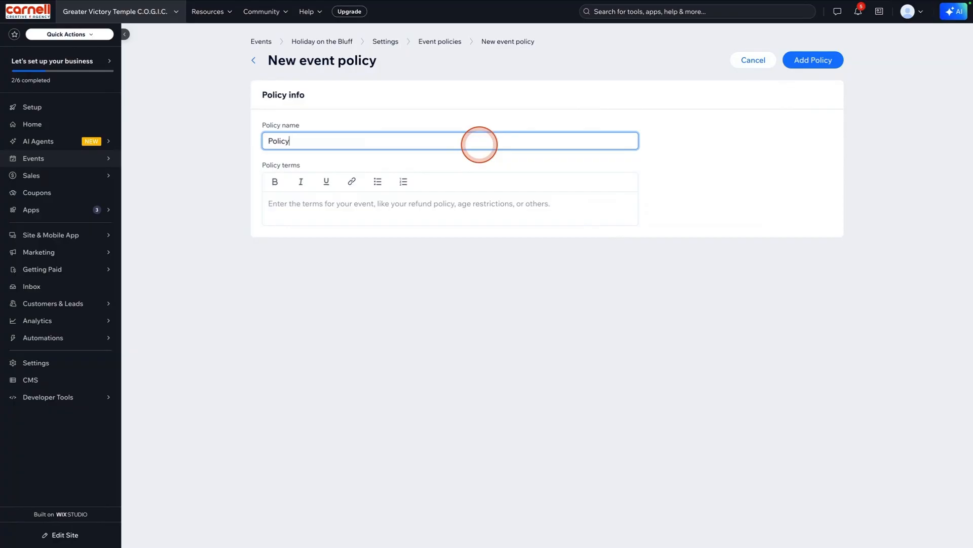
text(licy)
click(434, 200)
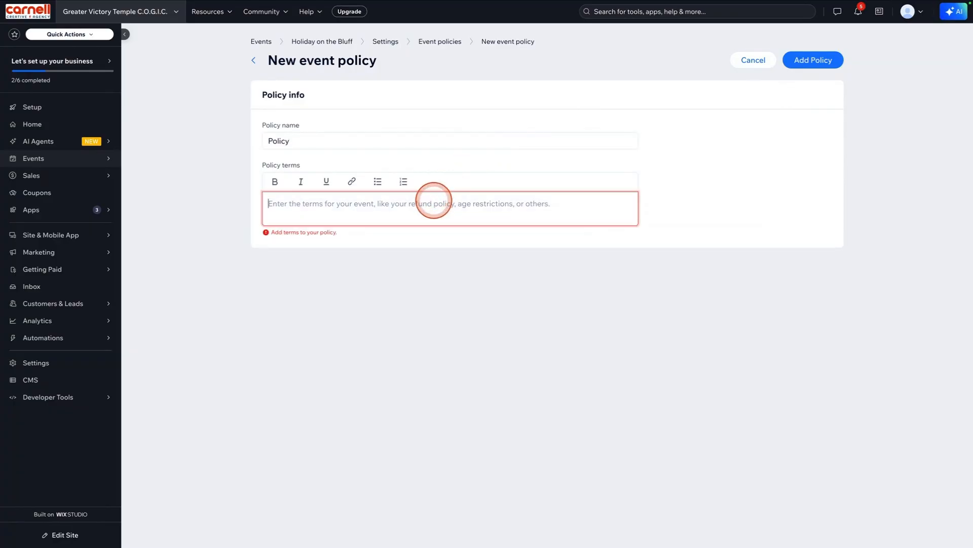
text(Dress Code)
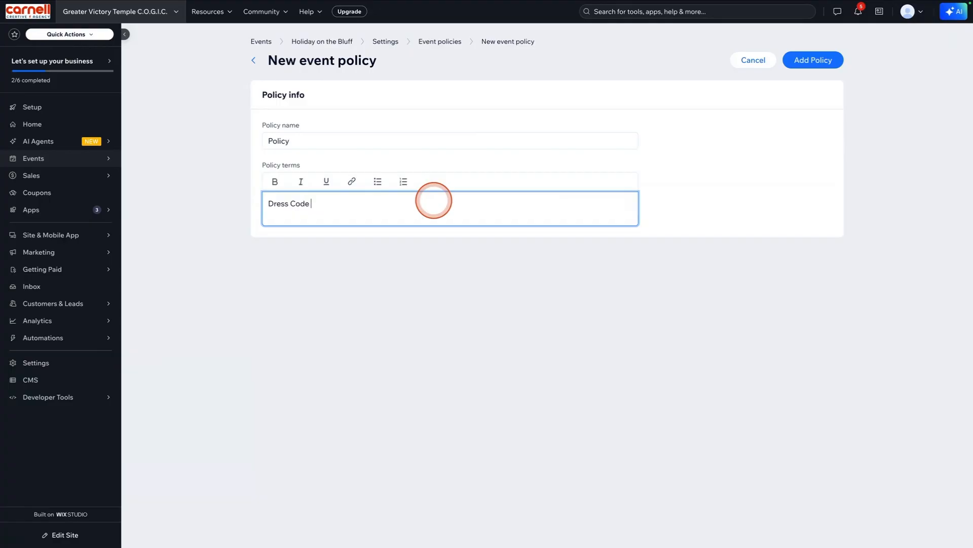
text( Enforerced.  No open-toe shoes, please.)
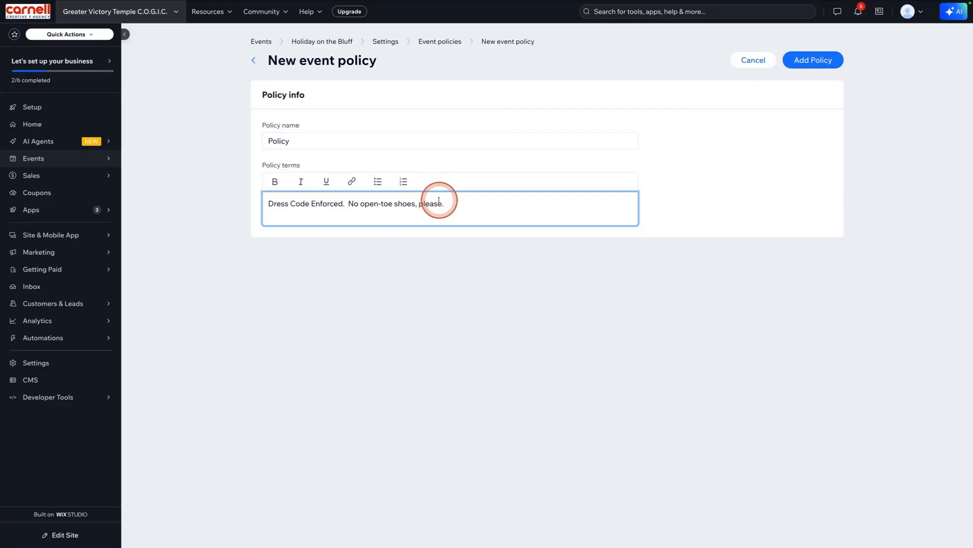
click(822, 61)
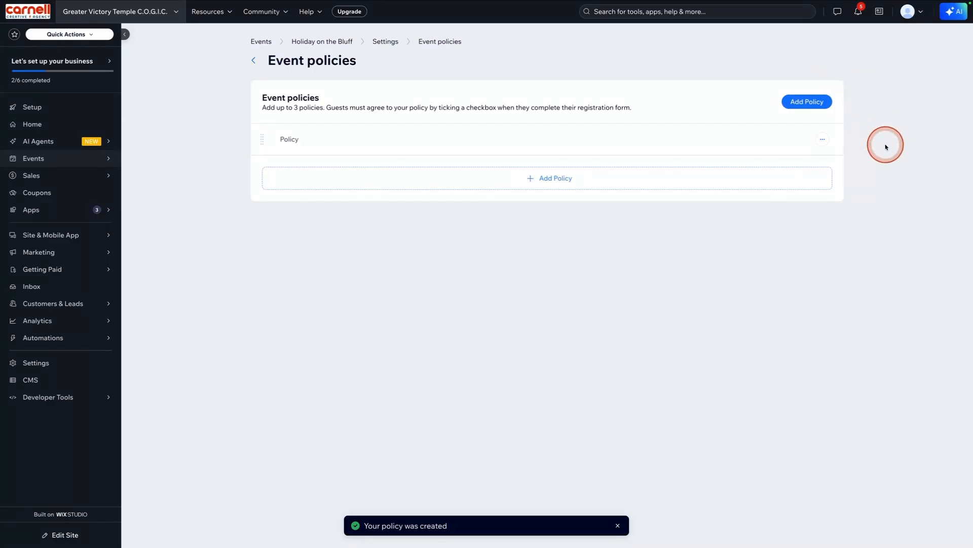
click(381, 42)
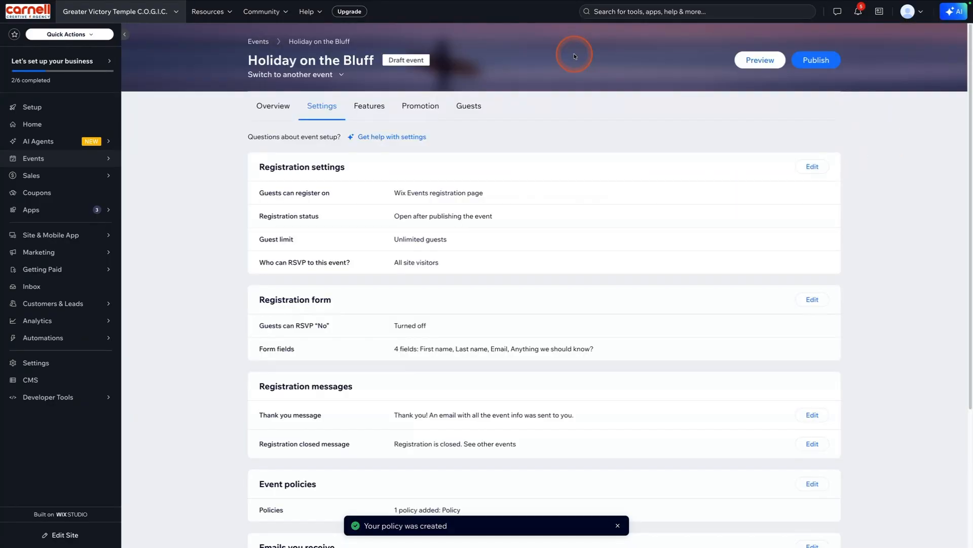
Try the Per RSVP and No emails alert options, then select Daily again and save the email alerts.
scroll(904, 206, down, 4)
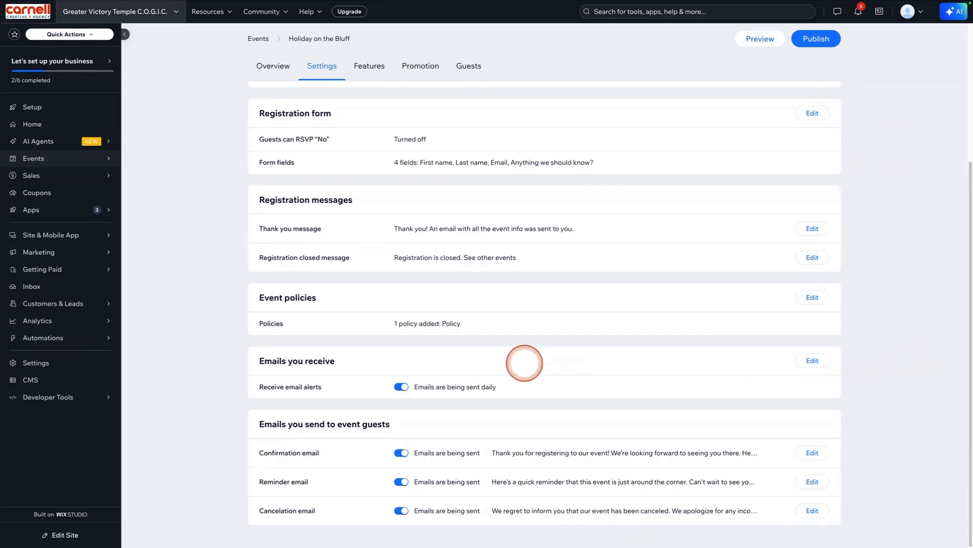
click(808, 361)
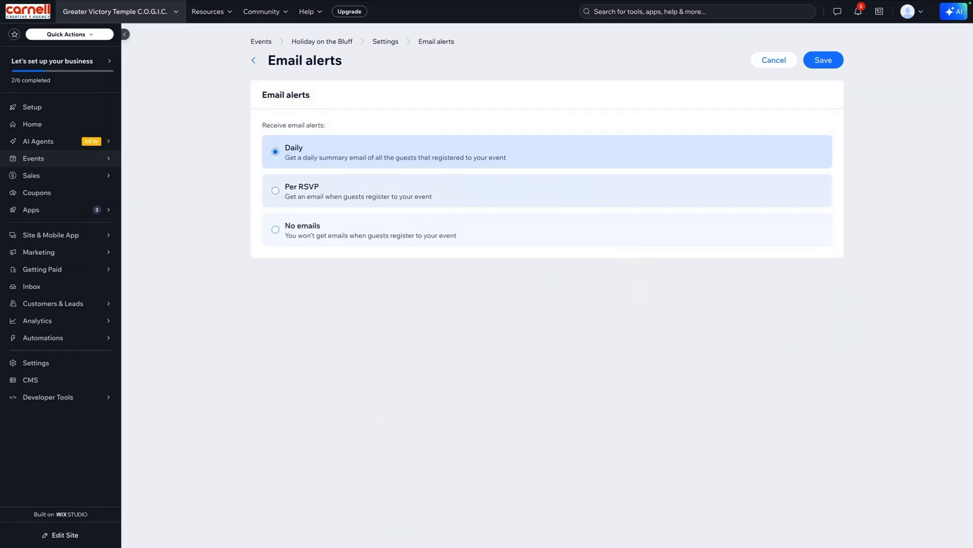
click(489, 193)
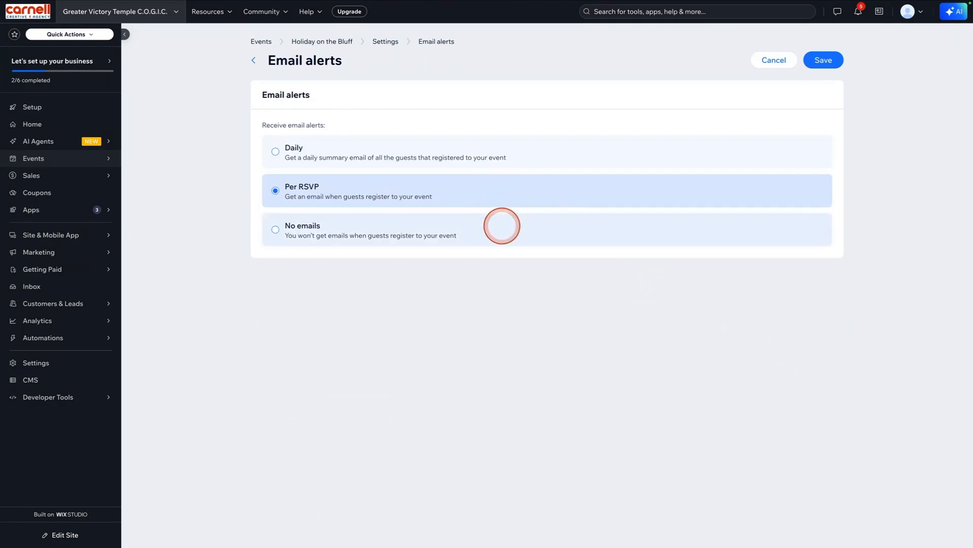
click(501, 225)
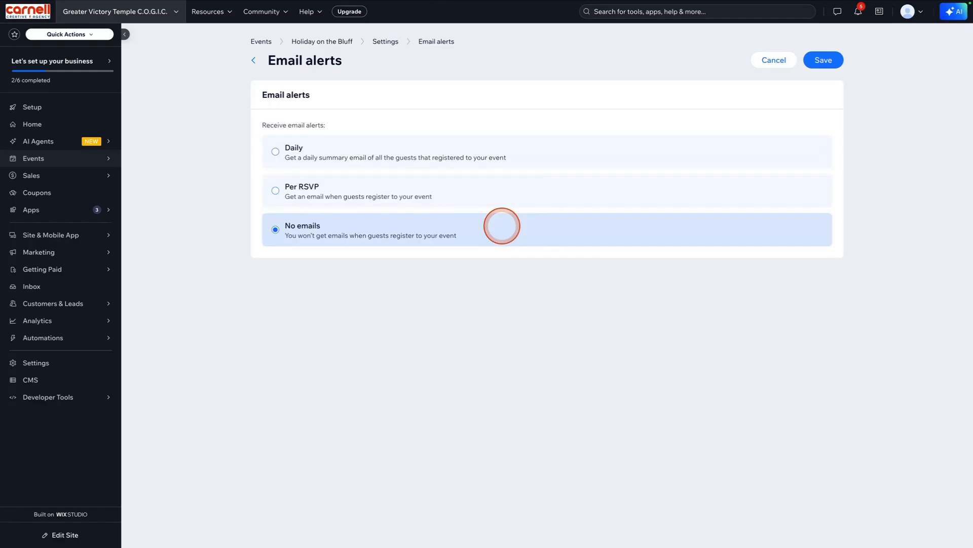
click(531, 164)
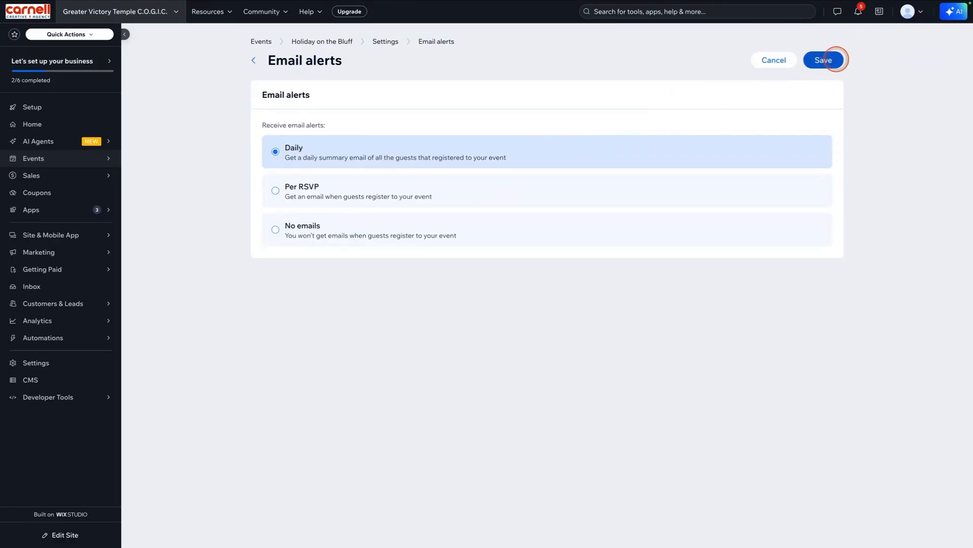
click(831, 60)
Review the email alert frequency options and the emails sent to event guests in the event settings.
scroll(867, 139, down, 4)
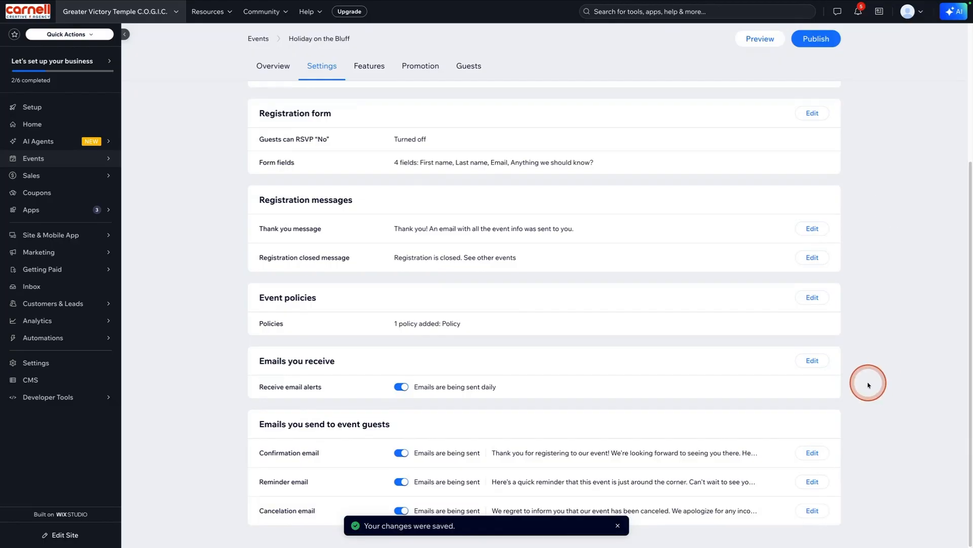
click(816, 360)
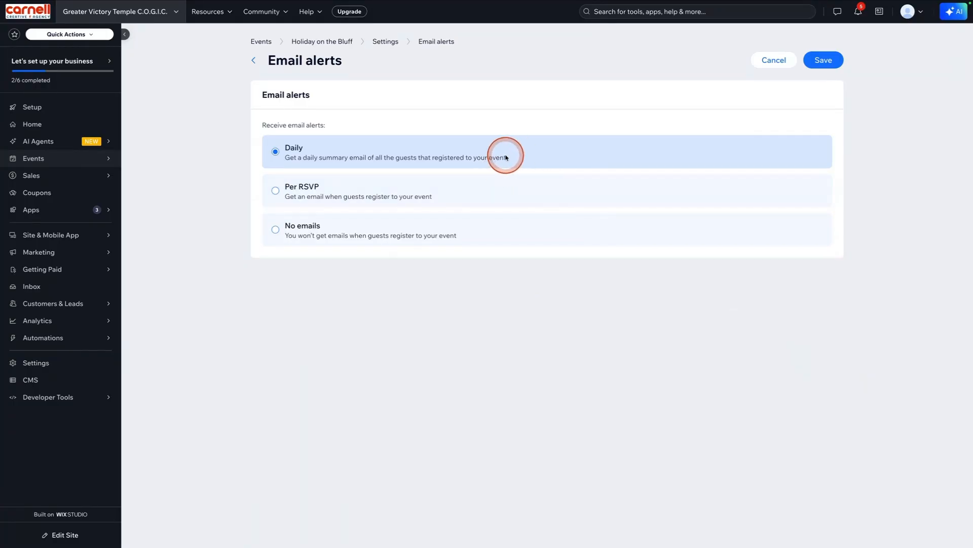
click(823, 59)
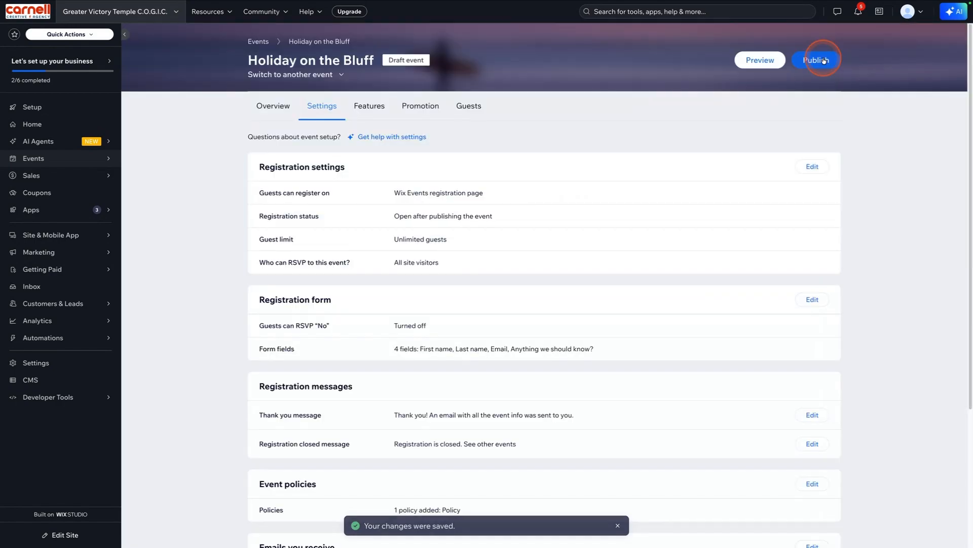
scroll(872, 187, down, 5)
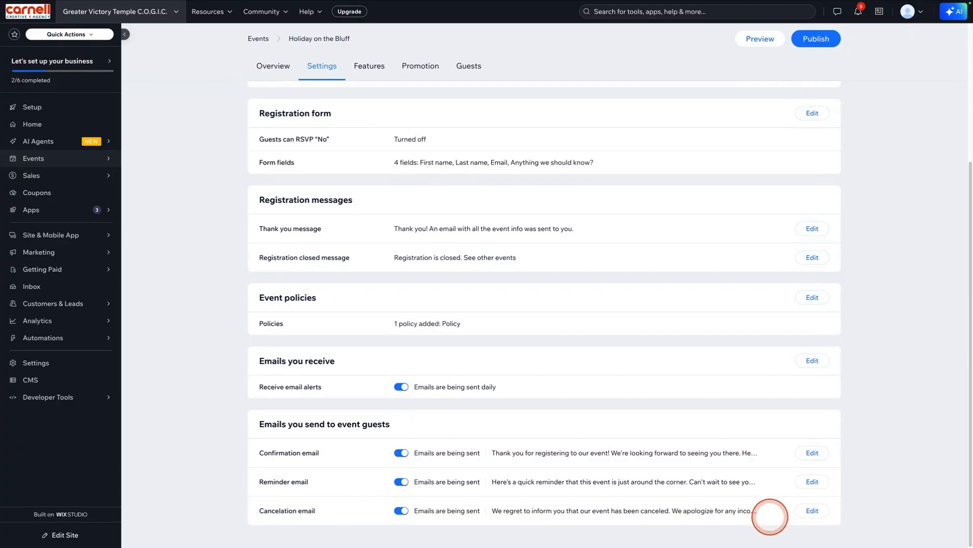
scroll(770, 518, up, 5)
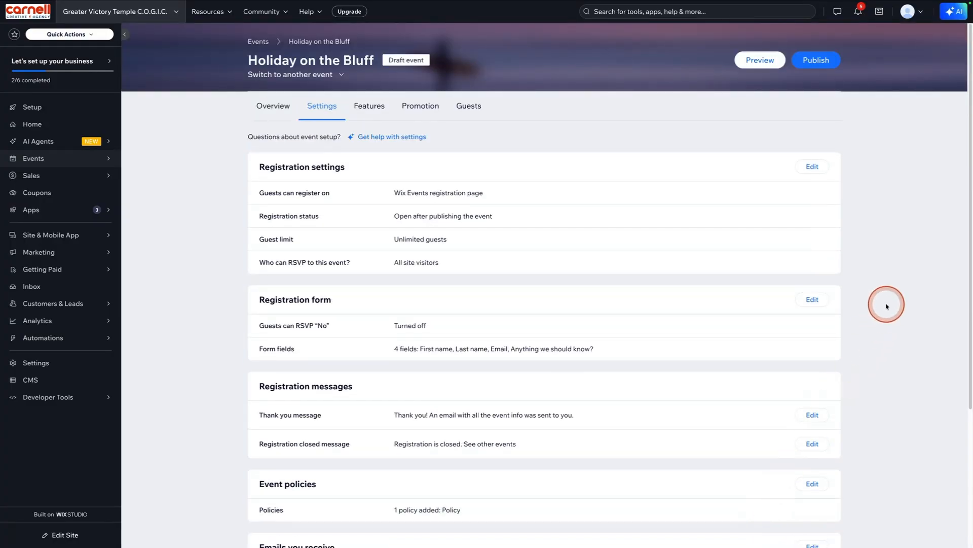
Examine the event's available features, including the Zoom video conferencing setup and the Wix Groups option, without connecting anything.
click(374, 105)
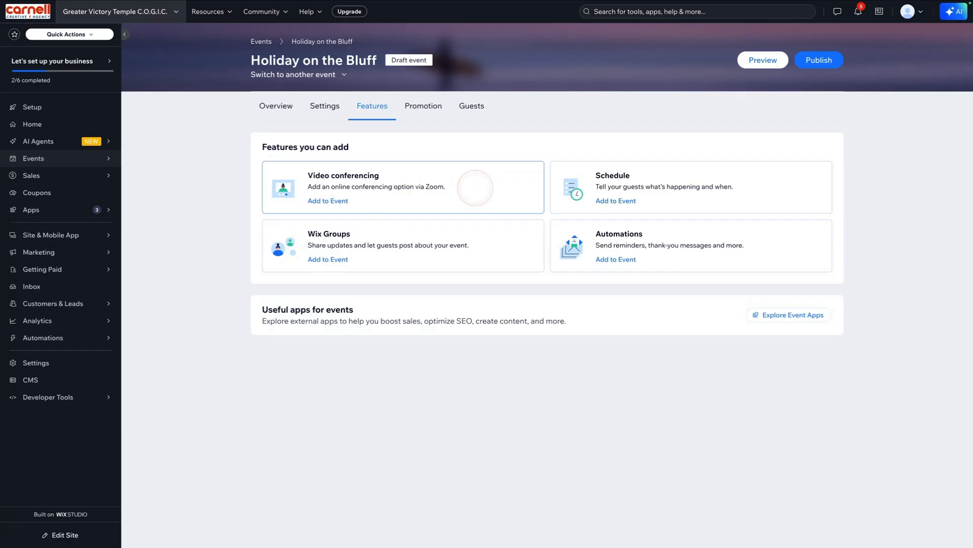
click(475, 190)
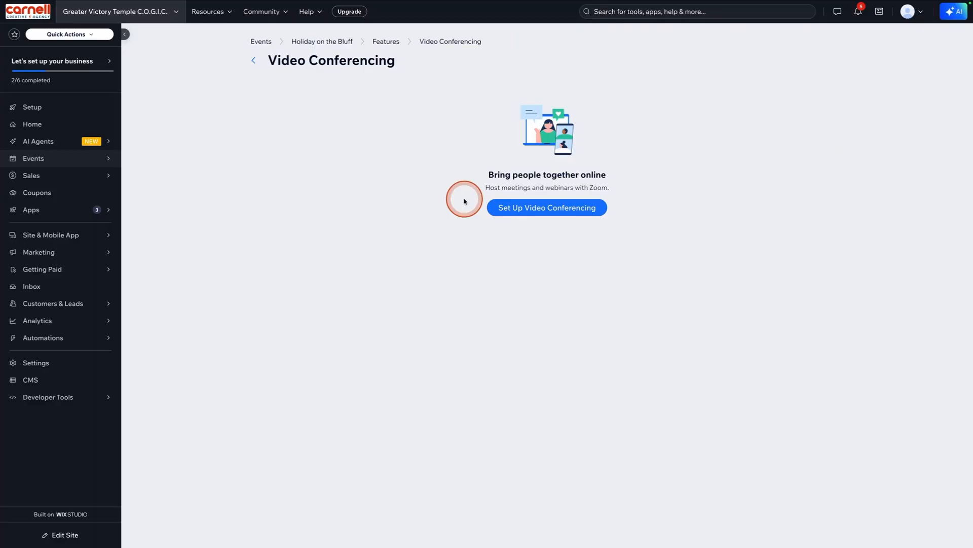
click(528, 208)
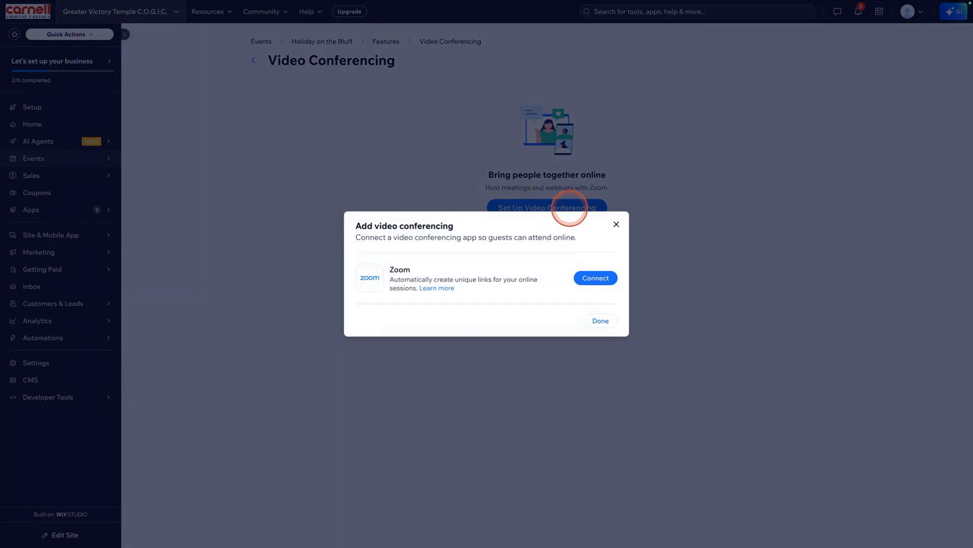
click(616, 225)
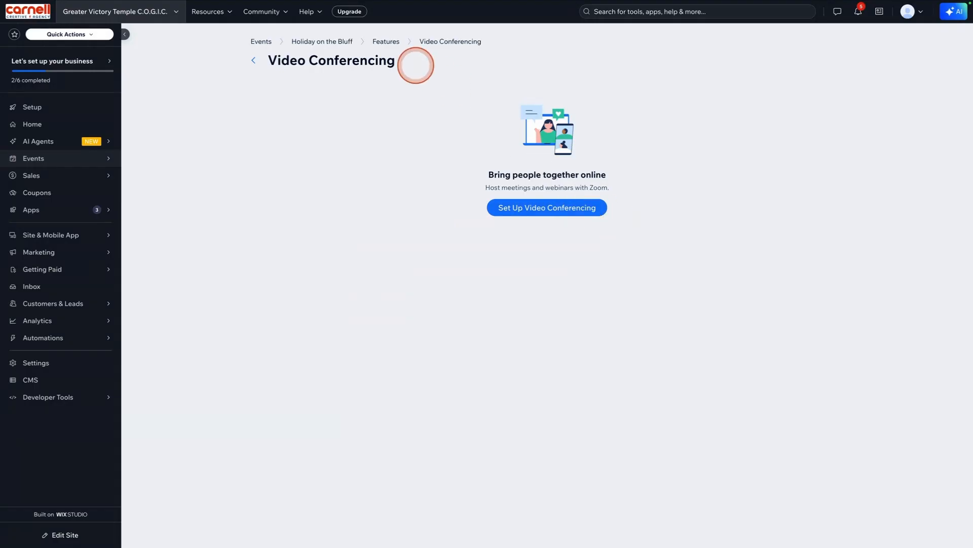
click(386, 41)
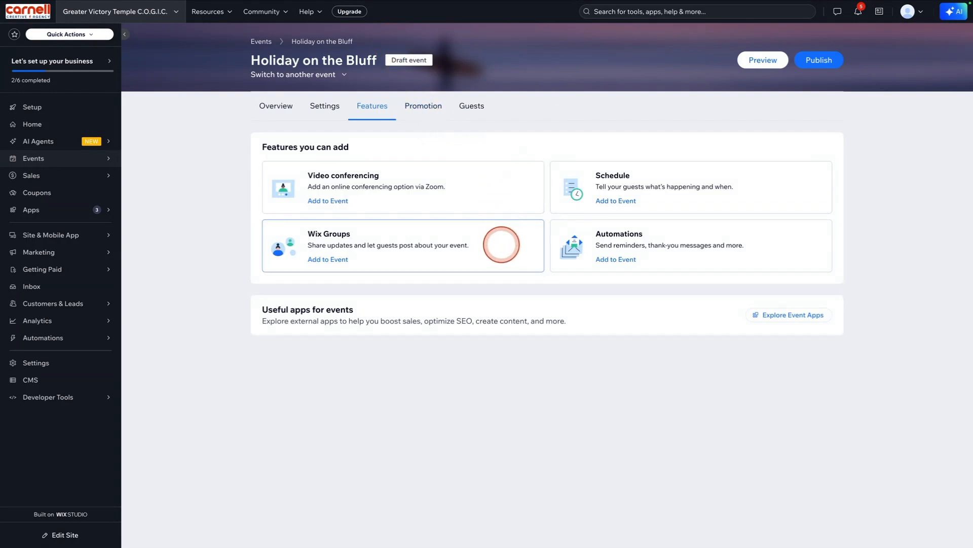
click(502, 244)
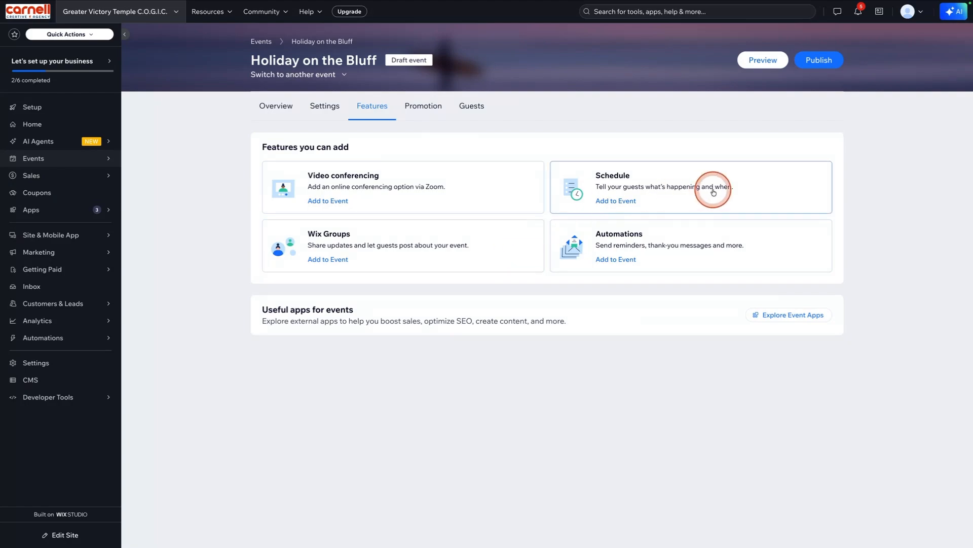
Start the first item of the event schedule and name it "John Brown Band".
click(776, 190)
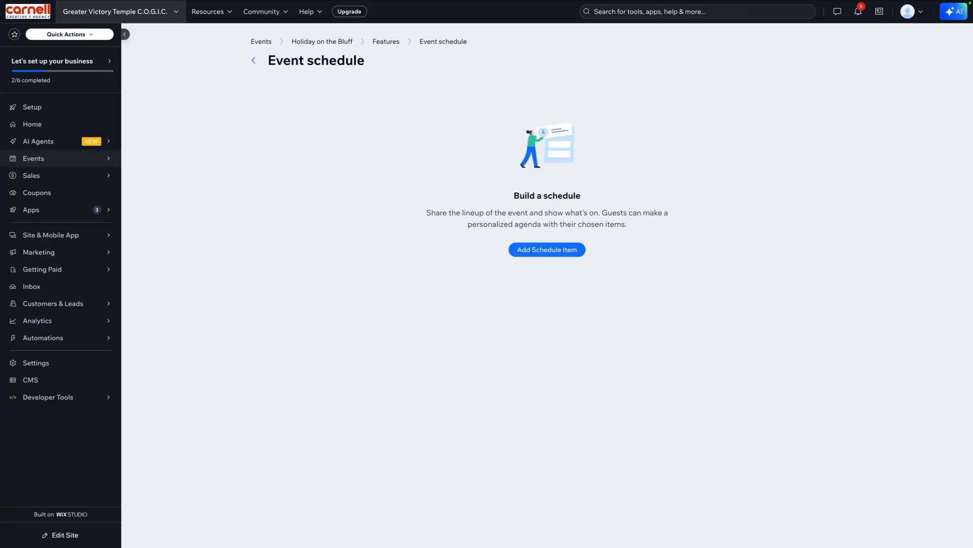
click(561, 250)
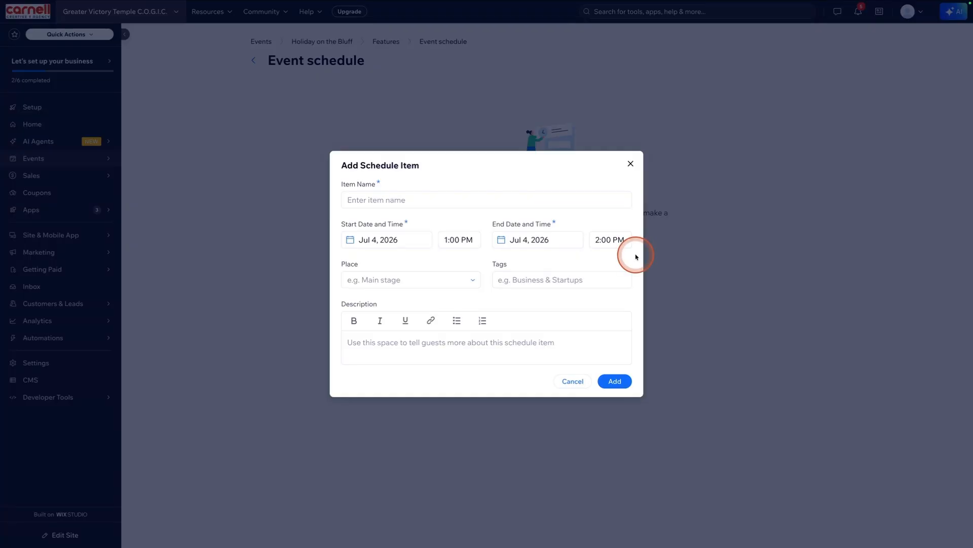
click(531, 203)
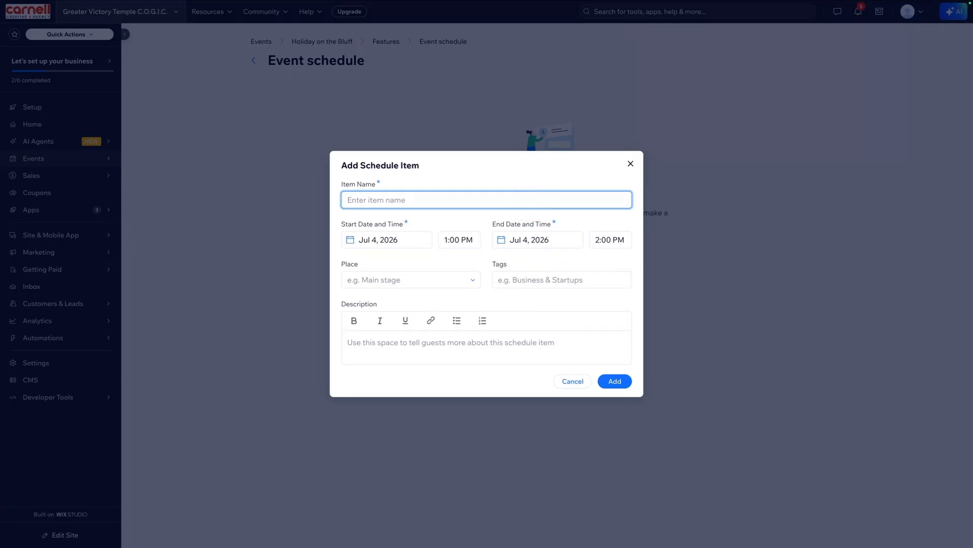
click(531, 203)
text(John Bro)
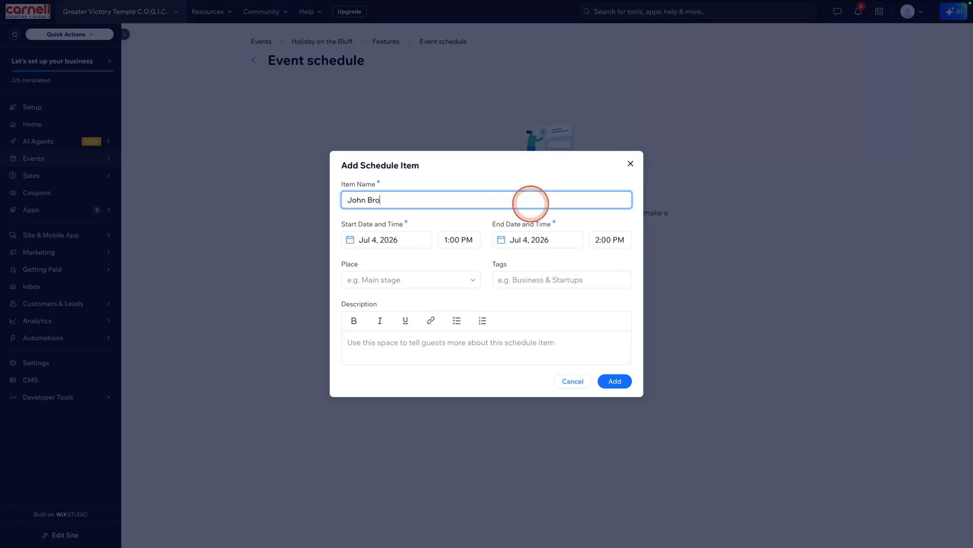
text(wn Band)
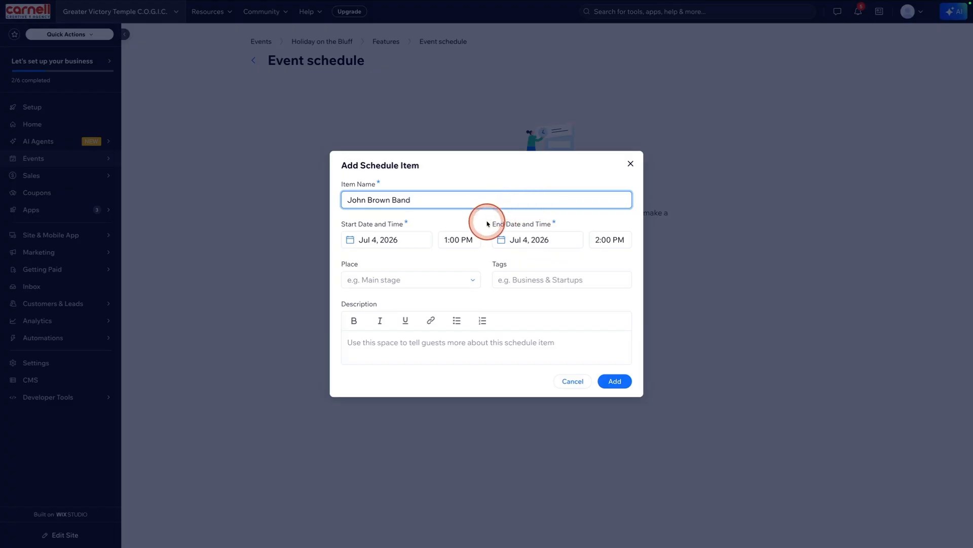
Set the schedule item's start time to 2:50 PM on Jul 4, 2026.
click(469, 240)
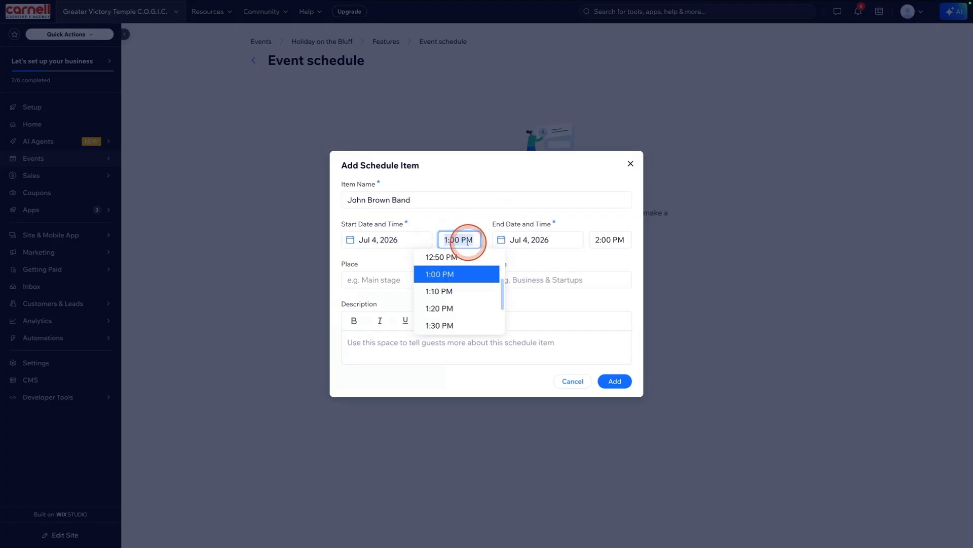
scroll(476, 271, down, 3)
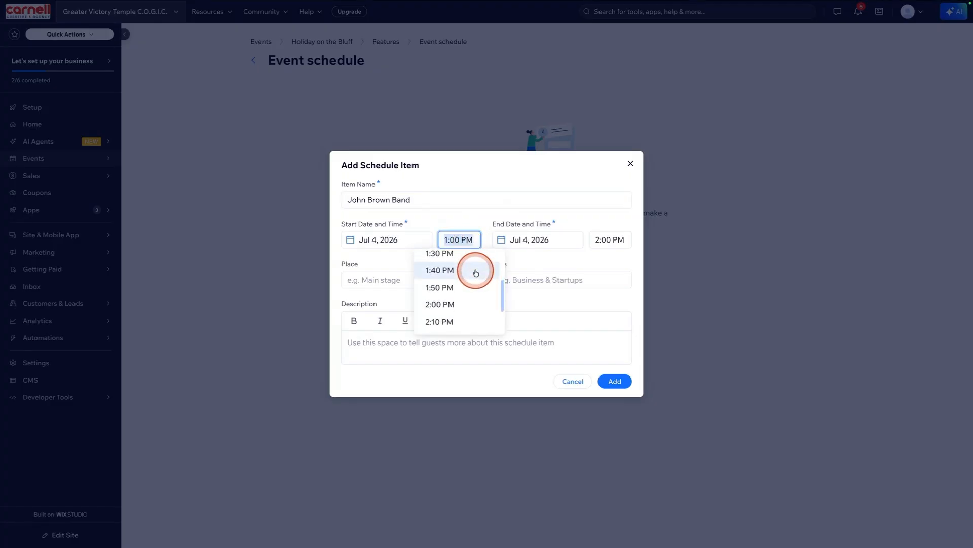
scroll(476, 274, down, 2)
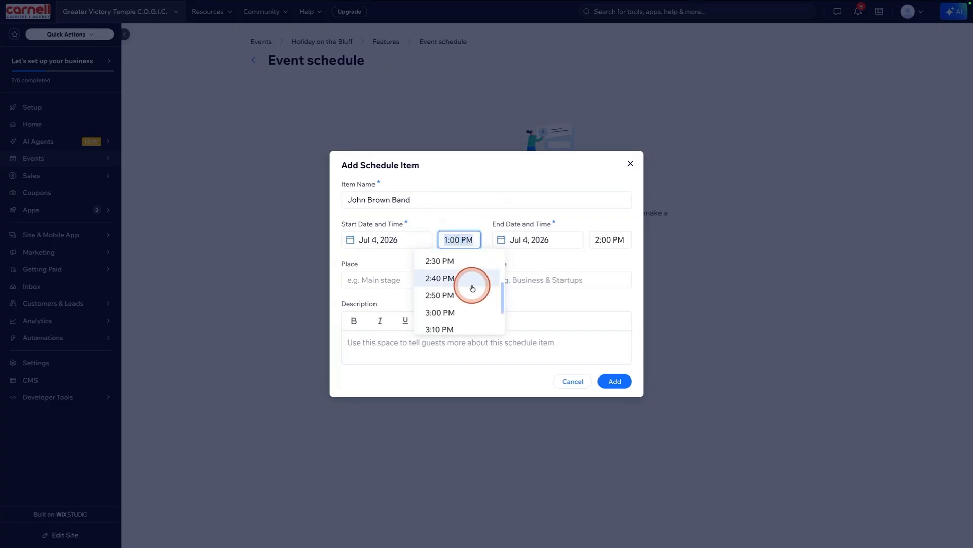
click(469, 295)
click(467, 239)
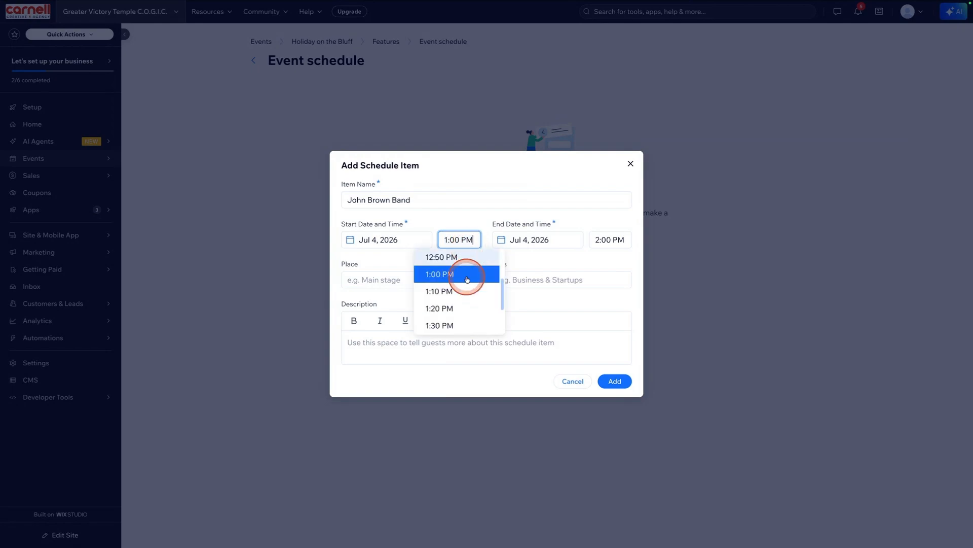
scroll(464, 300, down, 3)
scroll(463, 304, down, 1)
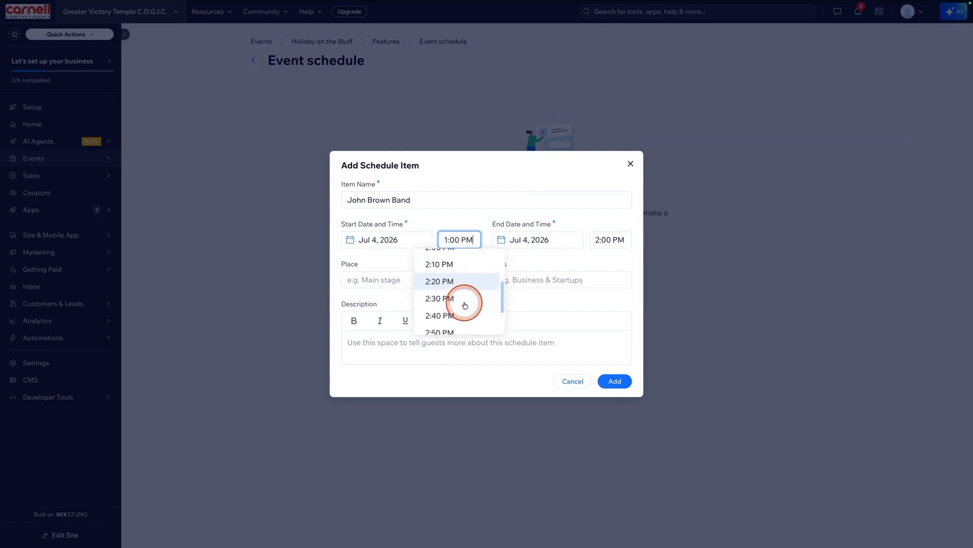
click(458, 330)
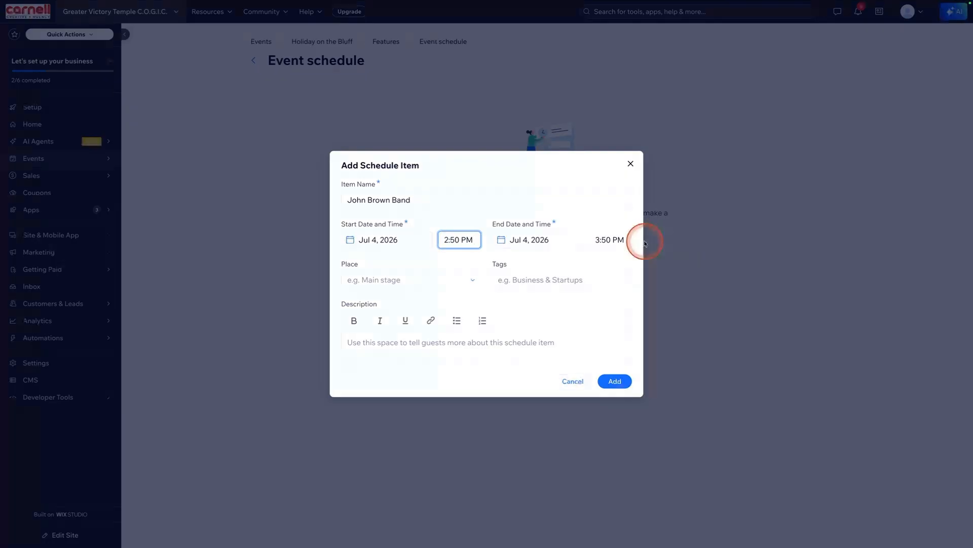
Leave the schedule item's place, tags and description empty, add the item and save the event schedule.
click(374, 280)
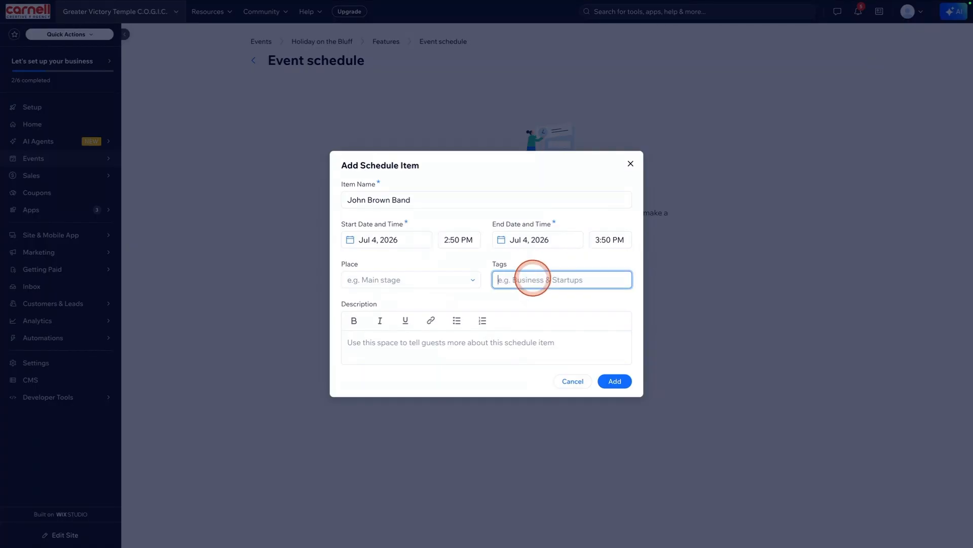
click(532, 278)
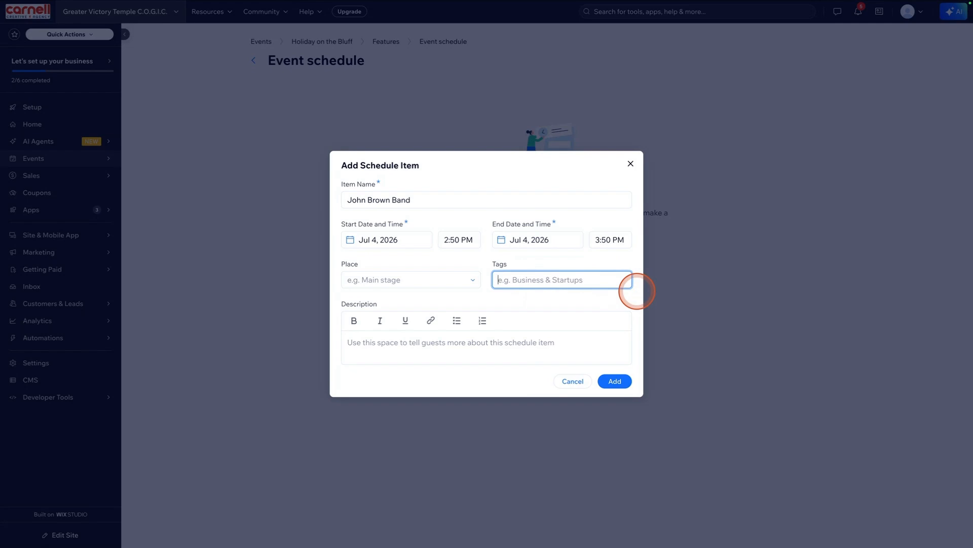
click(524, 352)
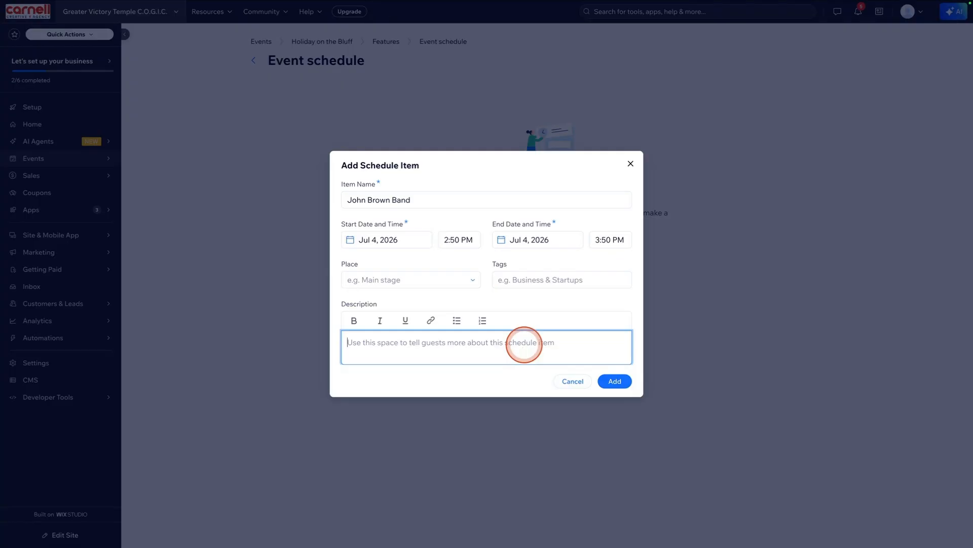
click(525, 344)
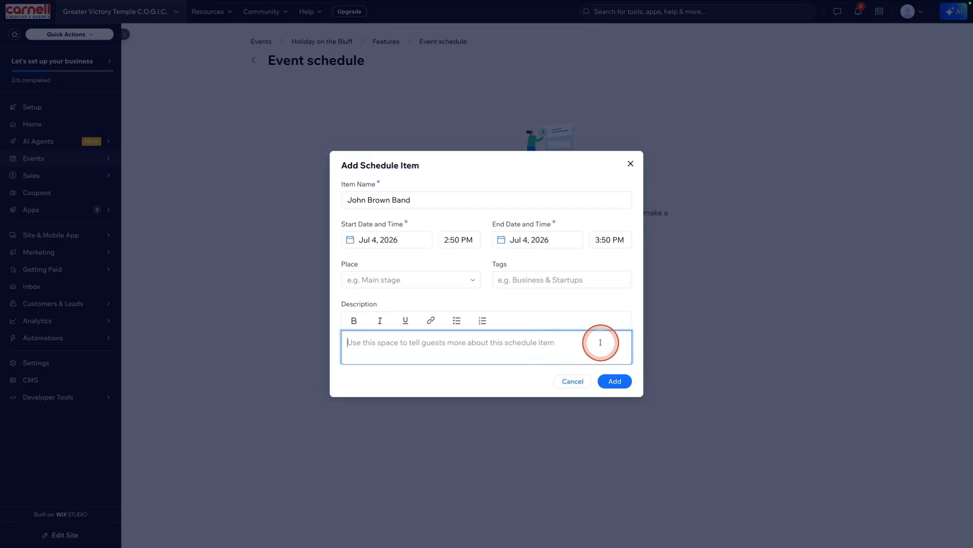
click(610, 384)
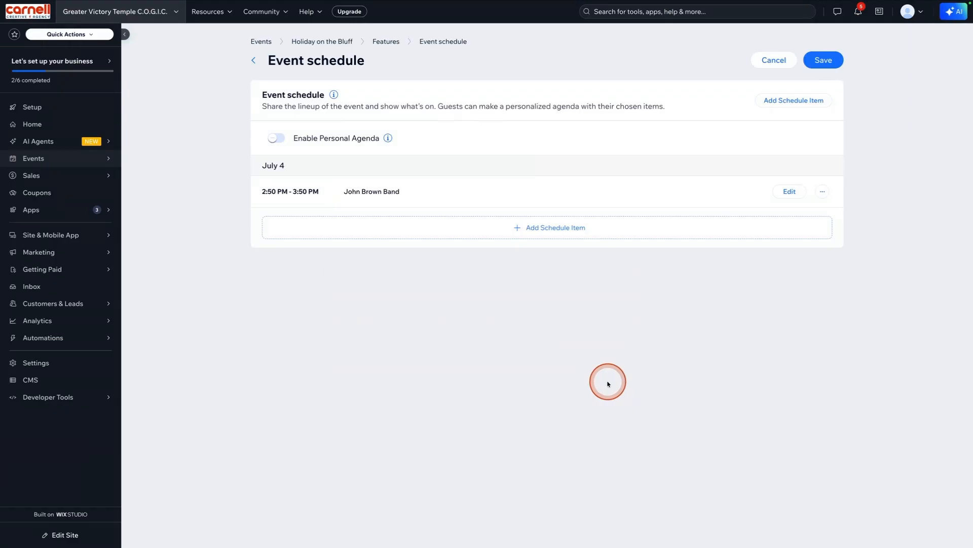
click(823, 60)
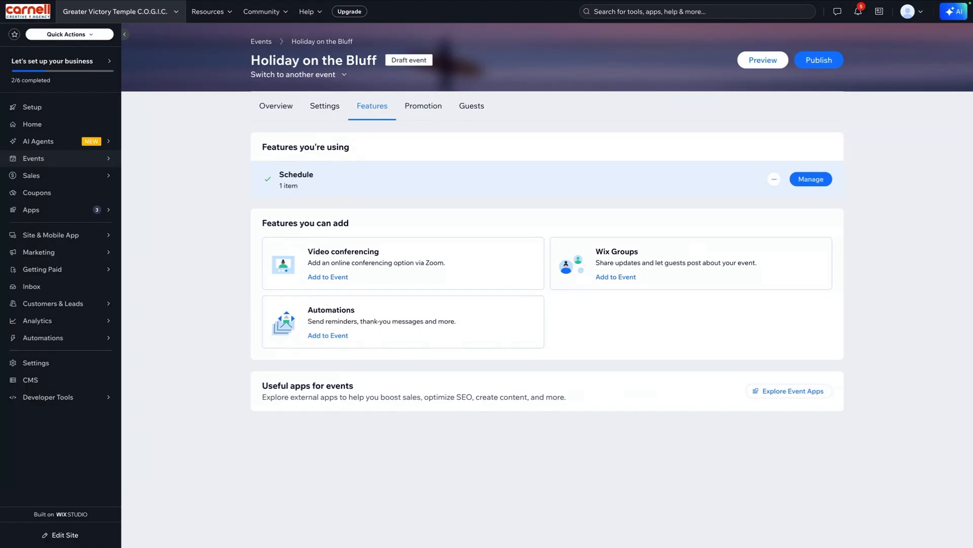
Examine the event's promotion options for badges, email, social media, SEO and print, and open its guest management page.
click(433, 107)
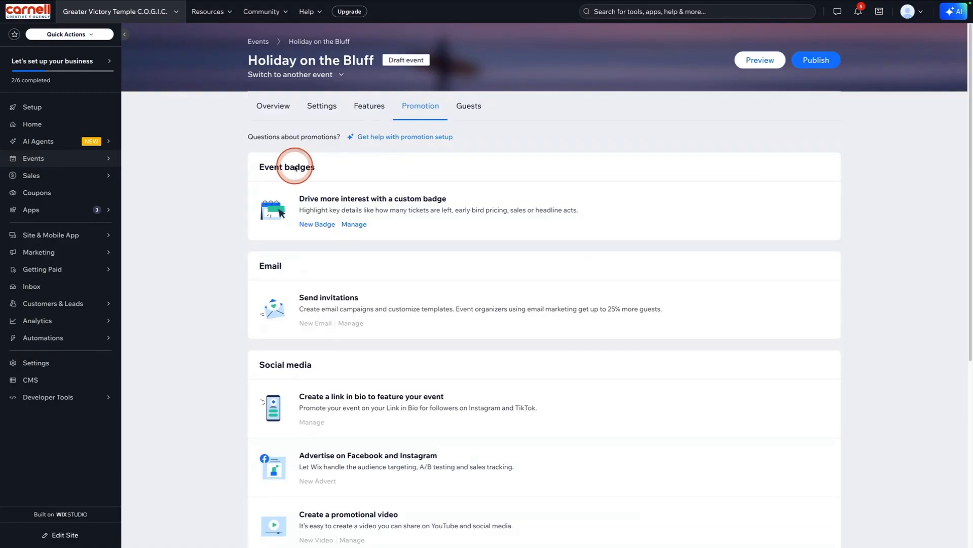
scroll(225, 196, down, 1)
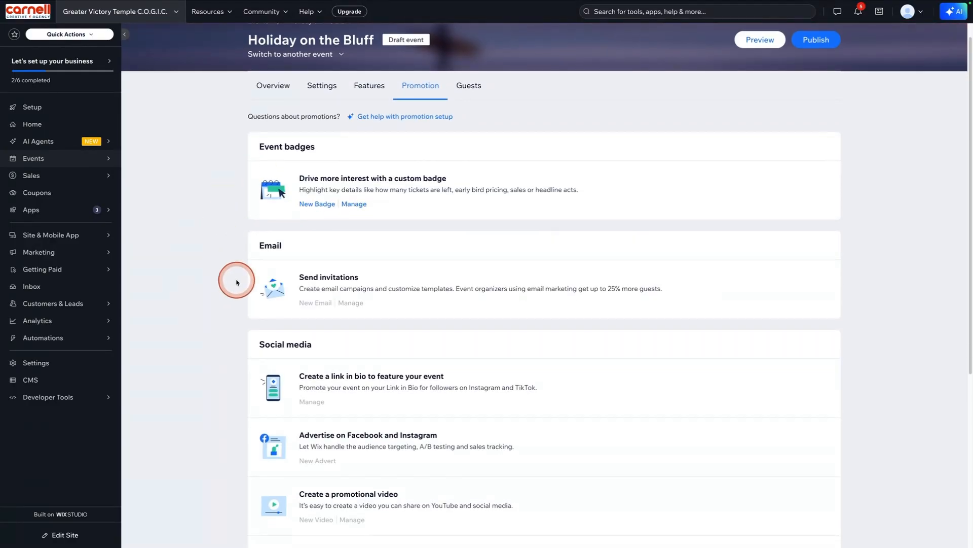
mouse_move(382, 301)
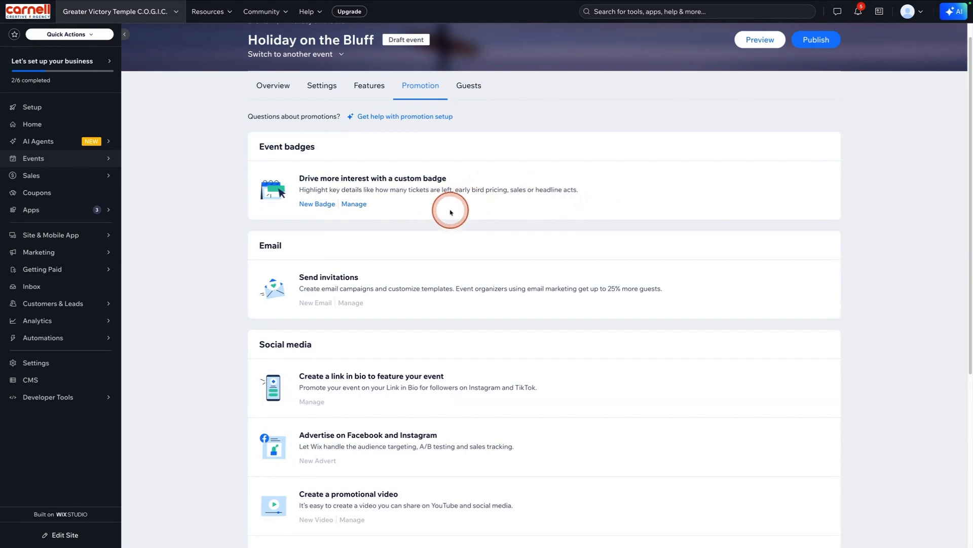
scroll(493, 242, down, 3)
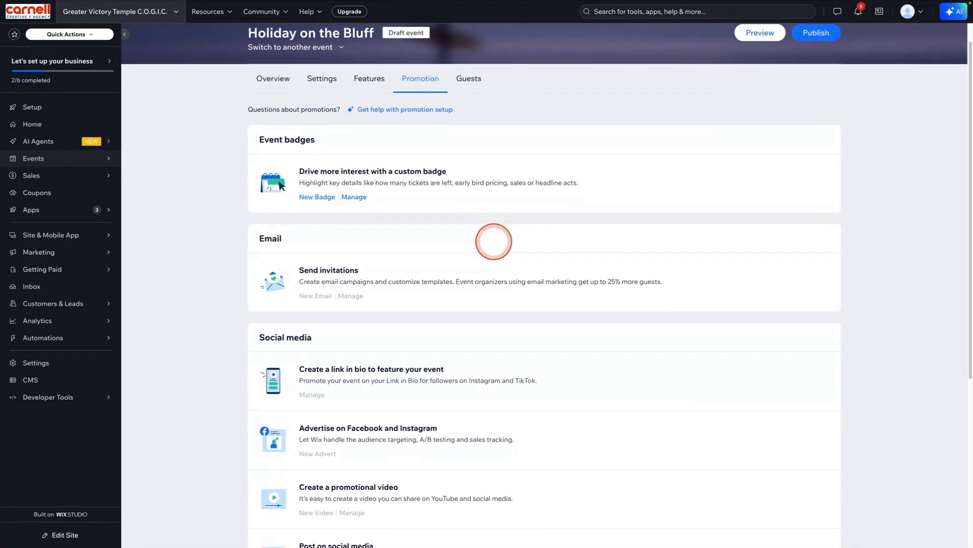
scroll(544, 273, down, 2)
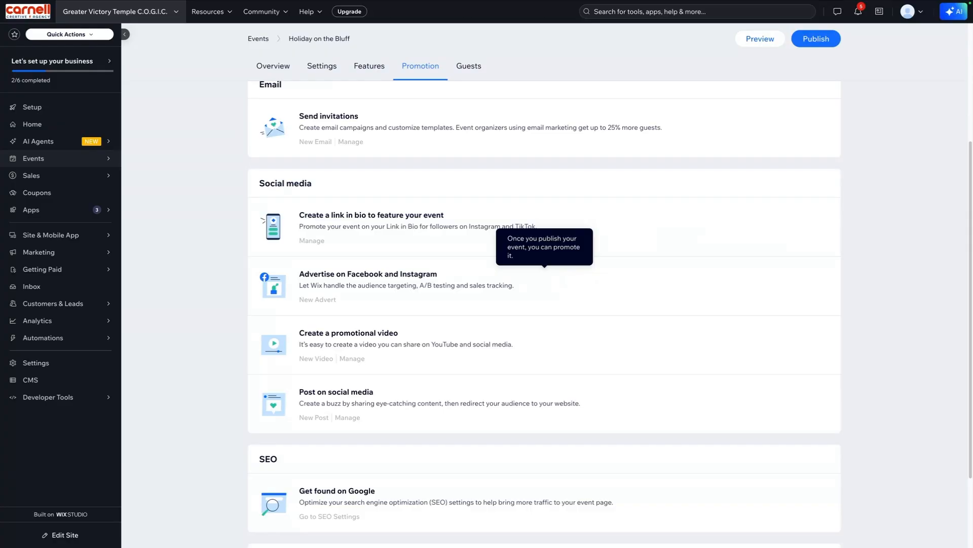
scroll(560, 289, down, 1)
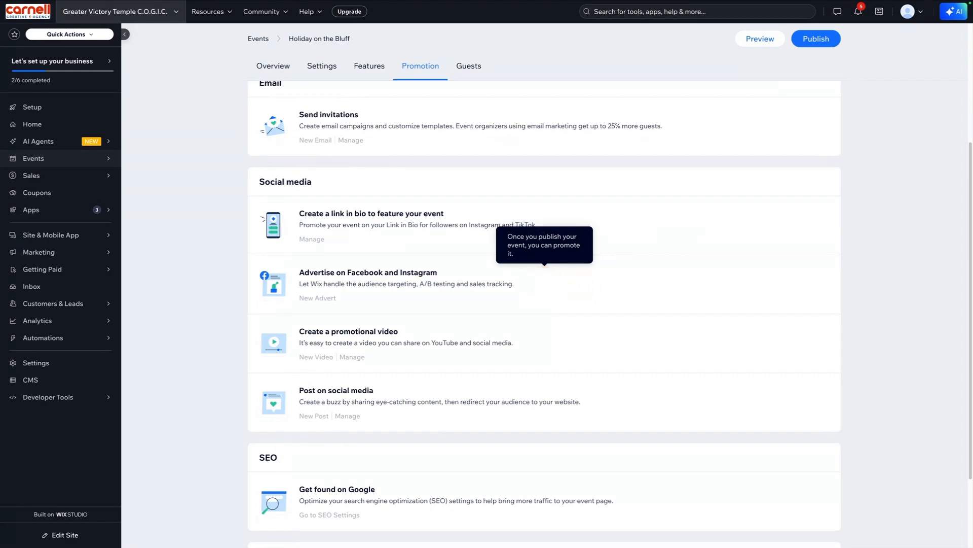
scroll(546, 285, down, 1)
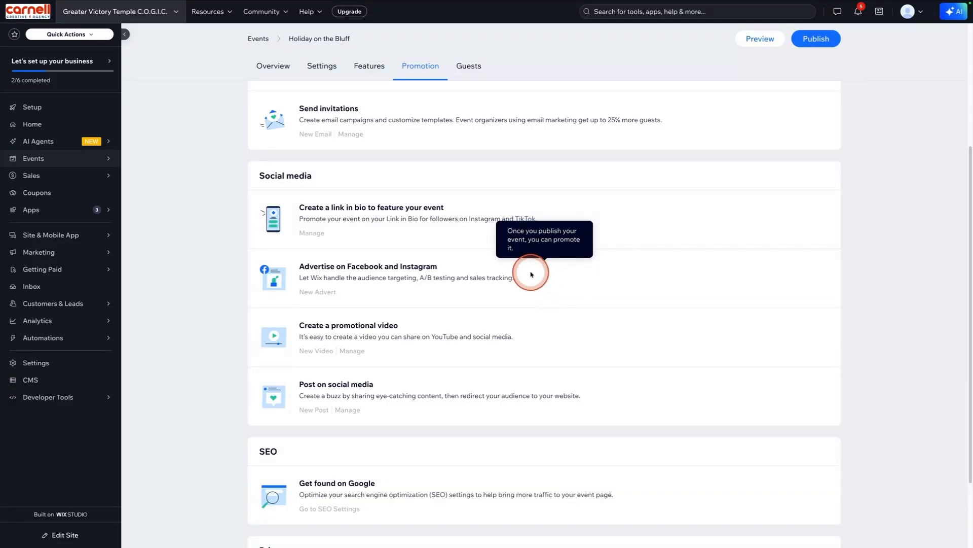
scroll(572, 283, down, 2)
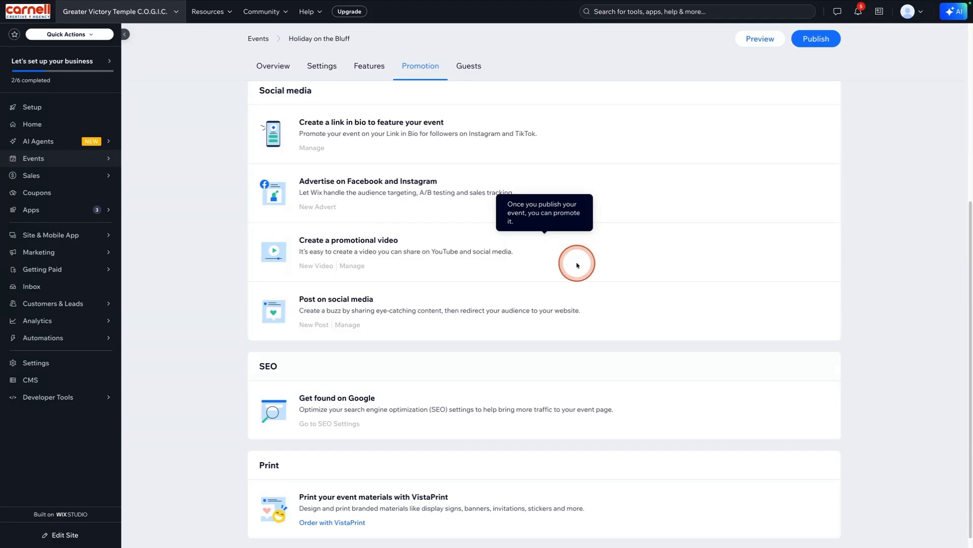
scroll(624, 301, down, 1)
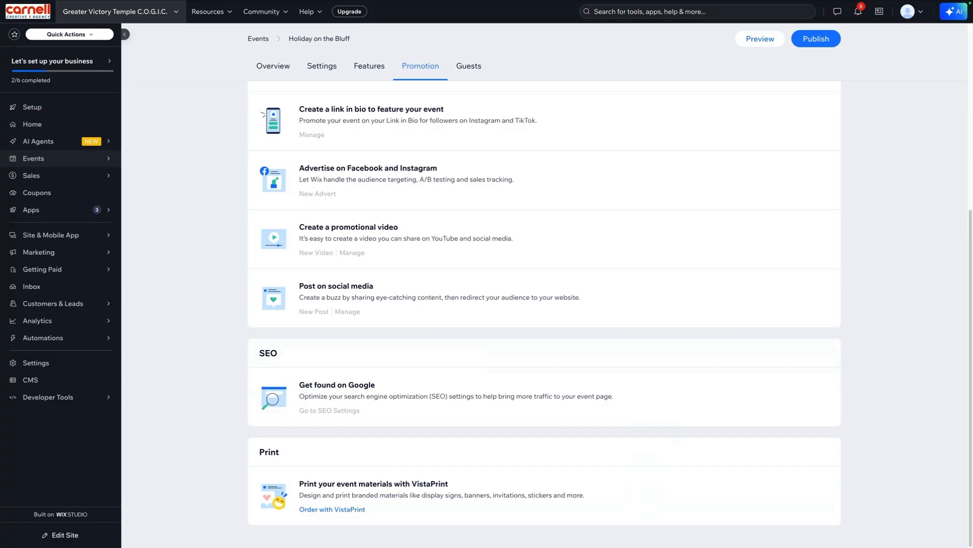
click(647, 492)
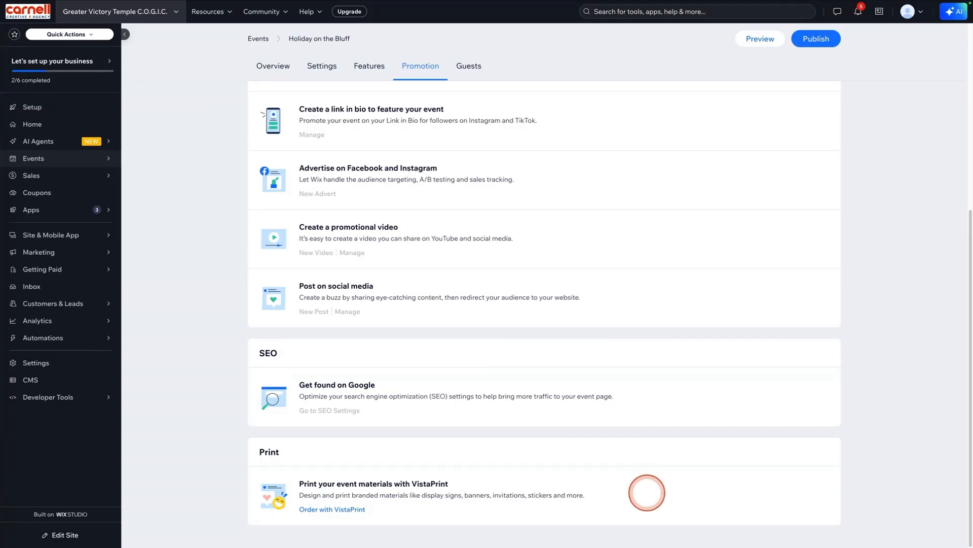
scroll(648, 492, up, 5)
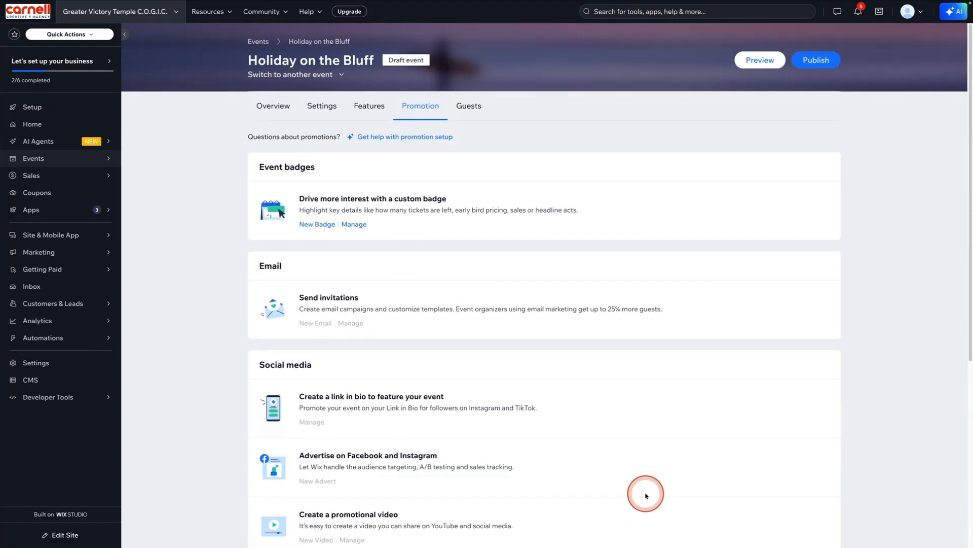
click(469, 106)
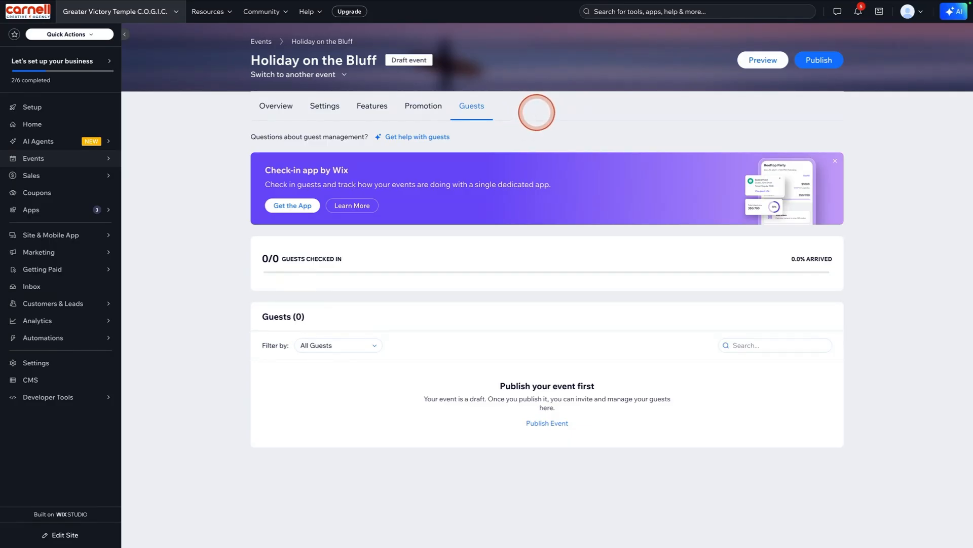
Publish the Holiday on the Bluff event and open its public event page from the event link.
click(813, 60)
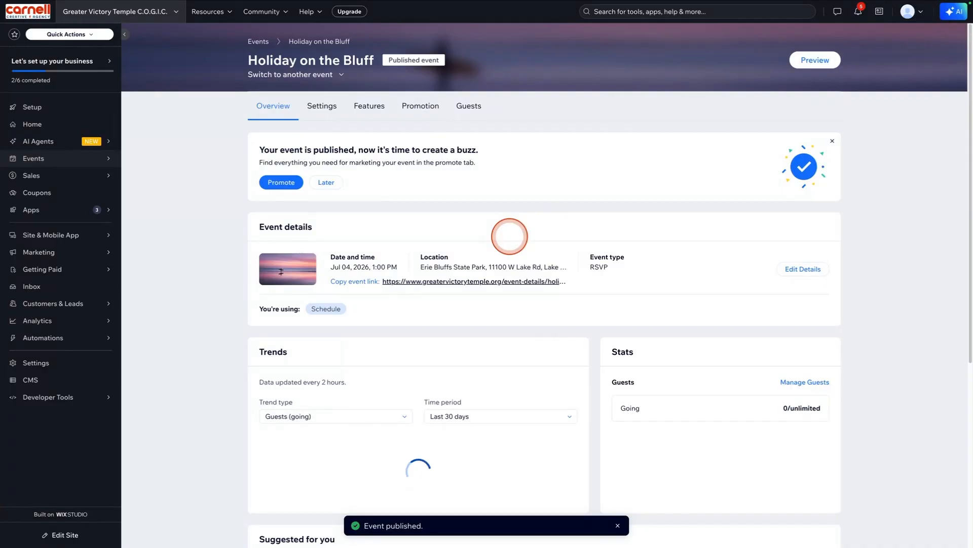
click(472, 281)
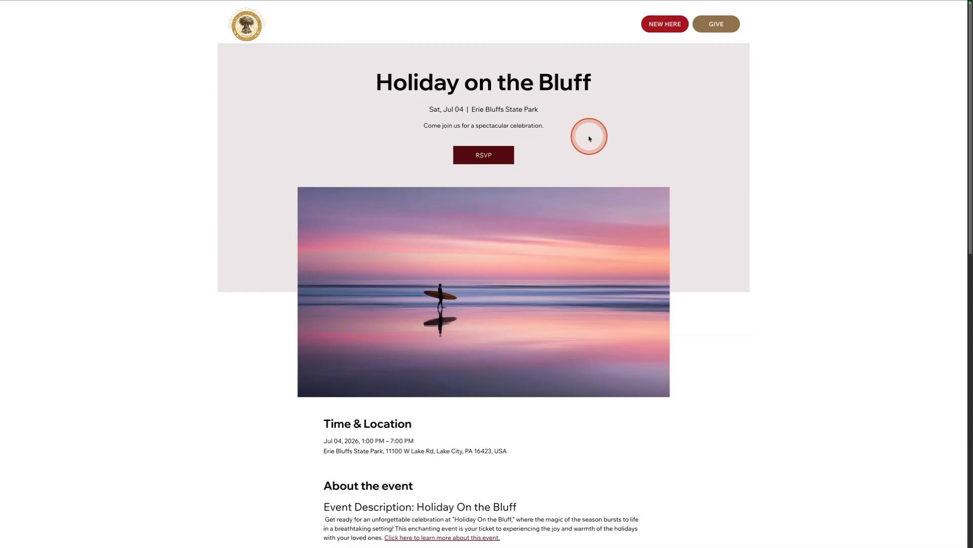
Review the public event page from the header to the schedule, expanding the full event description.
scroll(744, 314, down, 2)
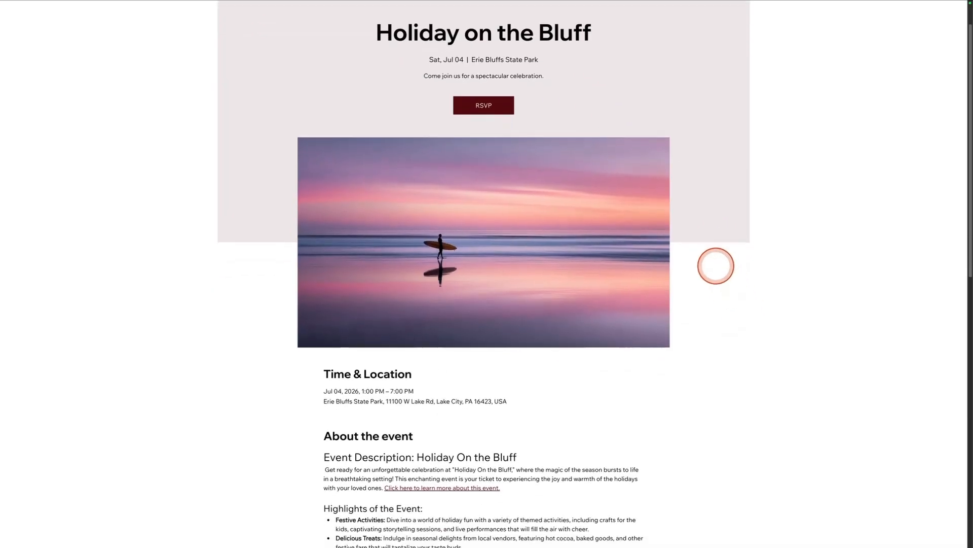
scroll(715, 266, down, 4)
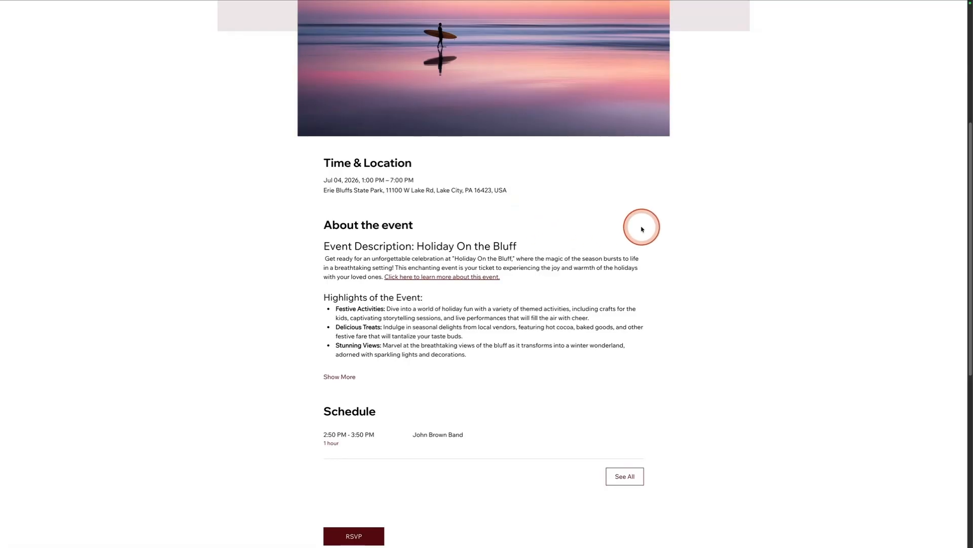
scroll(641, 226, down, 3)
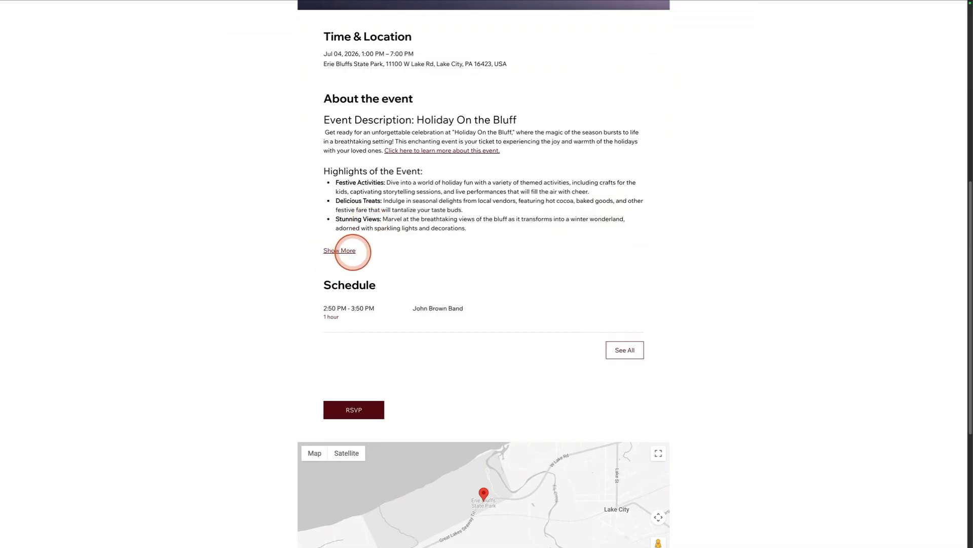
click(345, 250)
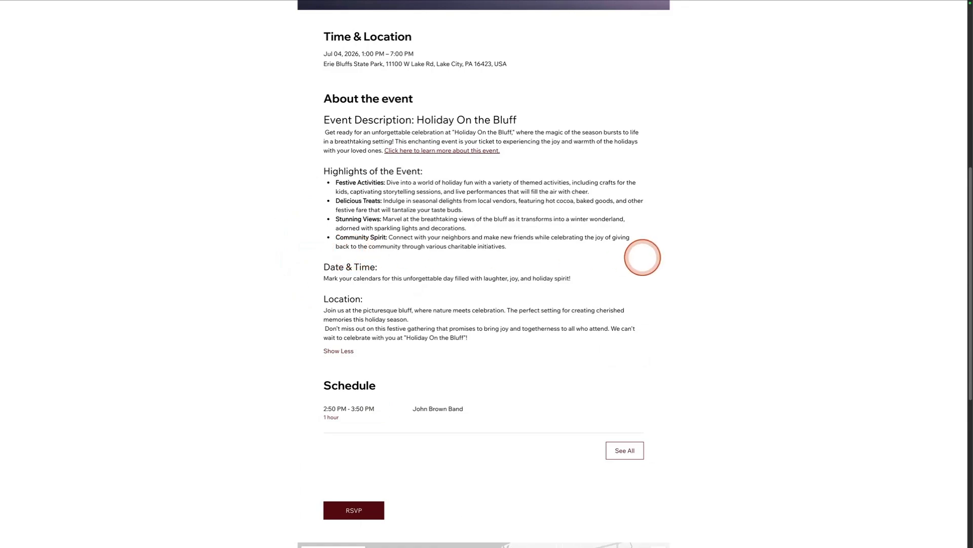
scroll(642, 257, down, 2)
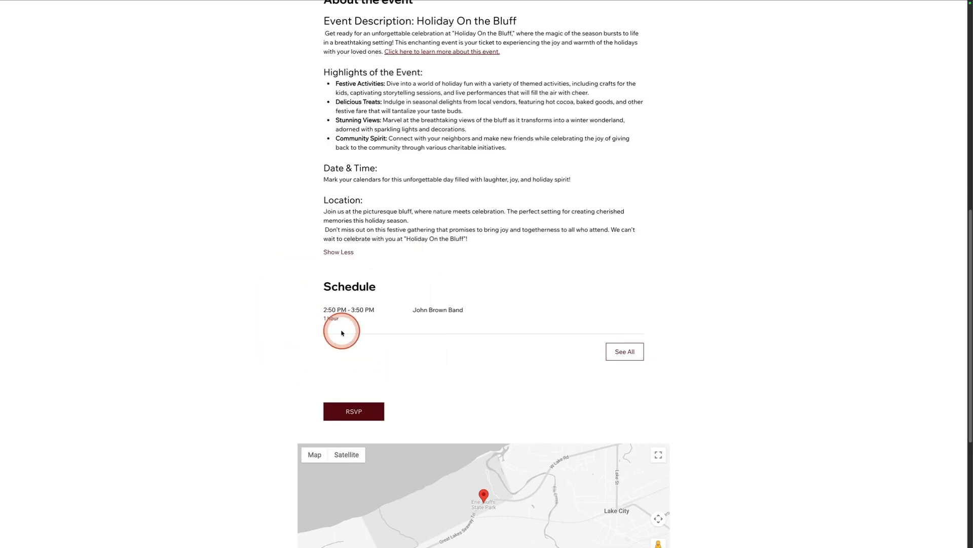
View the event's full schedule, return to the event page through Get Tickets, and open the RSVP.
click(631, 356)
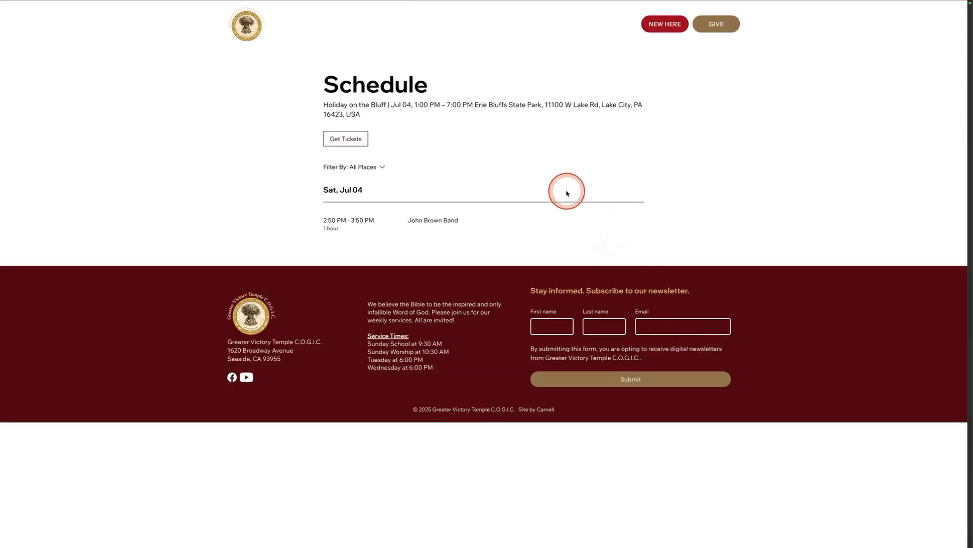
click(347, 139)
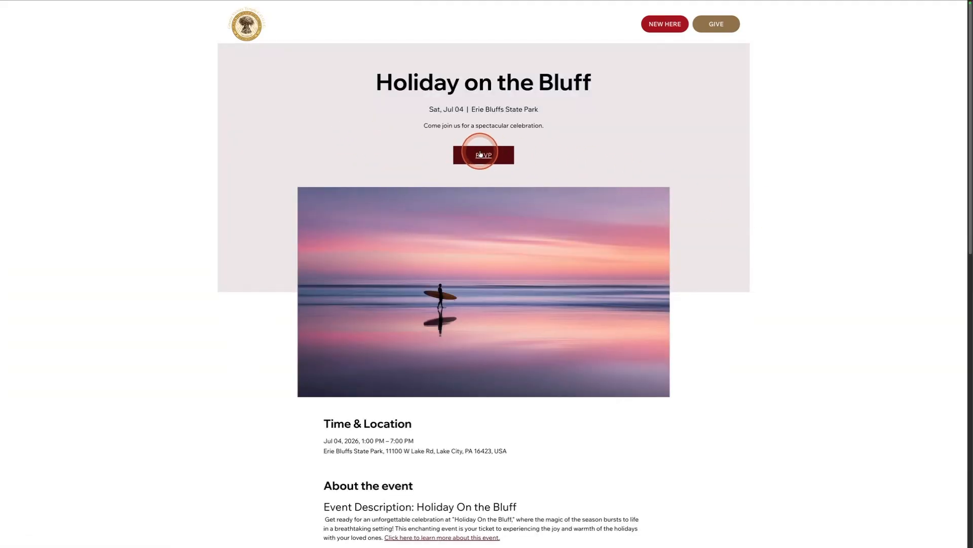
click(486, 157)
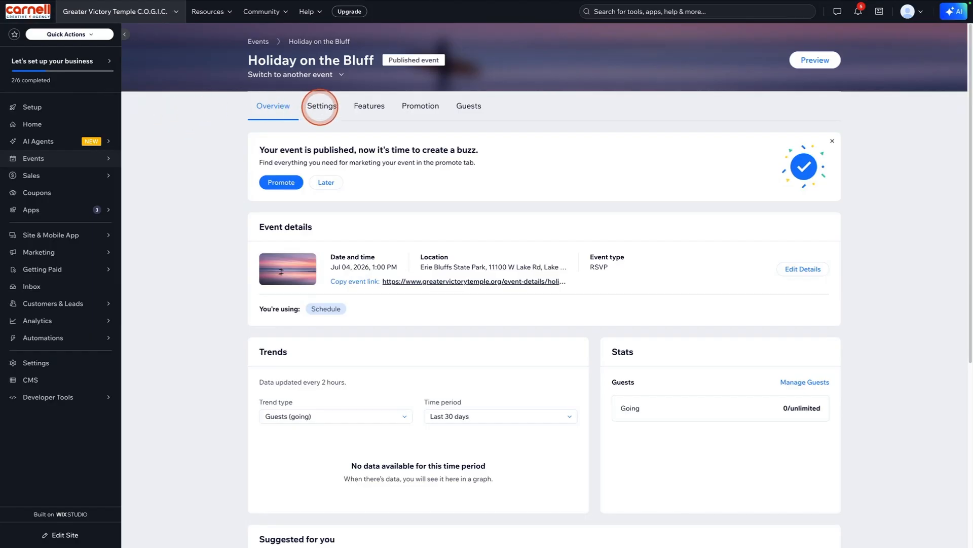
Review the Holiday on the Bluff event's registration, message, policy and email settings.
click(319, 106)
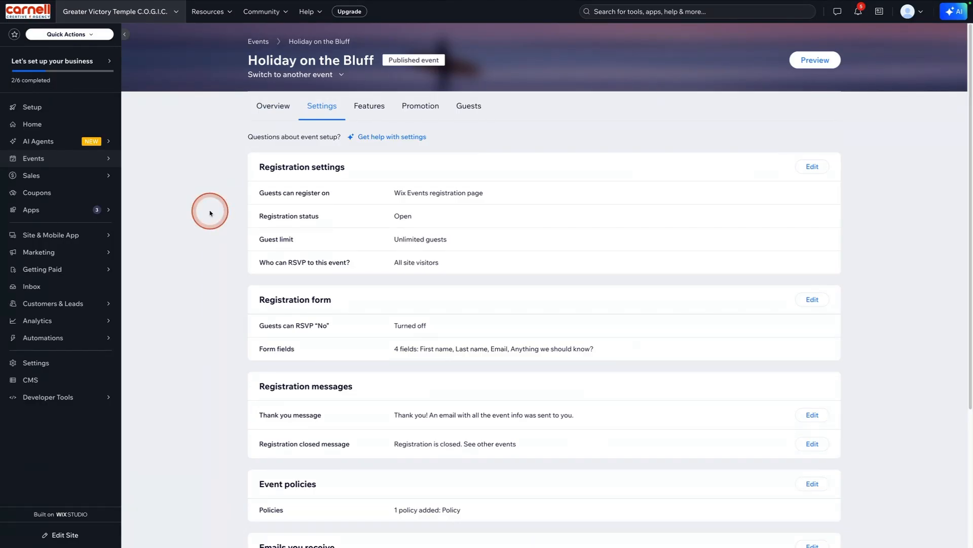
scroll(211, 209, down, 4)
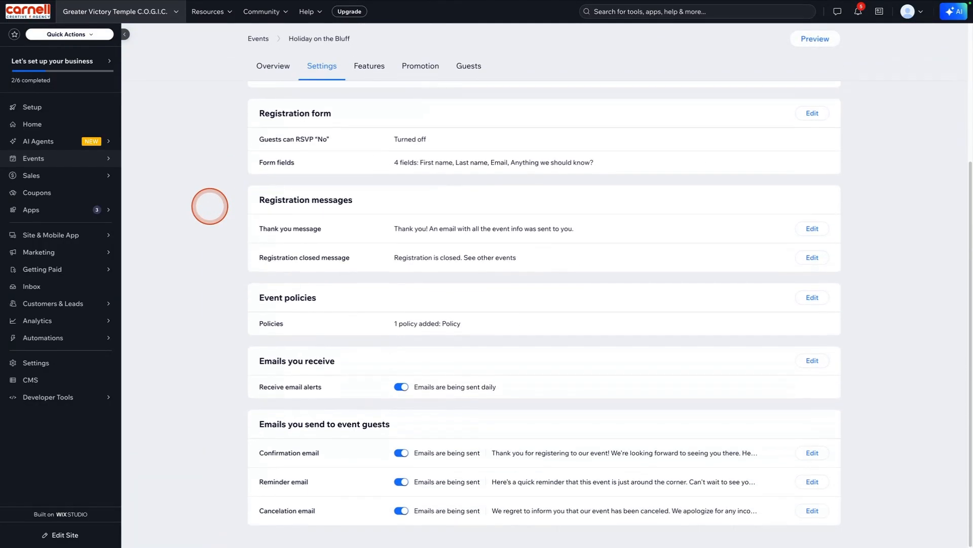
scroll(210, 207, up, 4)
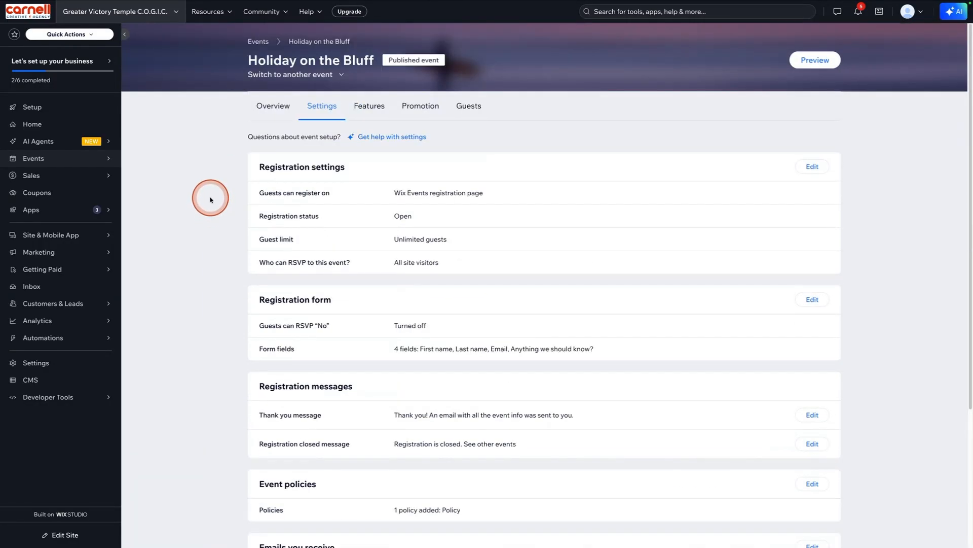
Open the Holiday on the Bluff event details for editing and examine the event type description.
click(260, 106)
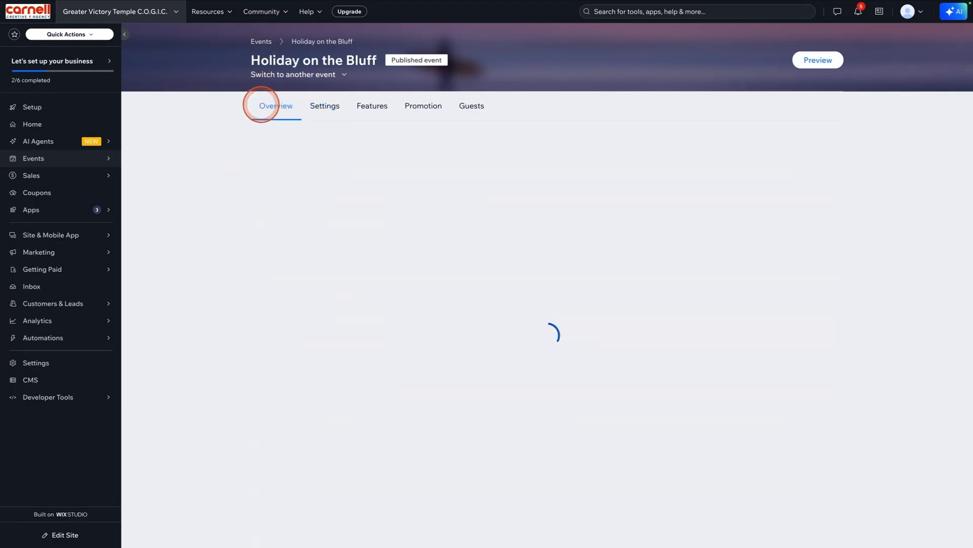
click(825, 278)
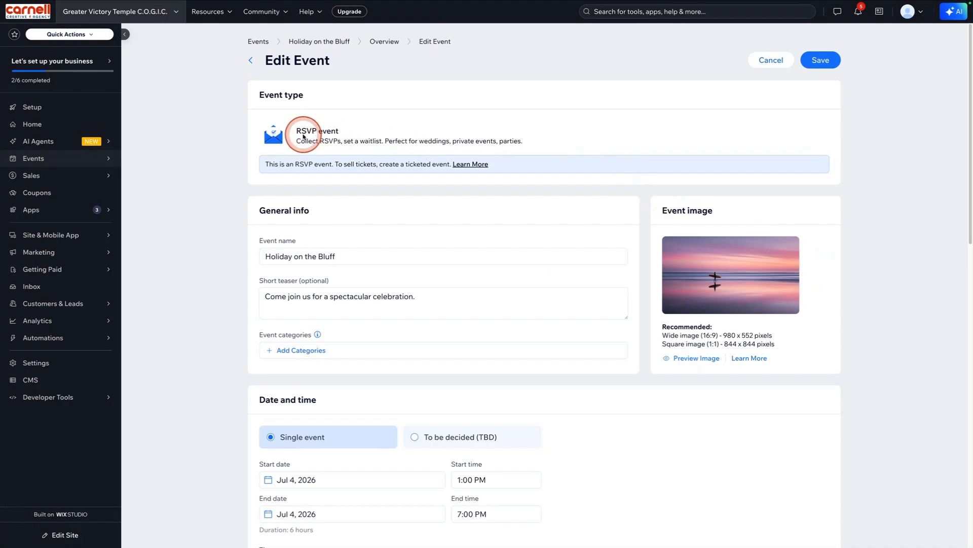
drag(295, 130, 551, 148)
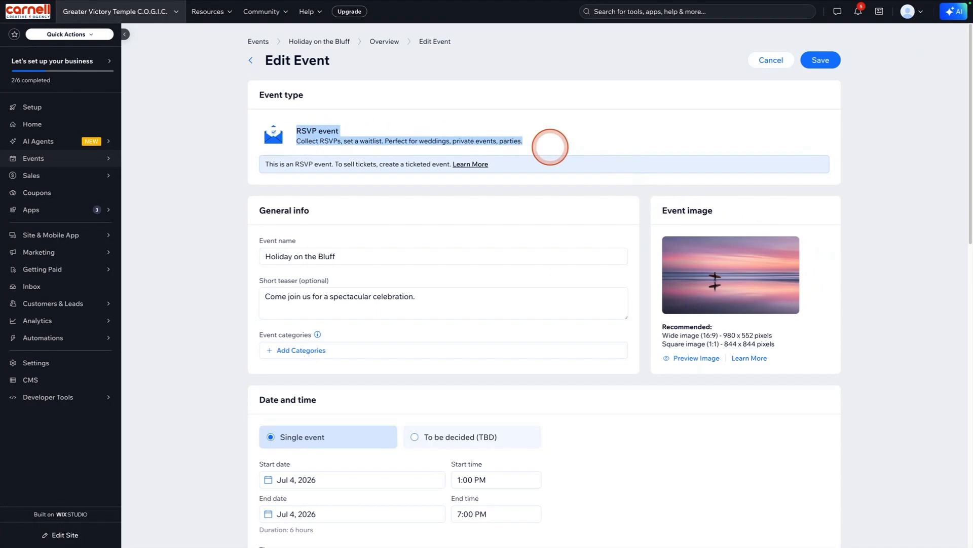
click(553, 145)
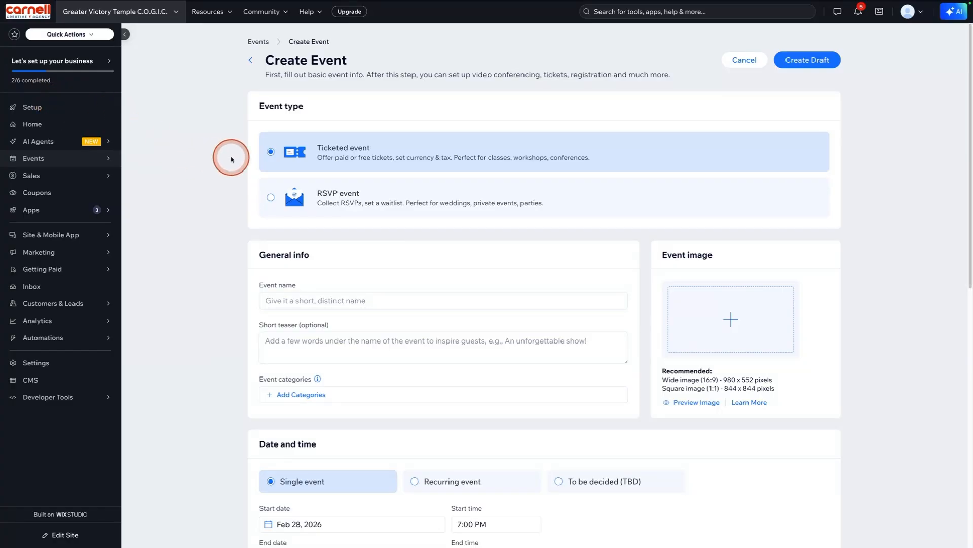
Name the new ticketed event "School Field trip" and assign it to the Children category.
click(274, 300)
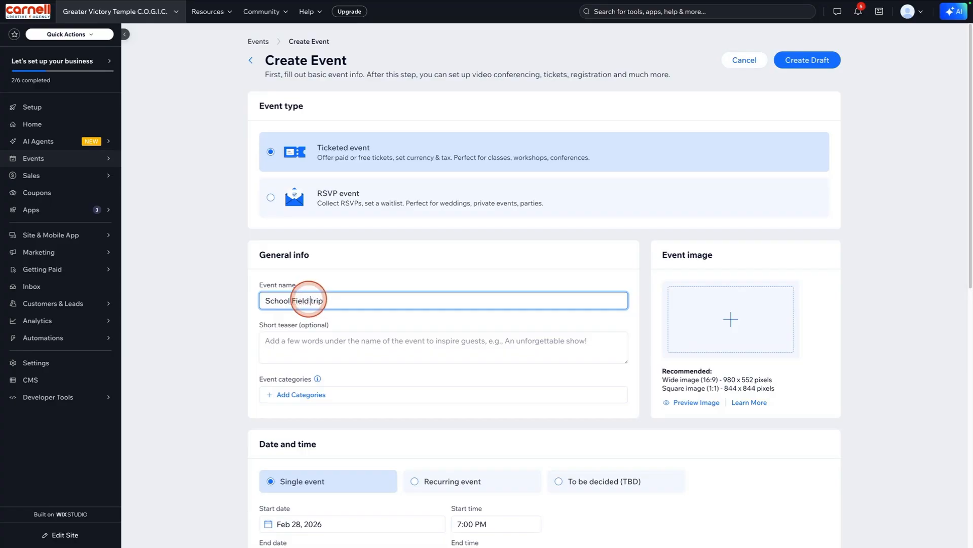
scroll(180, 299, down, 5)
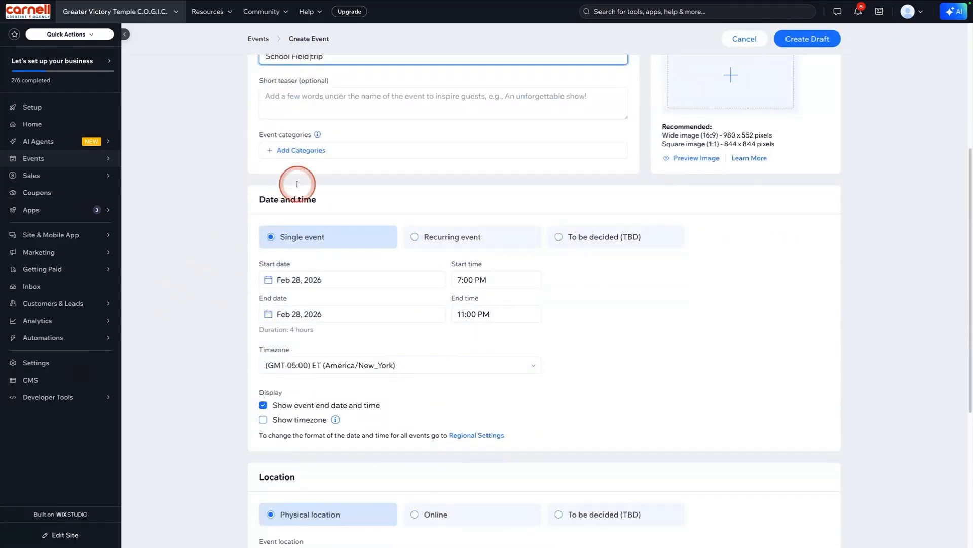
click(309, 150)
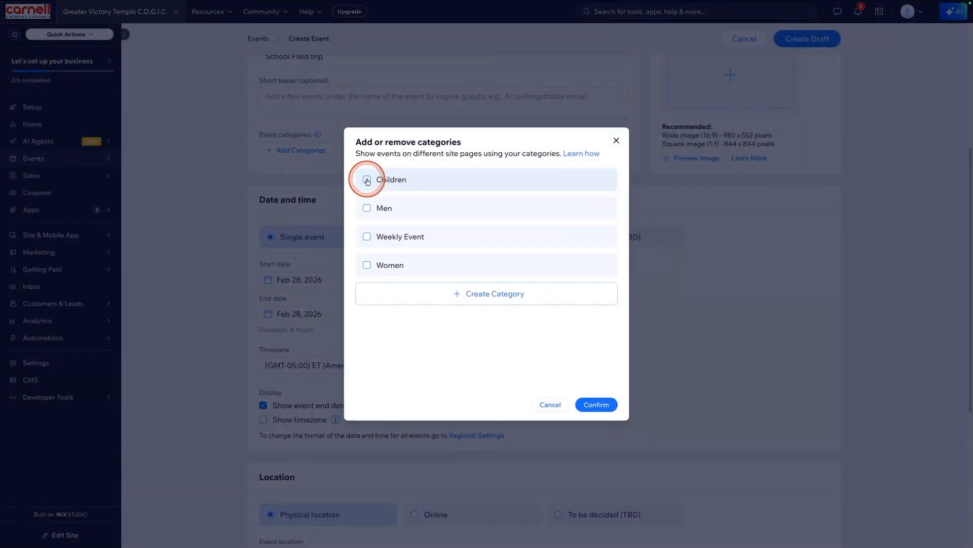
click(596, 404)
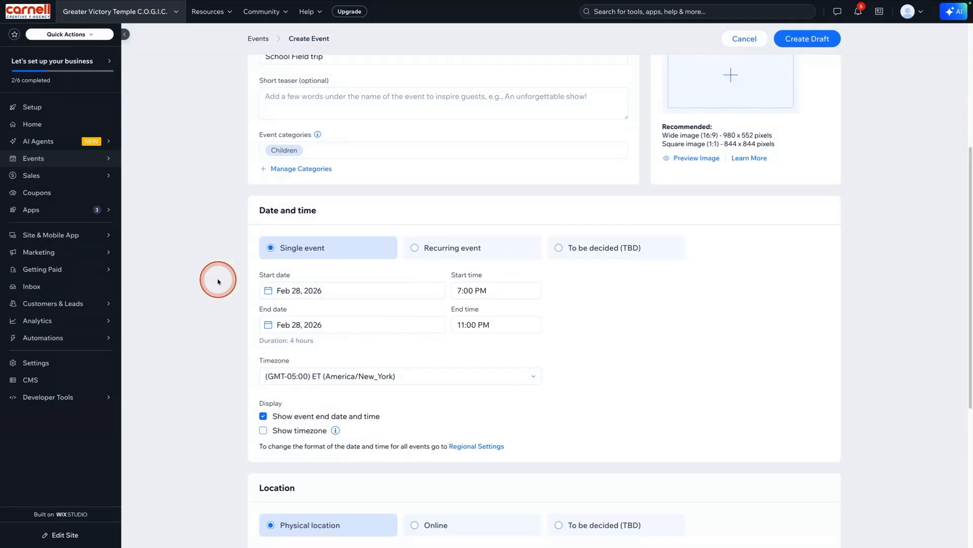
Set the School Field trip event's start date to Mar 16, 2026.
click(375, 290)
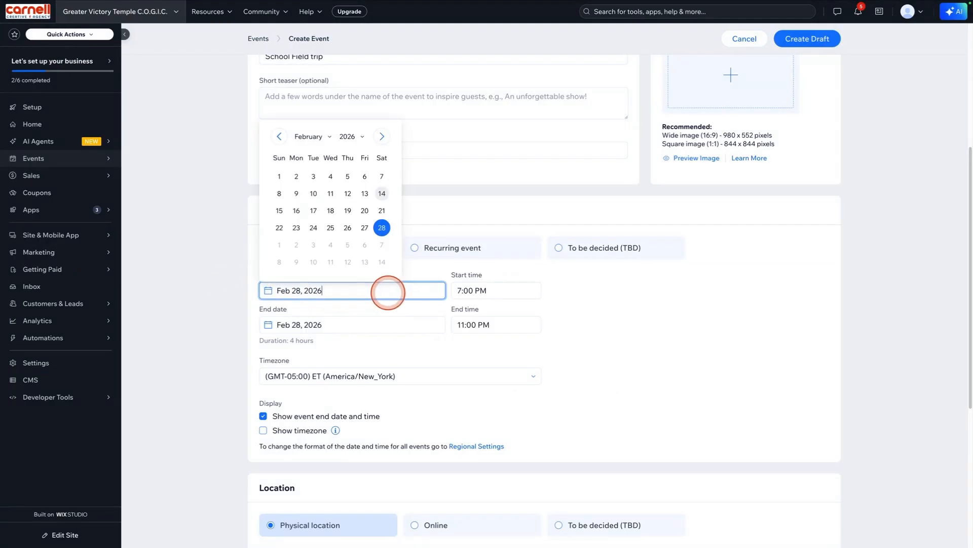
click(382, 136)
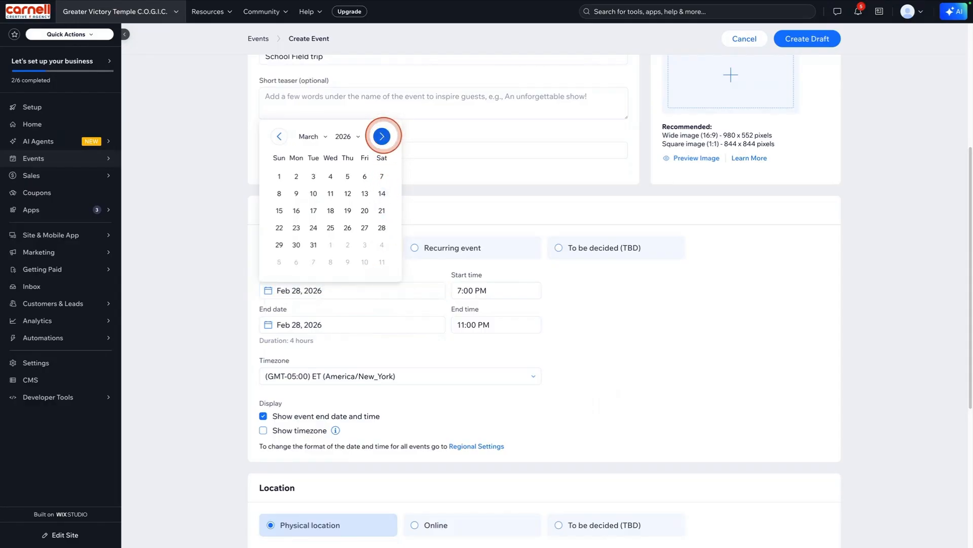
click(293, 212)
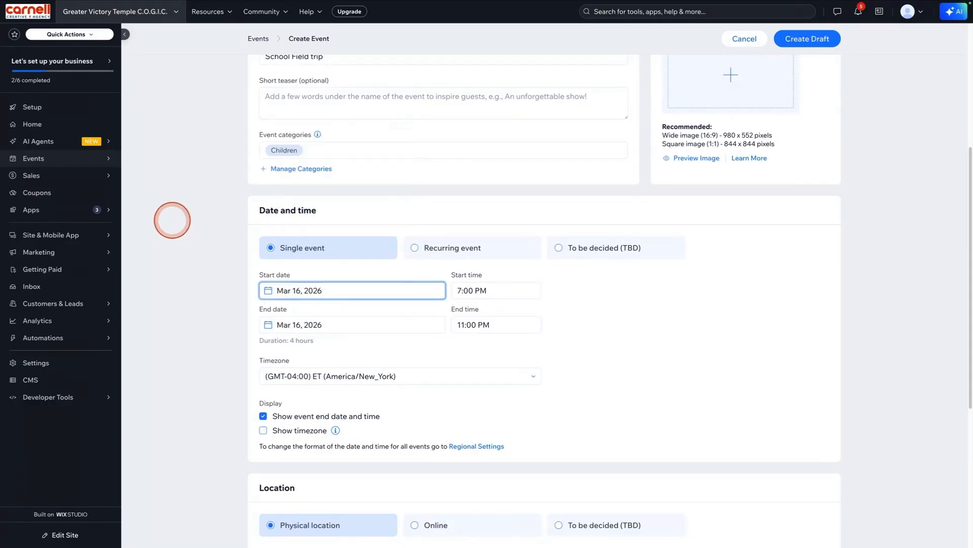
Set the School Field trip event's start time to 11:00 AM.
click(527, 292)
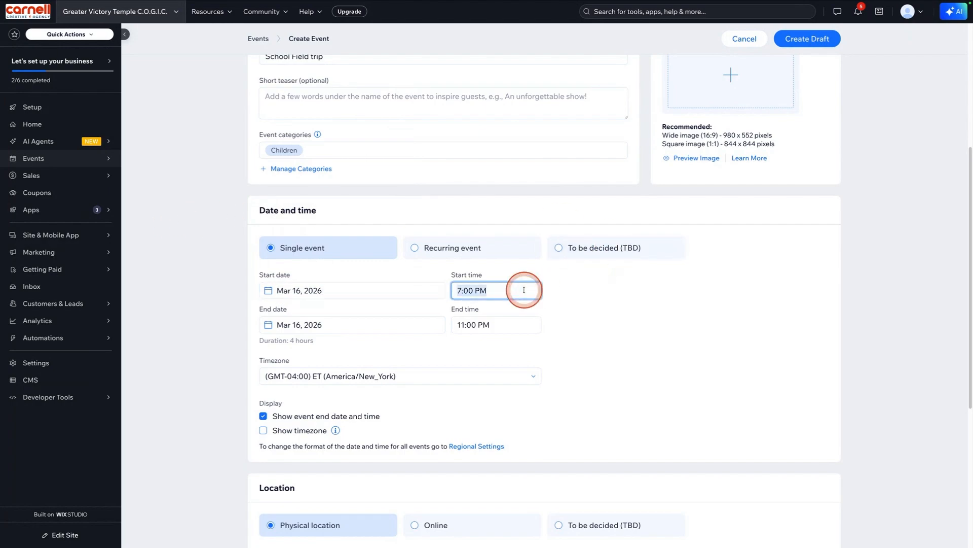
click(542, 306)
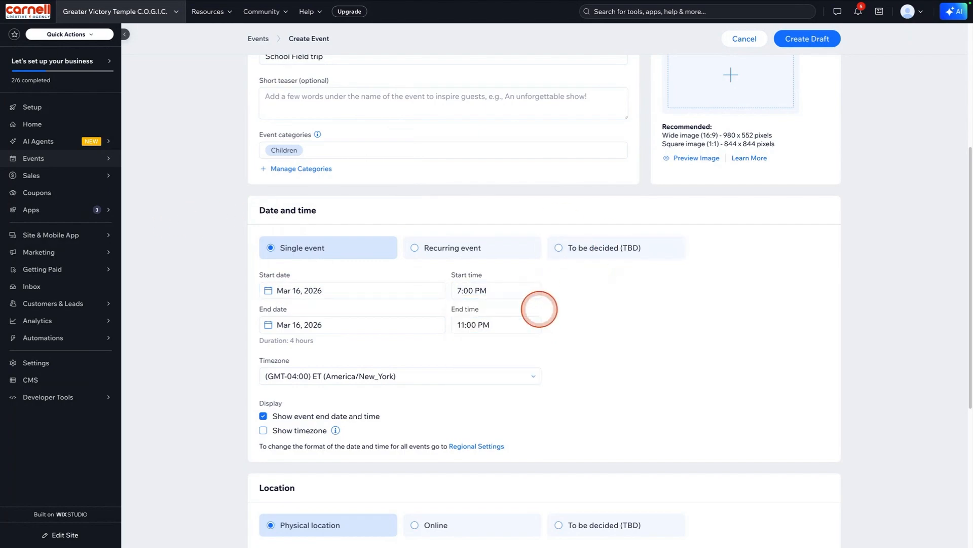
click(533, 295)
scroll(538, 314, up, 6)
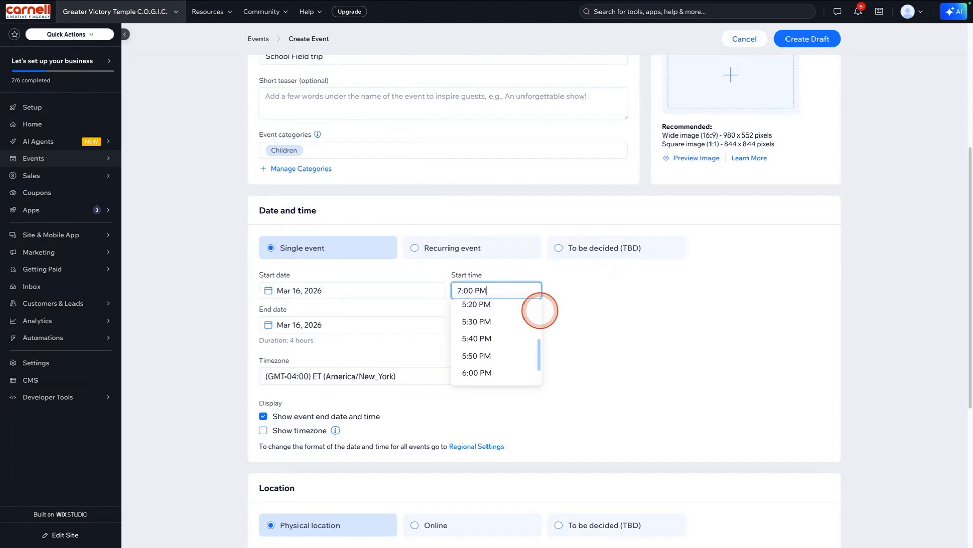
scroll(532, 325, up, 15)
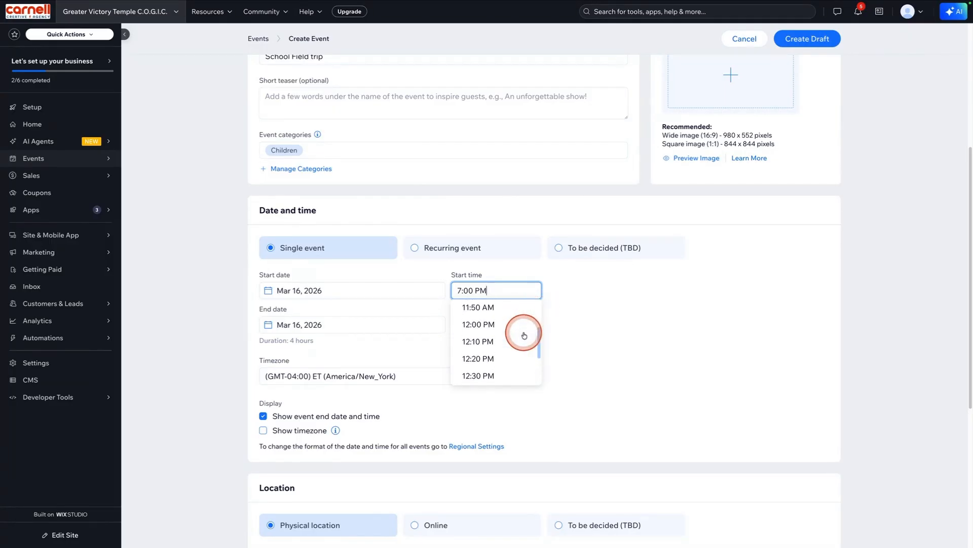
scroll(523, 332, up, 4)
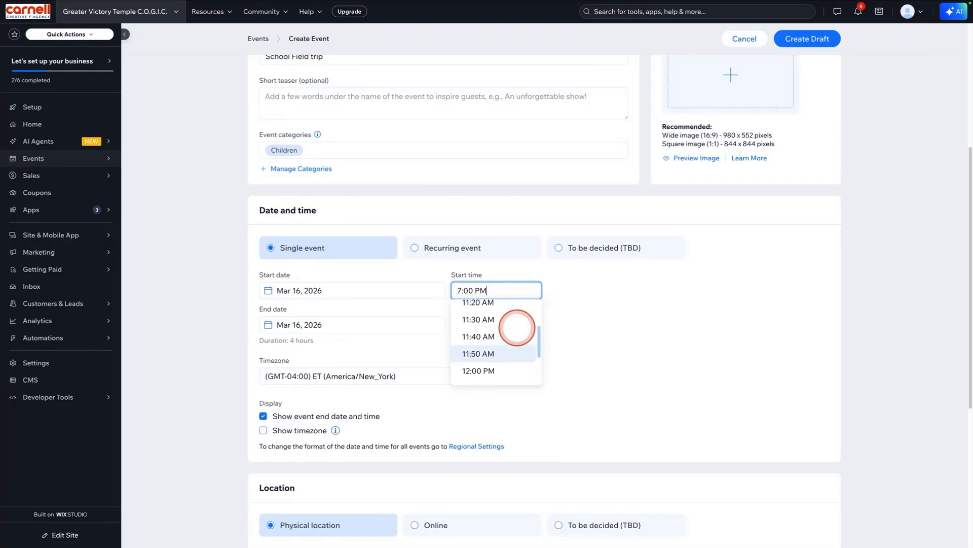
click(499, 329)
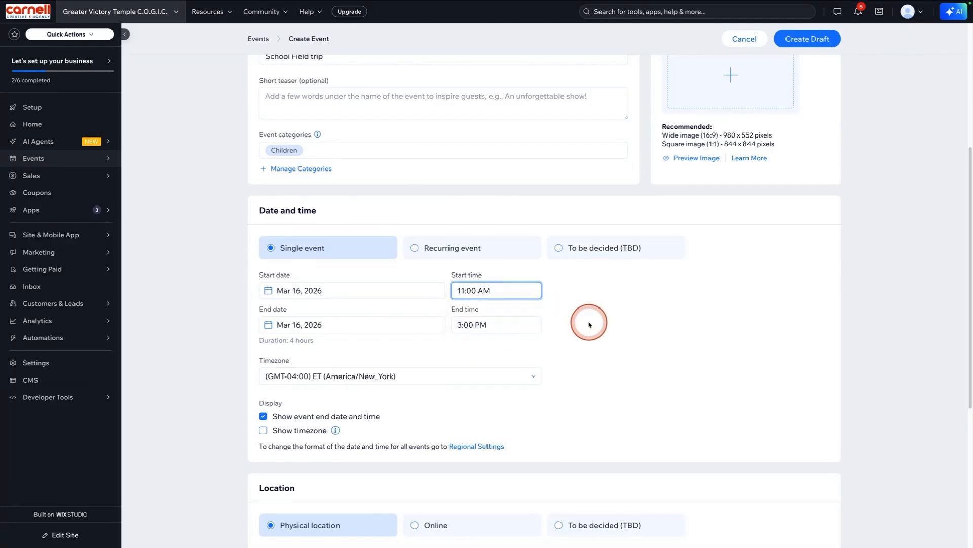
Set the School Field trip event's end time to 1:30 PM.
click(526, 323)
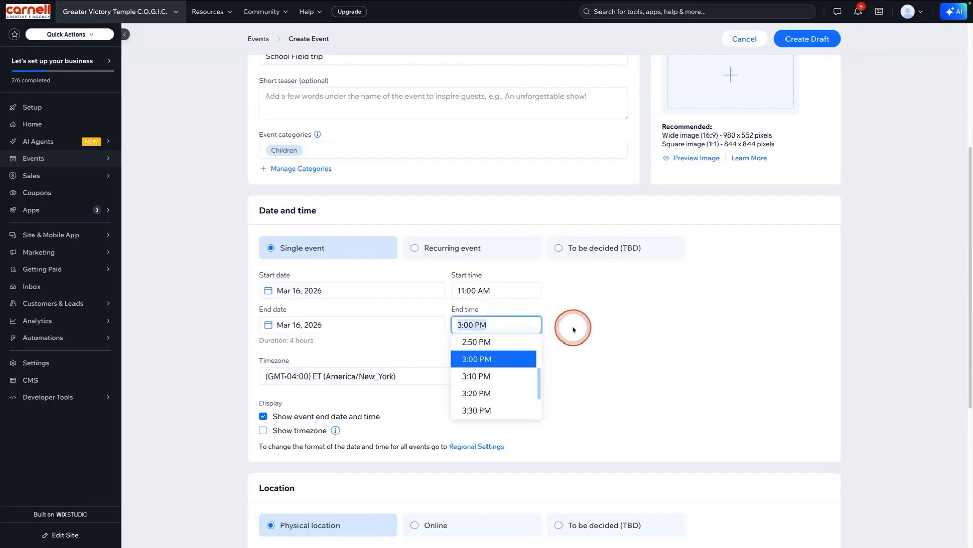
click(509, 358)
click(525, 329)
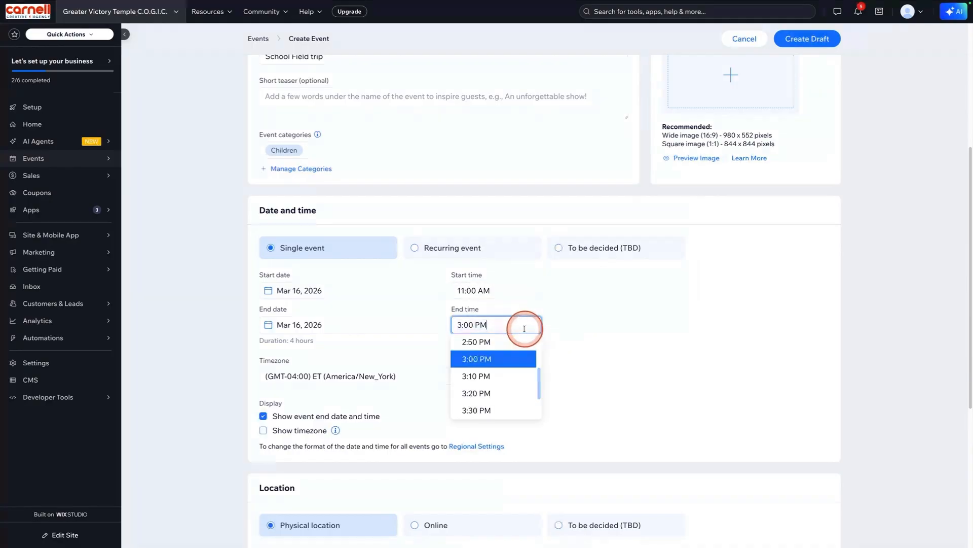
scroll(511, 354, up, 5)
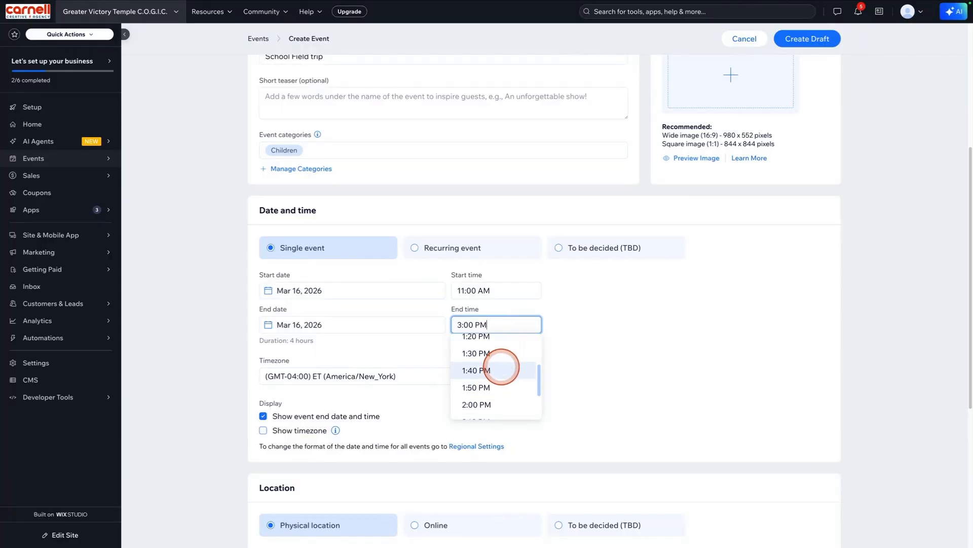
click(502, 358)
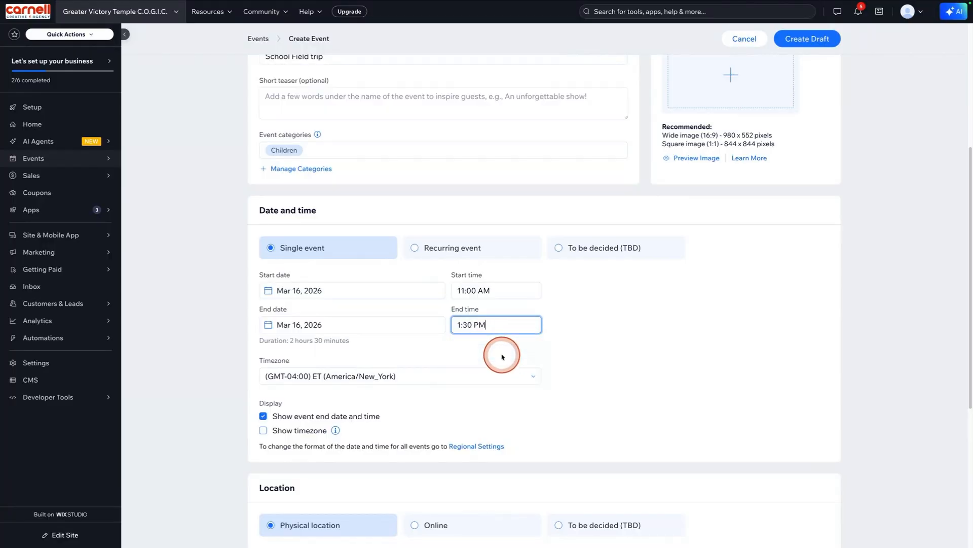
scroll(619, 344, down, 1)
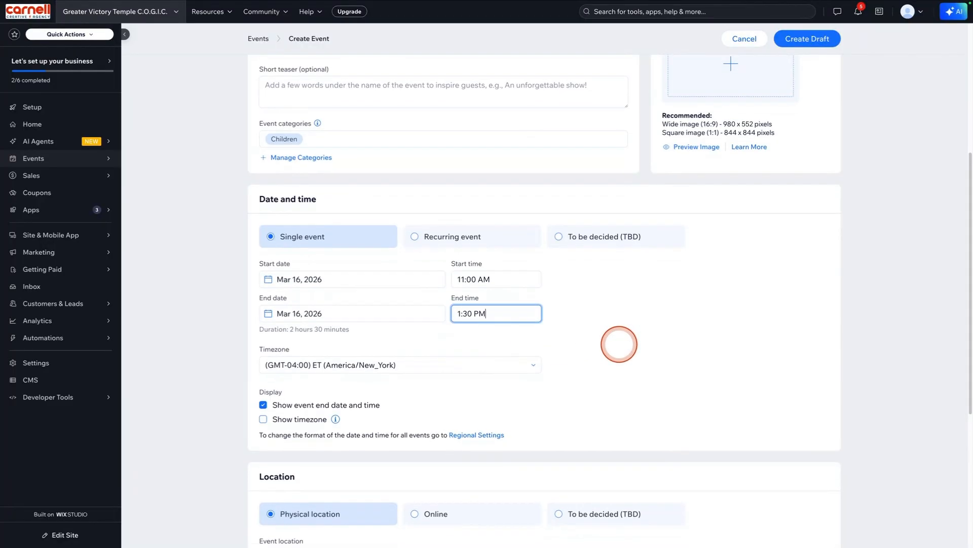
Set the event's physical location to the Topgolf venue in Colorado Springs, CO, by searching for "Top Golf".
scroll(583, 307, down, 2)
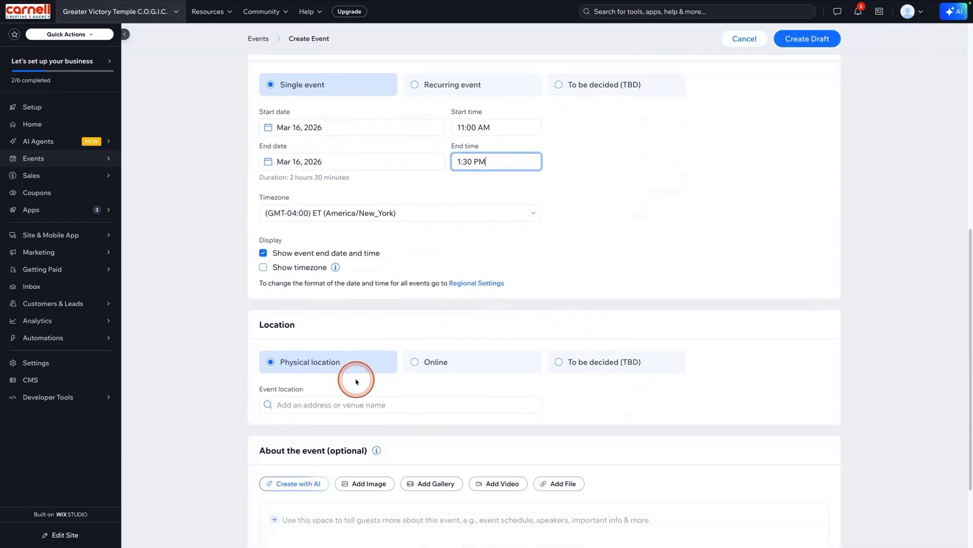
scroll(641, 388, down, 1)
click(425, 336)
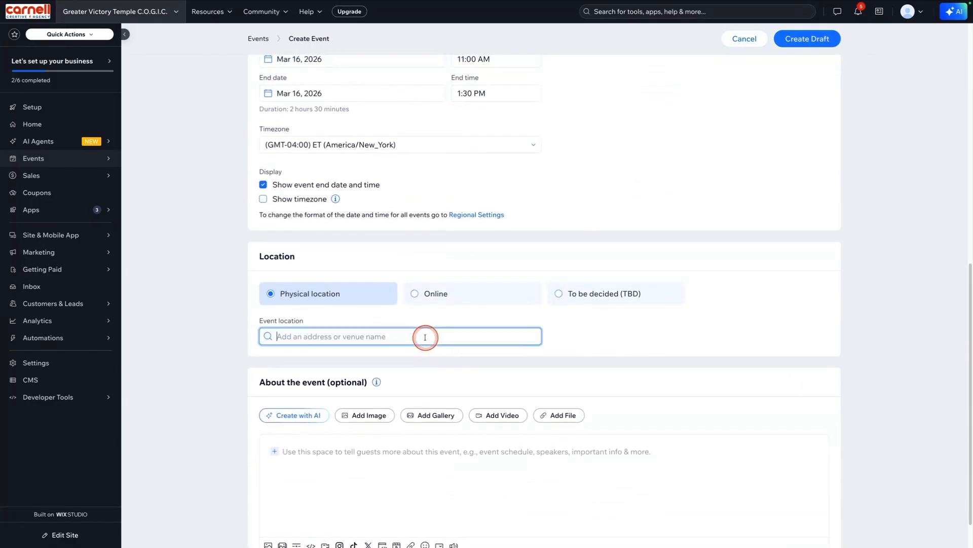
text(Top Golf)
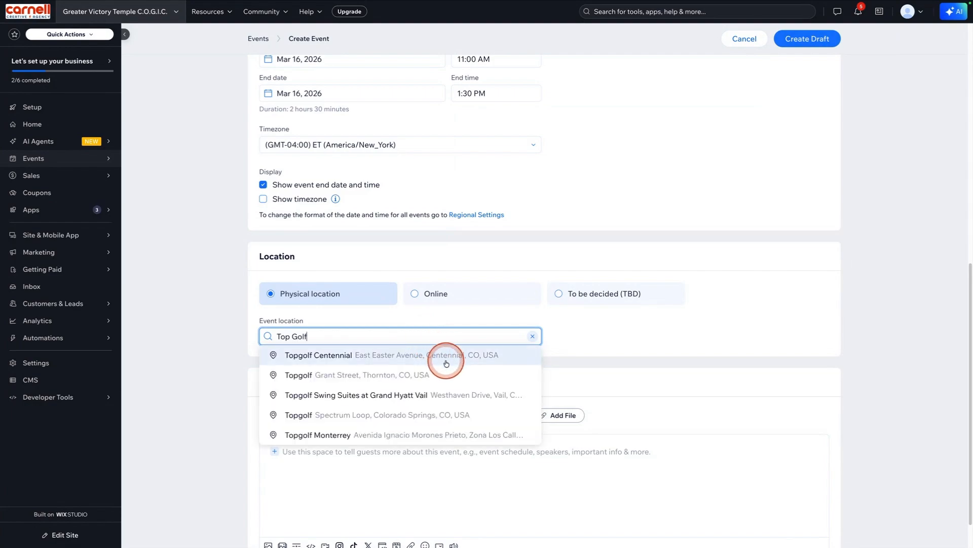
click(401, 415)
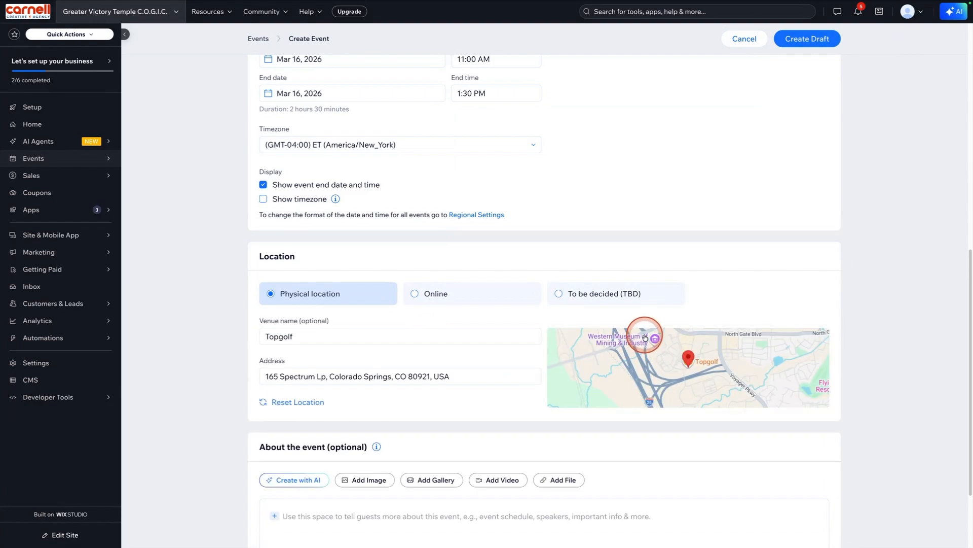
Generate the About the event description with AI as "Event Details for Top Golf Outing".
scroll(172, 290, down, 2)
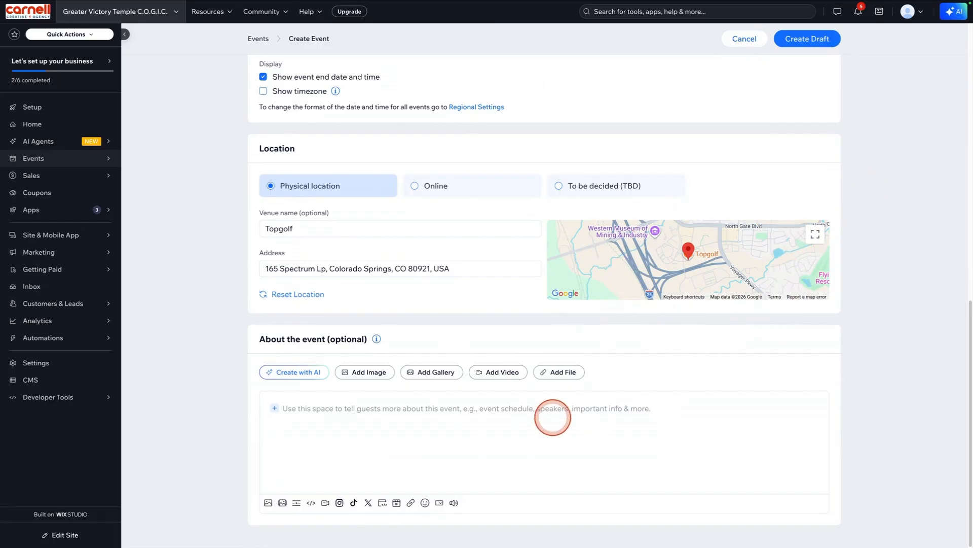
click(321, 409)
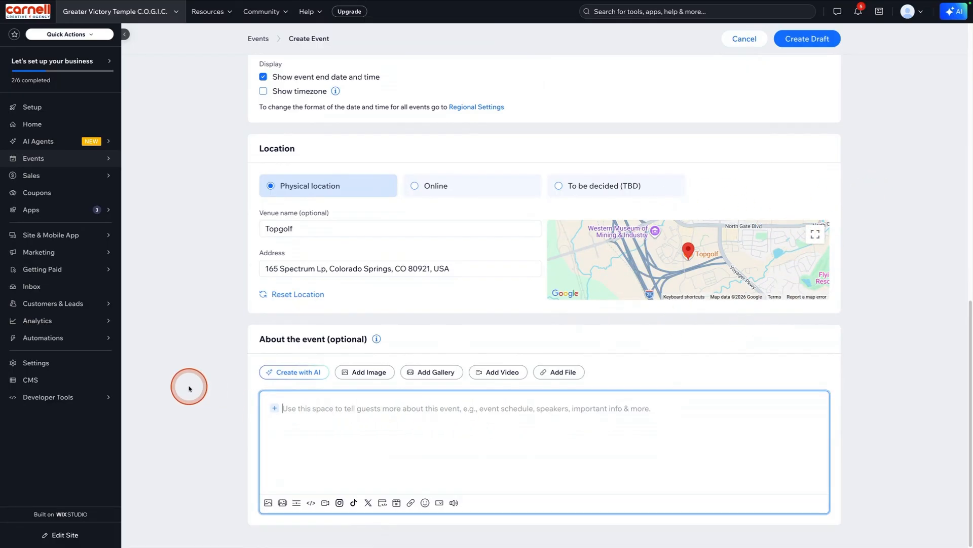
click(268, 371)
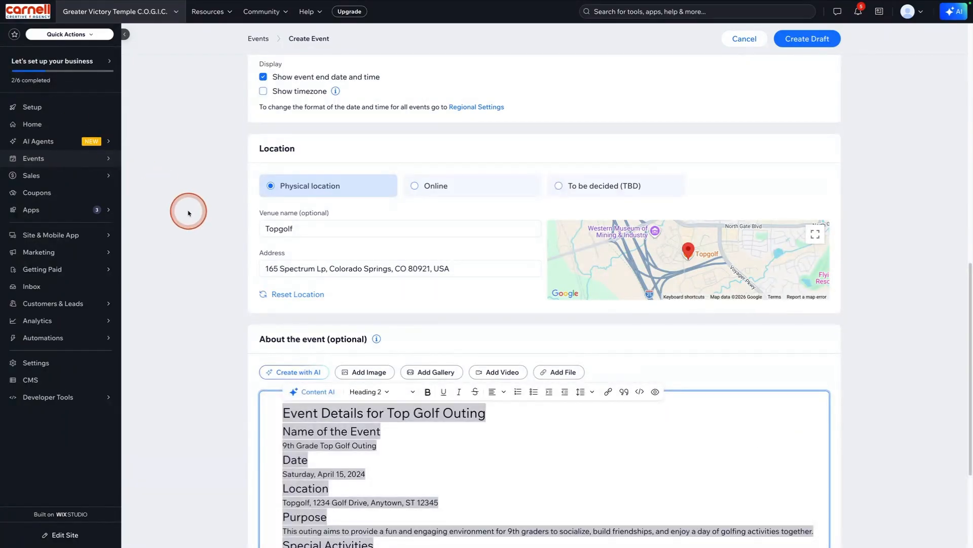
Insert a blank line above each section heading in the event description, from Name of the Event to RSVP Information.
scroll(198, 254, down, 3)
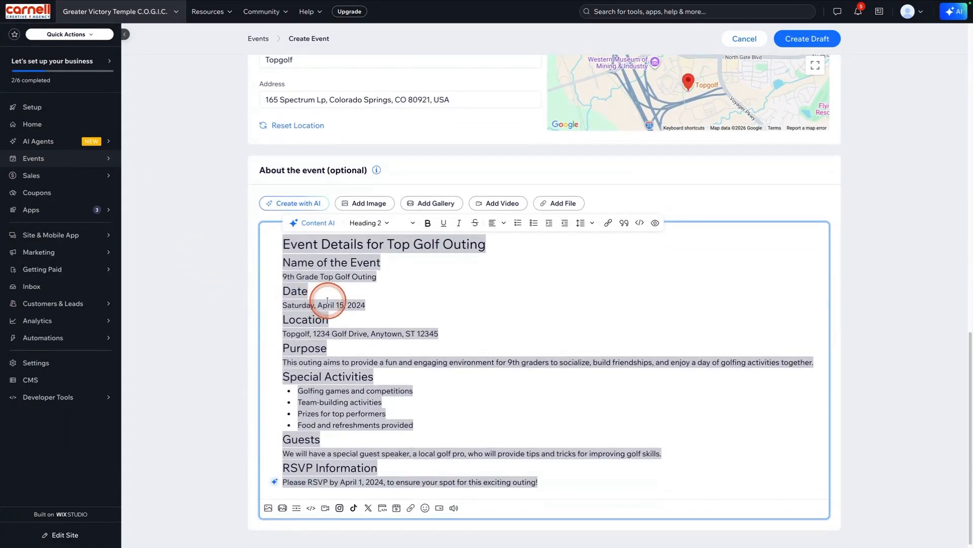
click(361, 283)
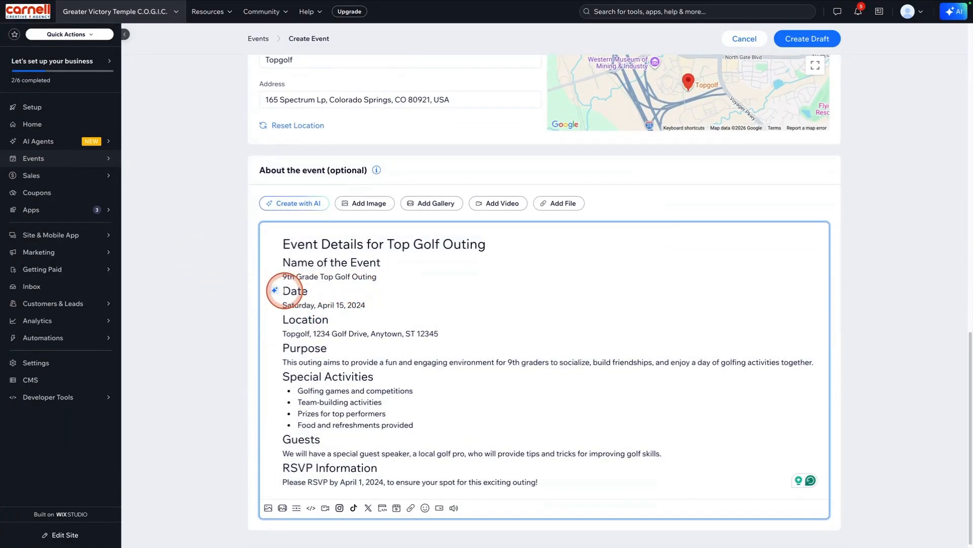
key(Return)
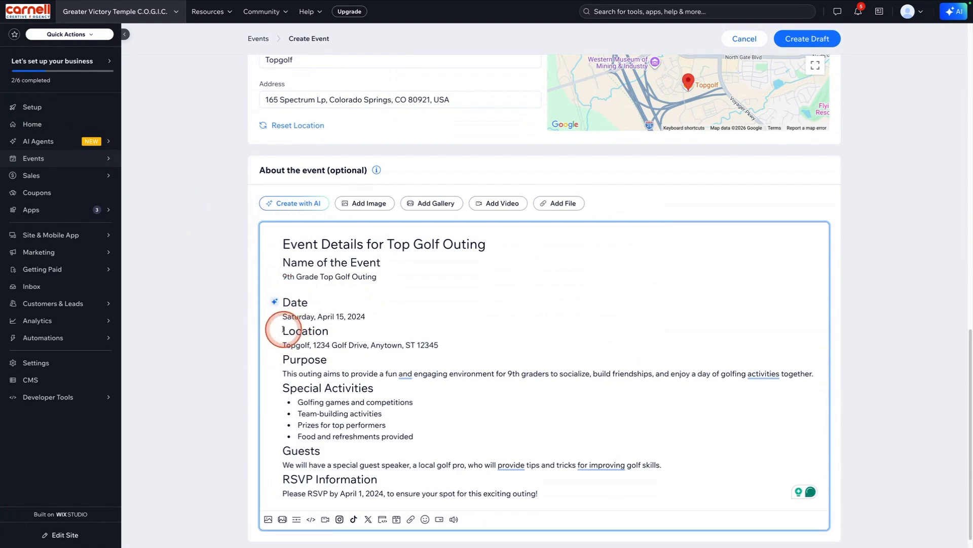
click(282, 331)
key(Return)
click(282, 370)
key(Return)
click(282, 411)
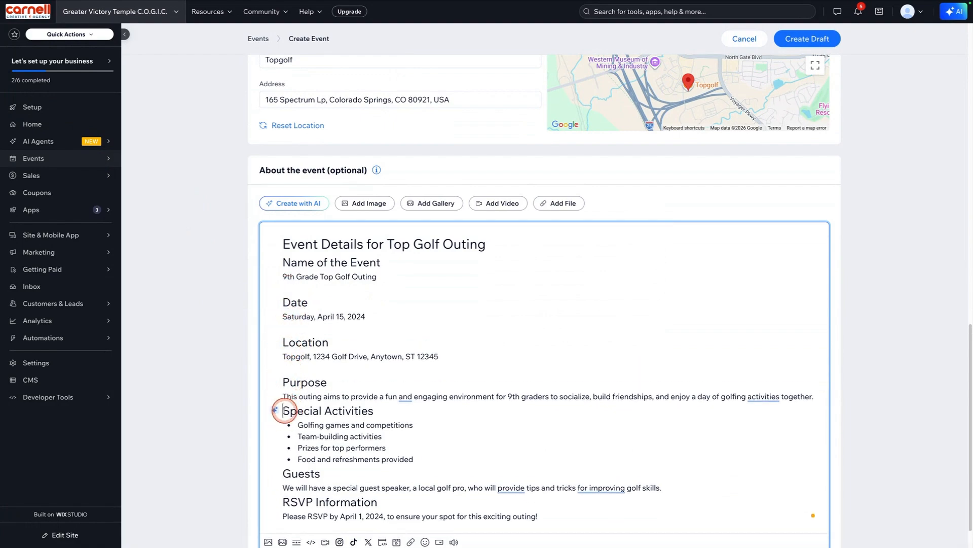
key(Return)
click(282, 484)
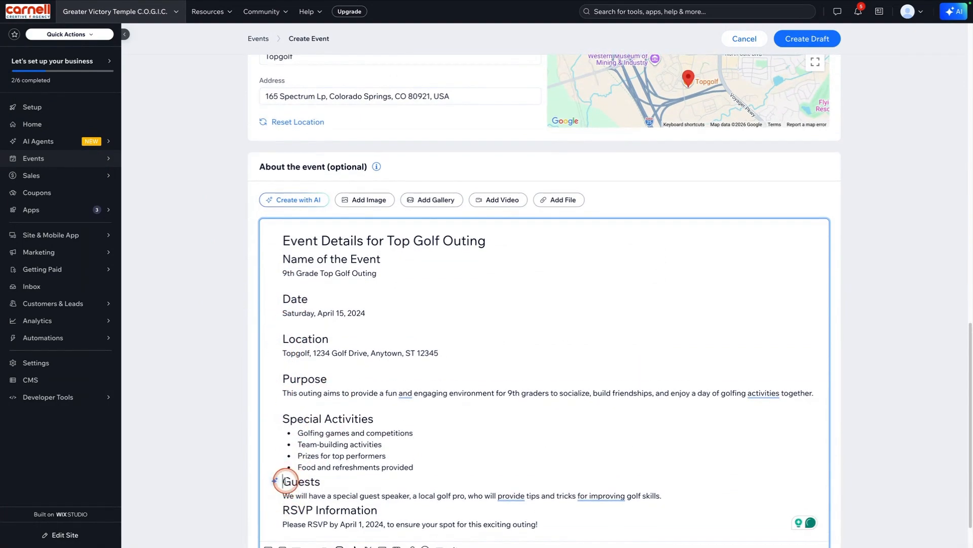
key(Return)
scroll(294, 450, down, 1)
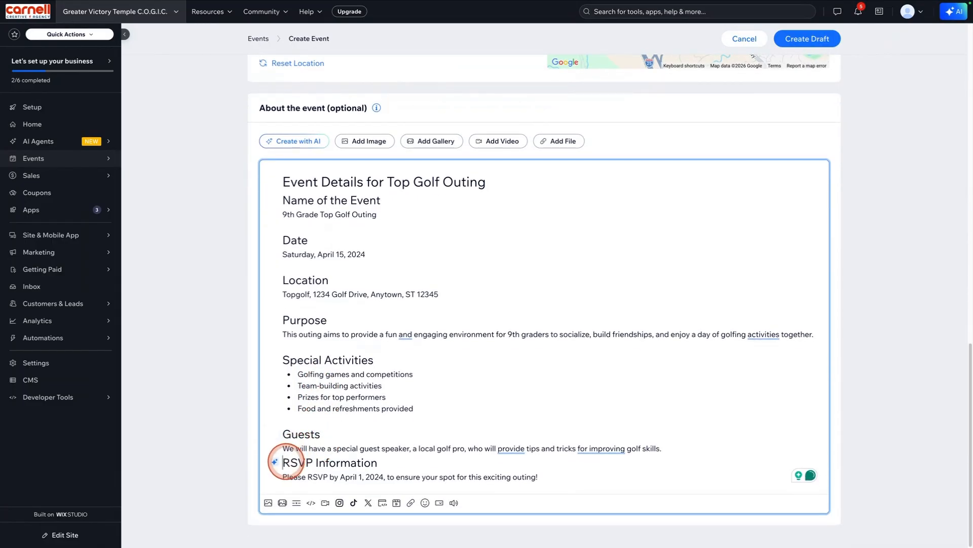
key(Return)
scroll(304, 329, up, 1)
click(283, 216)
key(Return)
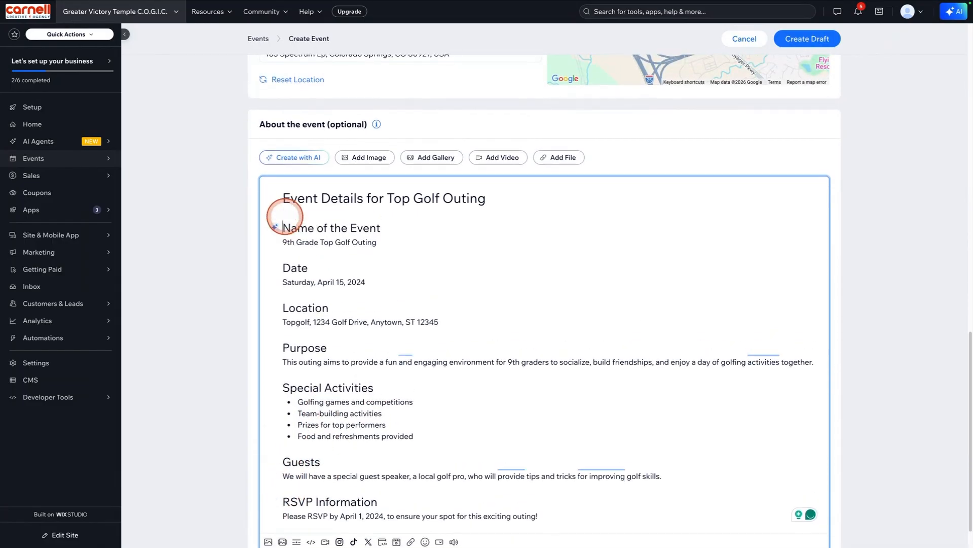
Make the description's title "Event Details for Top Golf Outing" bold and underlined.
triple_click(501, 198)
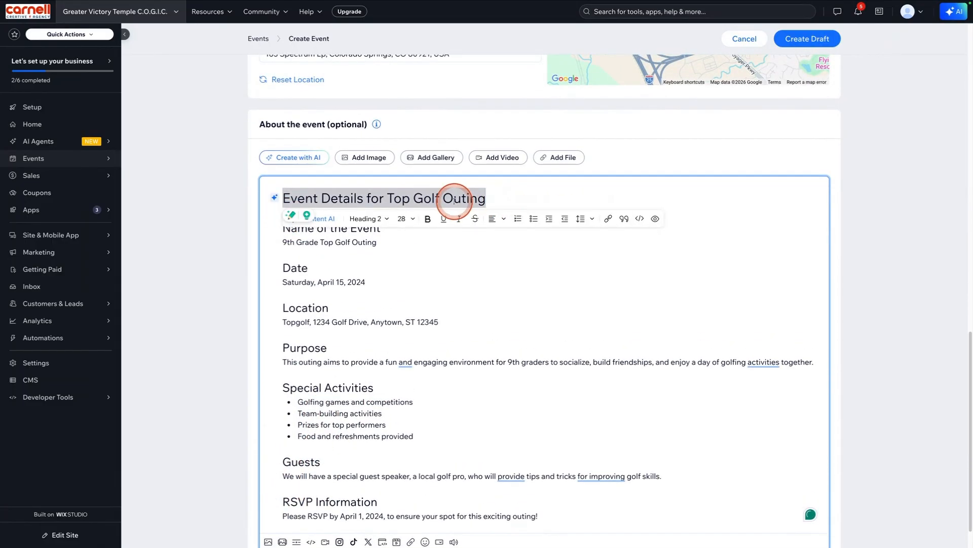
click(427, 219)
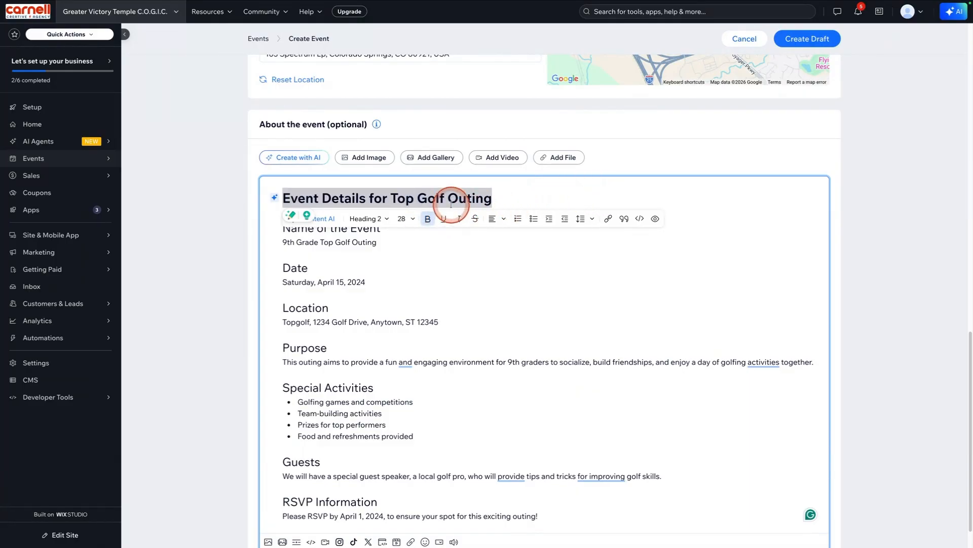
click(444, 220)
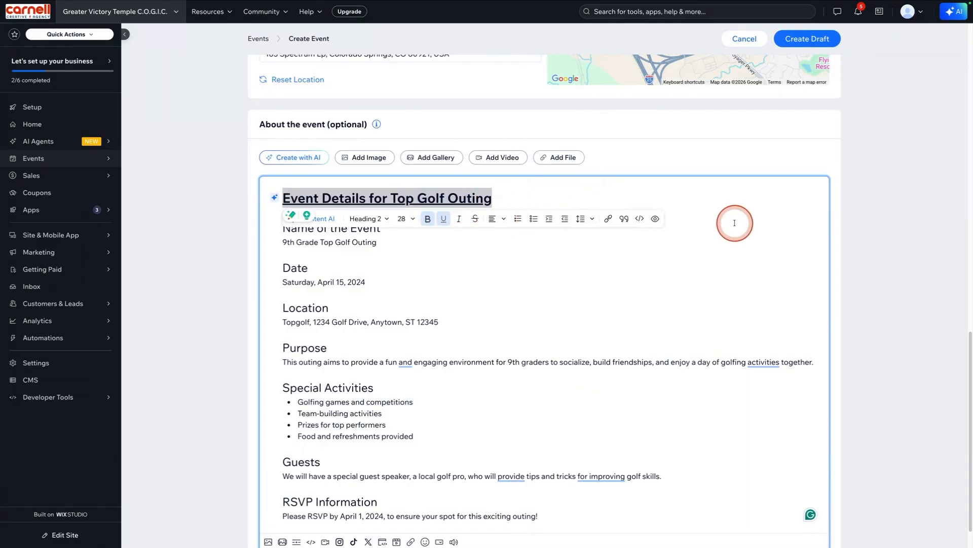
click(682, 242)
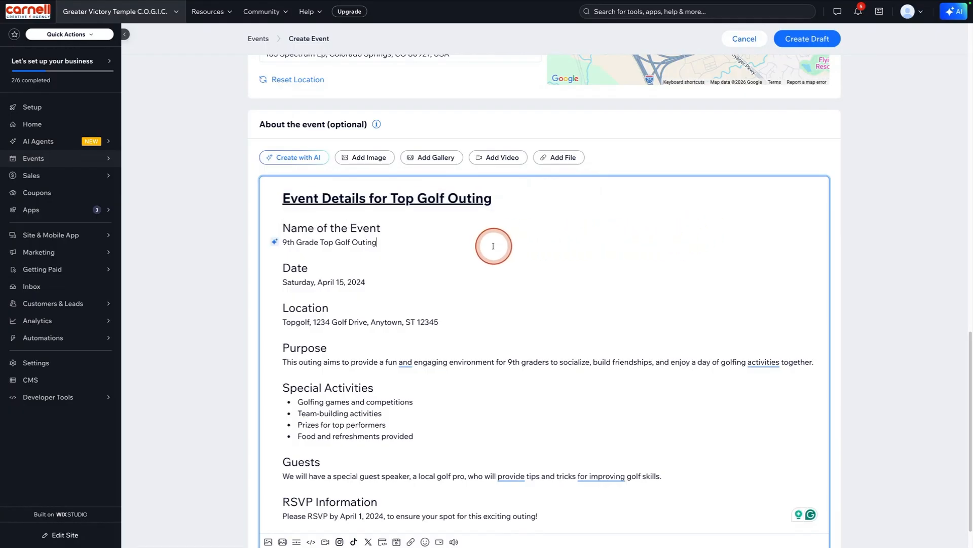
scroll(209, 277, down, 1)
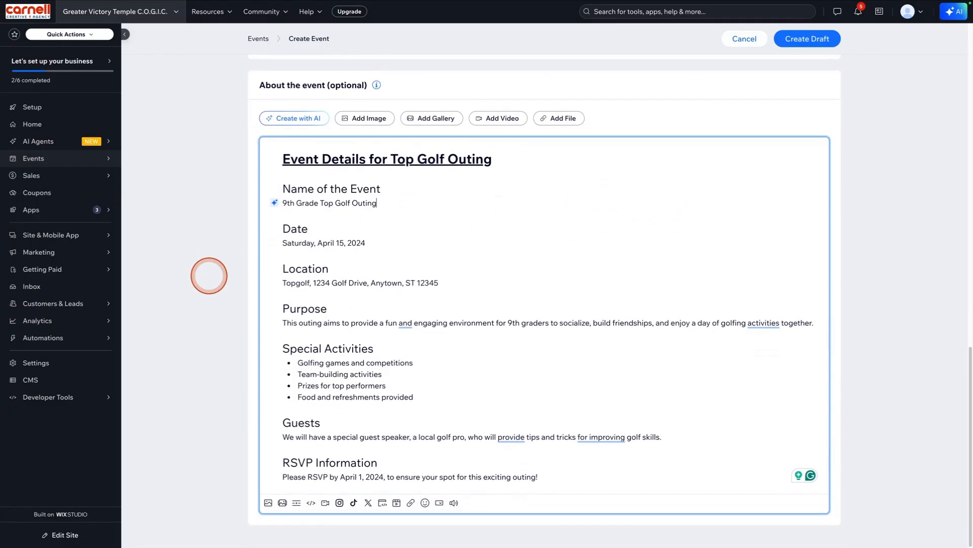
Start choosing an event image and search the Media from Wix library for "golf".
scroll(209, 275, up, 15)
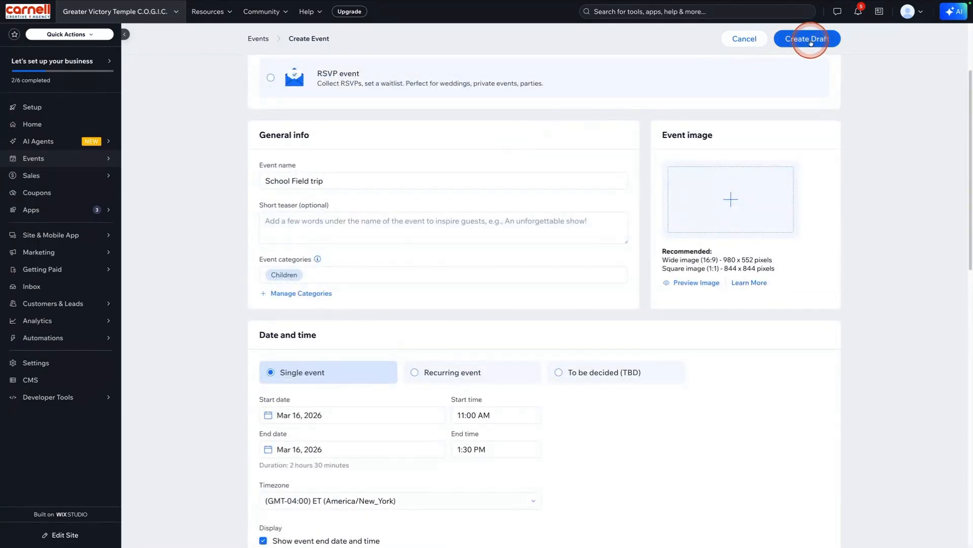
click(721, 186)
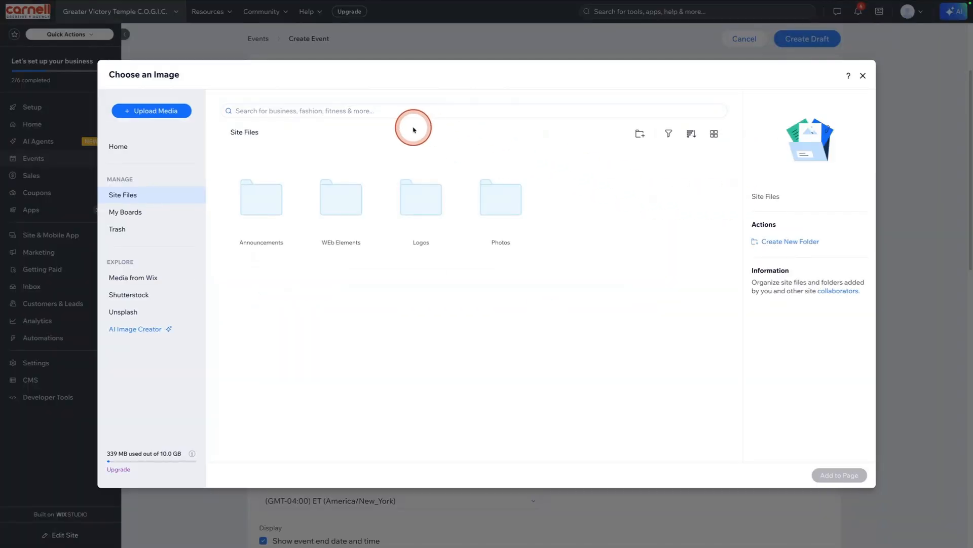
click(136, 277)
click(396, 116)
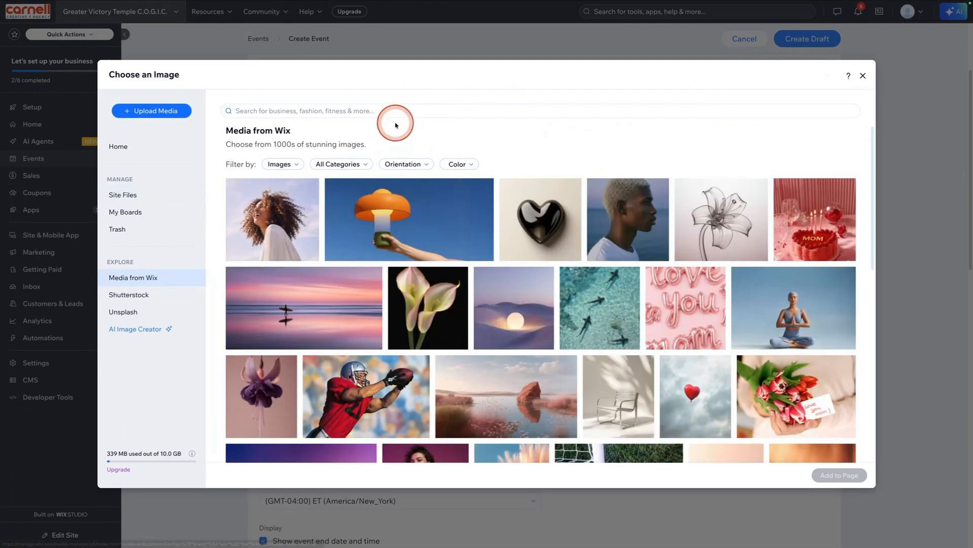
text(go)
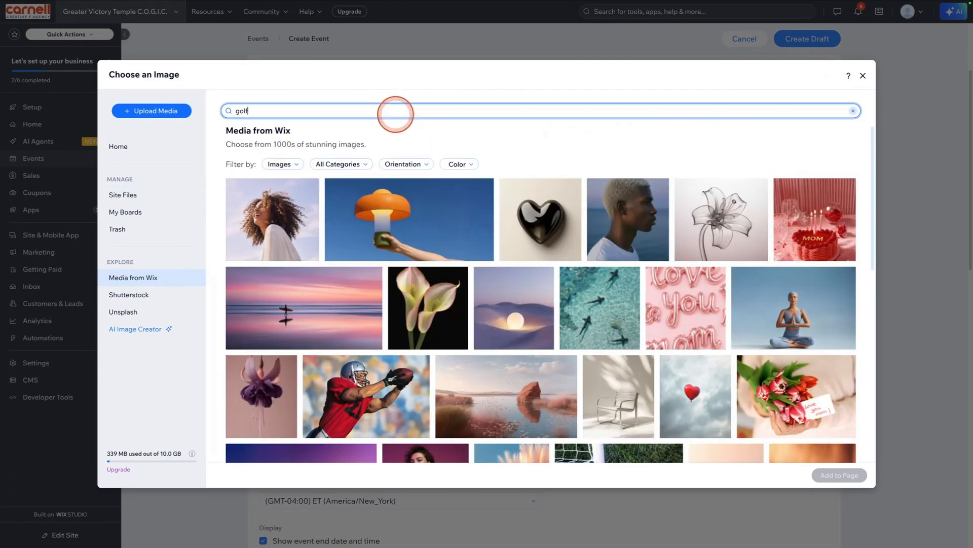
text(lf)
key(Return)
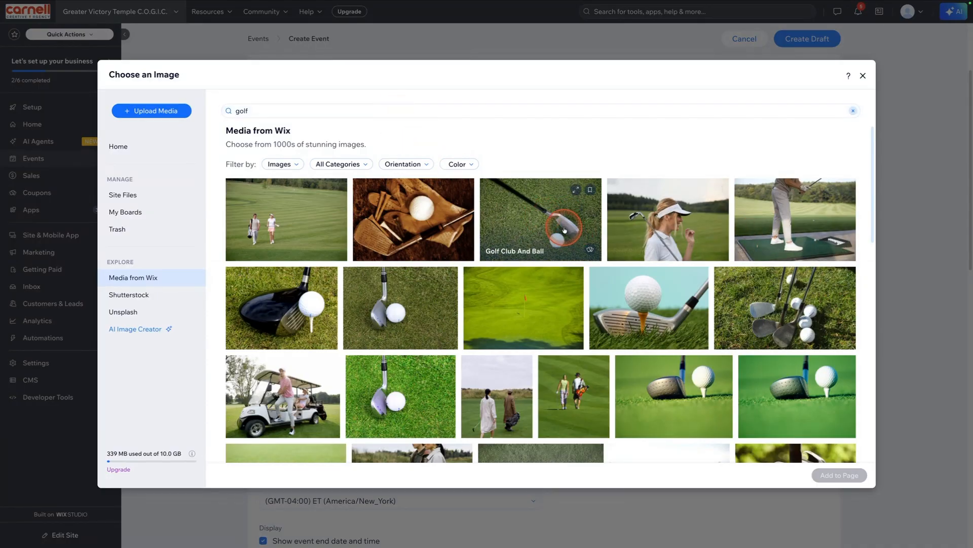
Set the Boy Playing Golf picture as the event image and create the event draft.
click(536, 226)
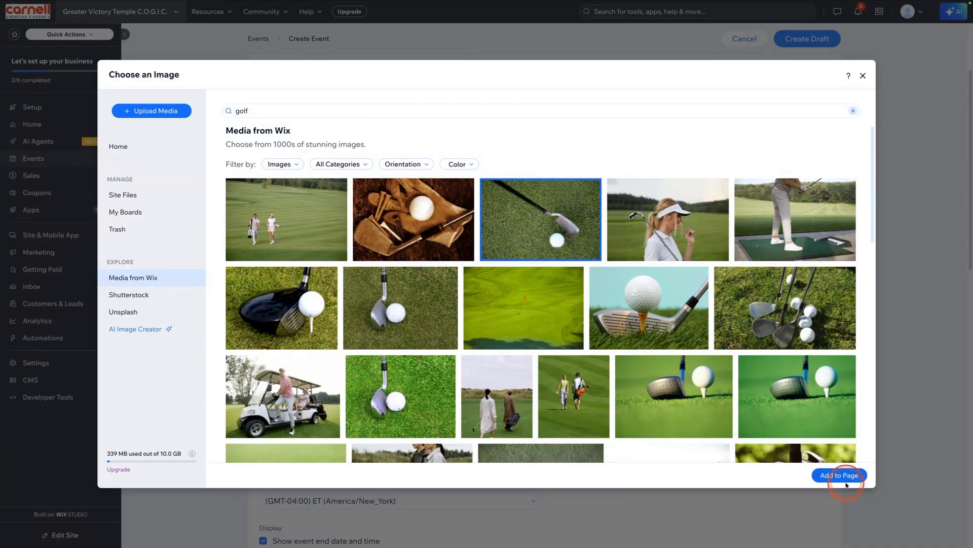
scroll(814, 411, down, 6)
scroll(814, 410, down, 10)
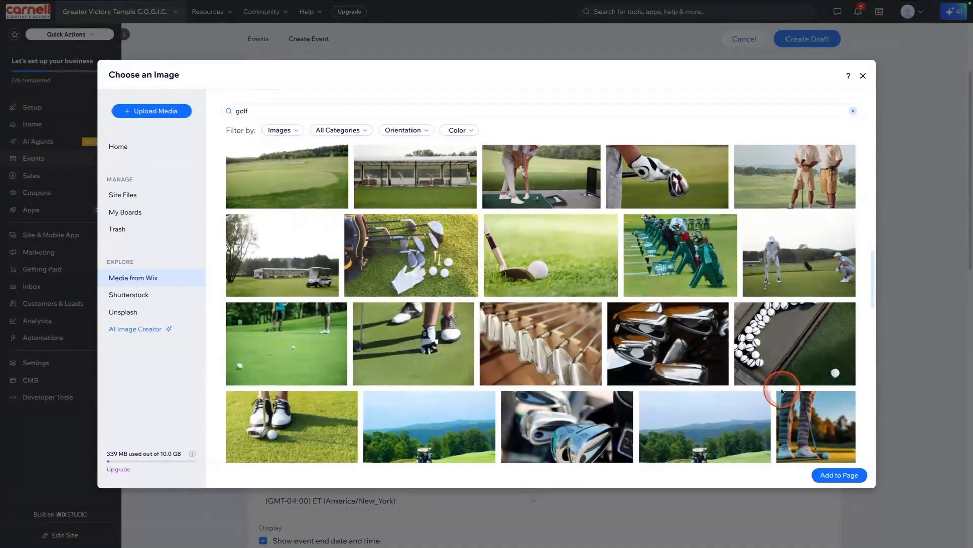
scroll(796, 400, down, 5)
scroll(783, 391, down, 2)
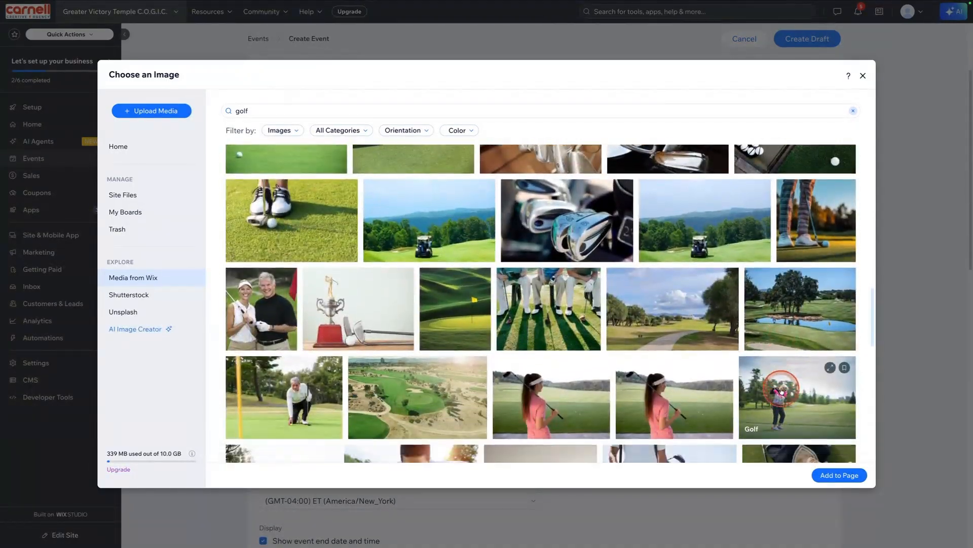
click(847, 475)
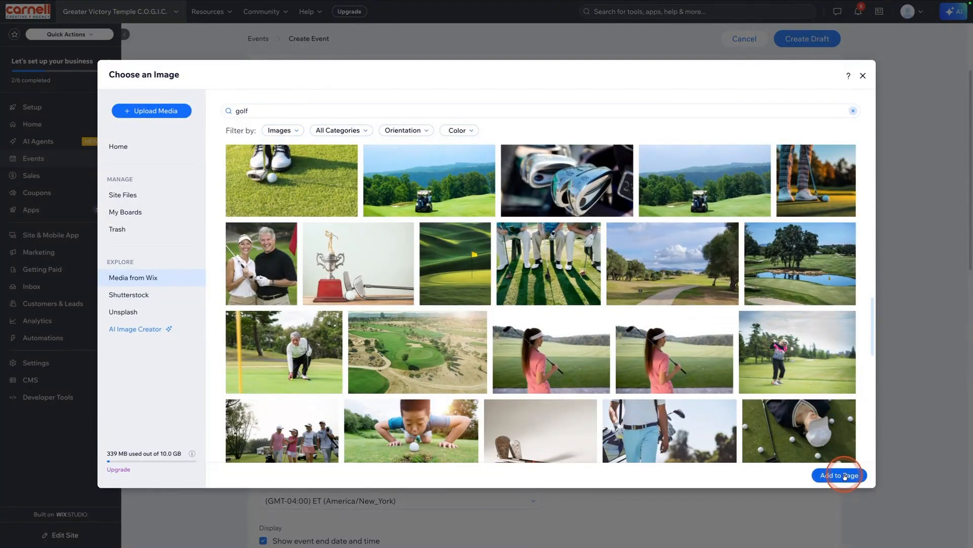
scroll(515, 452, down, 2)
click(415, 361)
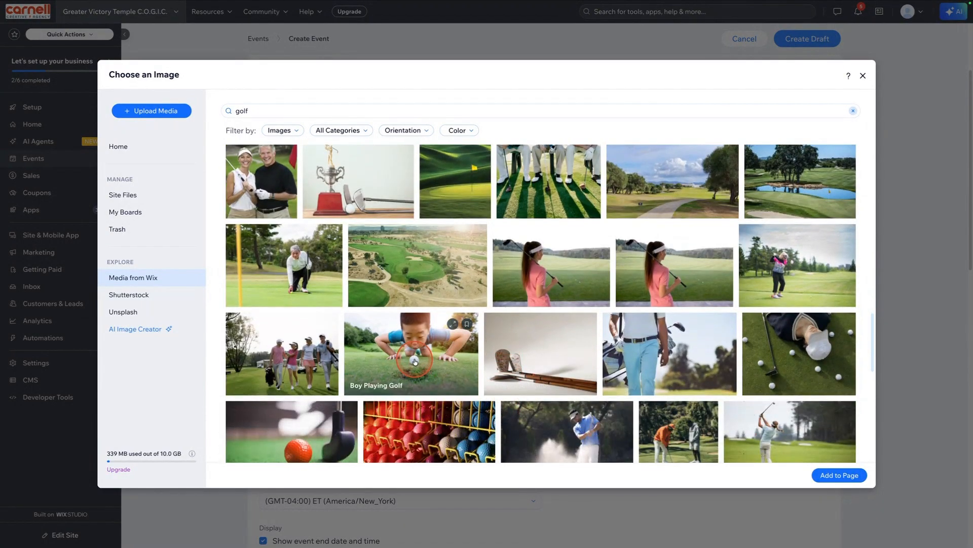
click(840, 475)
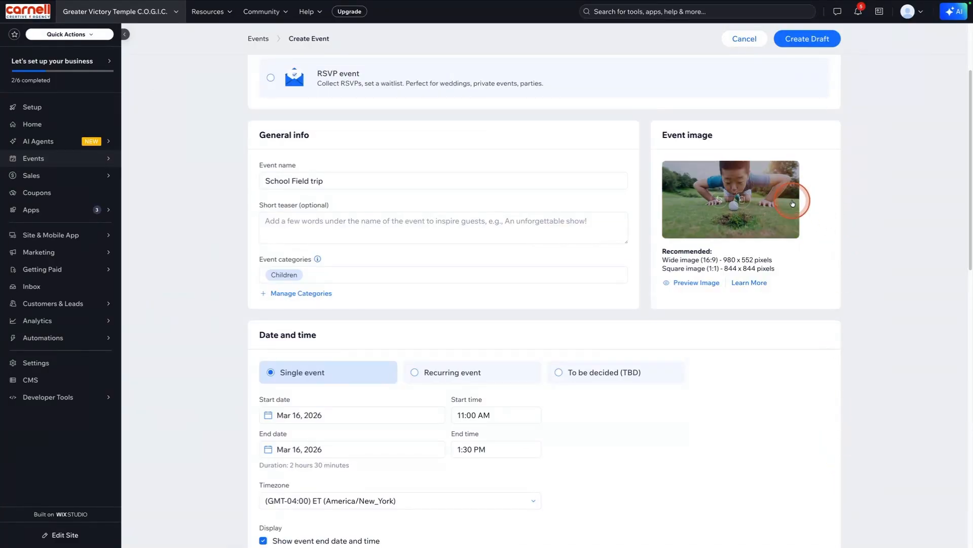
scroll(814, 107, up, 3)
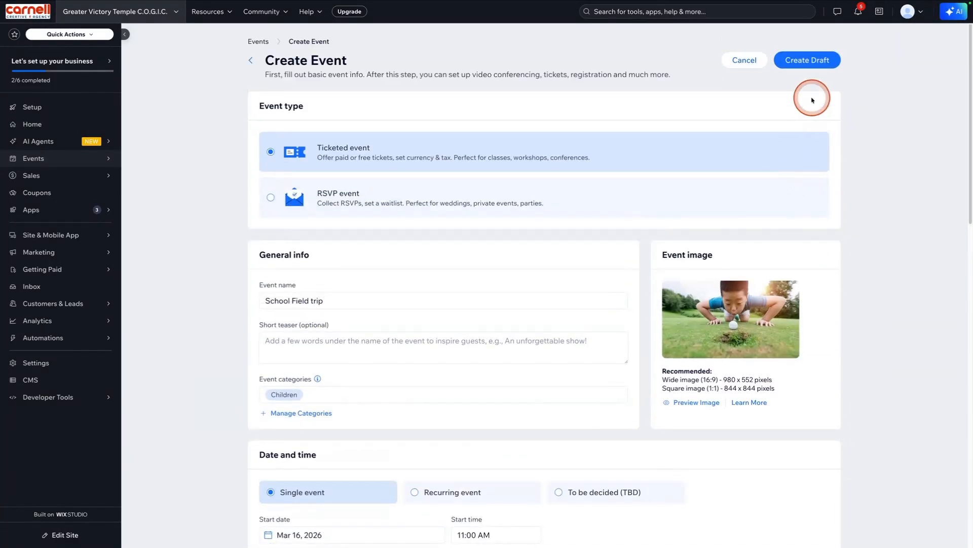
click(816, 61)
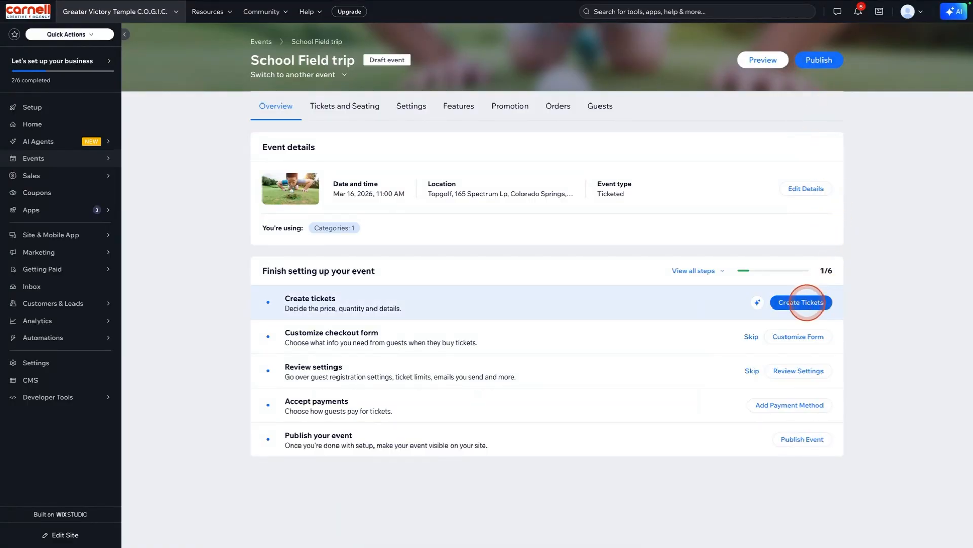
Start a new ticket for the School Field trip event and name it "Field Trip w/Golfing".
click(807, 303)
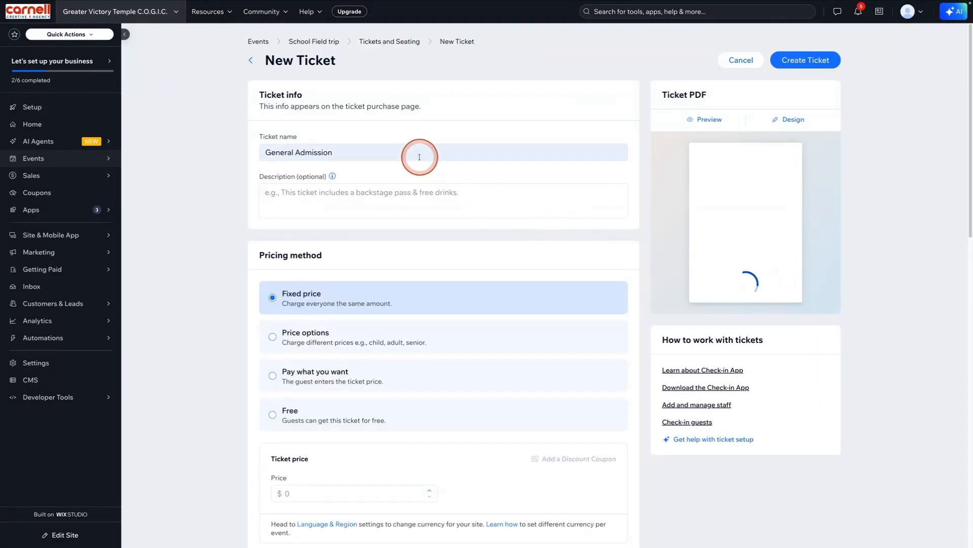
click(378, 150)
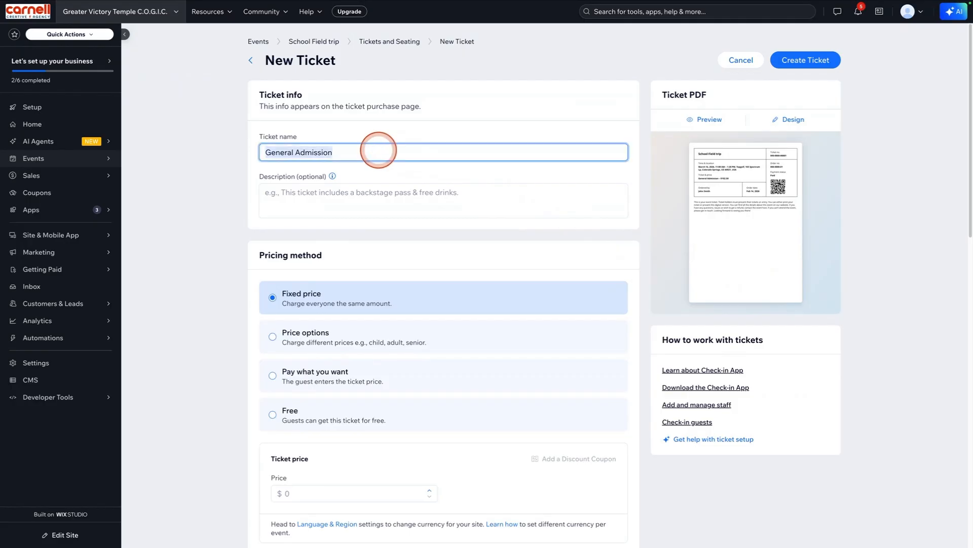
text(field)
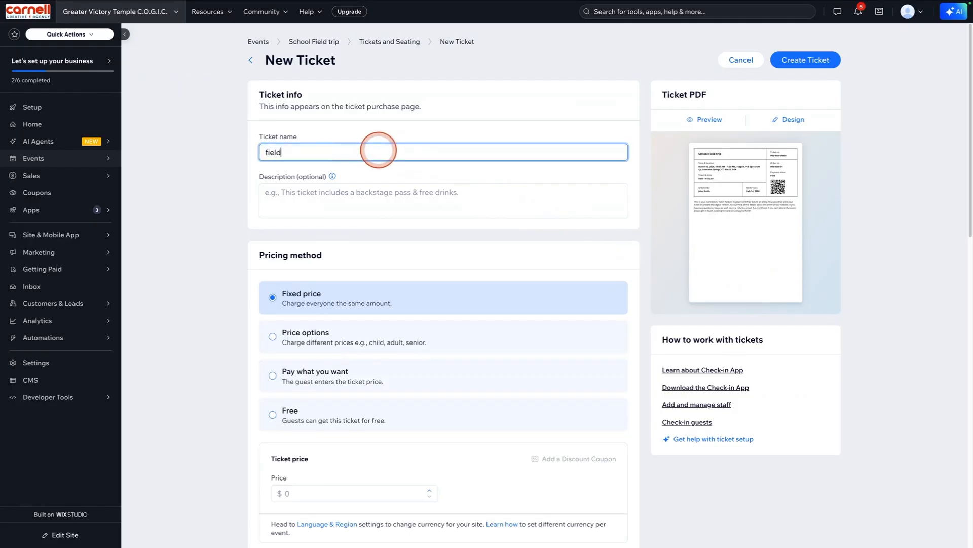
text(i)
key(BackSpace)
key(BackSpace)
text(F)
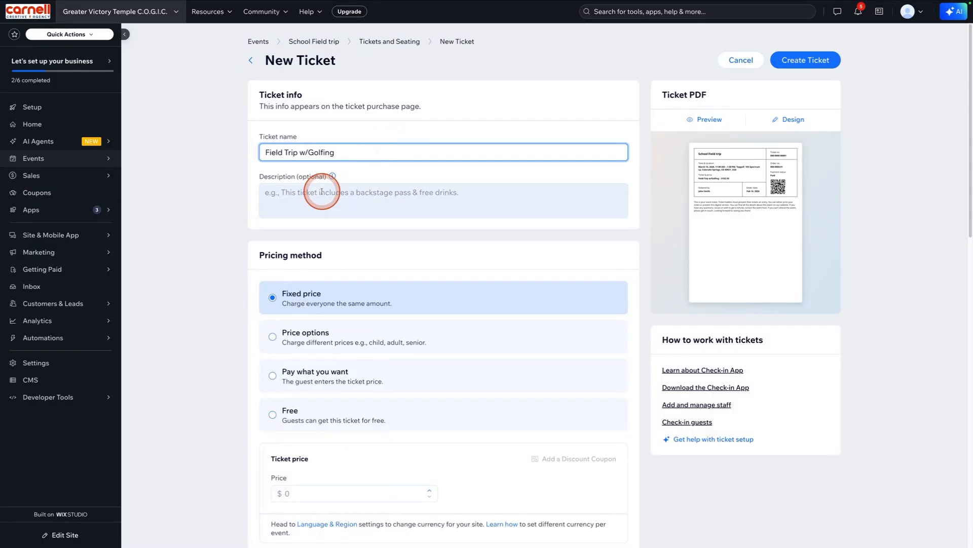
Enter "This ticket includes golfing." as the ticket info description, with the first word capitalized.
scroll(261, 198, down, 2)
scroll(210, 194, up, 2)
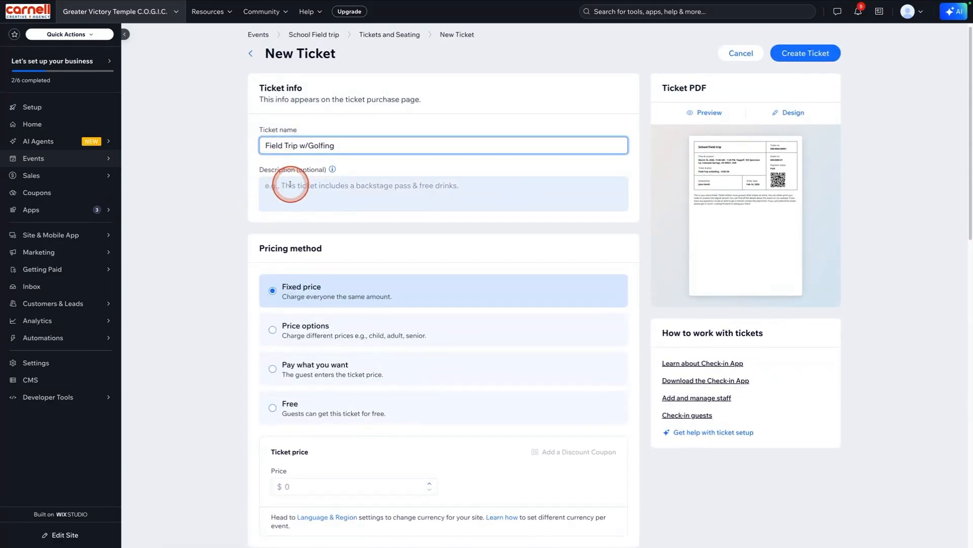
click(290, 185)
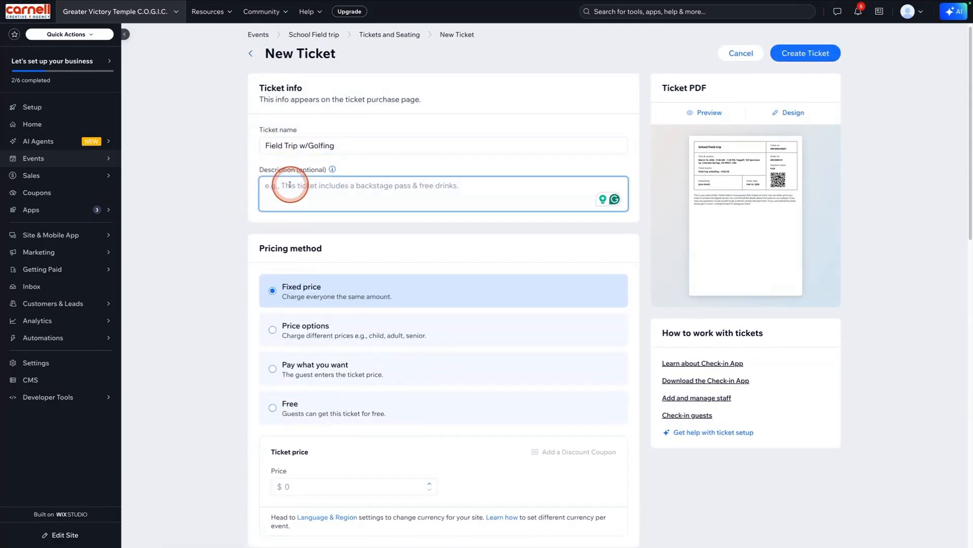
text(this ticket includes golfing.)
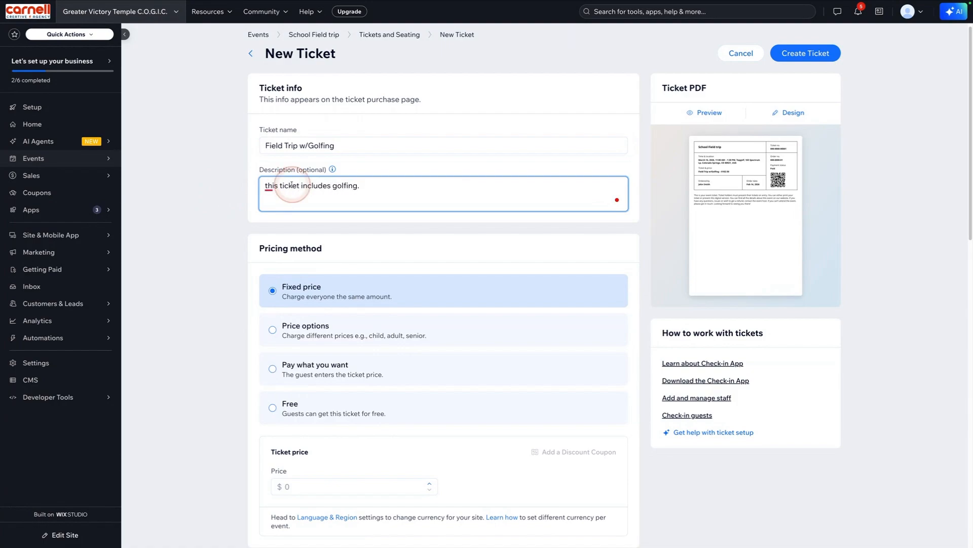
click(268, 186)
click(267, 204)
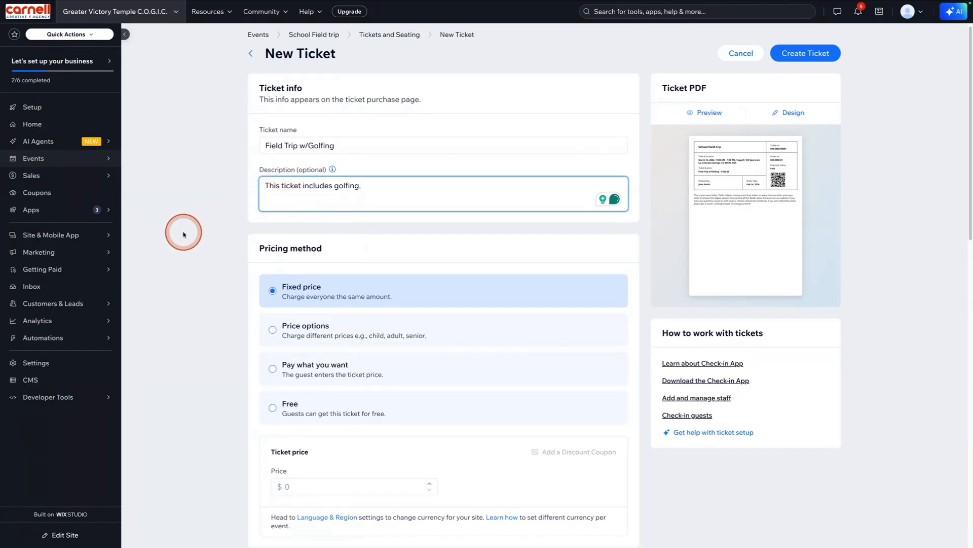
Set the ticket's fixed price to $10.
scroll(183, 234, down, 1)
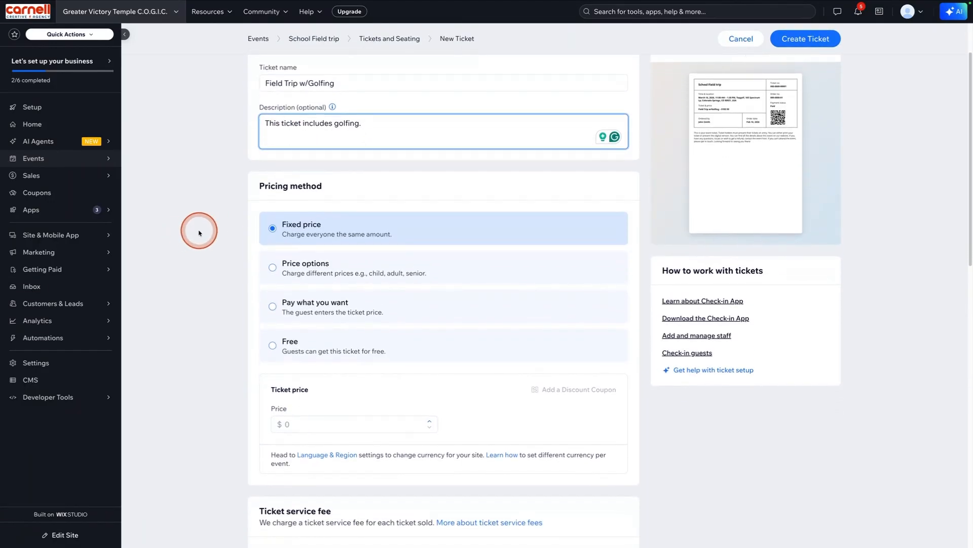
scroll(214, 231, down, 1)
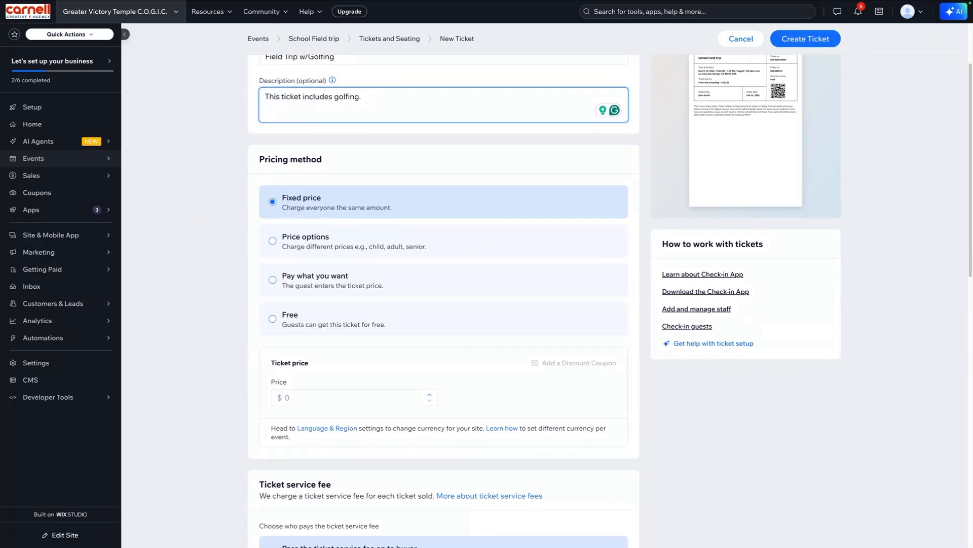
click(315, 401)
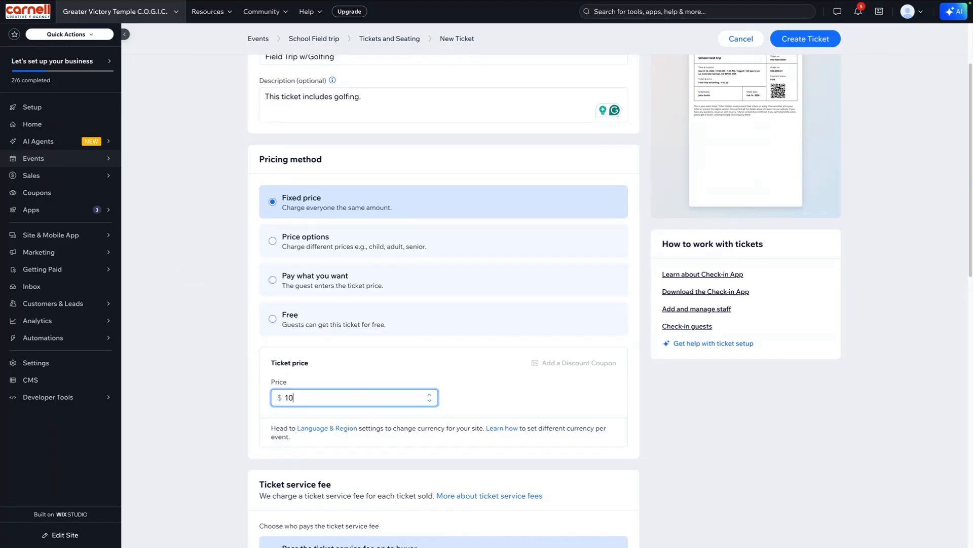
Switch the pricing method to Price options and define a Student option priced at $10.
click(292, 246)
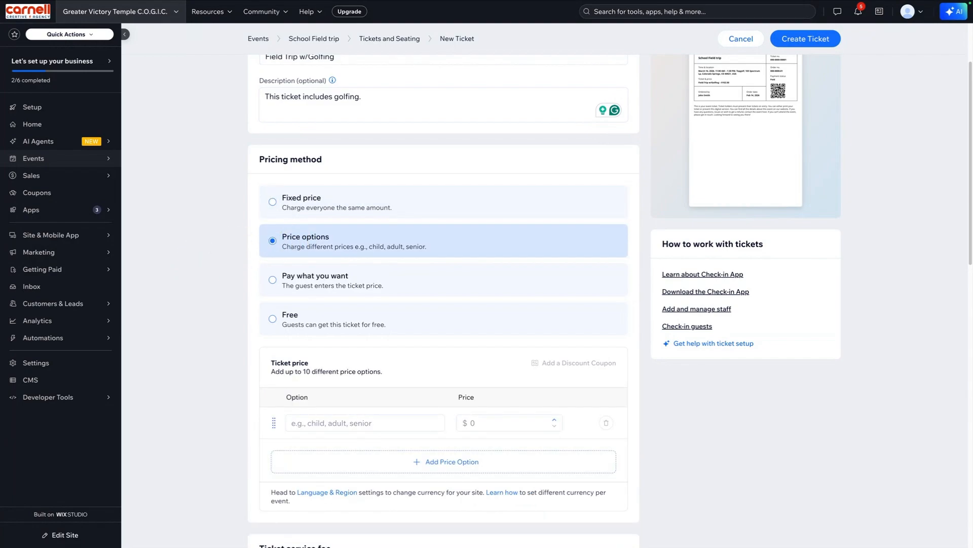
scroll(196, 289, down, 2)
click(292, 351)
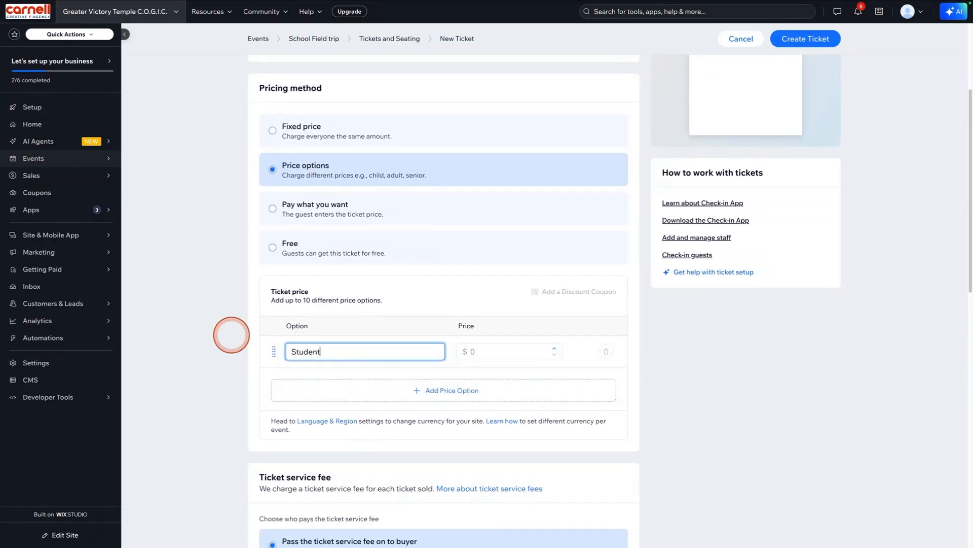
click(526, 354)
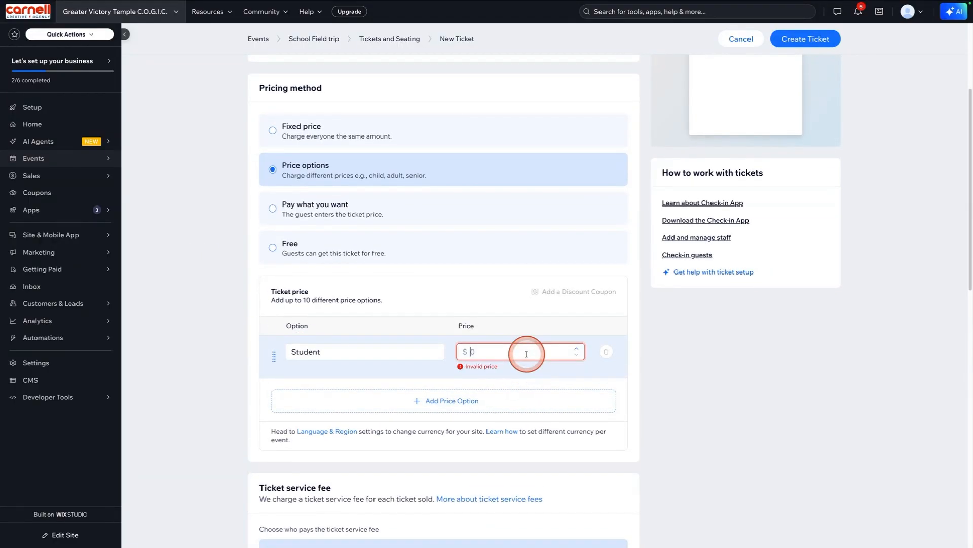
text(10)
Add a second price option named Parent at $20.
click(453, 387)
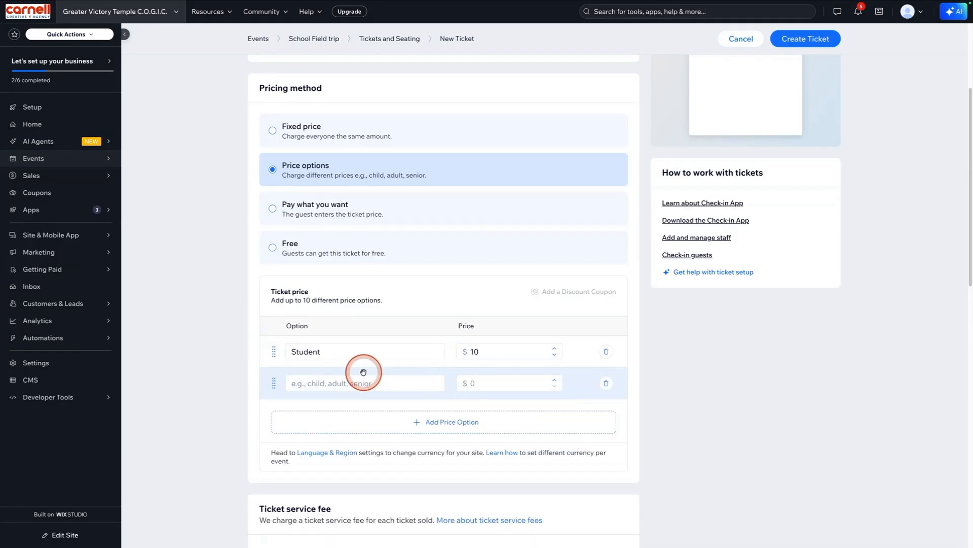
click(364, 375)
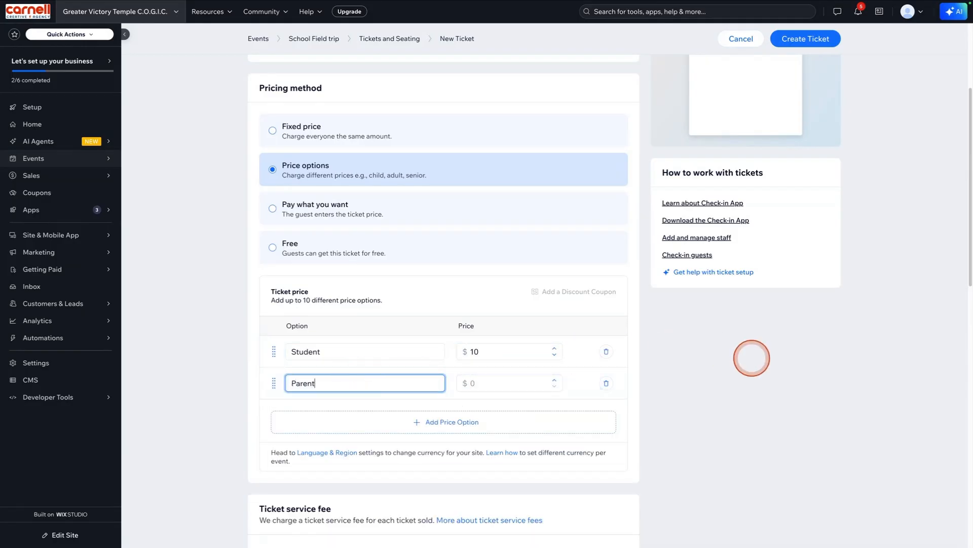
text(Parent)
click(526, 380)
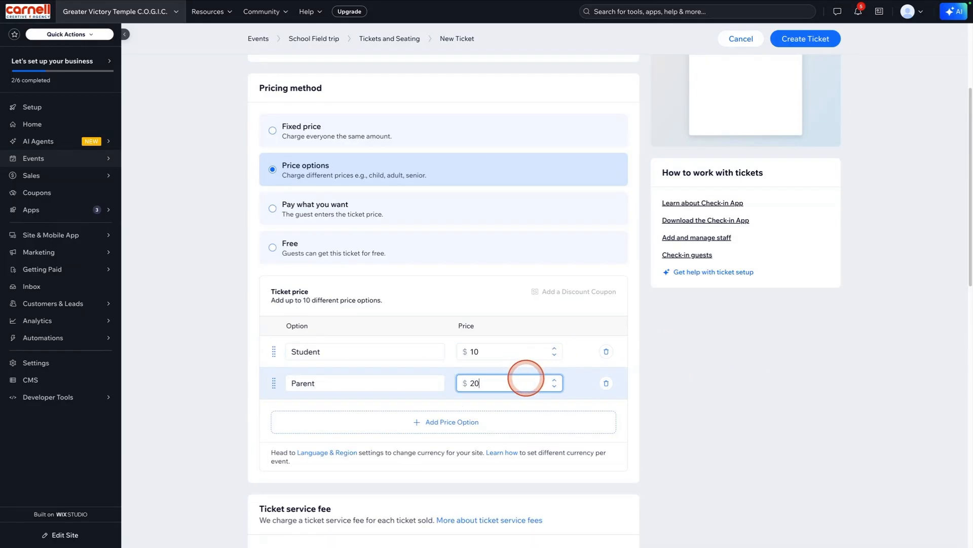
text(20)
Add a third price option named Teacher at $15.
click(453, 421)
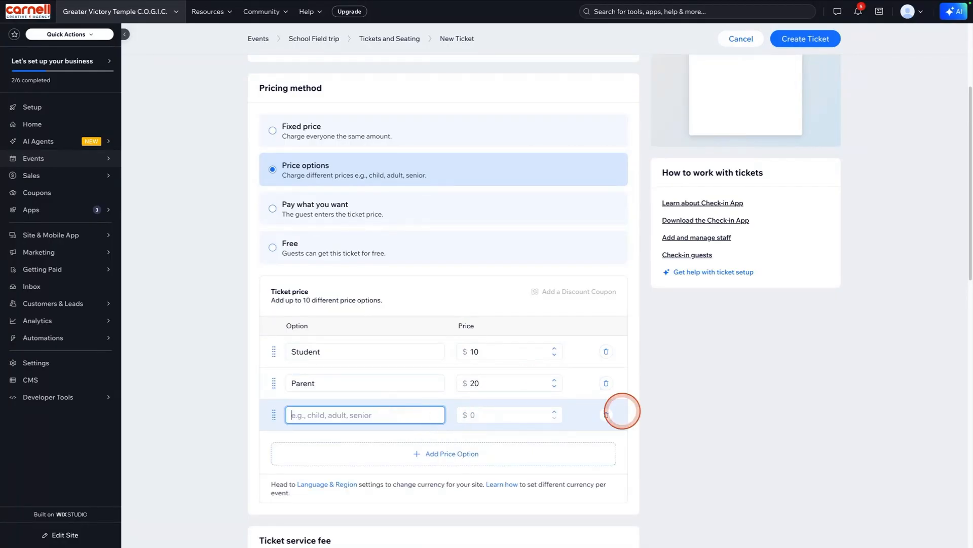
text(T)
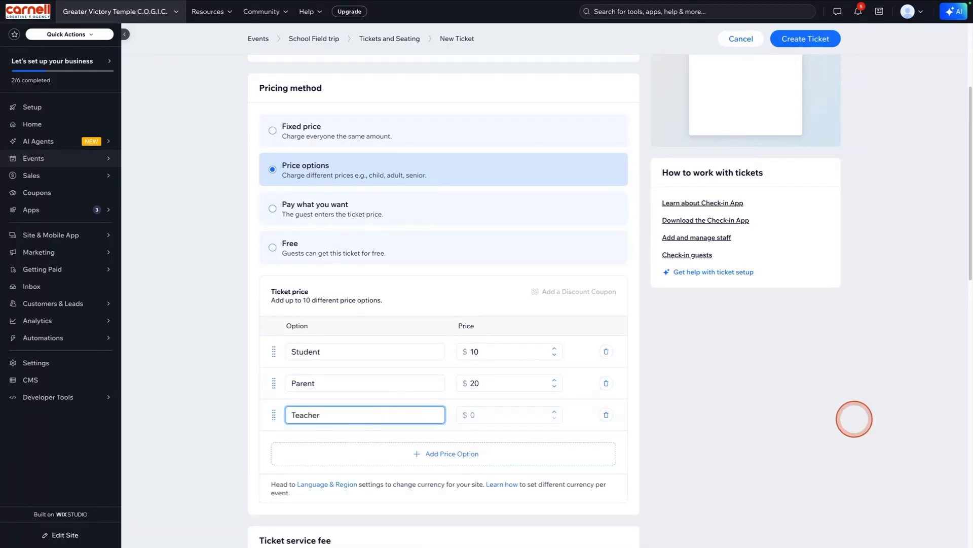
text(eacher)
click(515, 415)
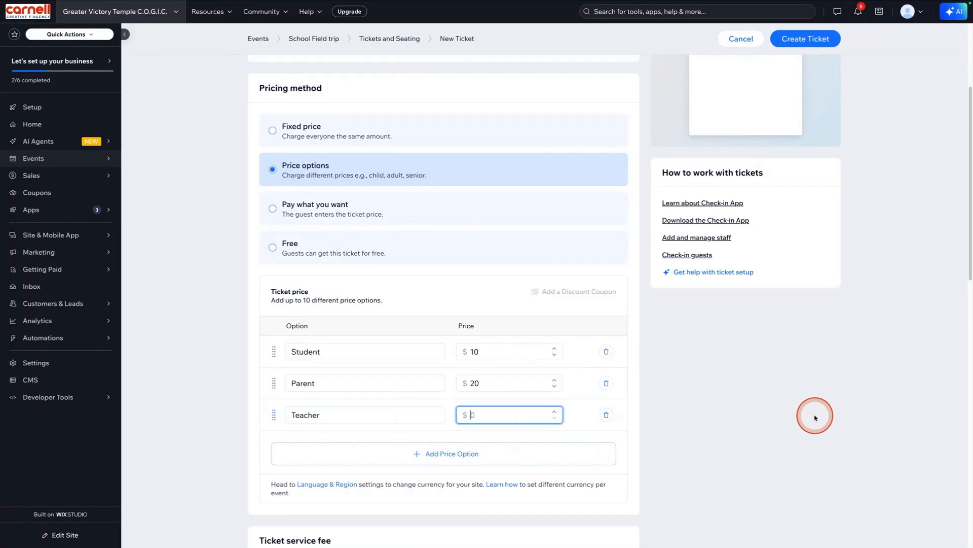
text(15)
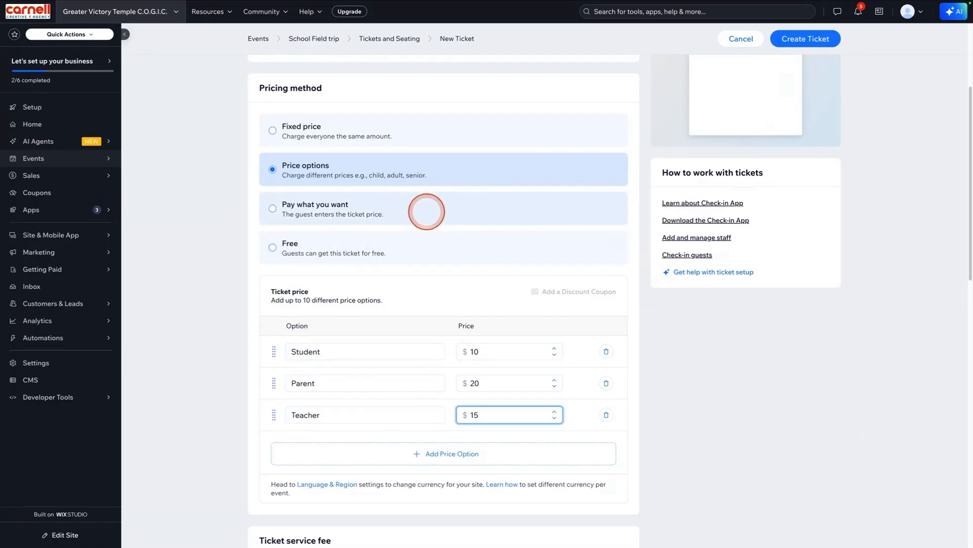
Change the pricing method to Pay what you want and require a minimum ticket price of $5.
click(426, 211)
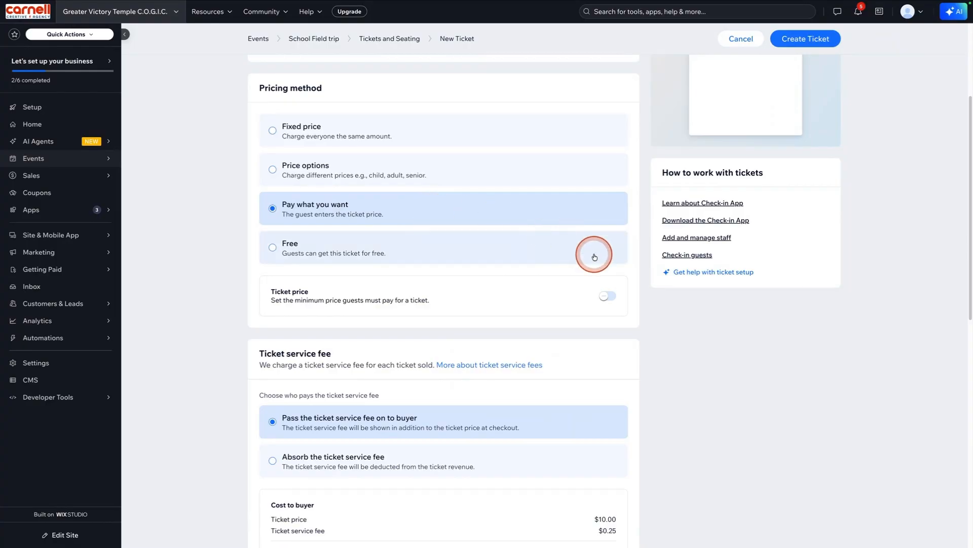
click(607, 297)
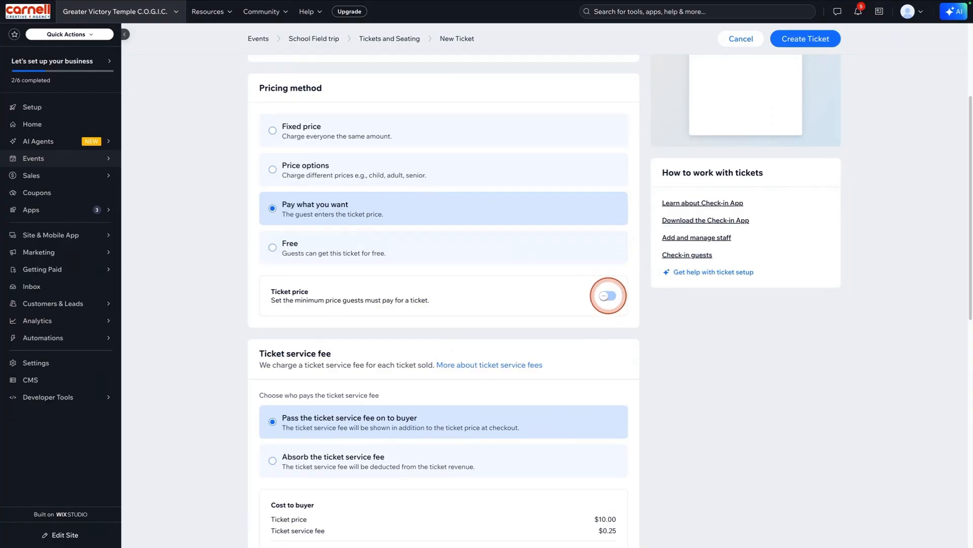
click(609, 298)
click(607, 297)
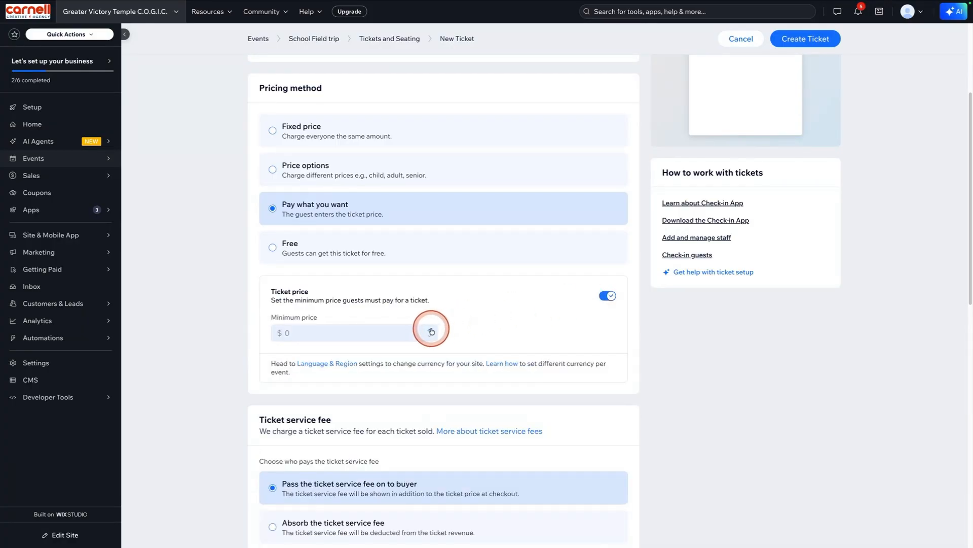
click(428, 332)
text(5)
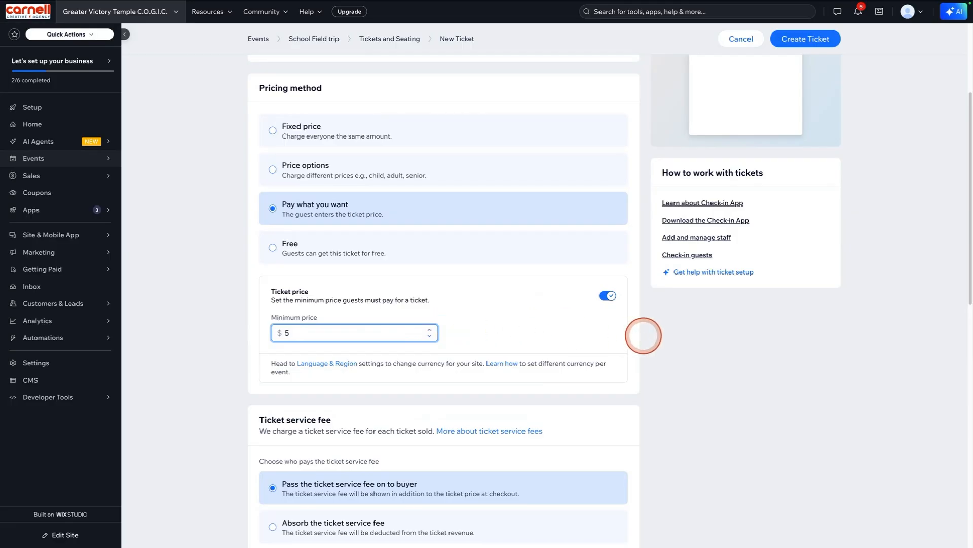
Make the ticket free and limit the number of tickets available to 50.
click(540, 253)
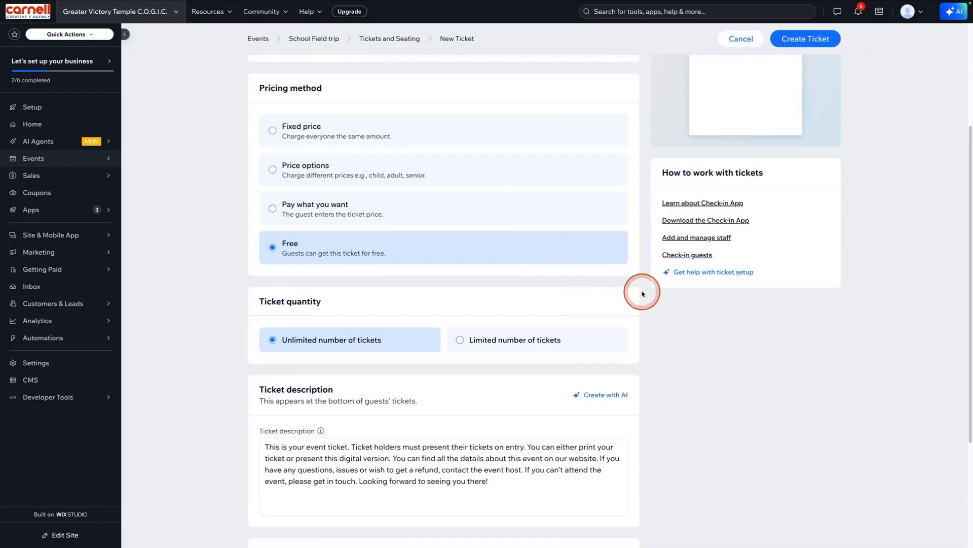
scroll(643, 293, down, 1)
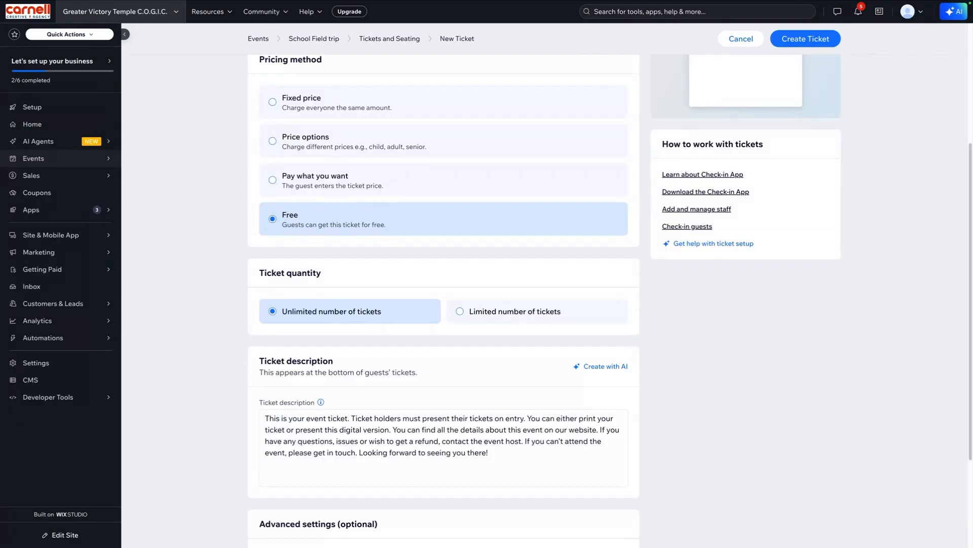
scroll(647, 293, down, 1)
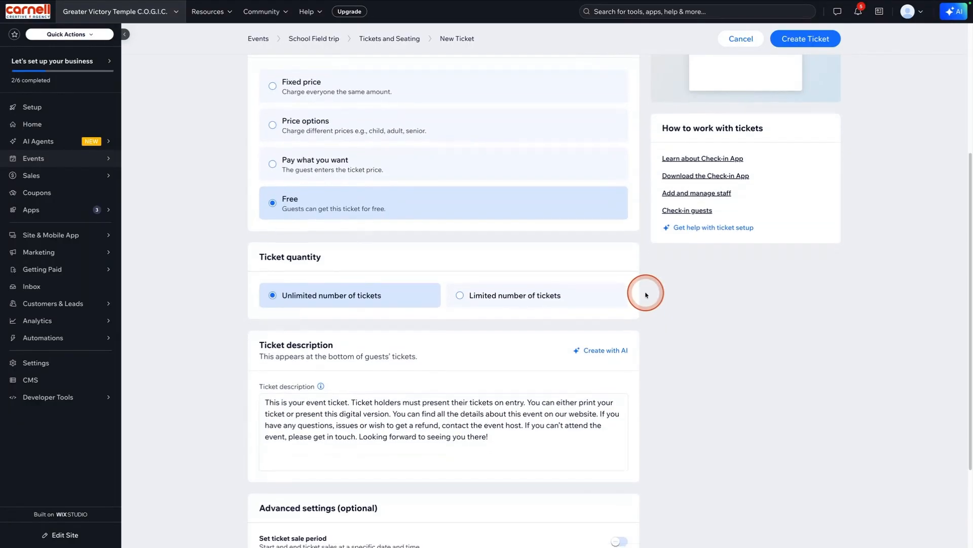
scroll(647, 294, down, 1)
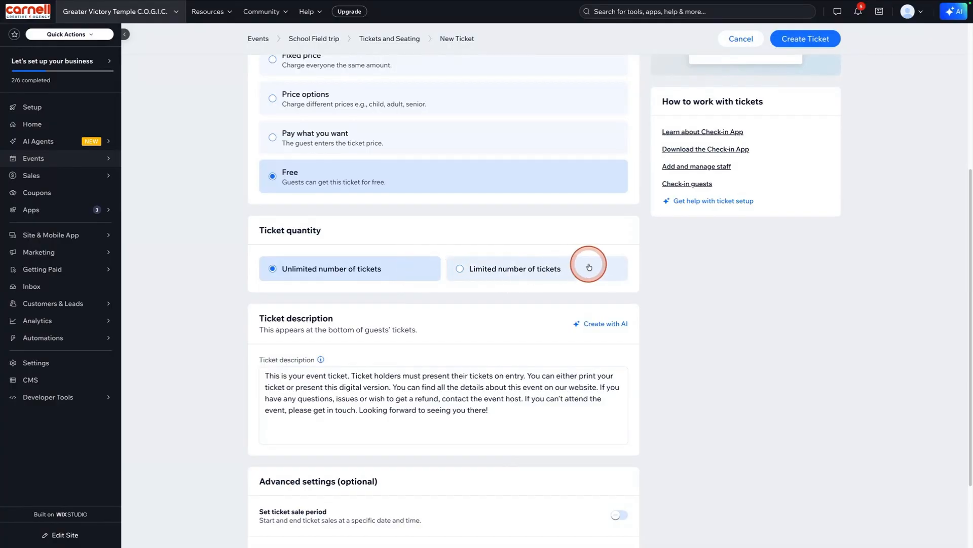
click(589, 266)
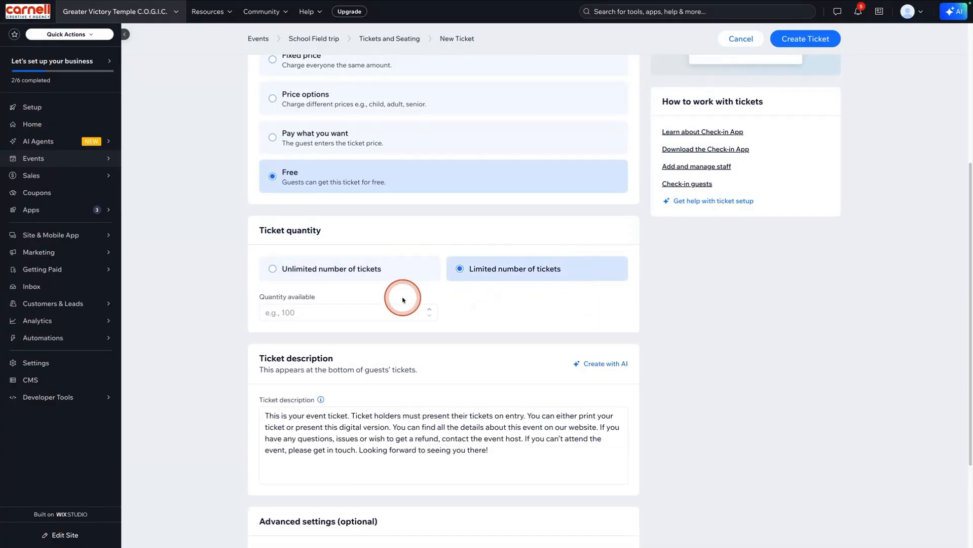
click(334, 311)
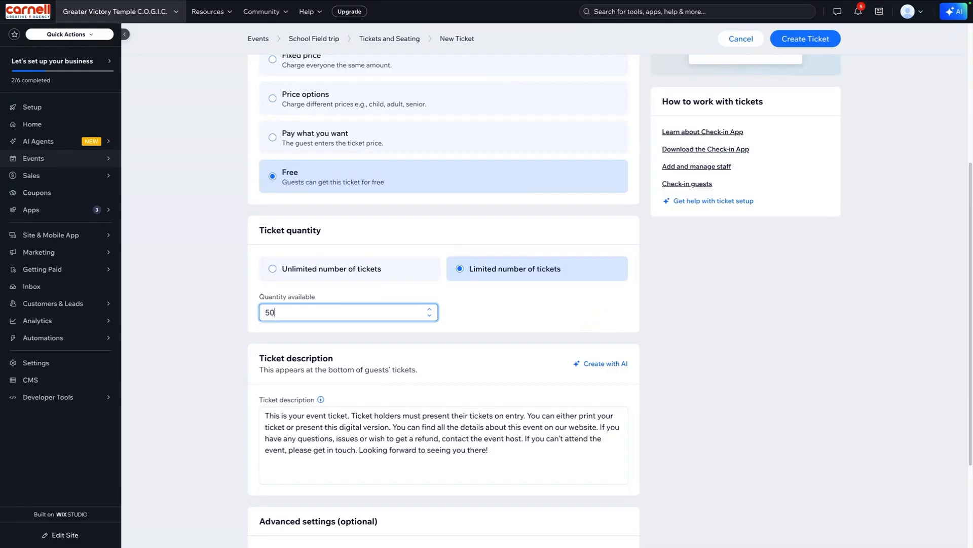
Enable a set ticket sale period in the ticket's advanced settings.
scroll(681, 327, down, 3)
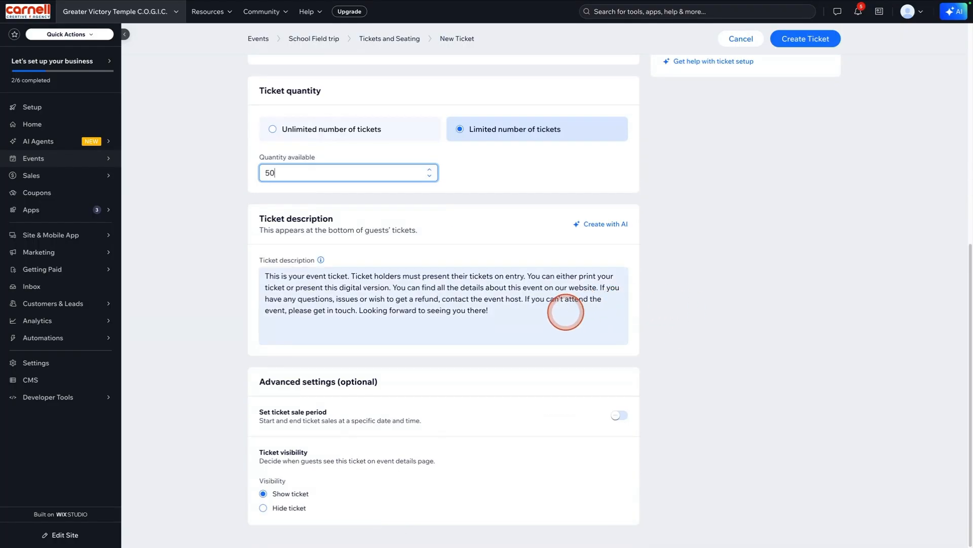
click(565, 311)
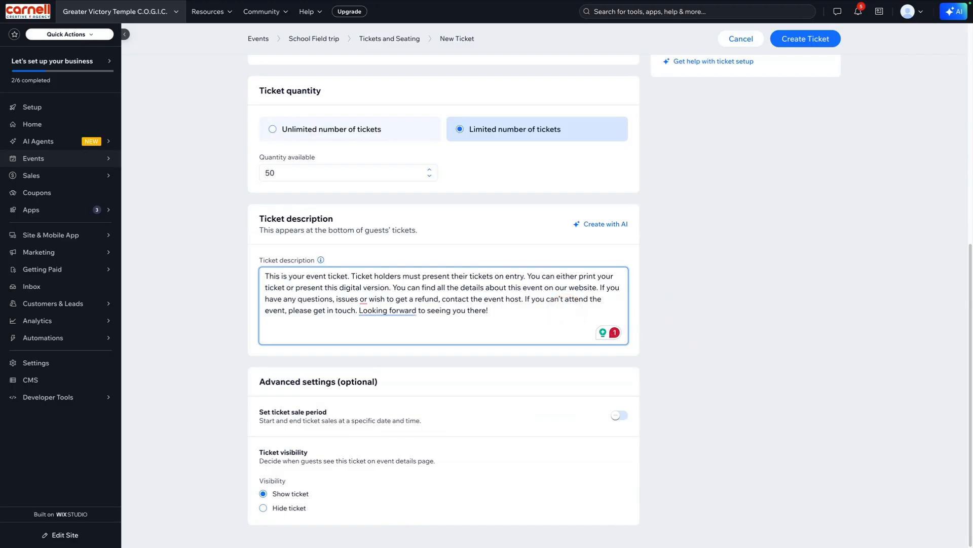
click(564, 324)
click(669, 318)
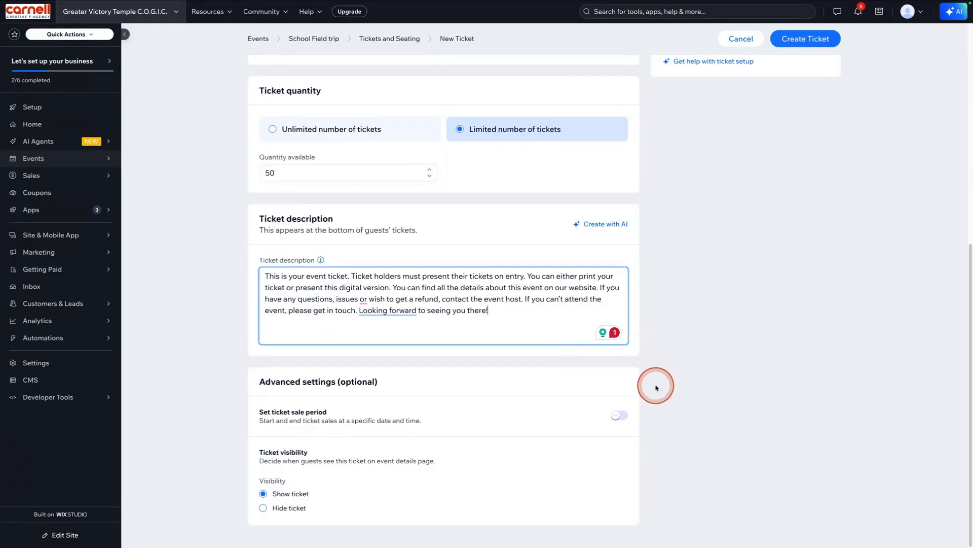
click(619, 415)
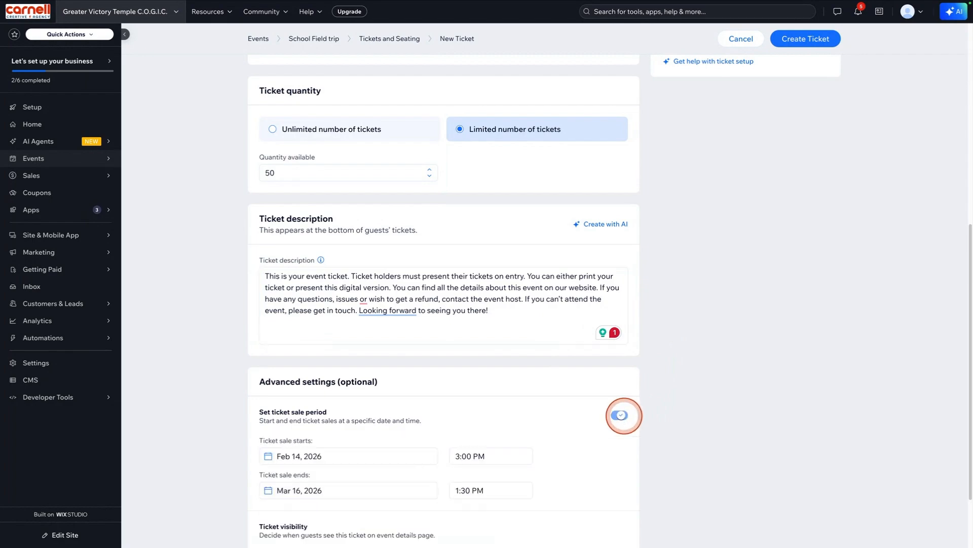
Set the ticket sale start date to Feb 24, 2026.
scroll(624, 414, down, 2)
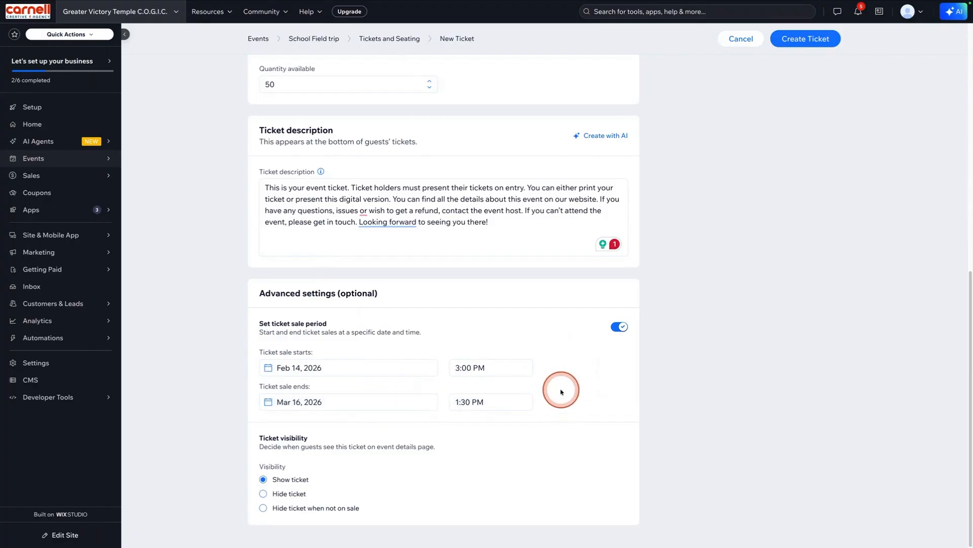
click(390, 371)
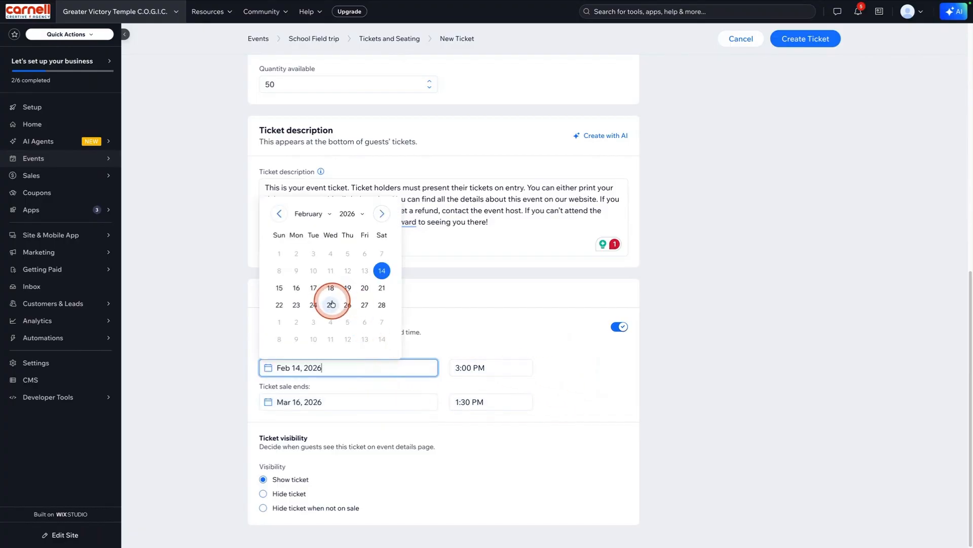
click(310, 307)
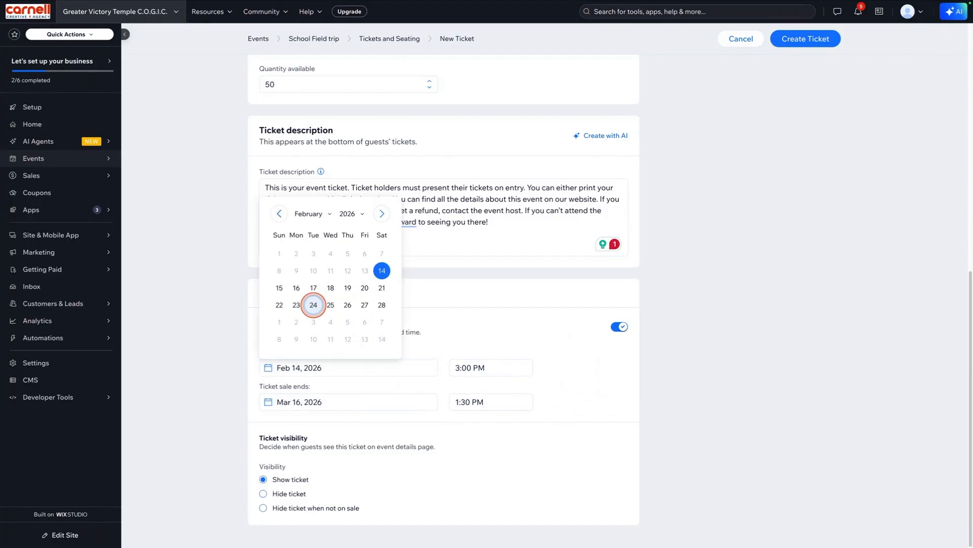
click(498, 366)
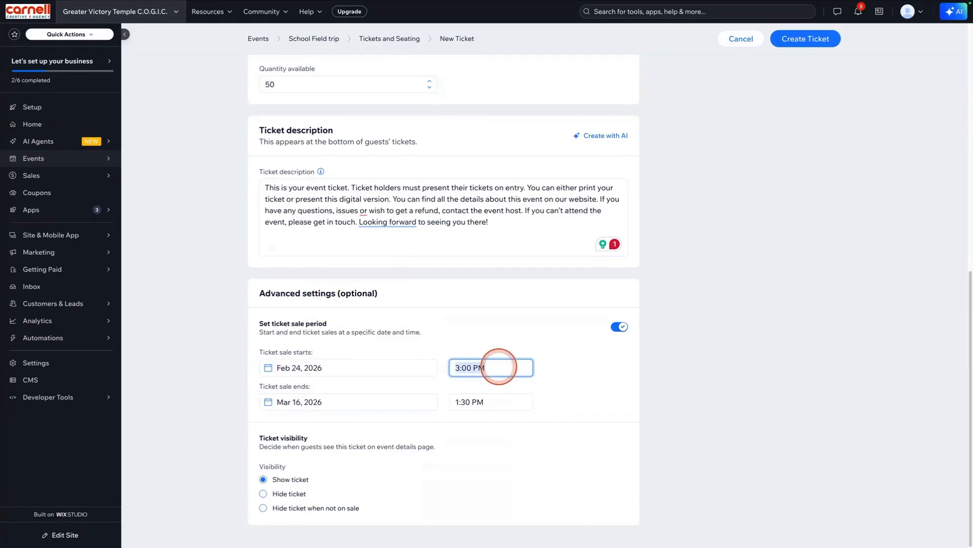
click(569, 391)
click(499, 367)
scroll(451, 401, up, 10)
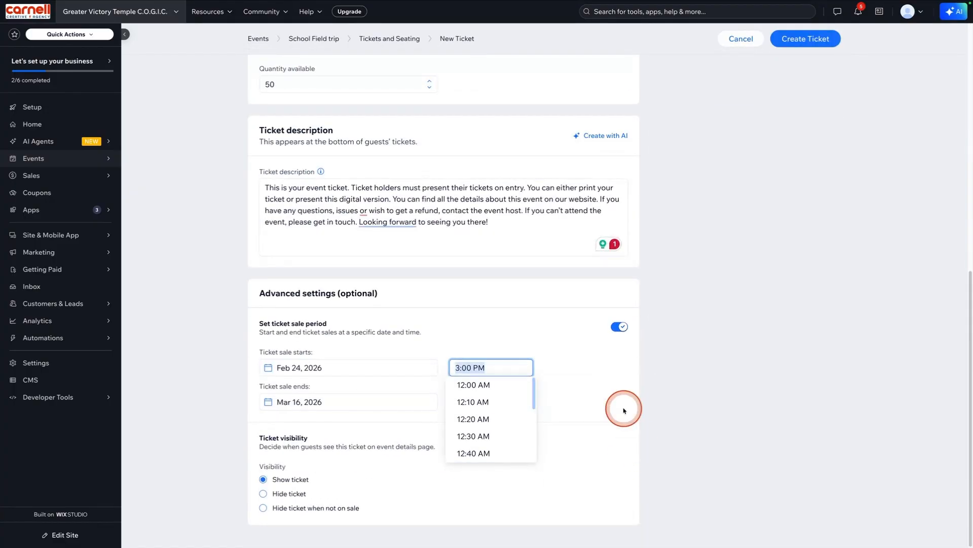
click(577, 395)
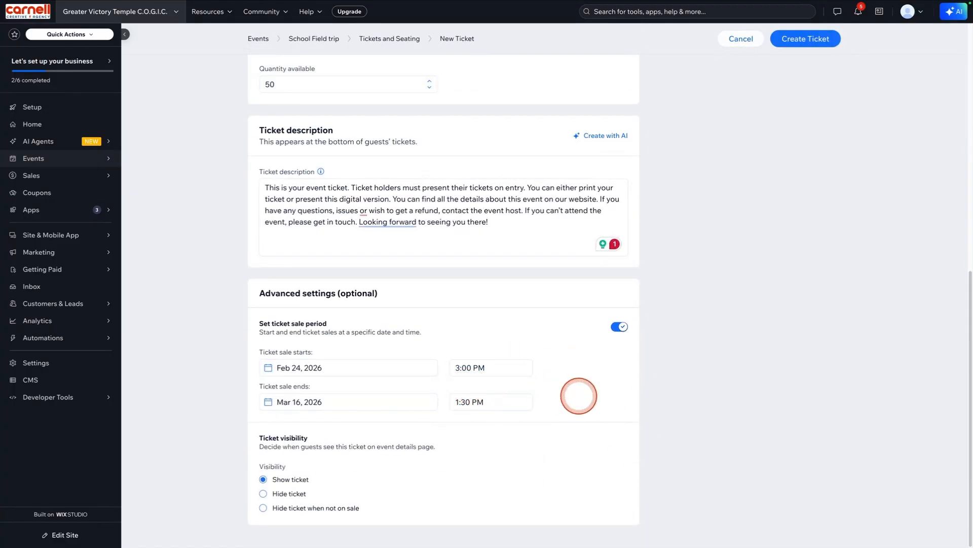
Set the ticket sale end date to Mar 2, 2026.
click(356, 398)
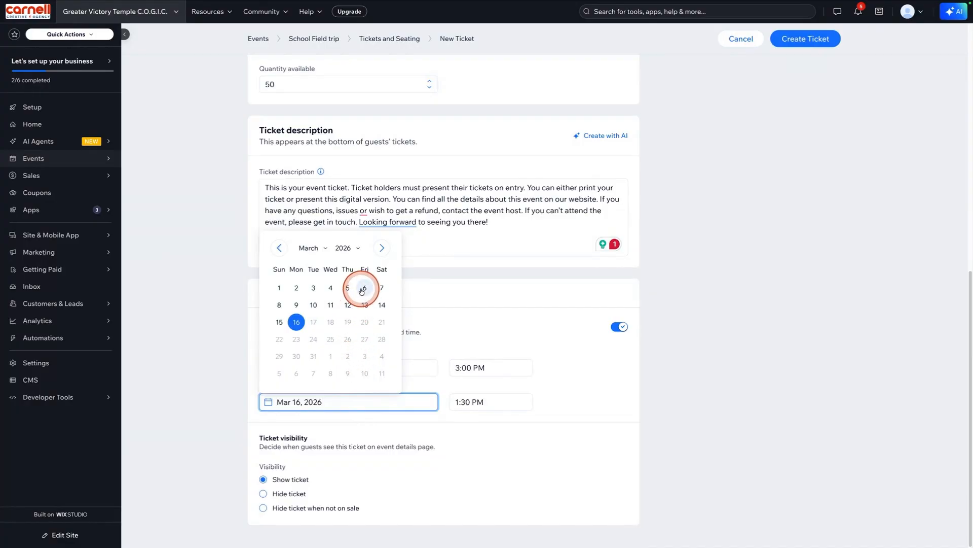
click(297, 288)
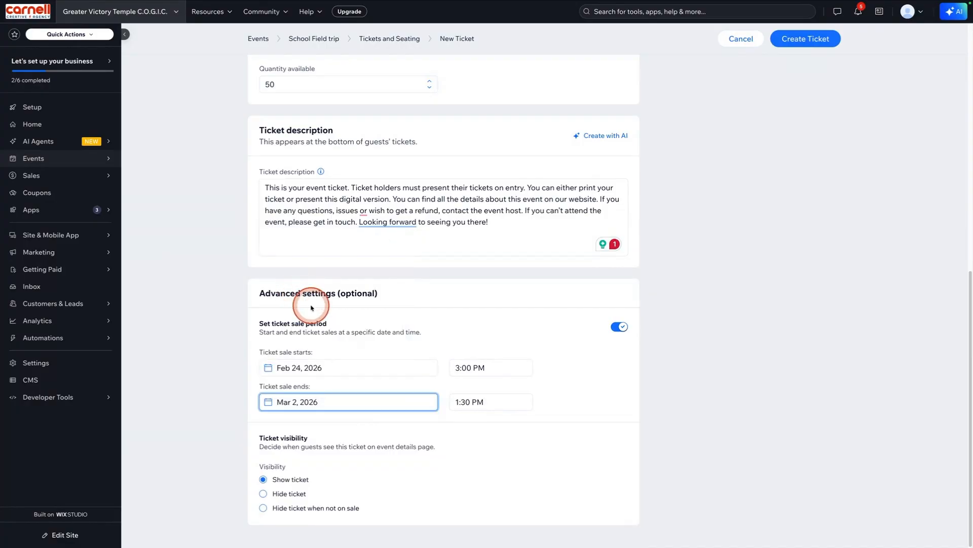
click(522, 407)
click(584, 403)
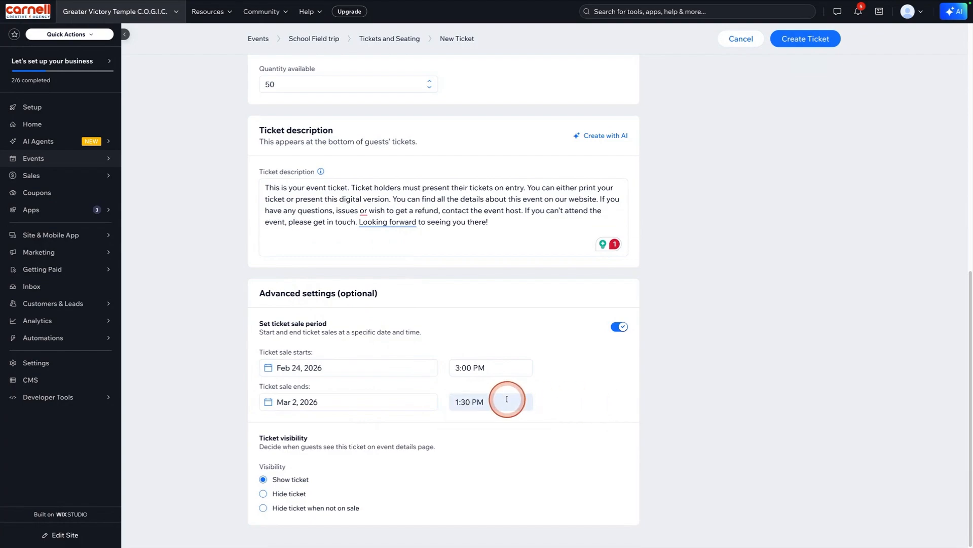
Try to change the ticket sale end time to 12:00 AM.
click(507, 399)
scroll(494, 467, down, 20)
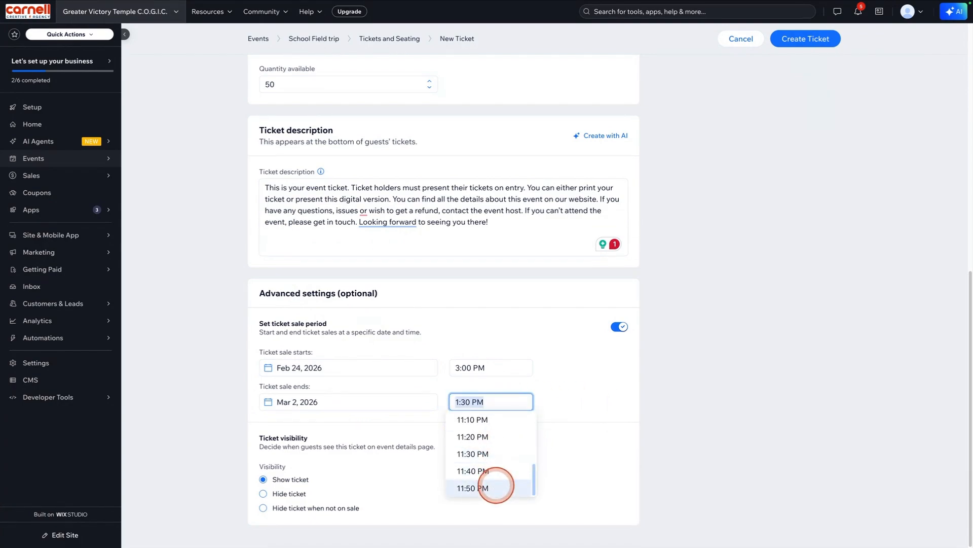
scroll(513, 440, up, 20)
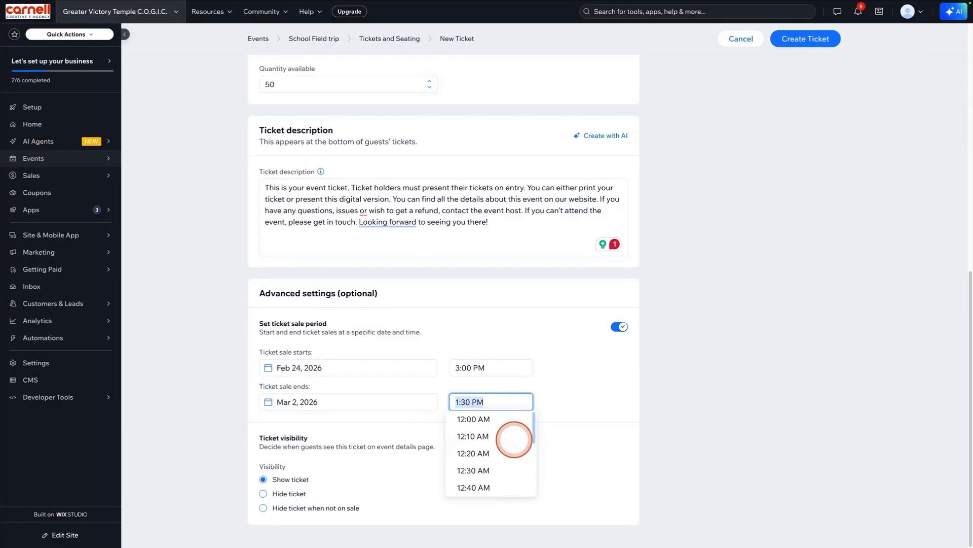
click(498, 418)
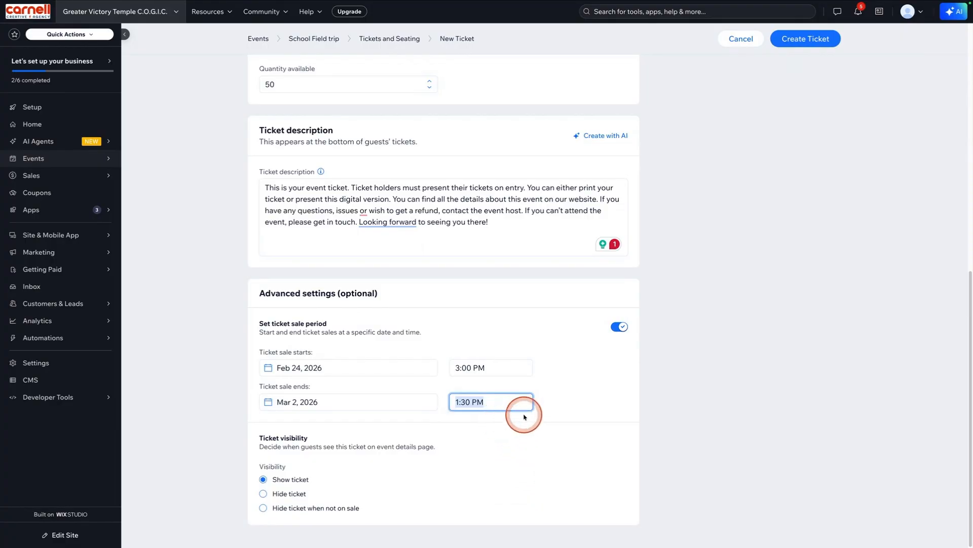
click(592, 406)
click(508, 402)
click(508, 402)
scroll(508, 436, up, 20)
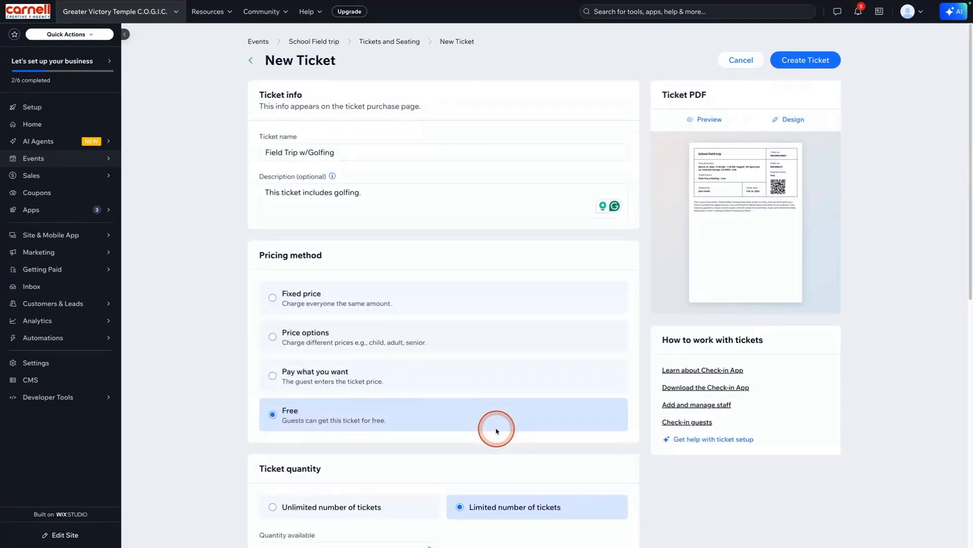
scroll(646, 485, down, 2)
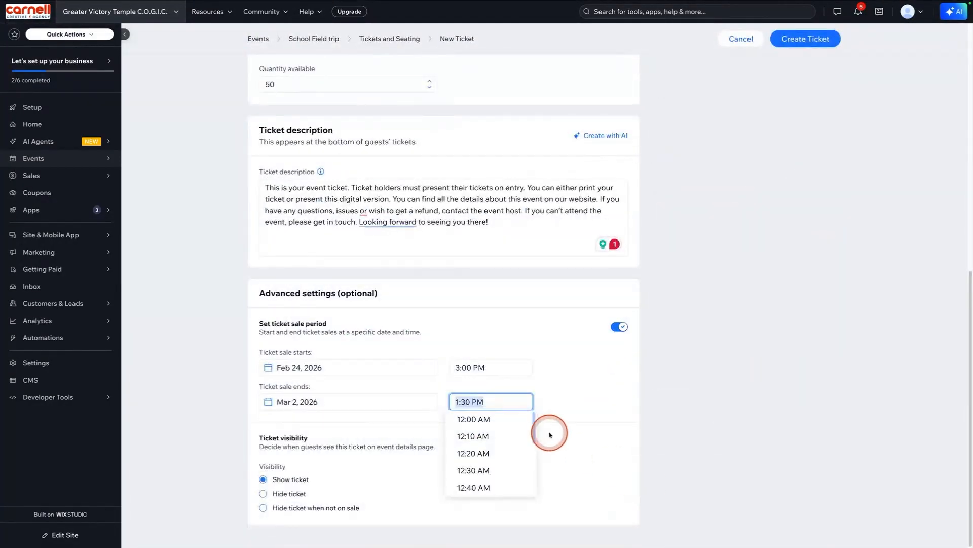
click(504, 420)
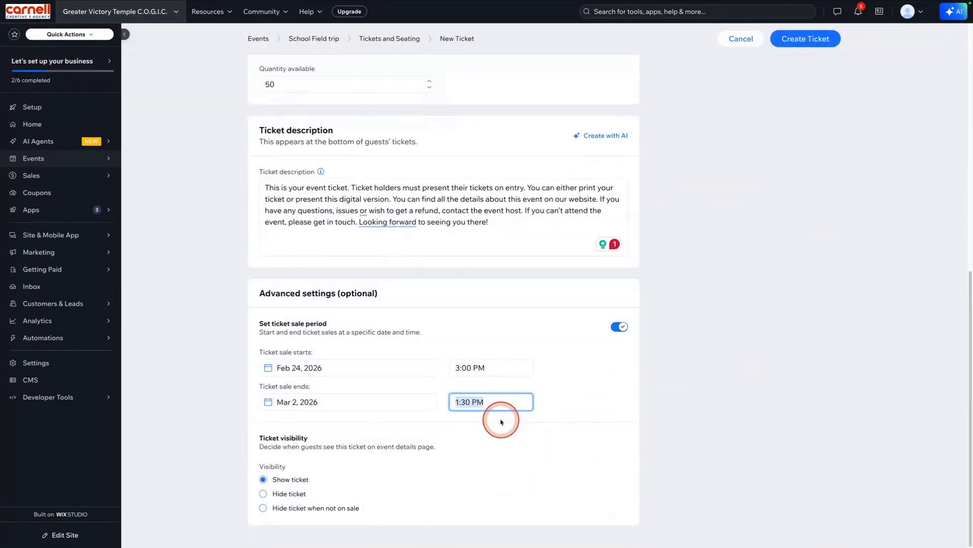
Set the ticket sale end time to 12:00 AM.
click(521, 398)
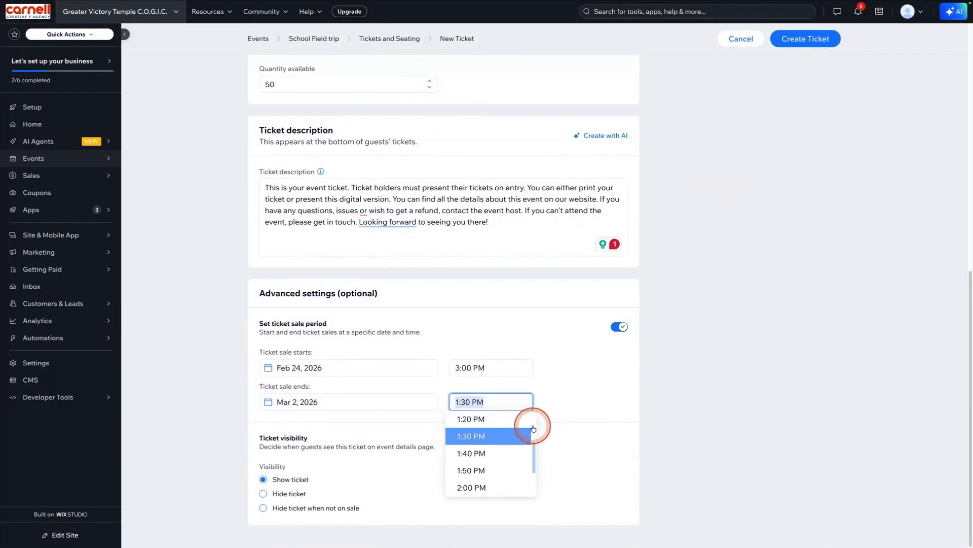
scroll(536, 422, up, 3)
scroll(536, 422, up, 10)
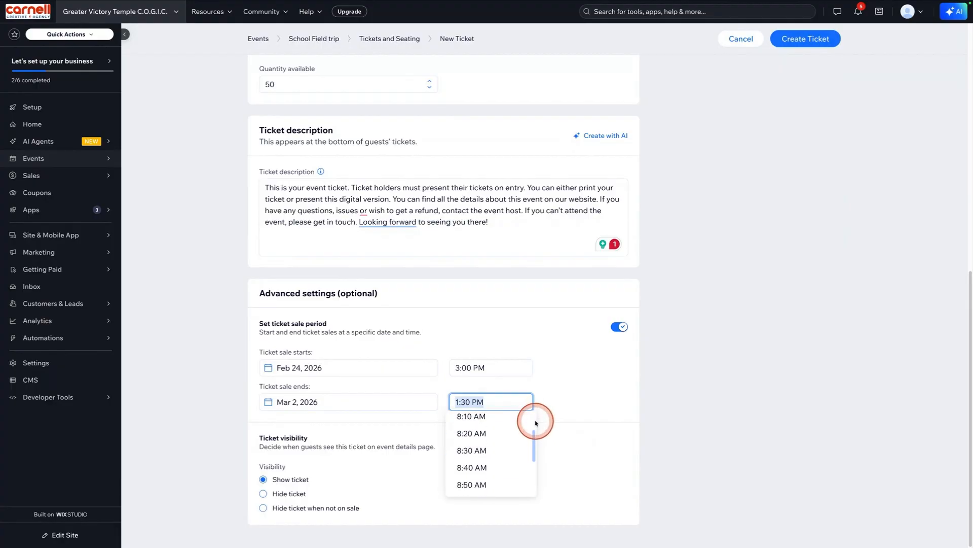
scroll(535, 430, up, 10)
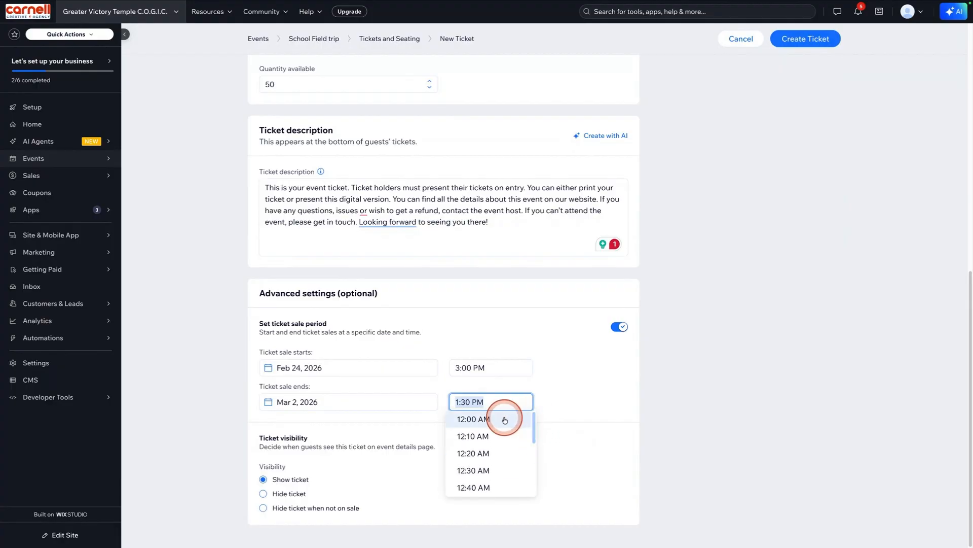
click(482, 420)
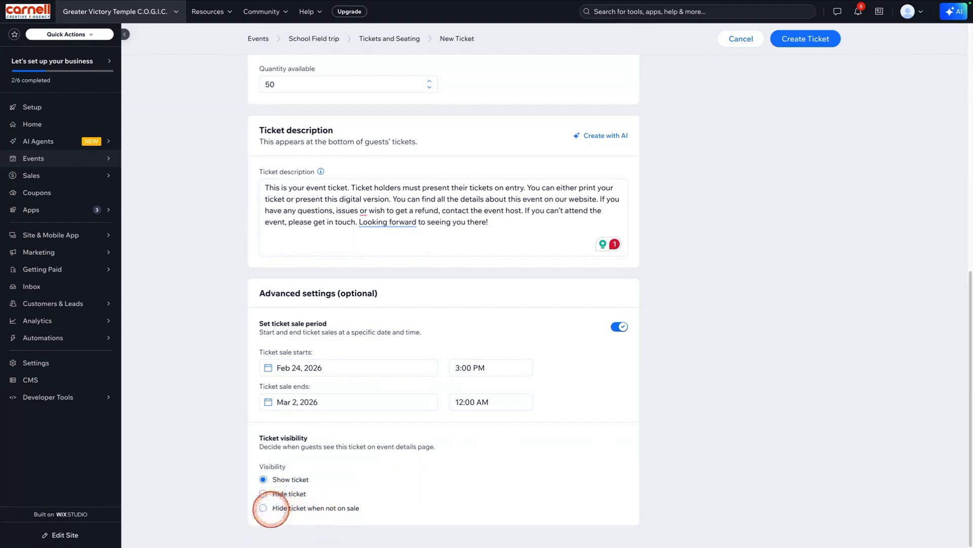
Try the Hide ticket when not on sale visibility option and switch back to Show ticket.
click(263, 507)
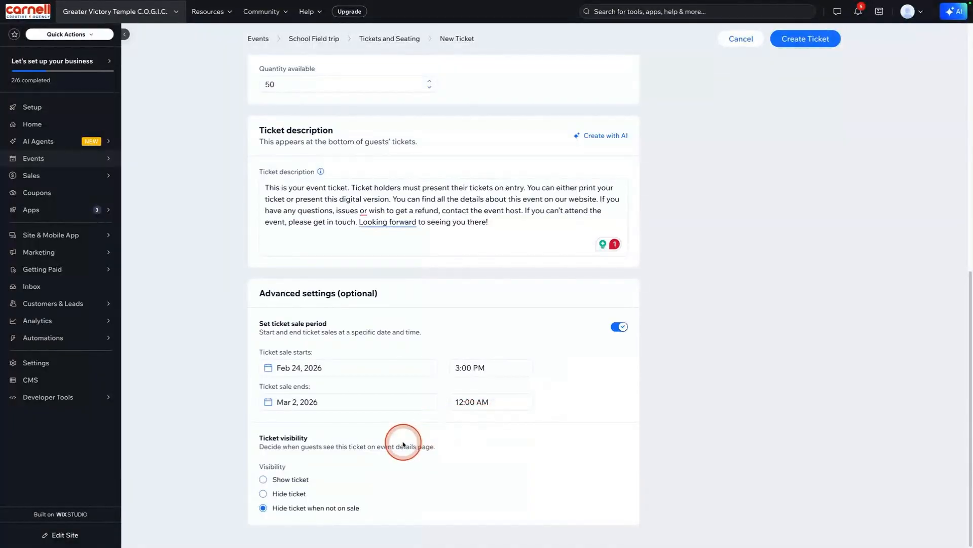
click(282, 481)
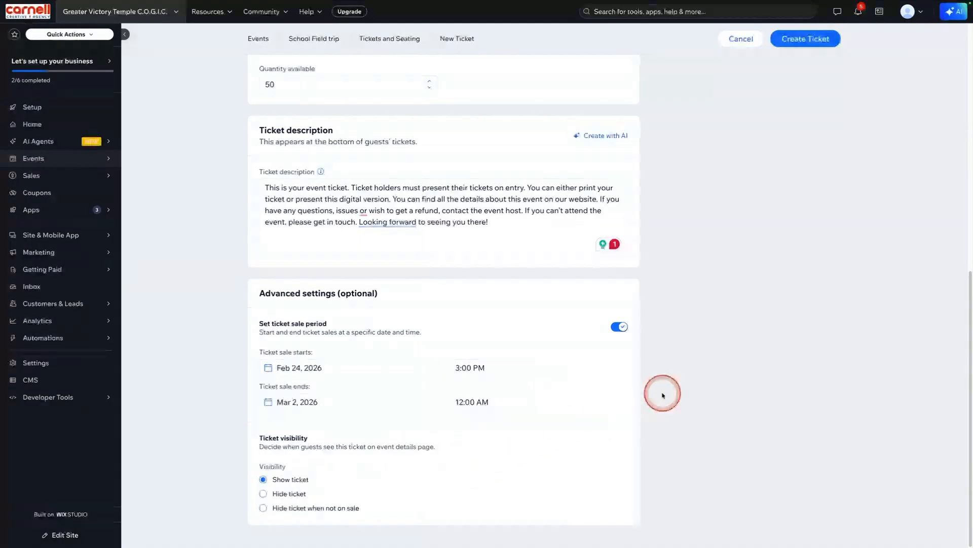
Open the ticket PDF design for editing, saving the new ticket's changes first.
scroll(662, 395, up, 10)
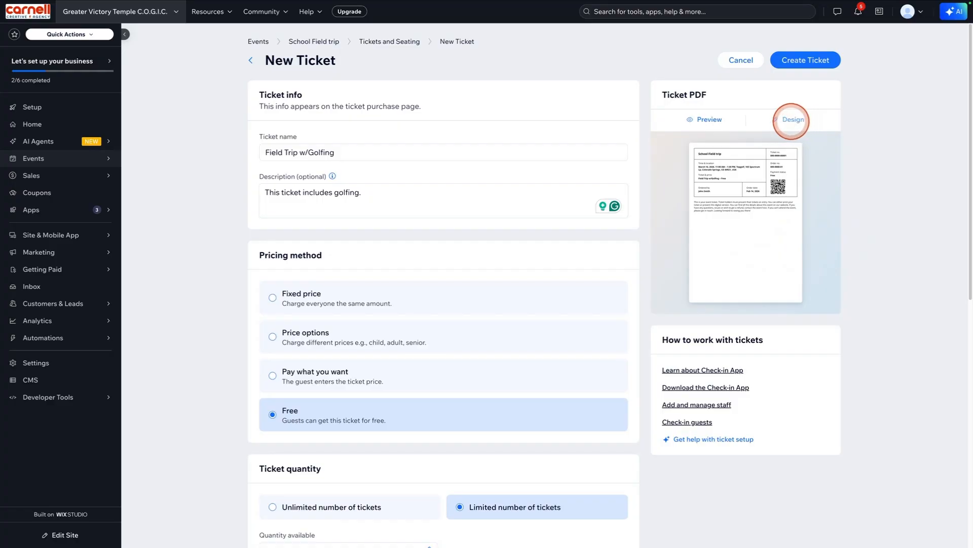
click(791, 120)
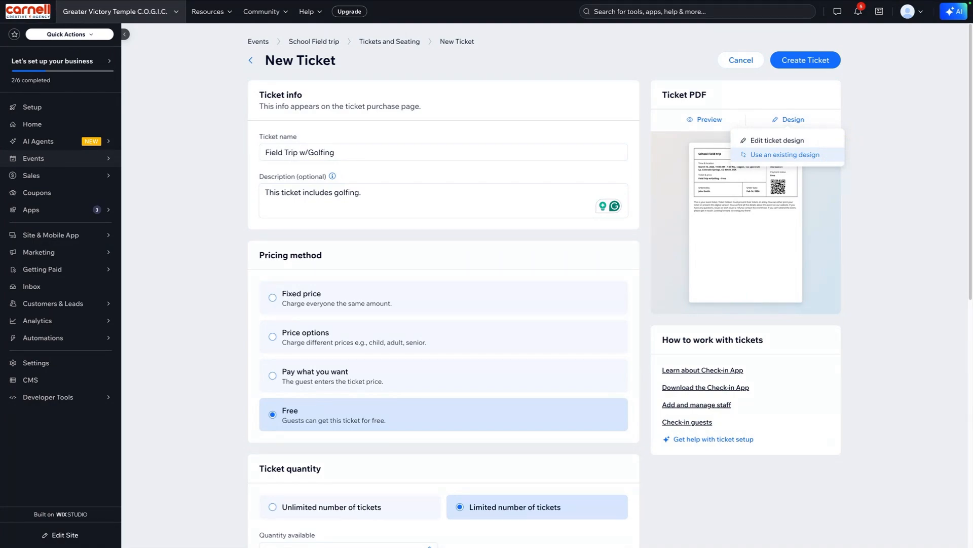
click(839, 144)
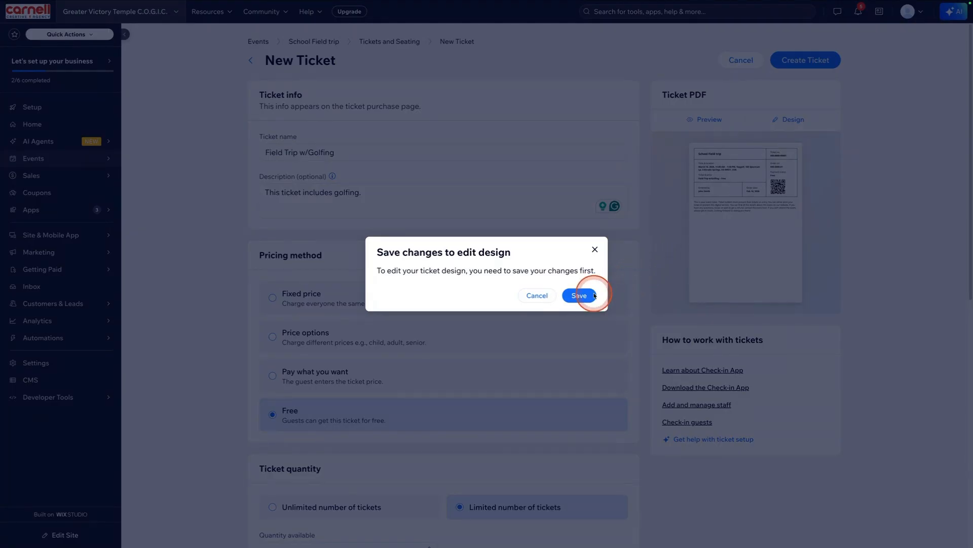
click(579, 295)
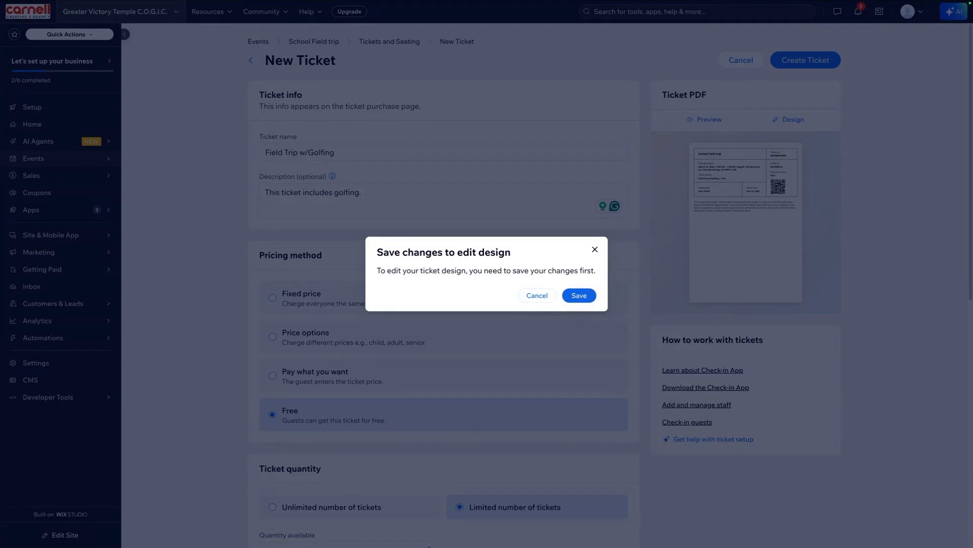
click(579, 295)
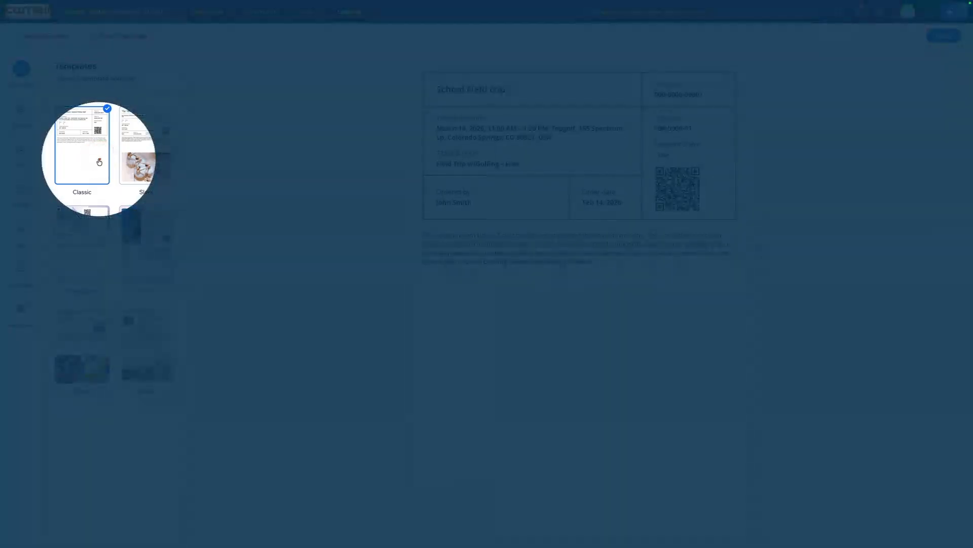
Try out the Classic, Bold and Chic ticket templates and choose the Playful template.
click(89, 160)
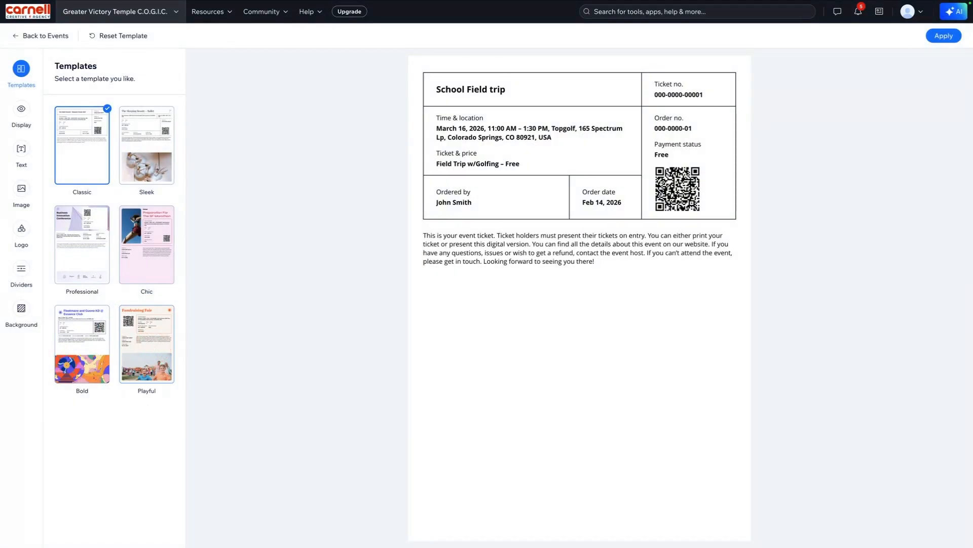
click(99, 350)
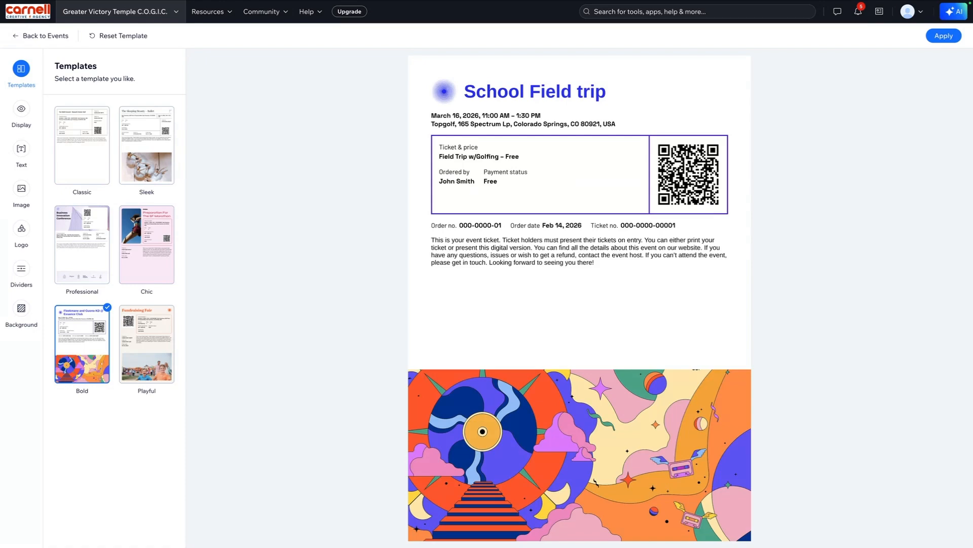
click(154, 349)
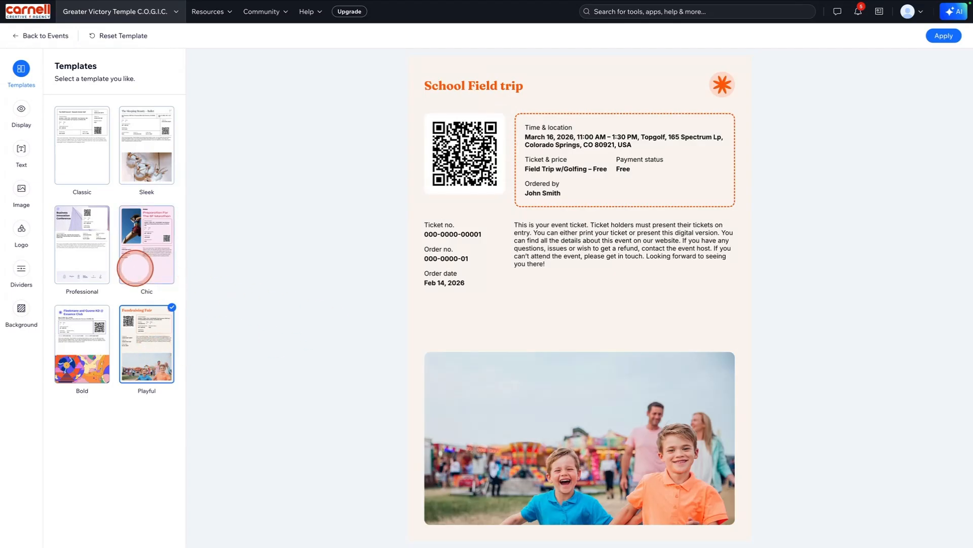
click(135, 272)
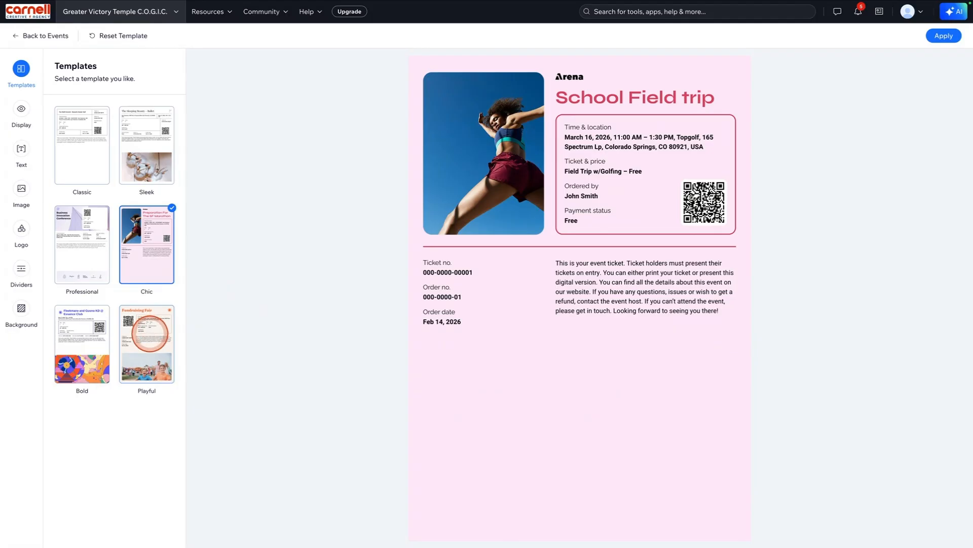
click(150, 334)
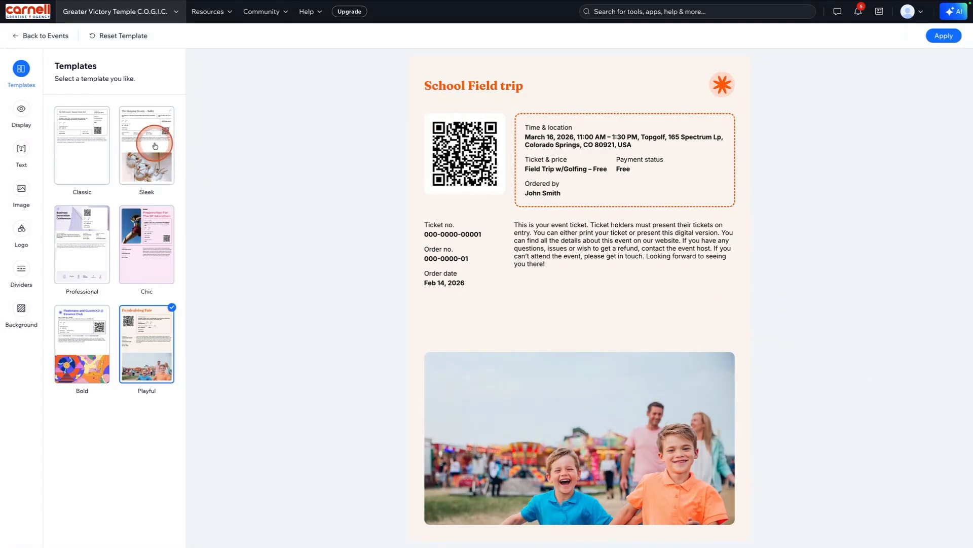
Hide the ticket number, payment status and QR code on the ticket design.
click(21, 109)
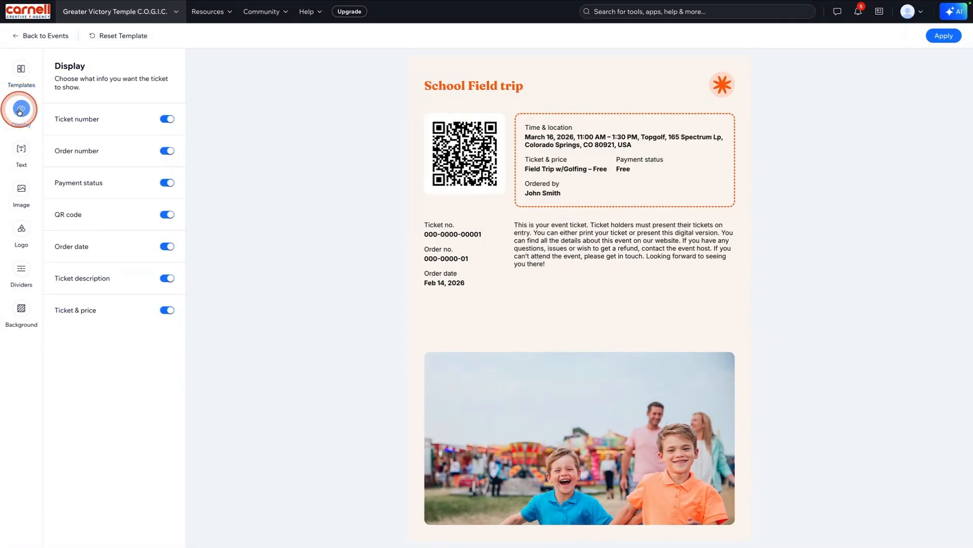
click(167, 119)
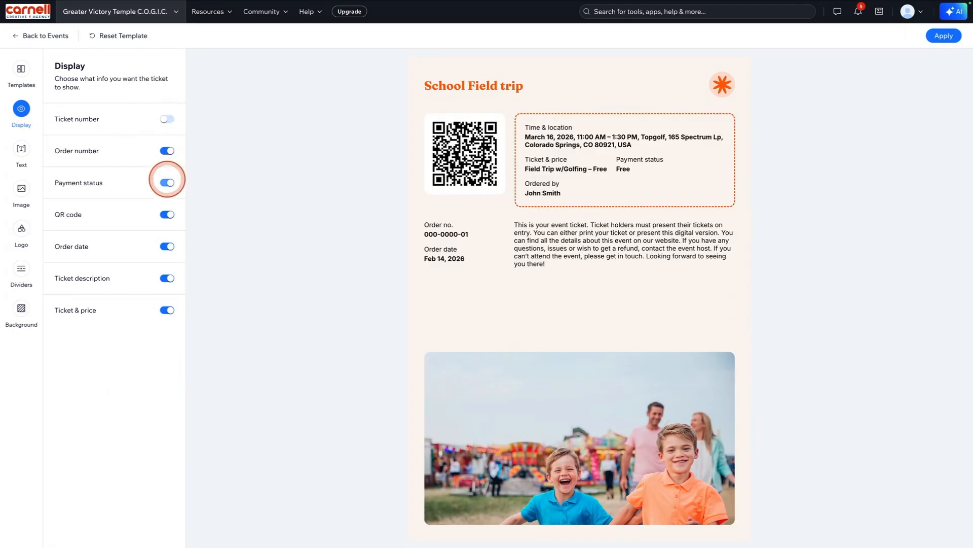
click(167, 182)
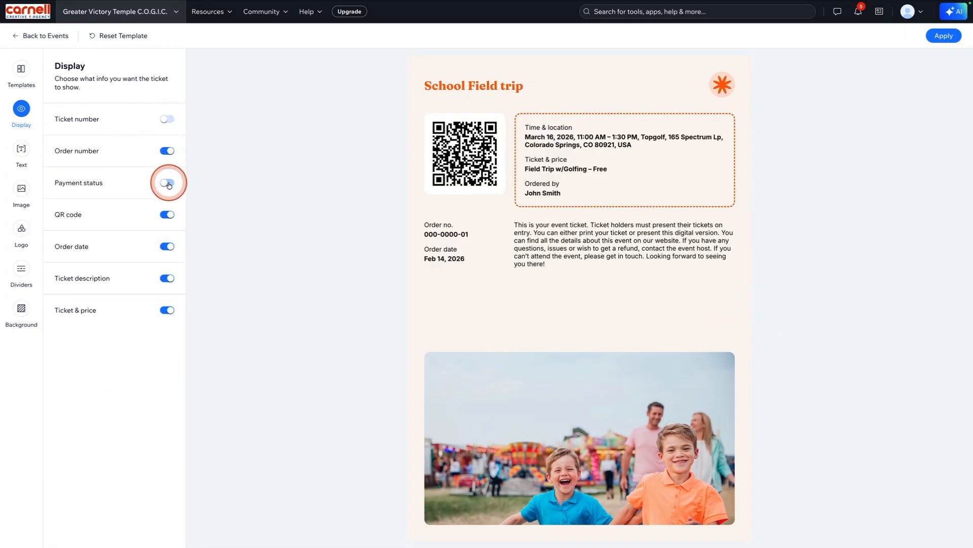
click(168, 215)
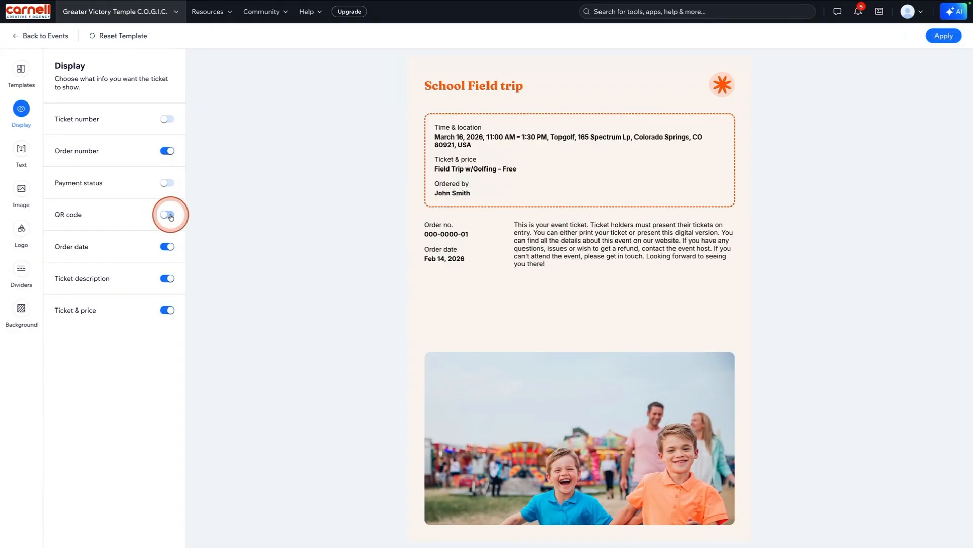
Show the QR code again and hide the order date on the ticket design.
click(168, 215)
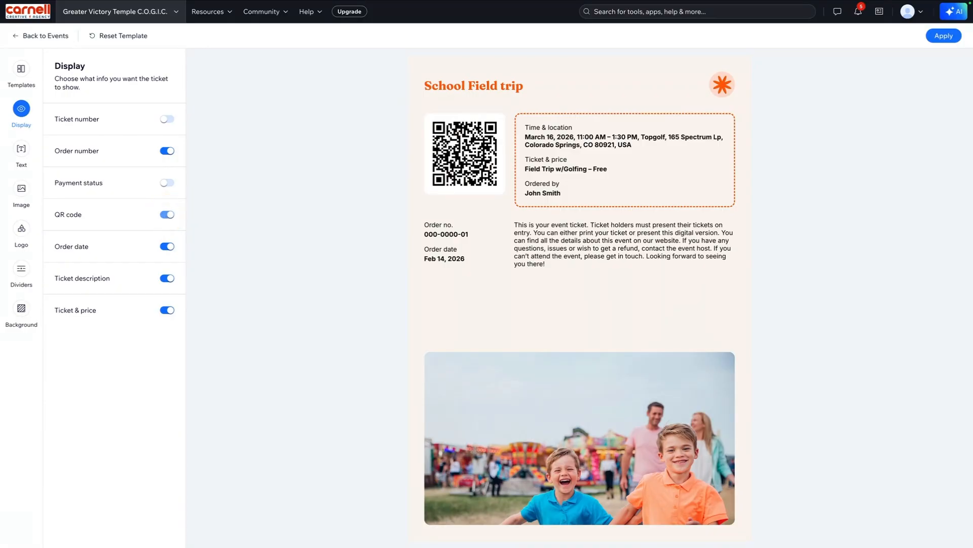
click(167, 247)
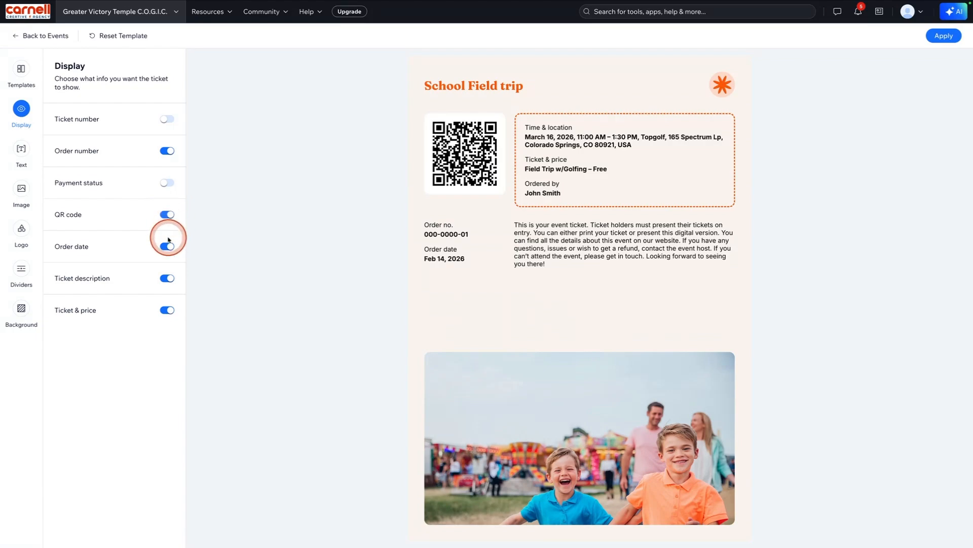
click(167, 248)
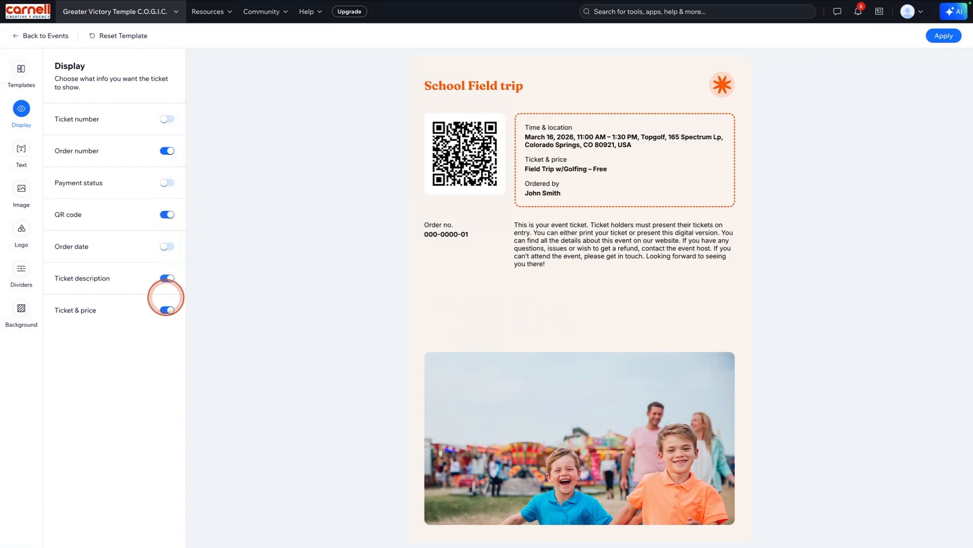
Try hiding the ticket description and the ticket & price details on the ticket, and show both again.
click(166, 311)
click(167, 278)
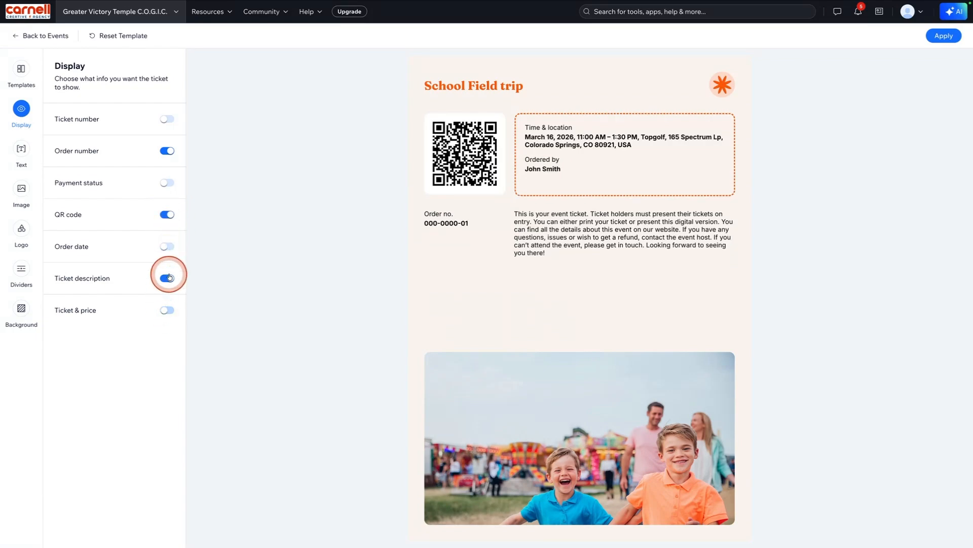
click(167, 278)
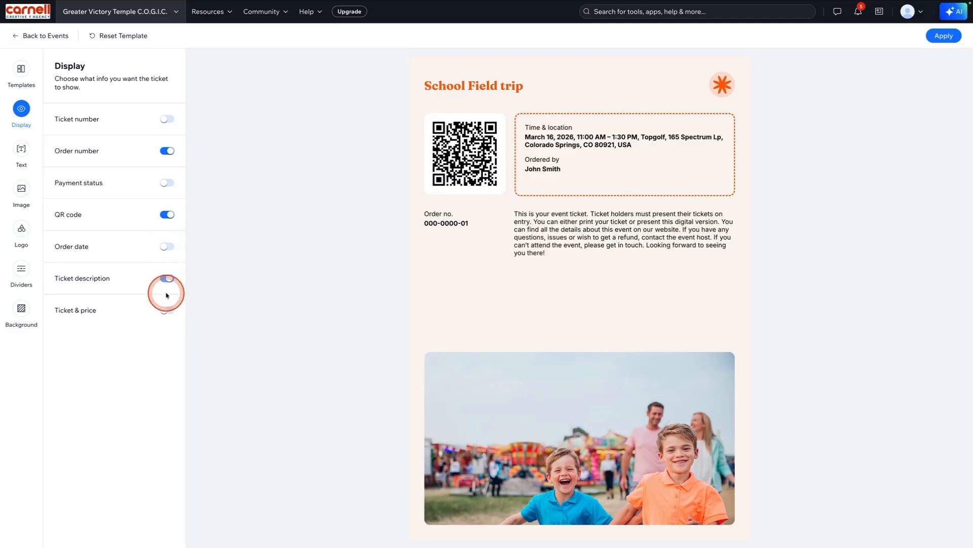
click(167, 309)
Look over the text styles that can be customized on the ticket design.
click(23, 150)
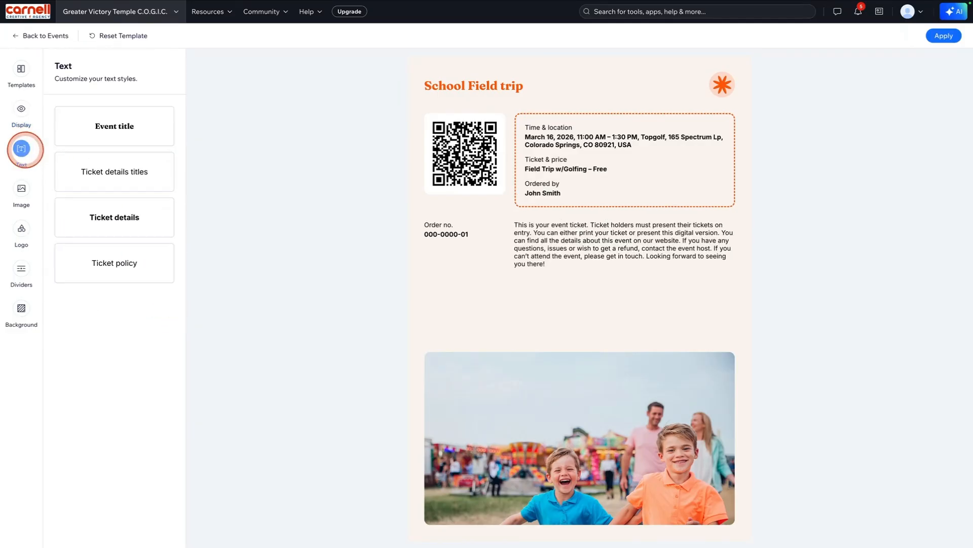
click(179, 133)
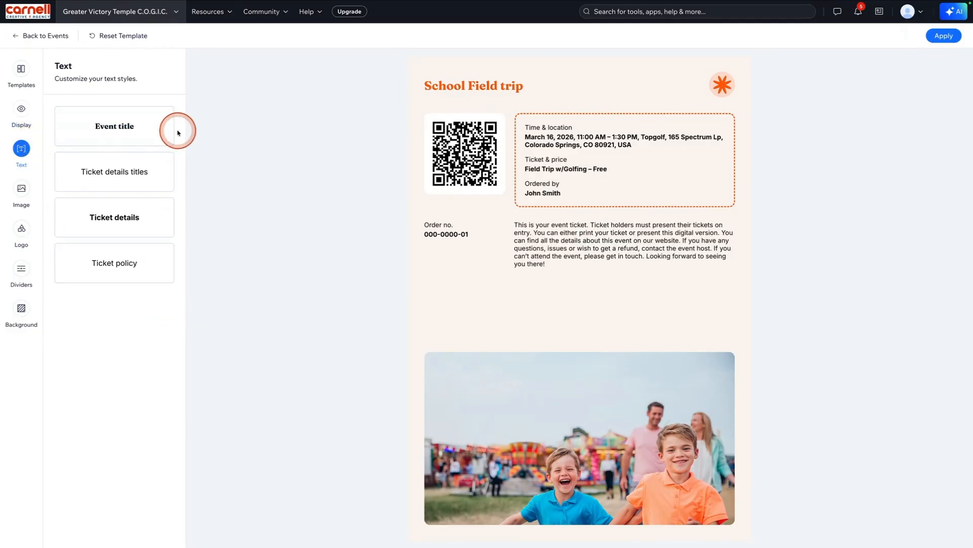
mouse_move(162, 130)
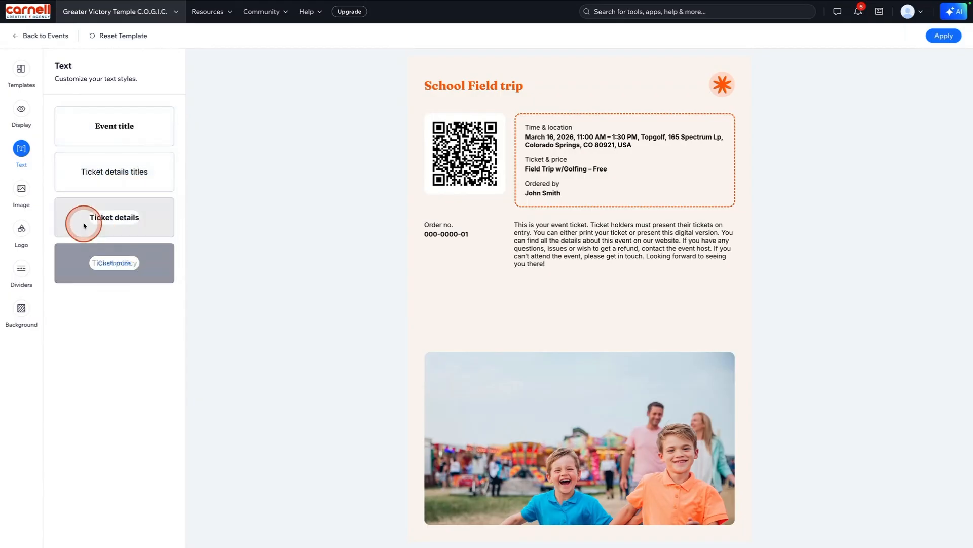
Open the ticket image in Photo Studio and add a blue triangle shape in the sky at the photo's upper left.
click(21, 188)
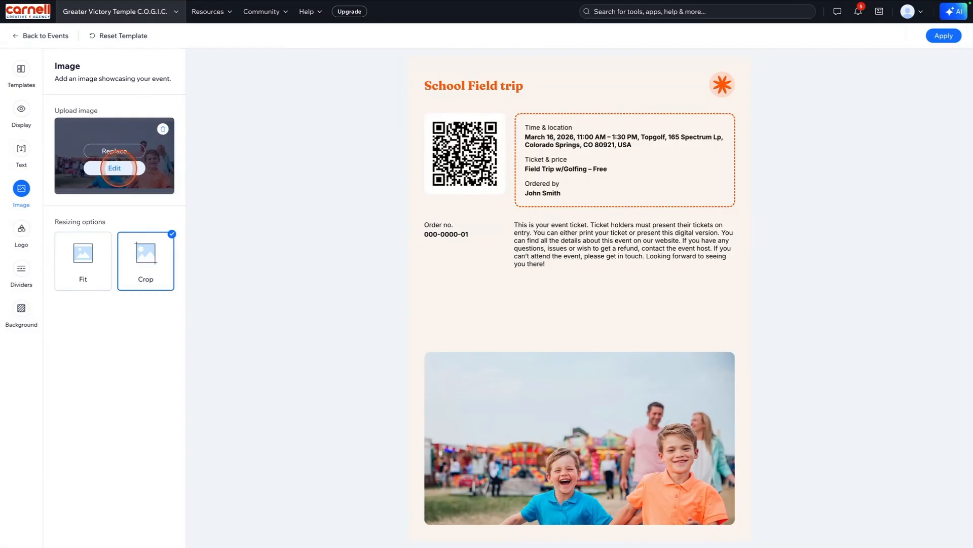
click(115, 168)
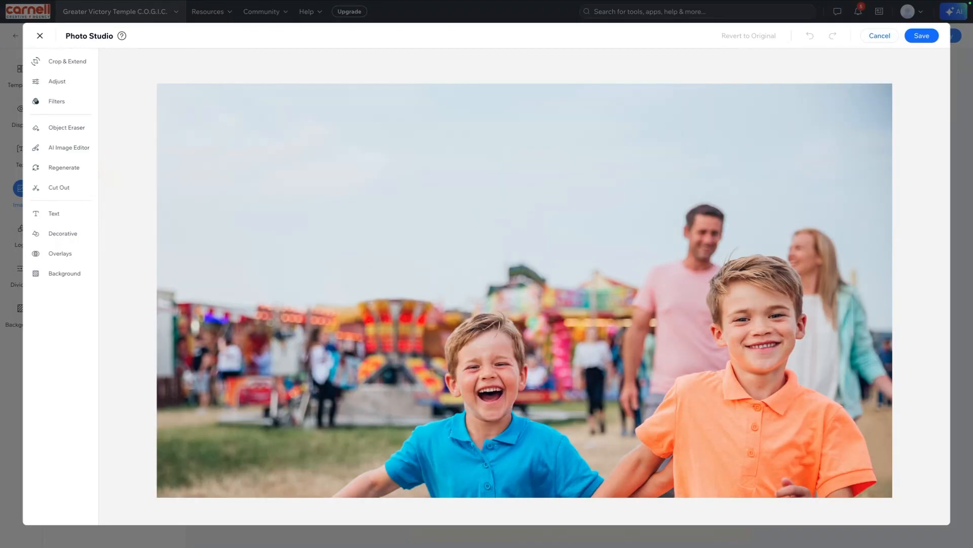
click(58, 100)
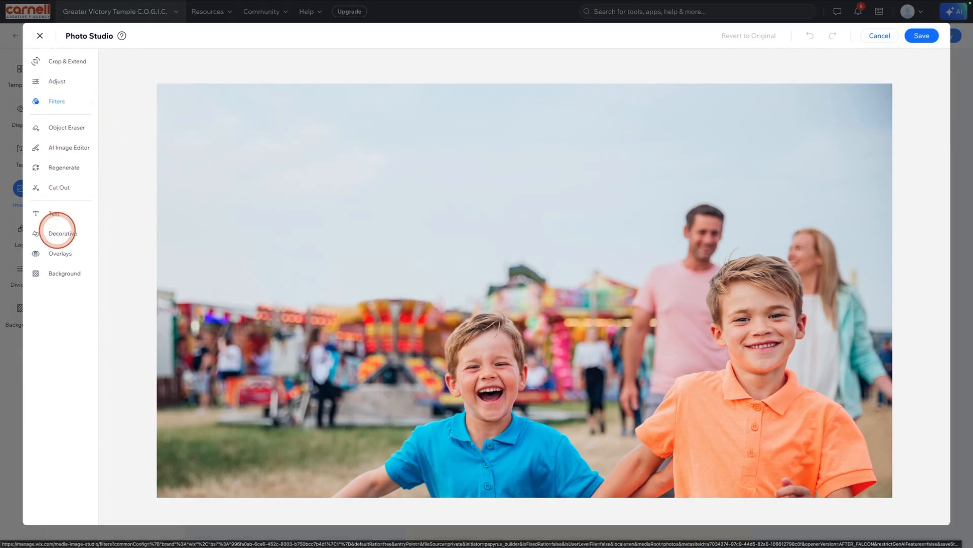
click(86, 234)
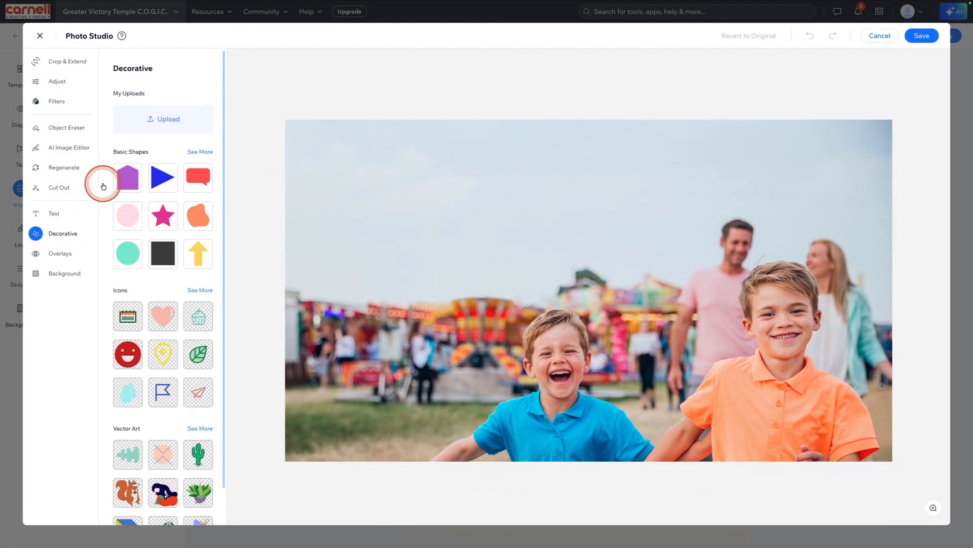
click(160, 176)
drag(565, 272, 381, 175)
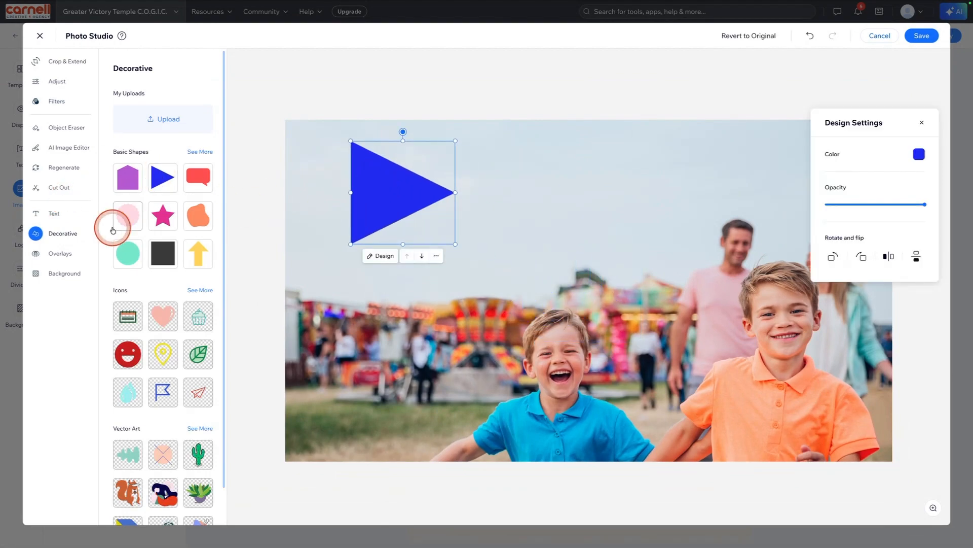
Try Flares, Leaks and Reflection overlays on the photo and choose the Leaks overlay with the red left edge.
click(59, 252)
click(206, 114)
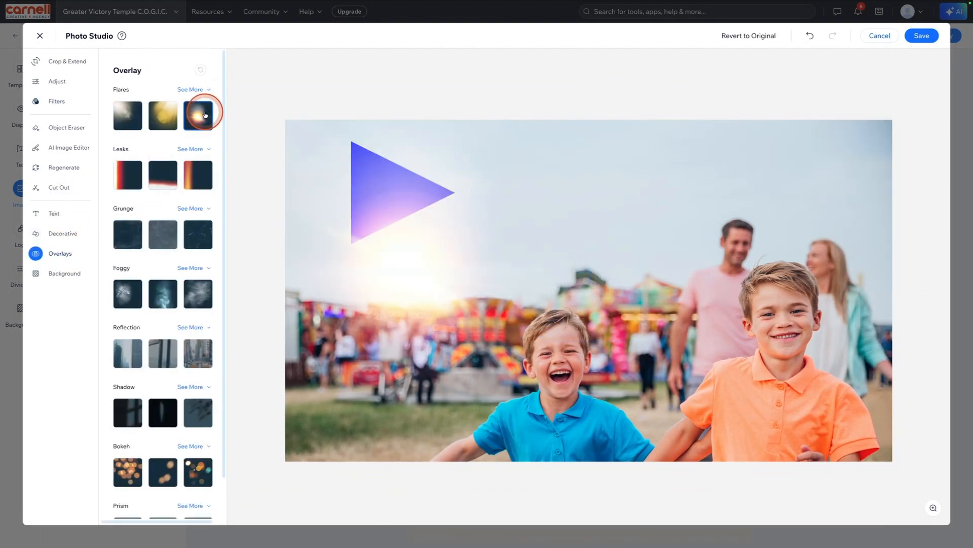
click(167, 184)
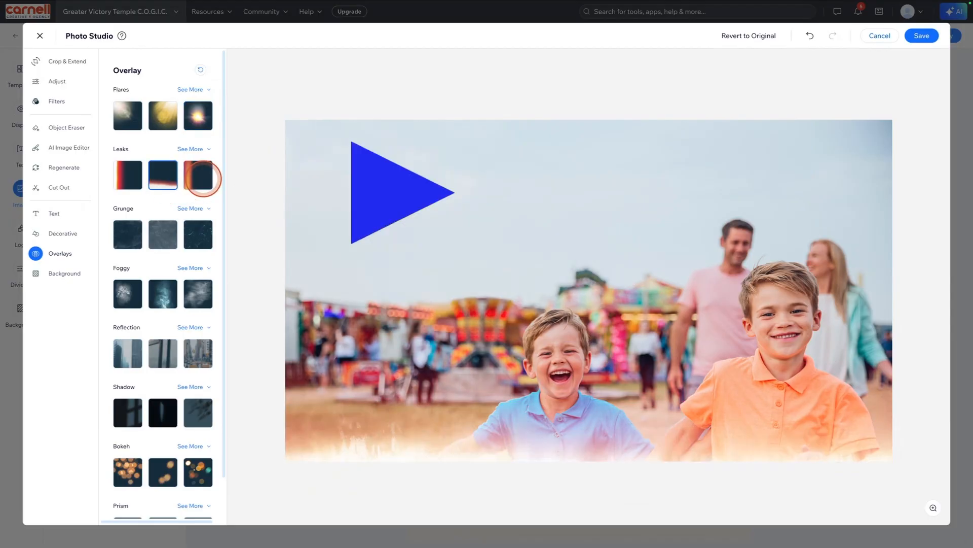
click(203, 181)
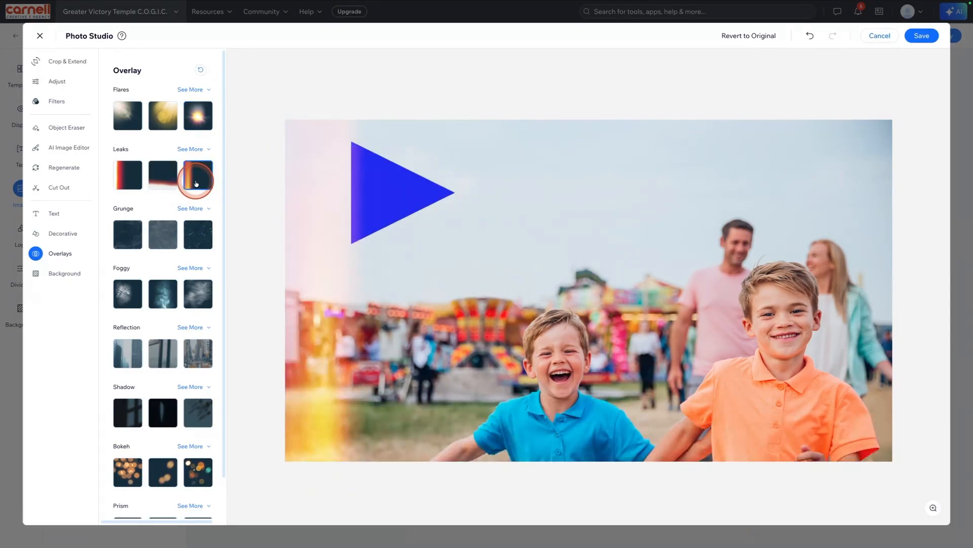
click(119, 349)
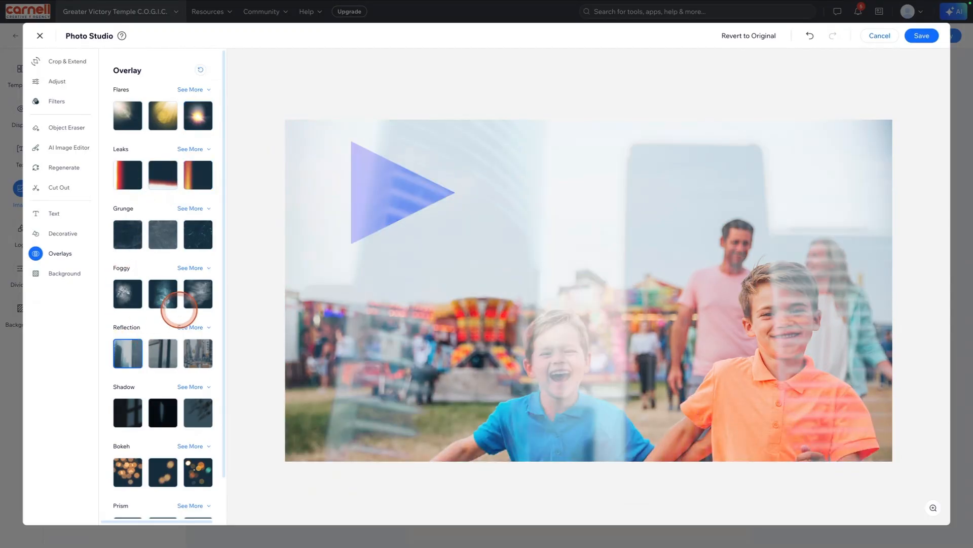
click(124, 178)
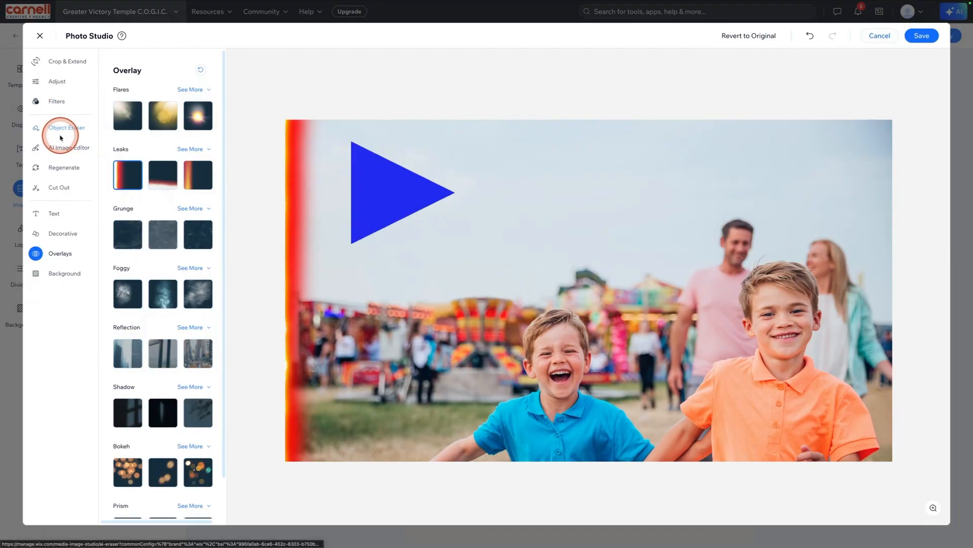
Erase the boy in the blue shirt from the photo with the Object Eraser.
click(75, 130)
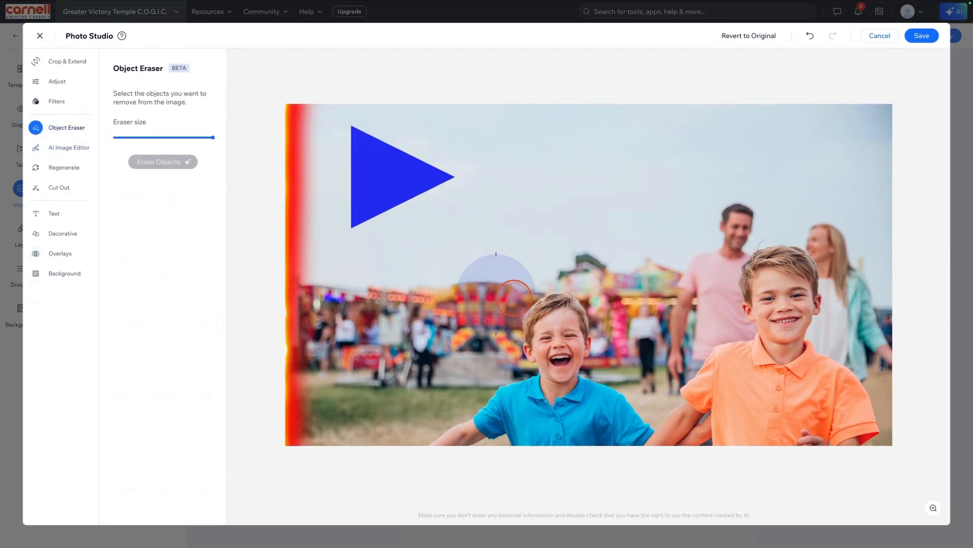
mouse_move(560, 307)
mouse_down()
mouse_move(532, 439)
mouse_move(636, 431)
mouse_up()
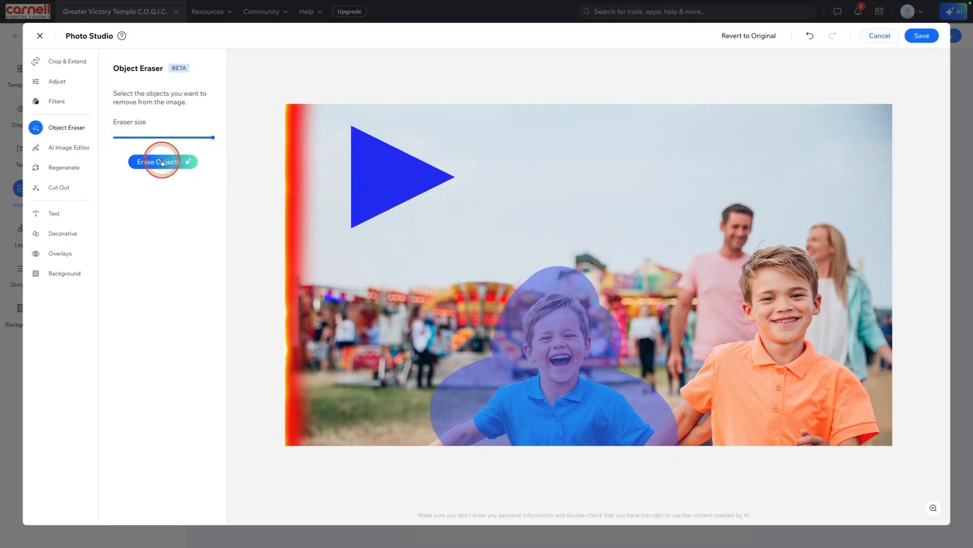
click(162, 162)
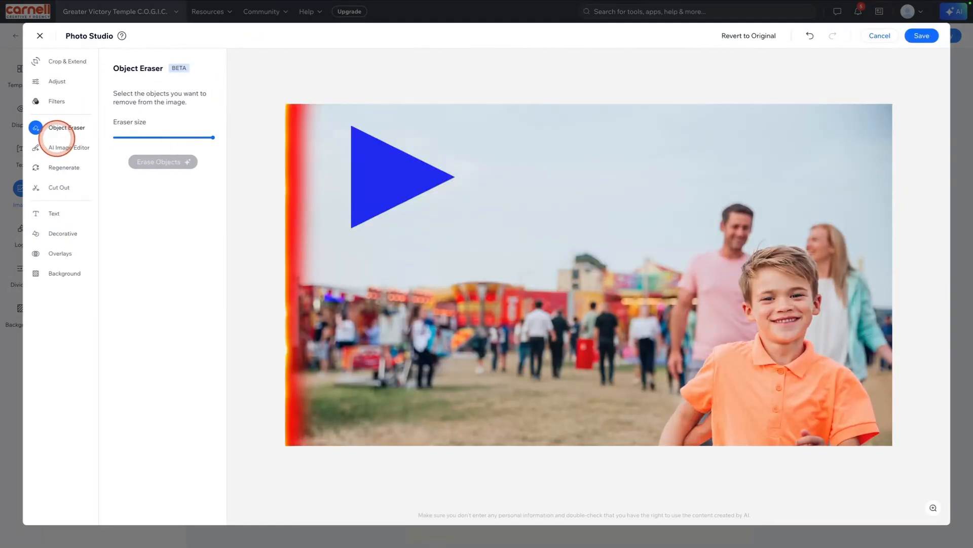
Look at the AI Image Editor, then revert the photo to the original and leave Photo Studio without saving.
click(59, 149)
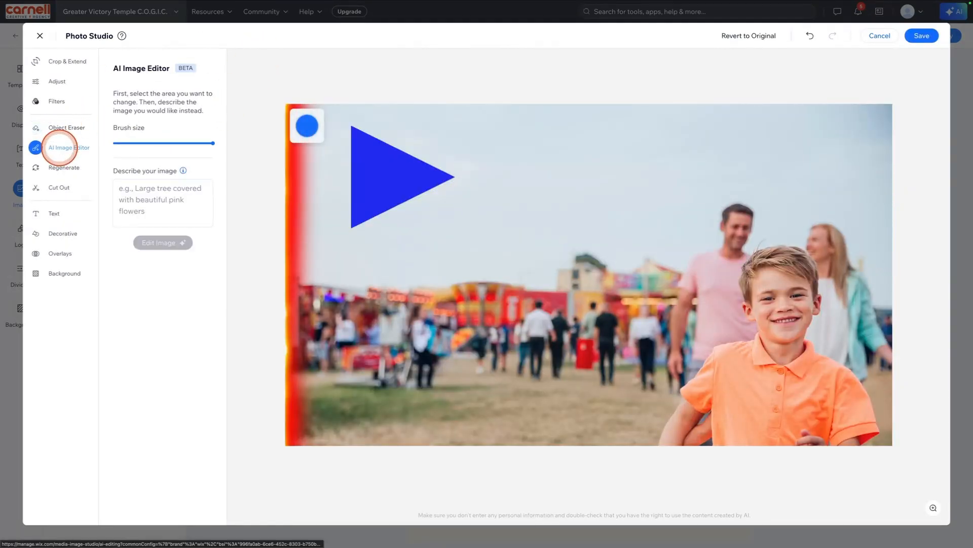
click(168, 200)
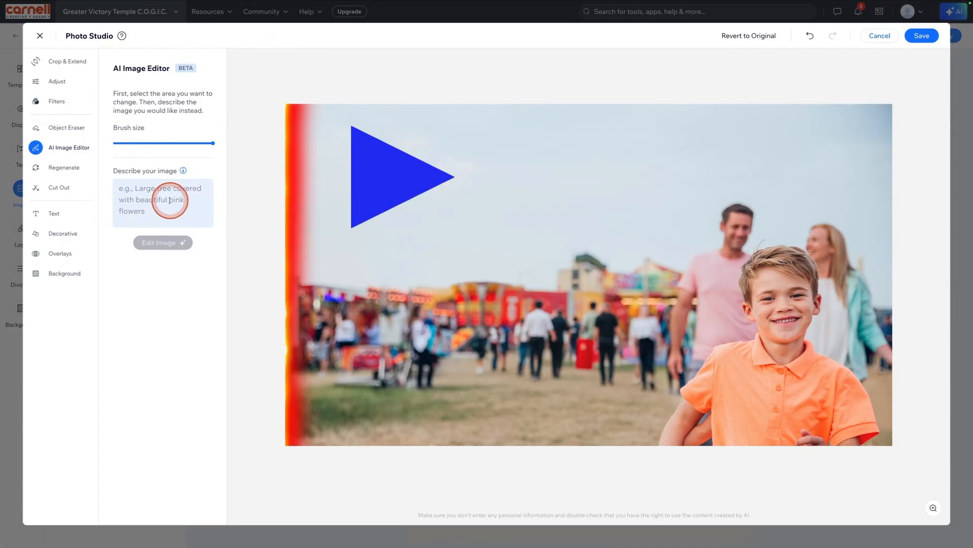
mouse_move(184, 171)
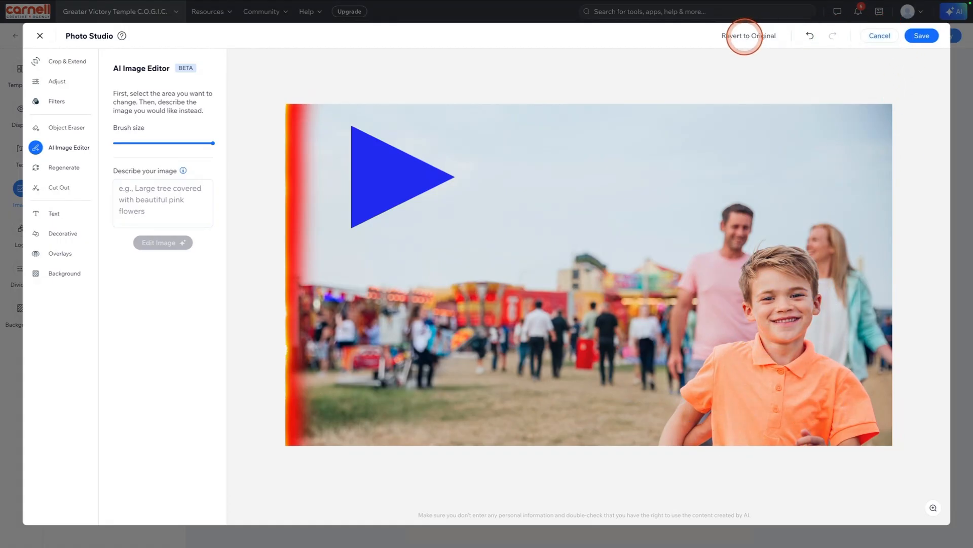
click(744, 36)
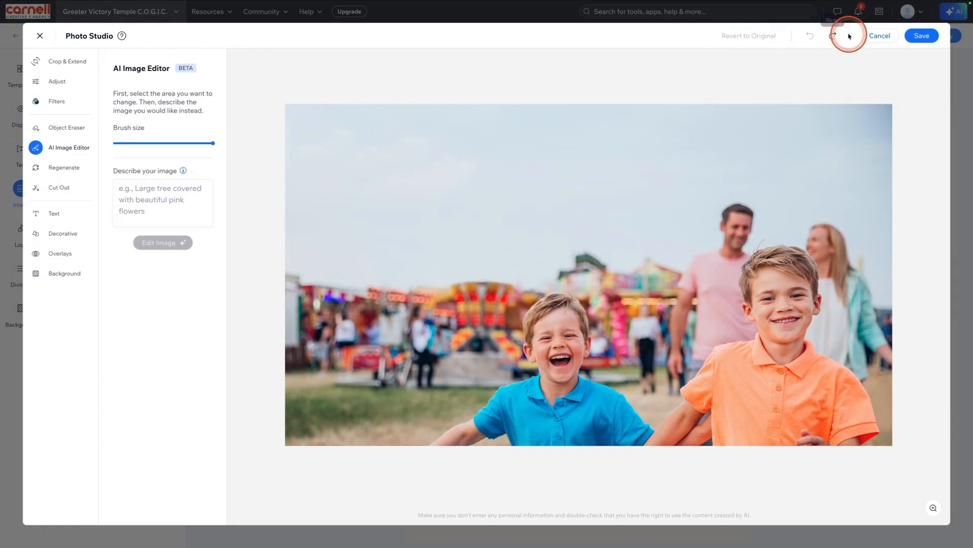
click(873, 41)
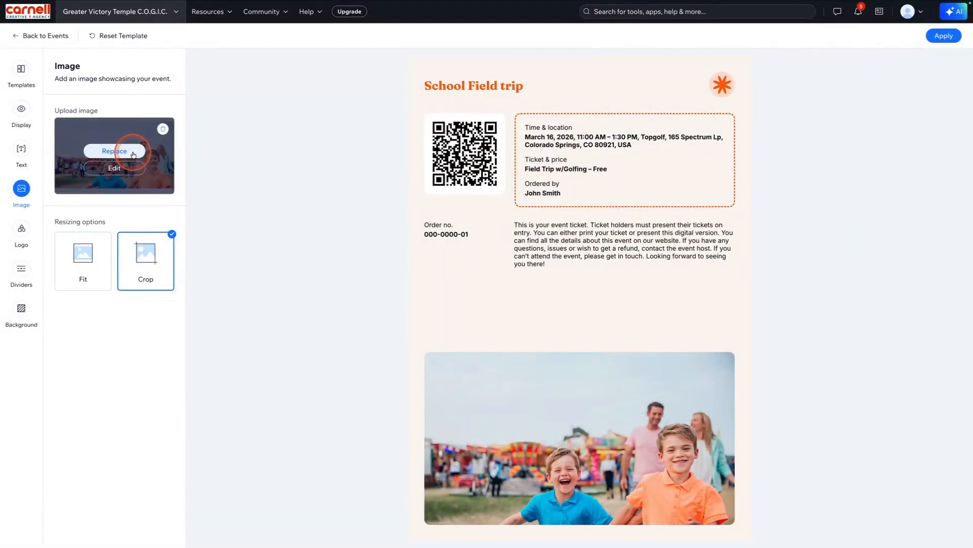
Search Media from Wix for "golf" to find a replacement for the ticket image.
click(140, 152)
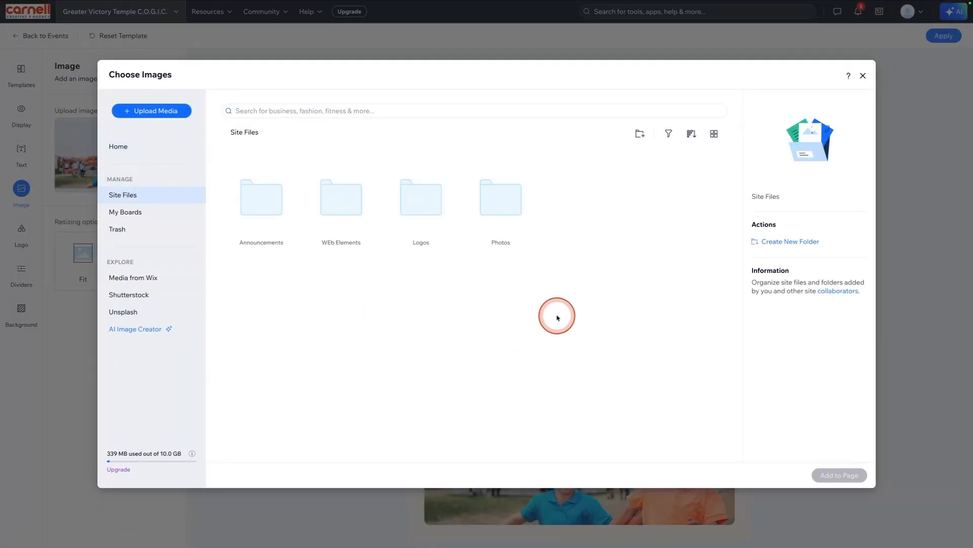
click(143, 280)
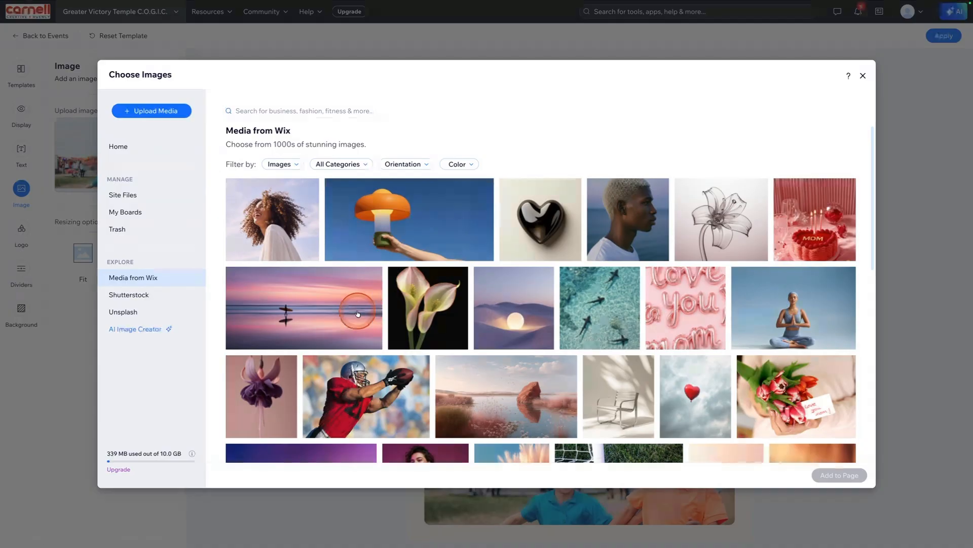
mouse_move(357, 311)
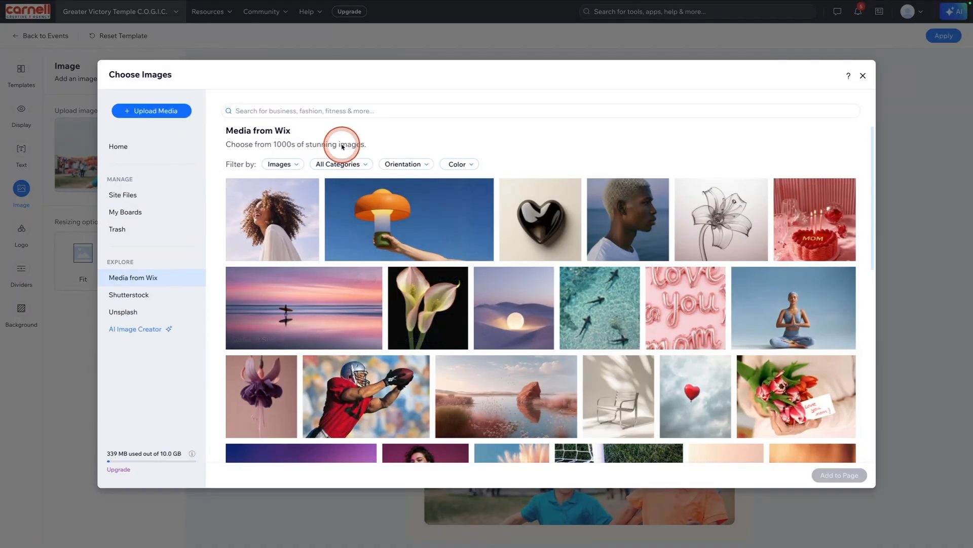
click(343, 111)
text(g)
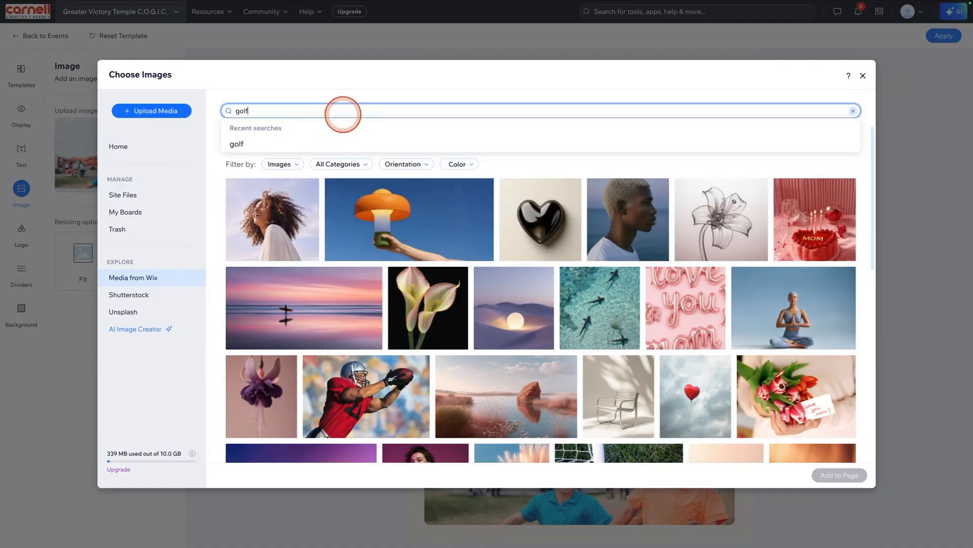
text(olf)
key(Return)
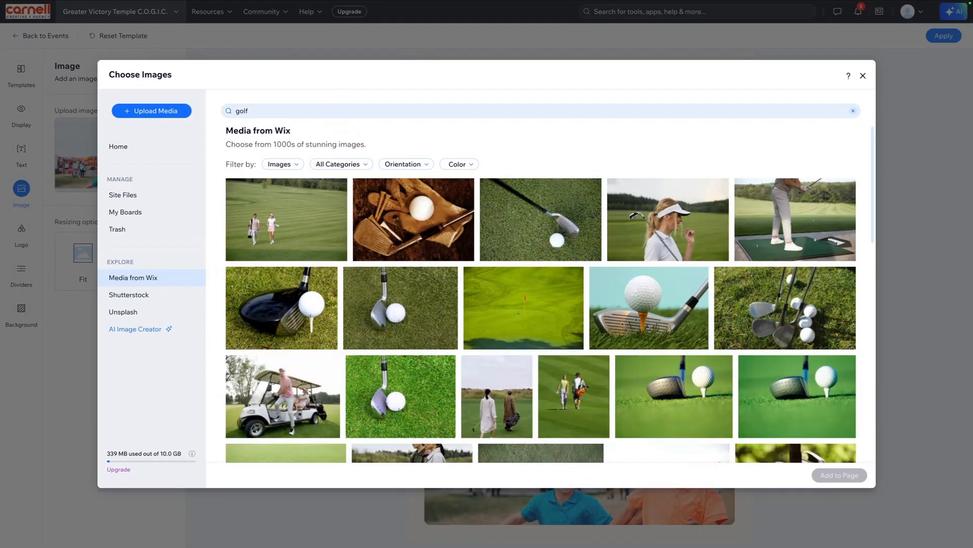
Replace the ticket image with the Boy Playing Golf photo from the search results.
scroll(399, 216, down, 3)
scroll(398, 215, down, 10)
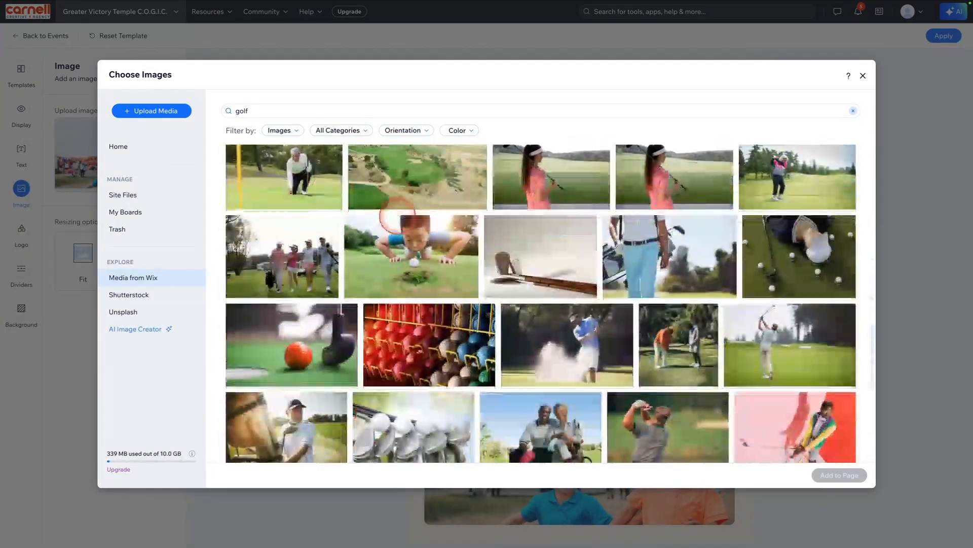
click(403, 233)
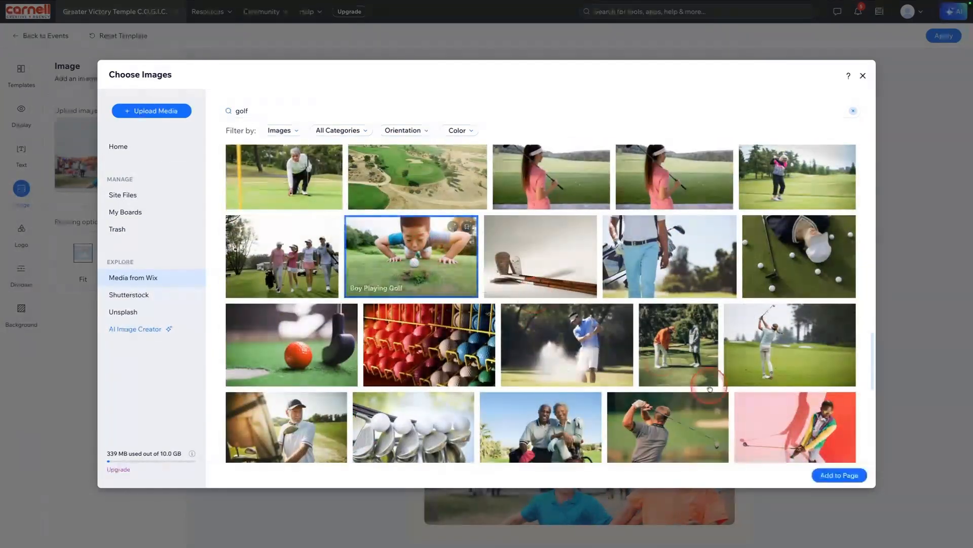
click(848, 476)
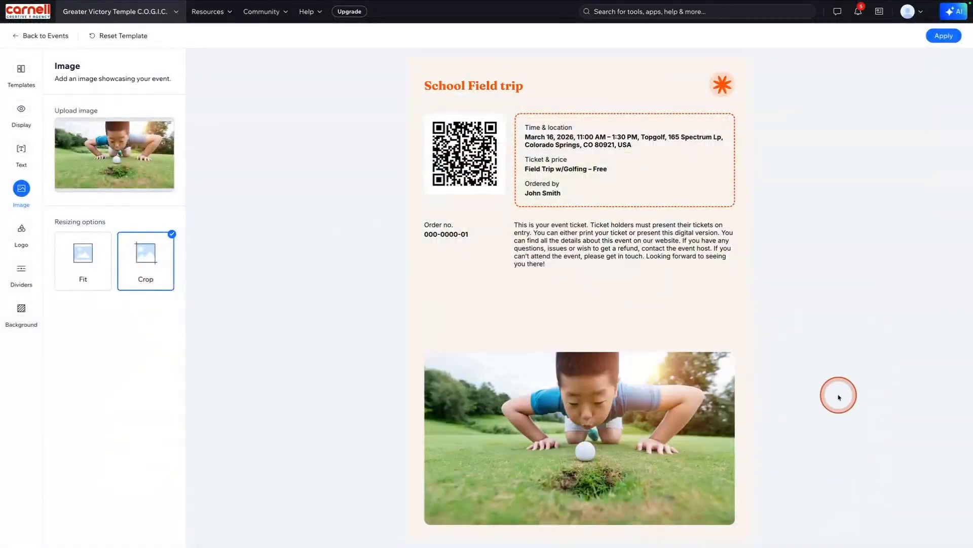
mouse_move(109, 152)
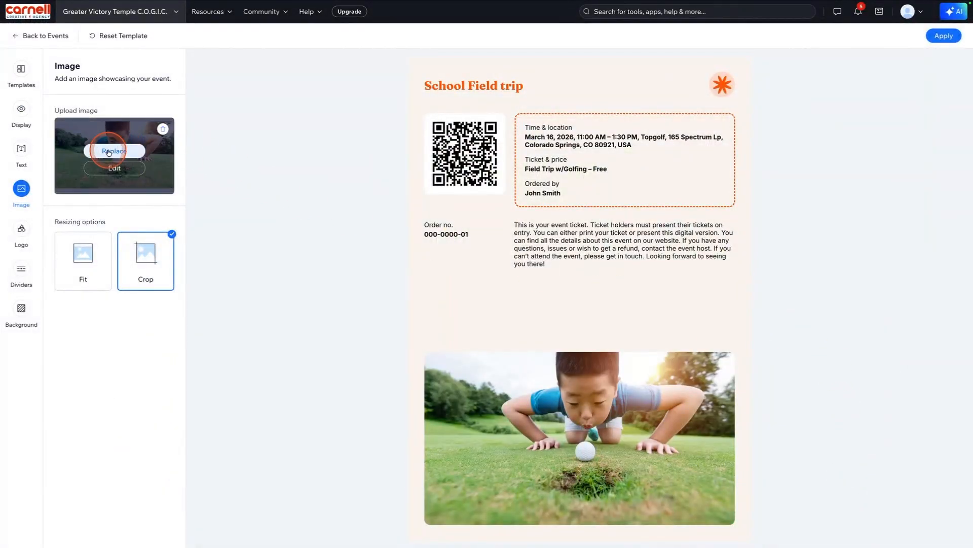
Replace the ticket image with the Stylish Golfer photo, found by searching Media from Wix for "golf".
click(109, 150)
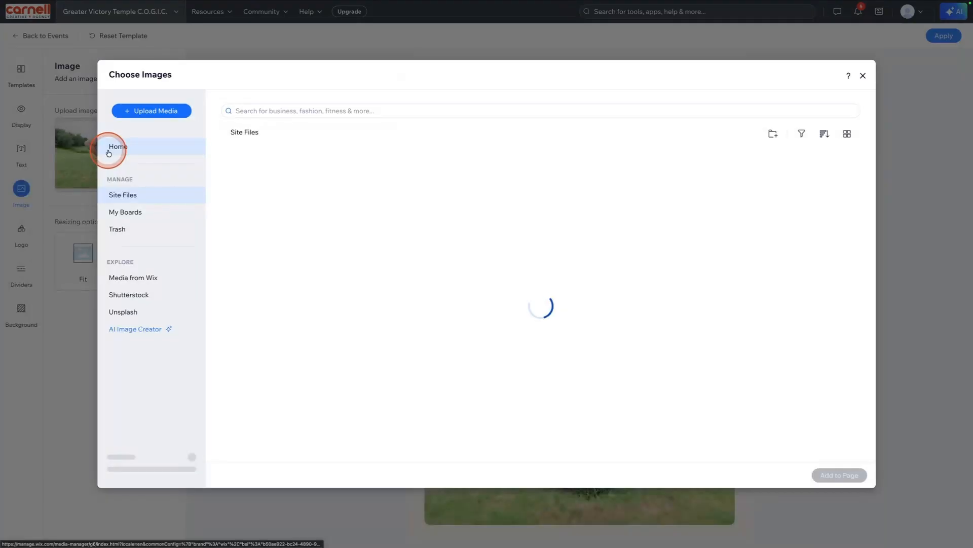
click(171, 280)
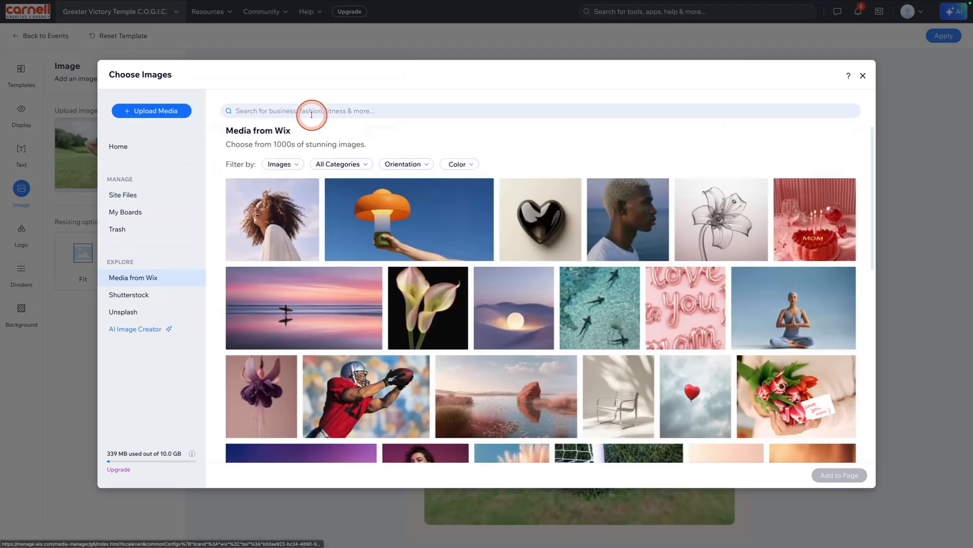
click(310, 110)
text(golf)
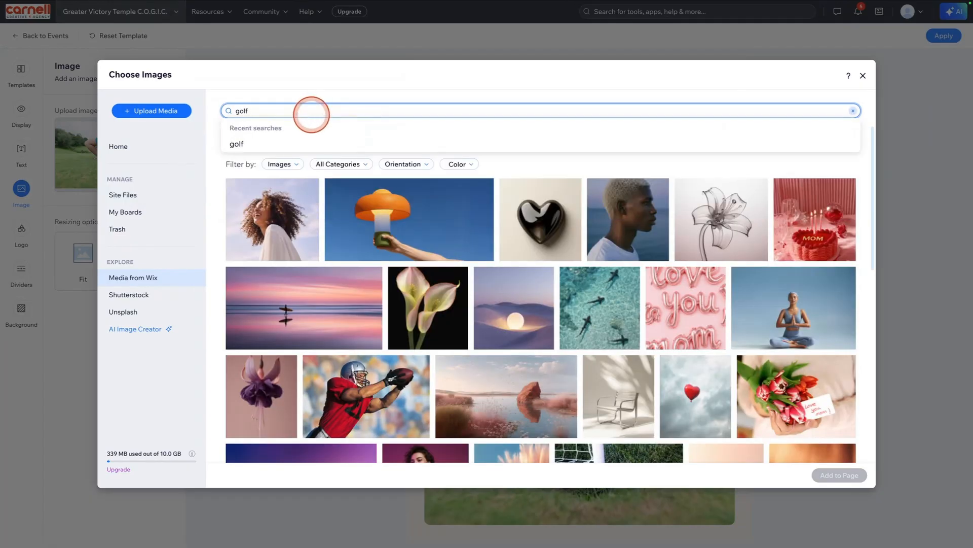
click(300, 144)
scroll(608, 294, down, 5)
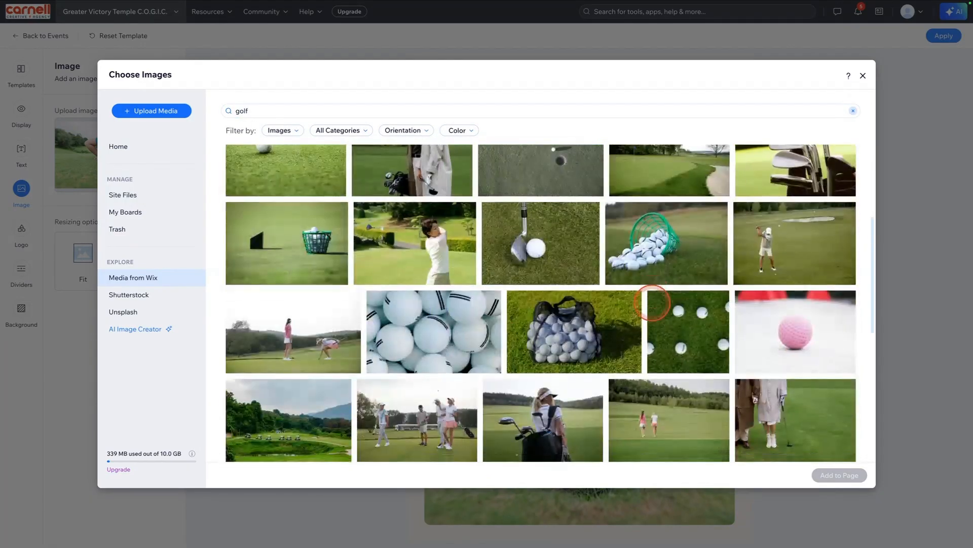
scroll(653, 303, down, 10)
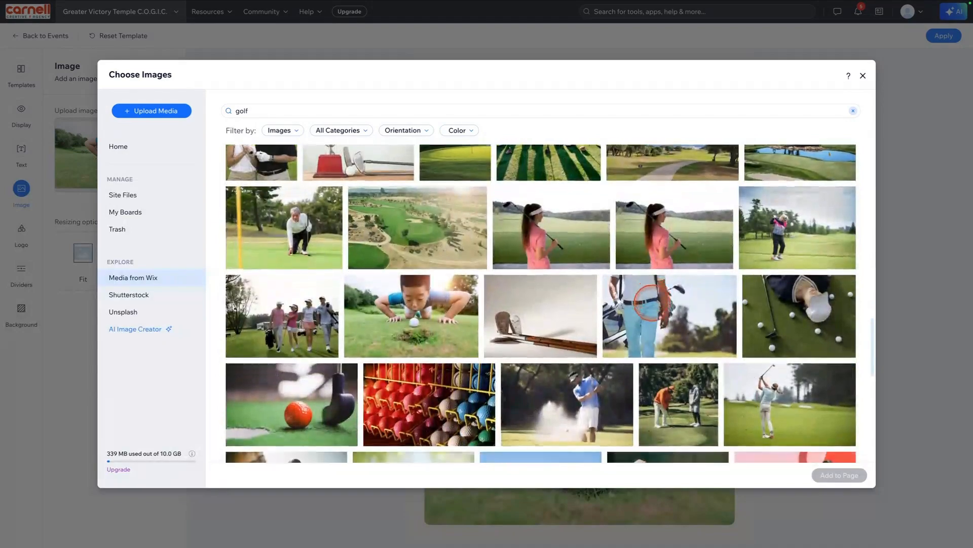
scroll(649, 302, down, 4)
click(795, 257)
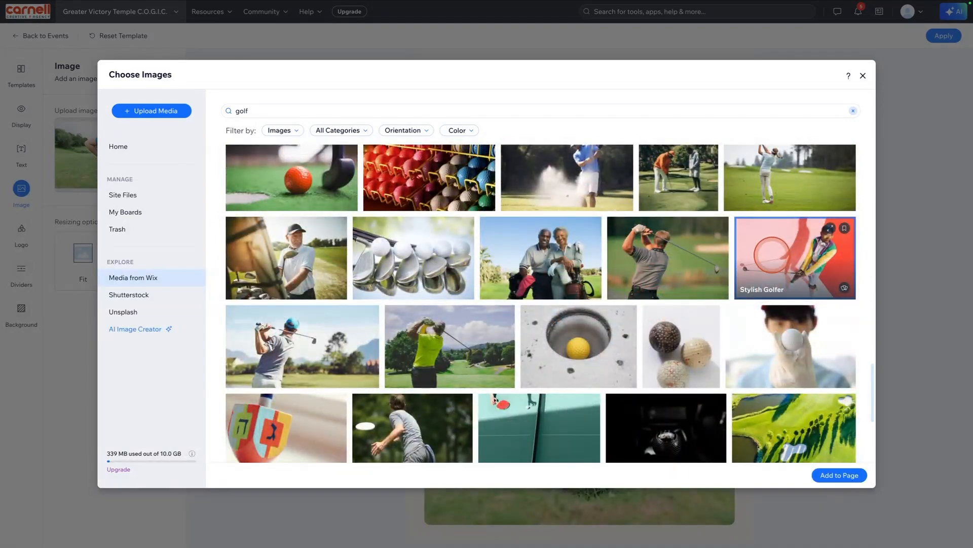
click(828, 477)
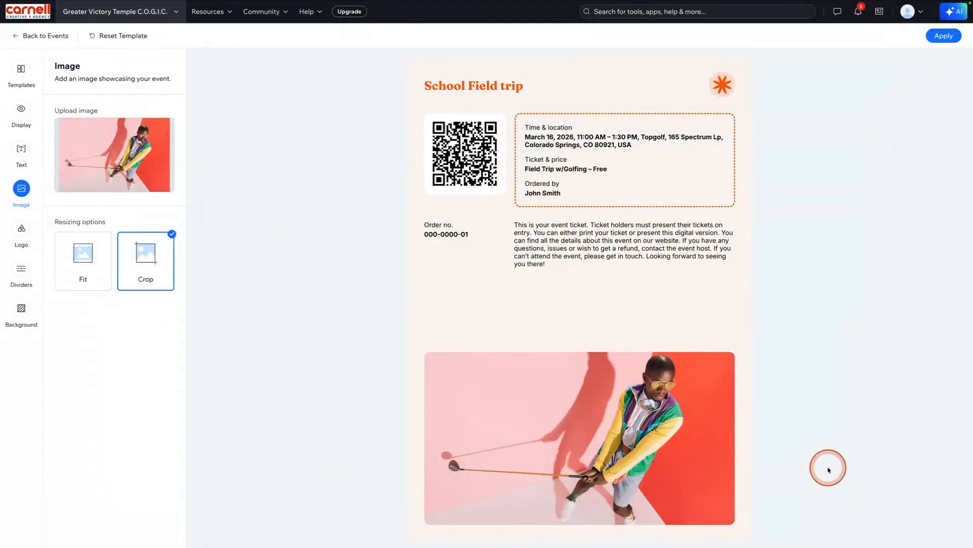
Apply the ticket PDF design, return to the Field Trip w/Golfing ticket and save it.
click(947, 36)
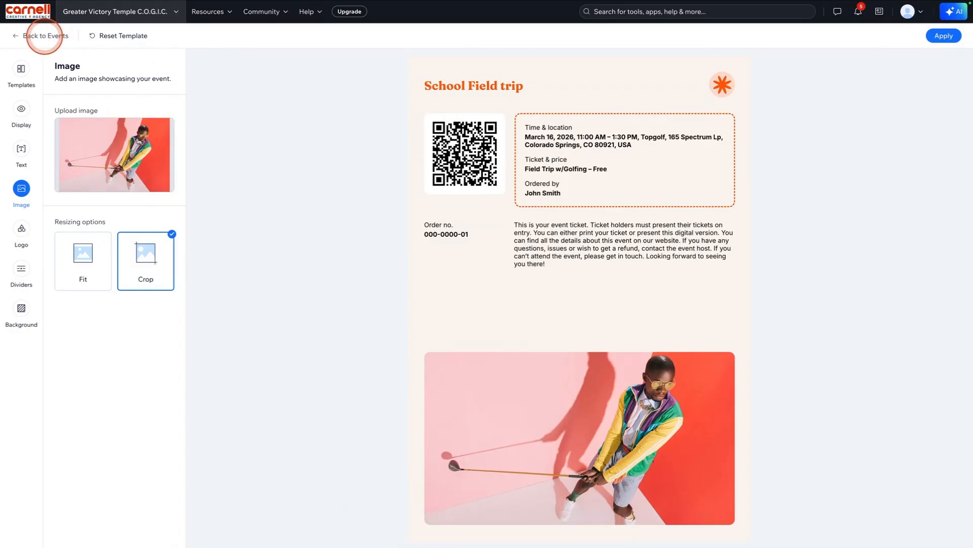
click(44, 36)
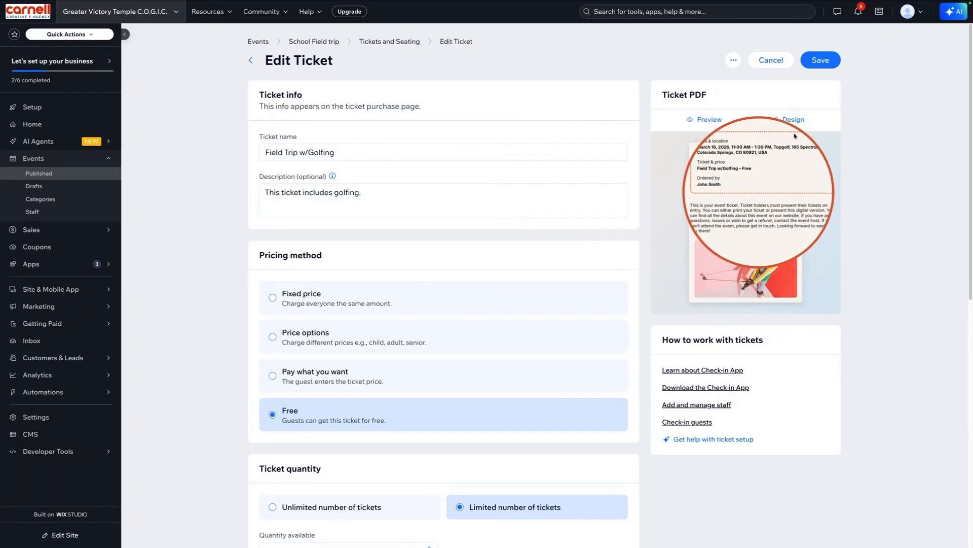
click(820, 64)
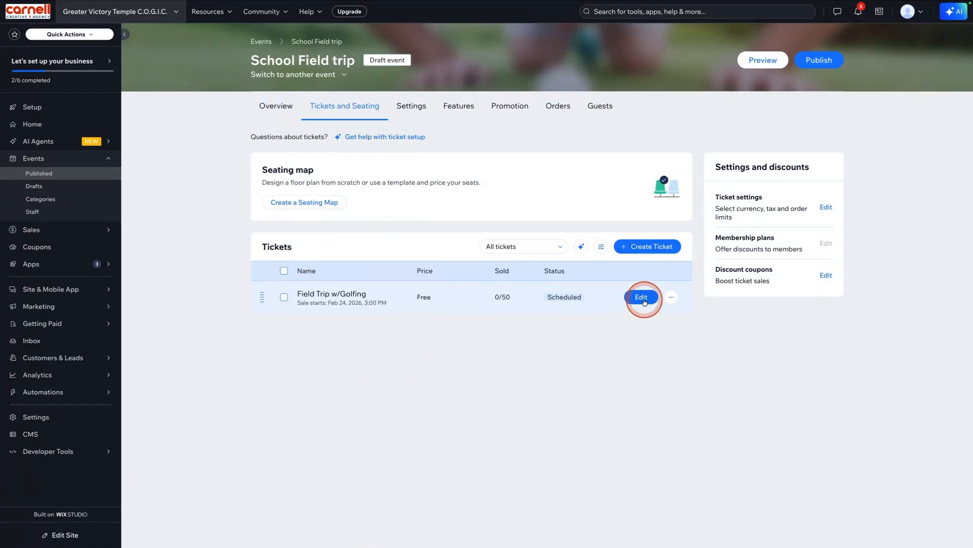
Create a second ticket named General Admission with a fixed price of $10.
click(659, 247)
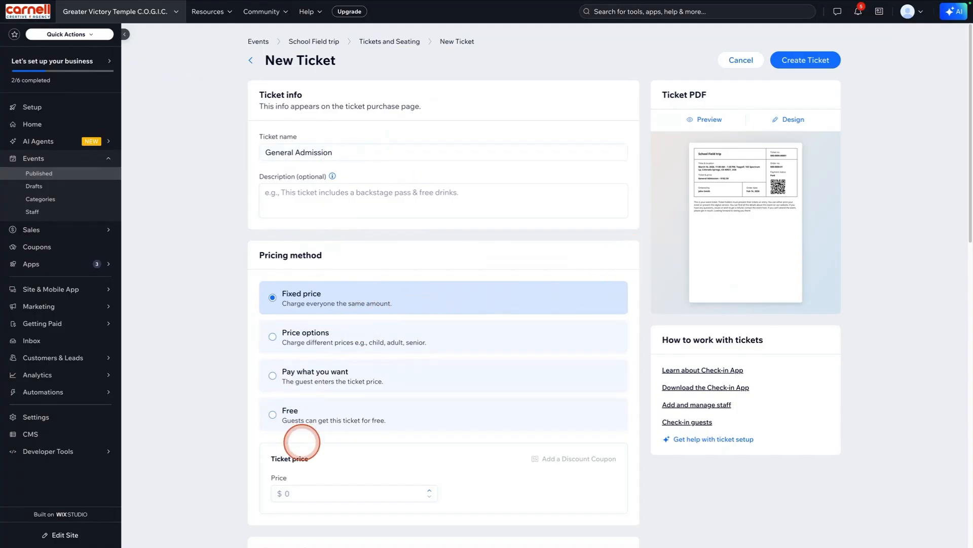
click(310, 494)
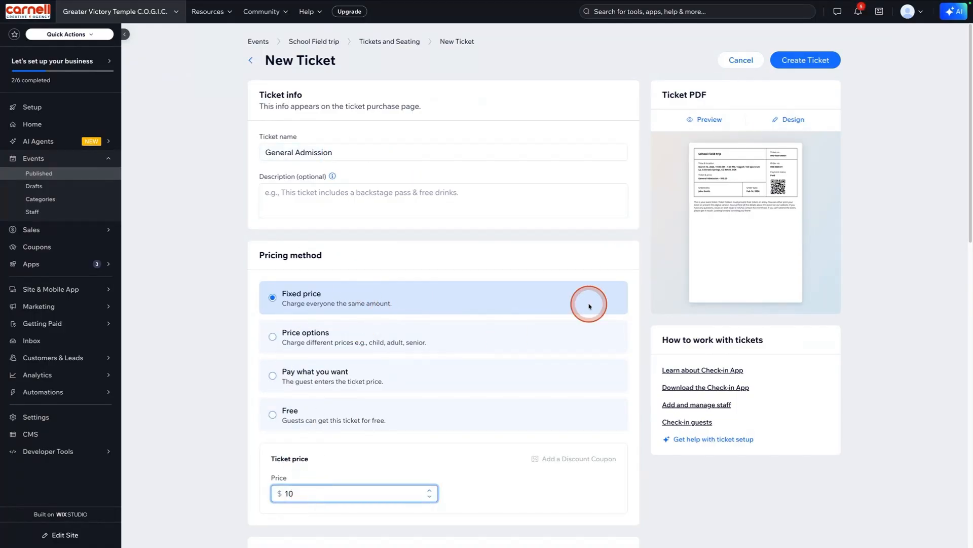
click(802, 60)
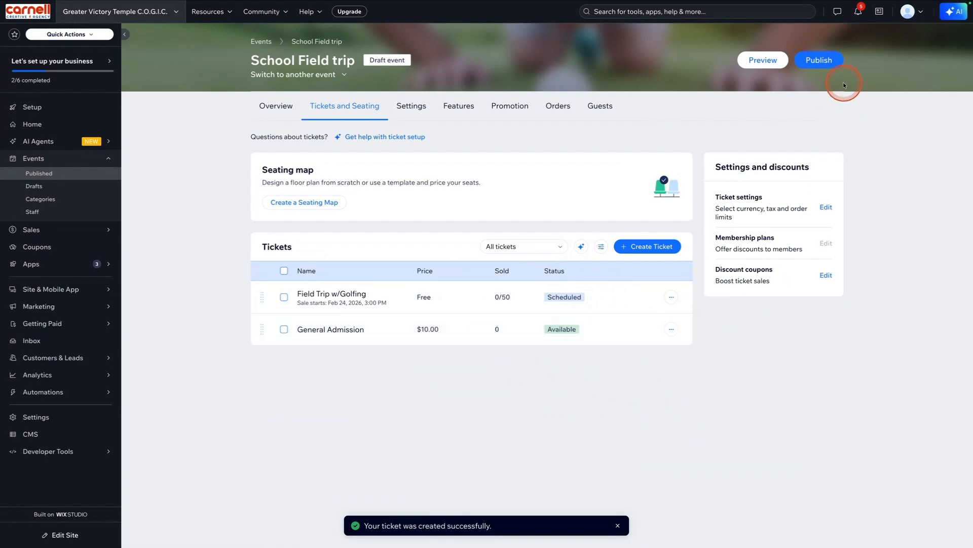
Publish the School Field trip event and open its live event page.
click(824, 63)
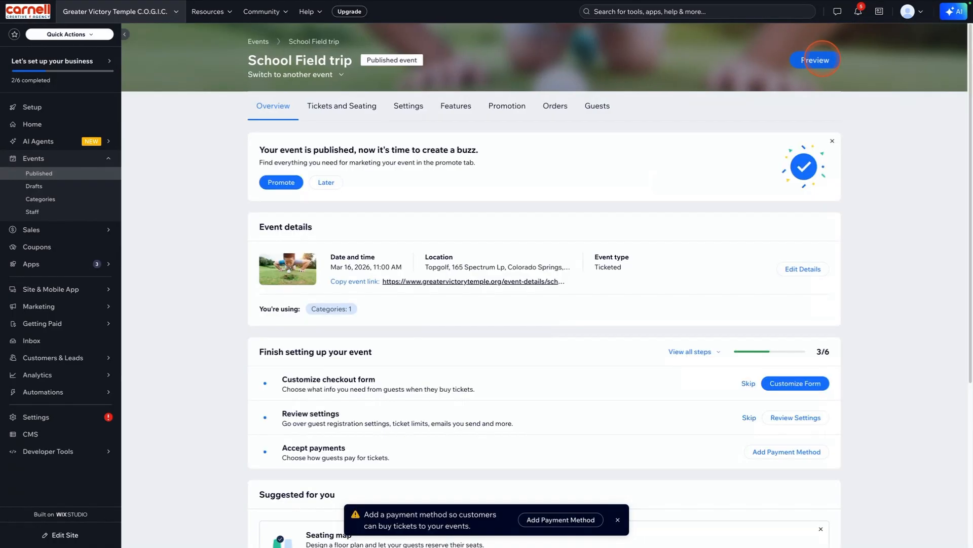
click(438, 283)
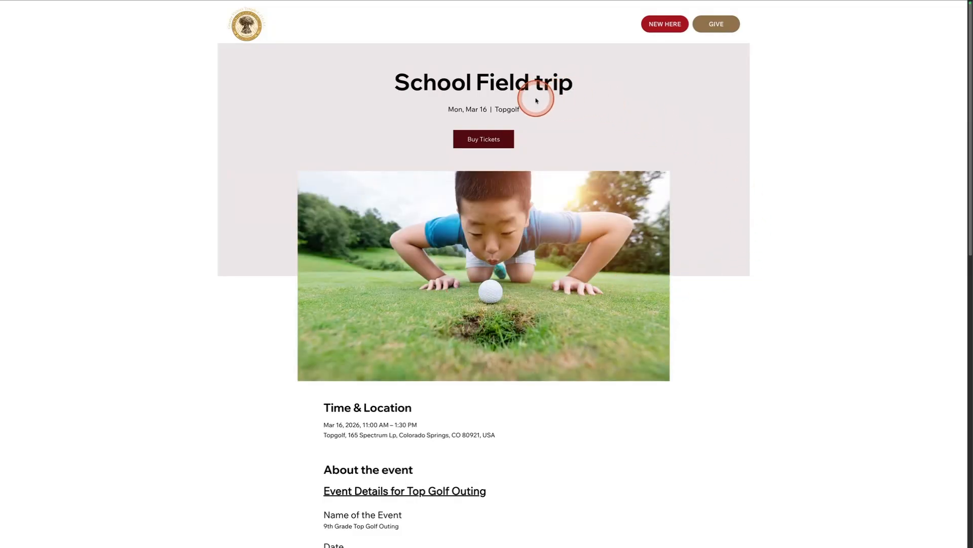
scroll(552, 115, down, 3)
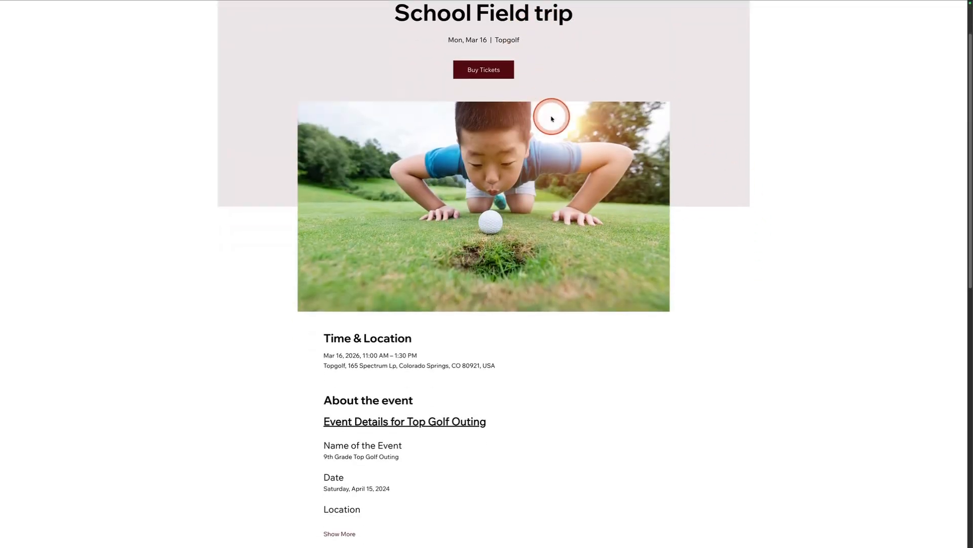
scroll(556, 120, up, 2)
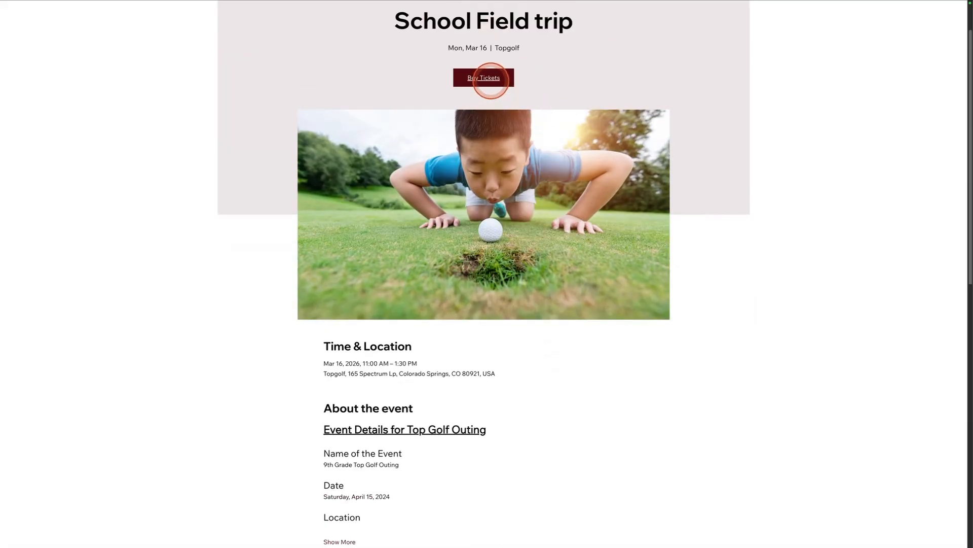
Examine the live page's ticket section, including the Field Trip w/Golfing details and the General Admission quantity choices.
click(492, 85)
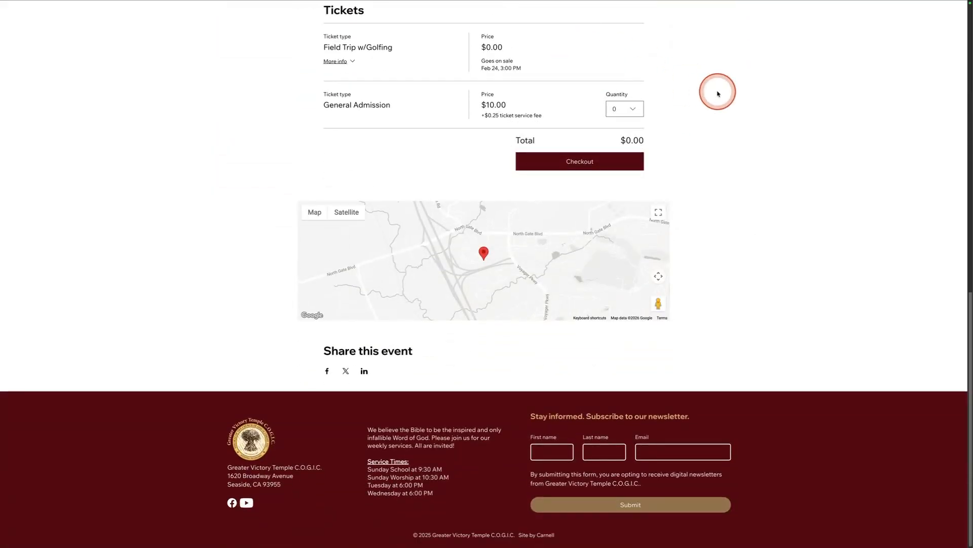
scroll(717, 91, up, 2)
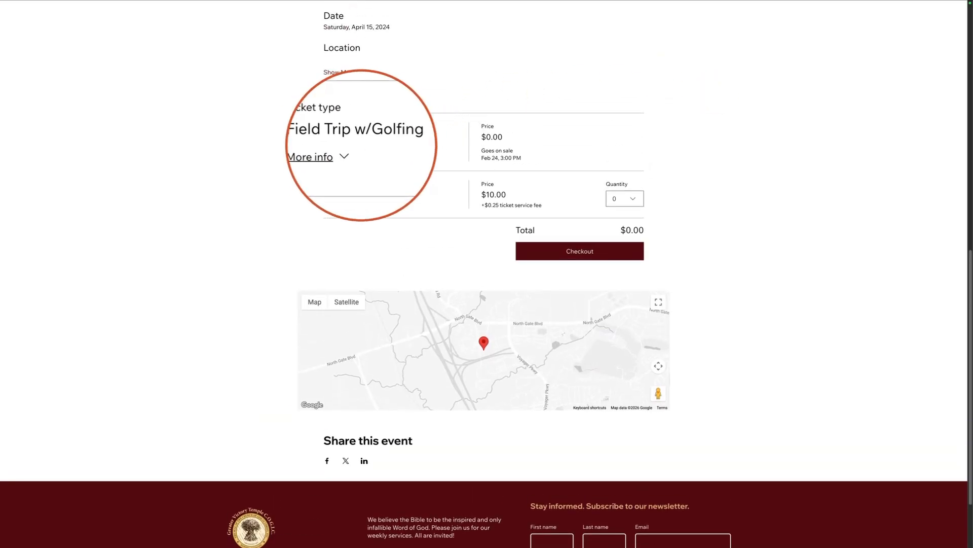
click(354, 154)
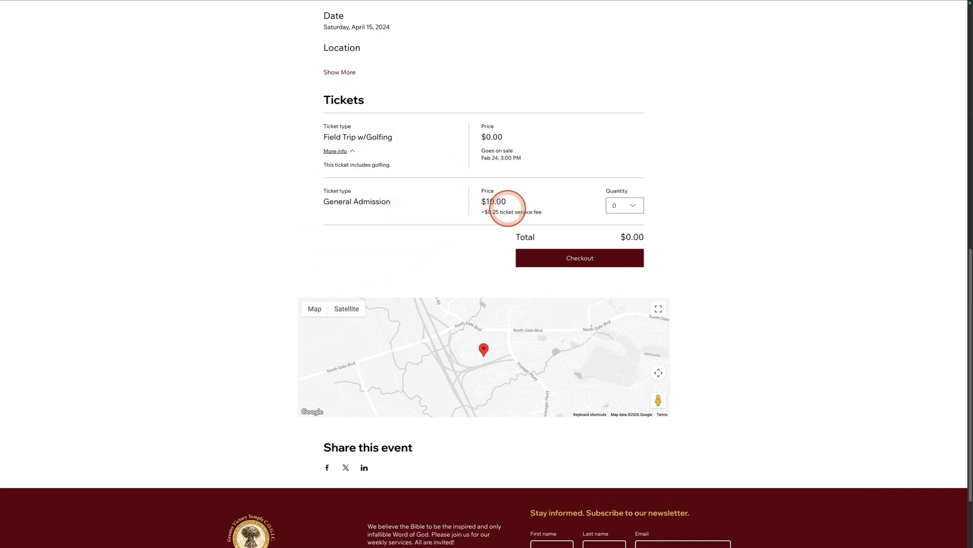
click(633, 205)
scroll(628, 284, down, 8)
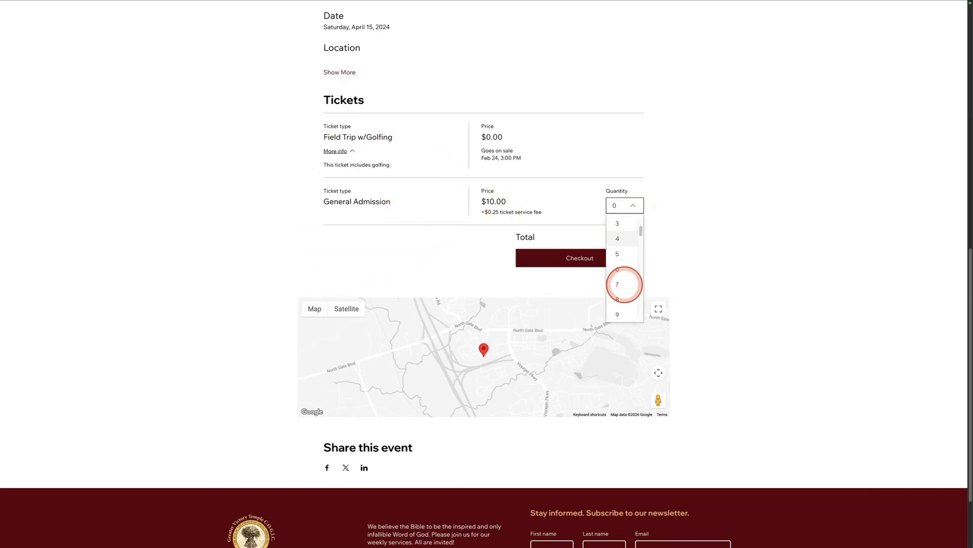
click(716, 211)
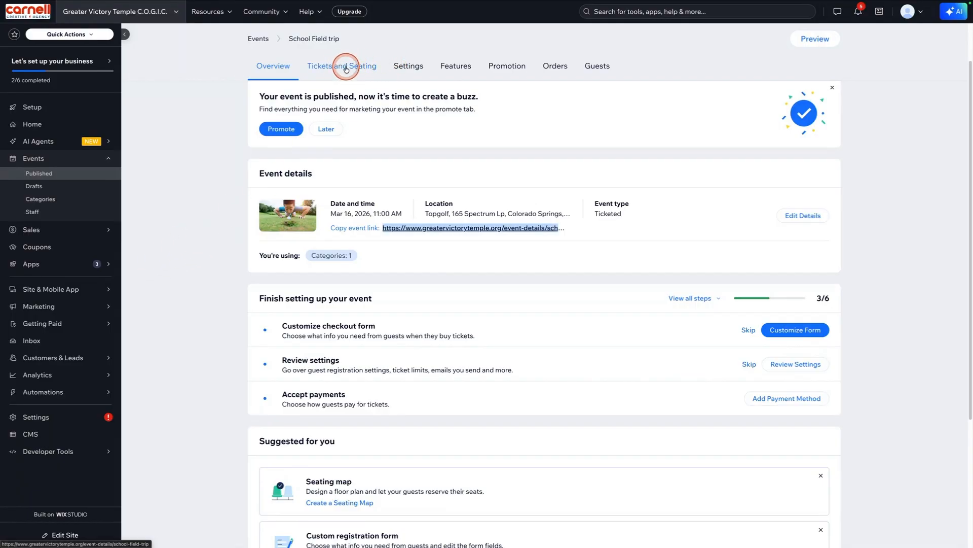
Open the event's ticket settings and look at the tax options, leaving tax turned off.
click(346, 68)
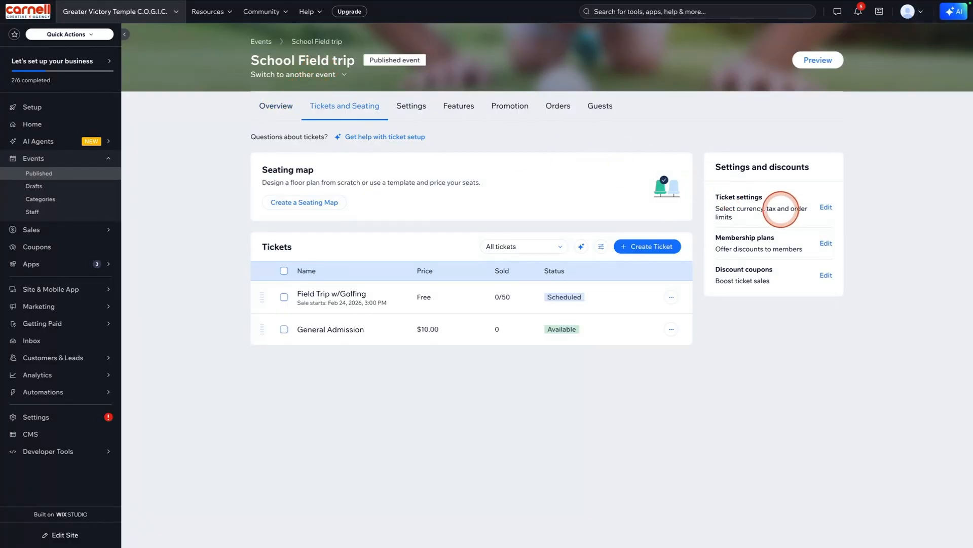
click(827, 208)
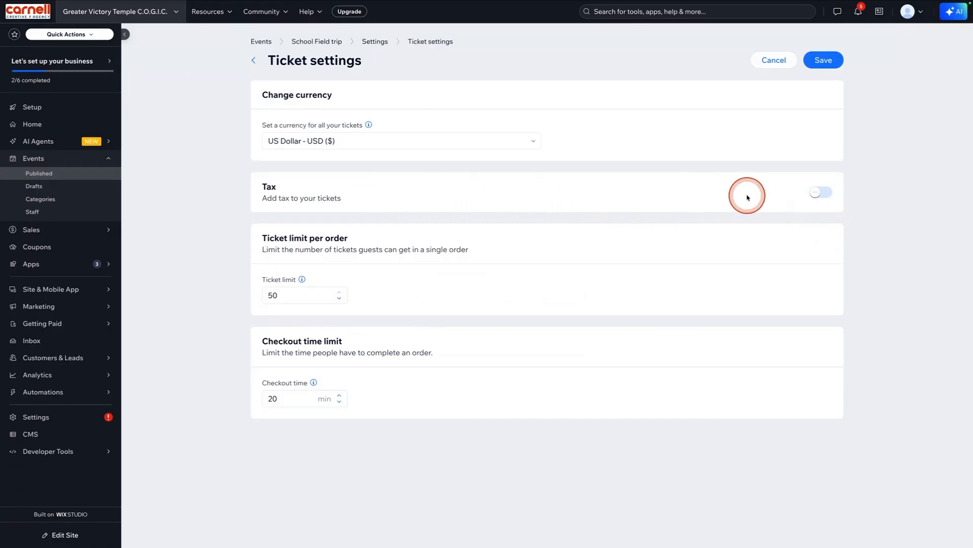
click(820, 192)
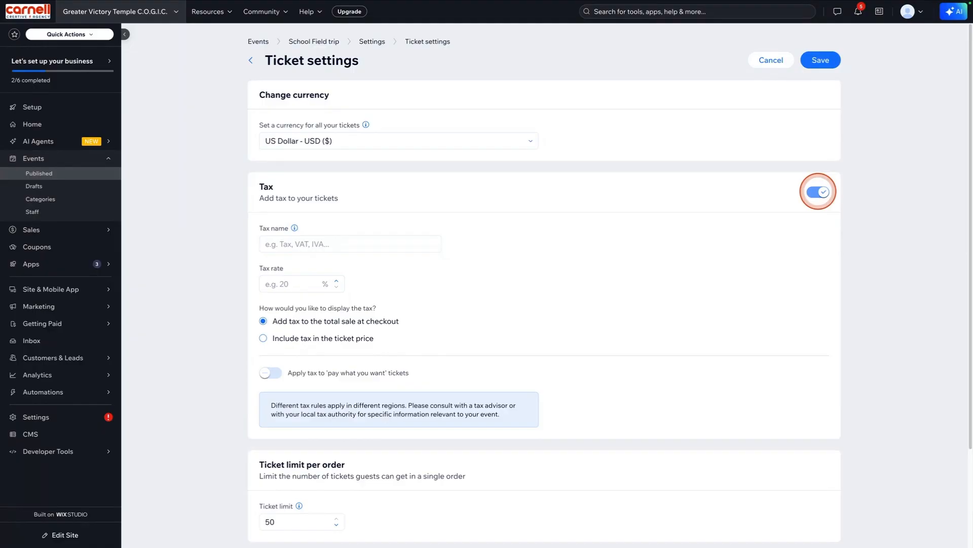
click(820, 193)
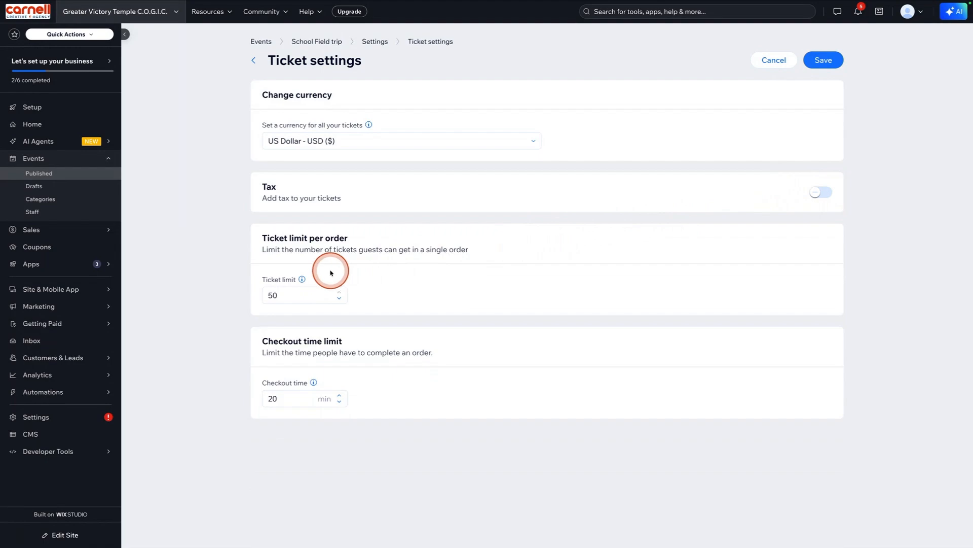
Set the ticket limit per order to 2 and the checkout time limit to 7 minutes, and save the ticket settings.
click(289, 294)
click(289, 294)
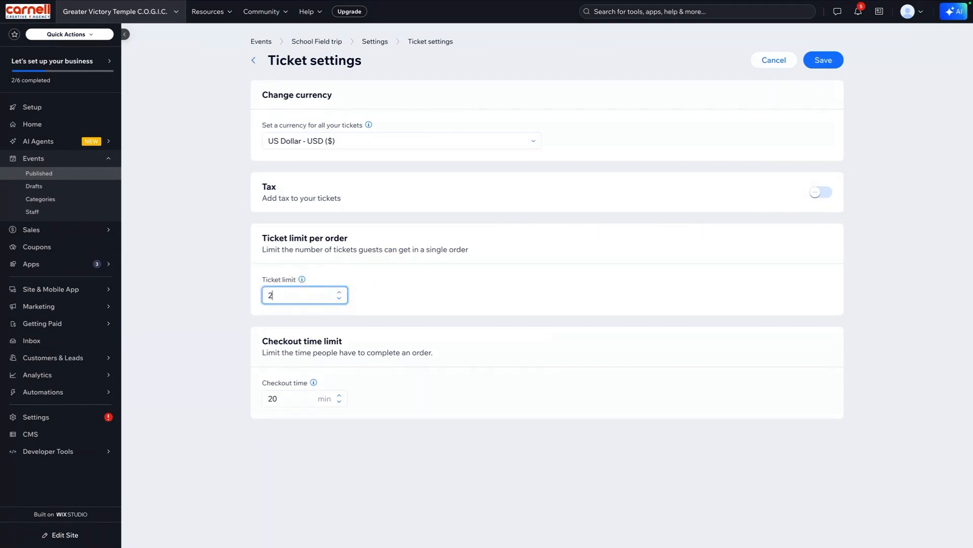
click(388, 293)
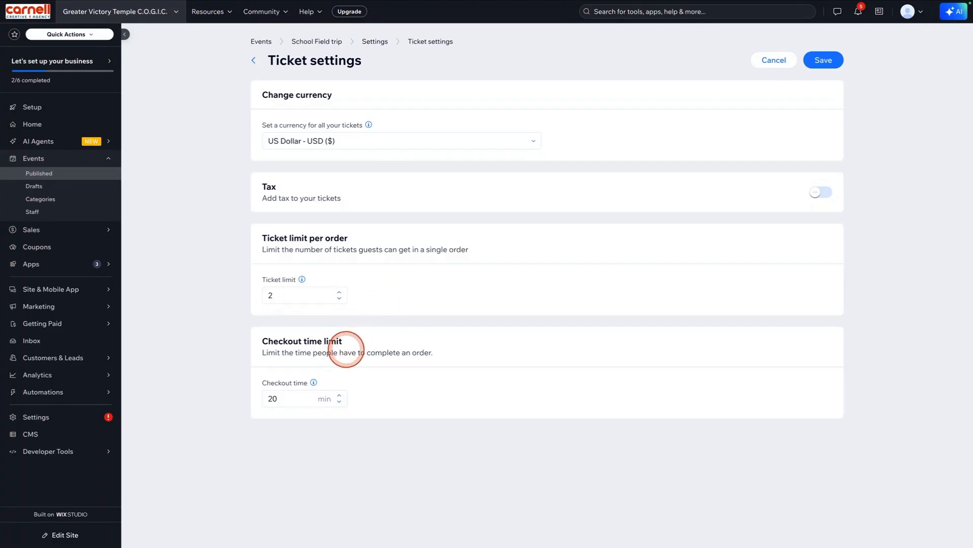
click(291, 399)
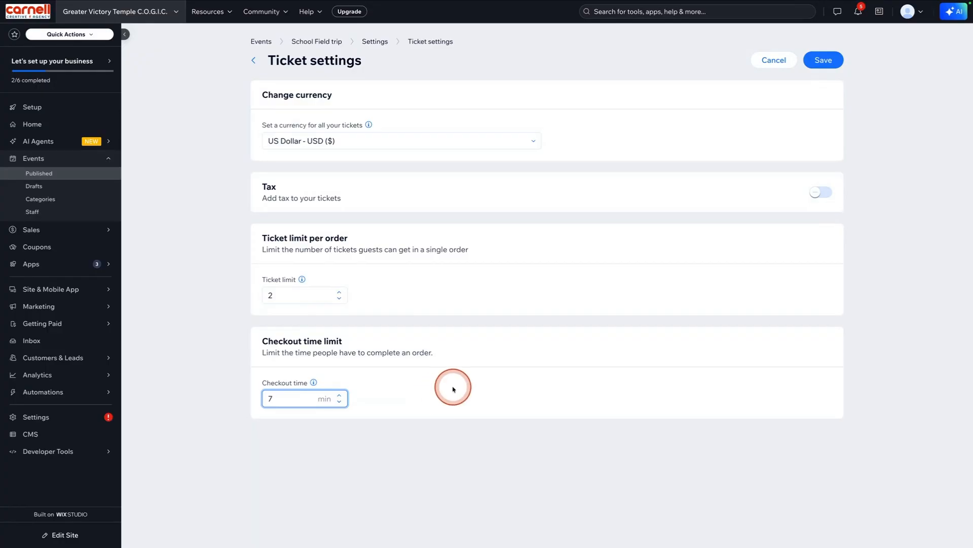
click(823, 60)
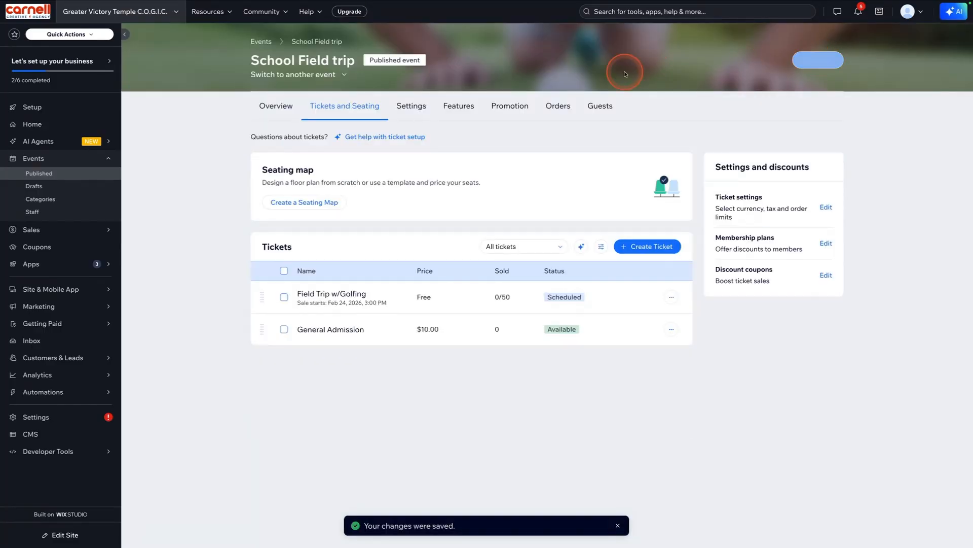
Customize the event's checkout form to require 1 form per ticket and save it.
click(276, 105)
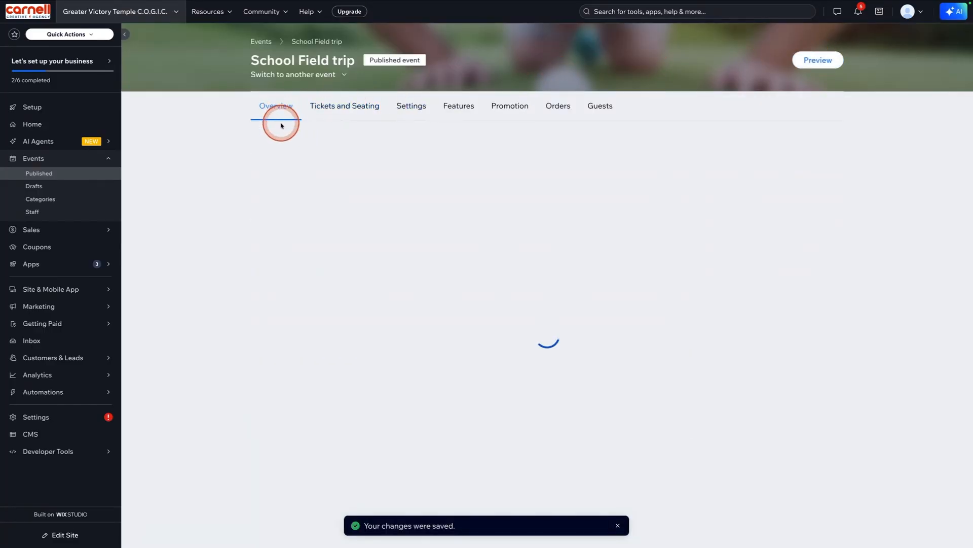
scroll(216, 246, down, 4)
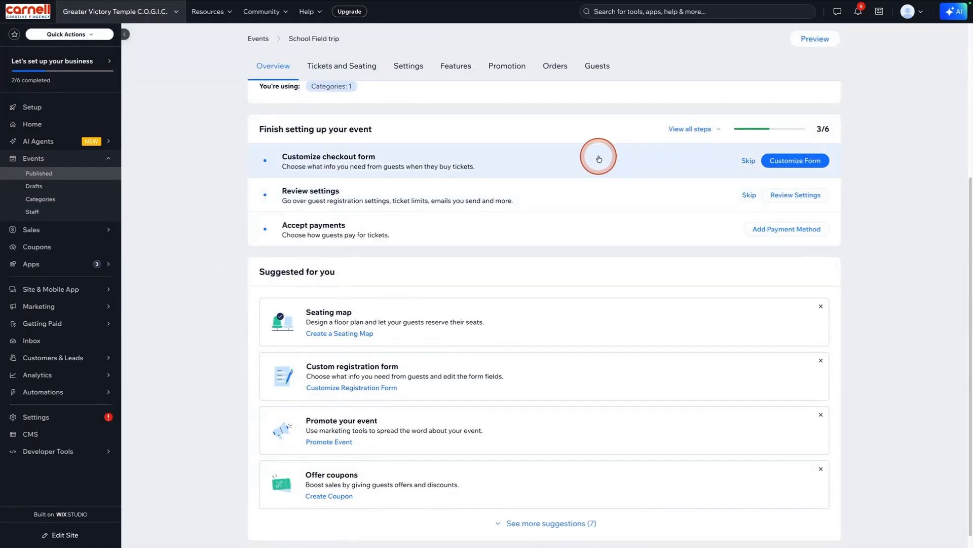
click(791, 160)
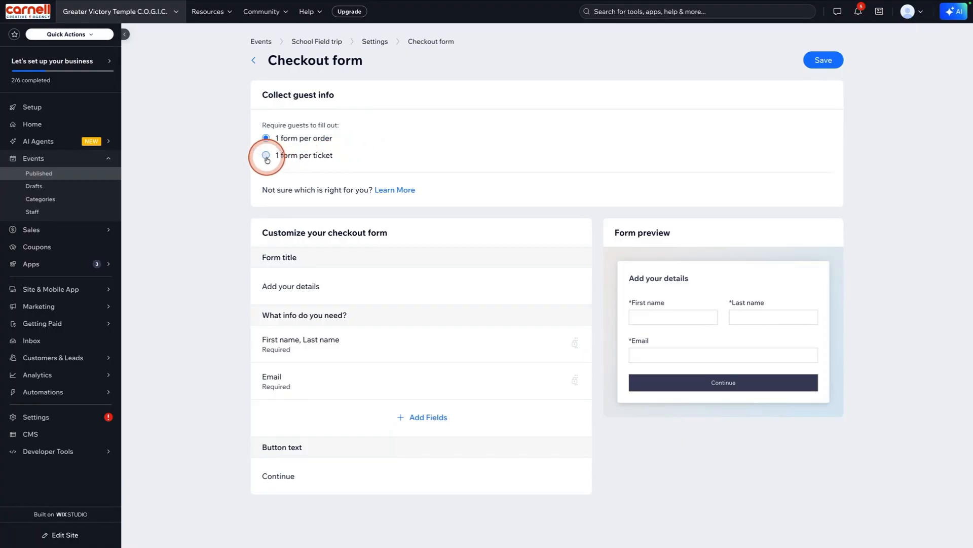
click(266, 156)
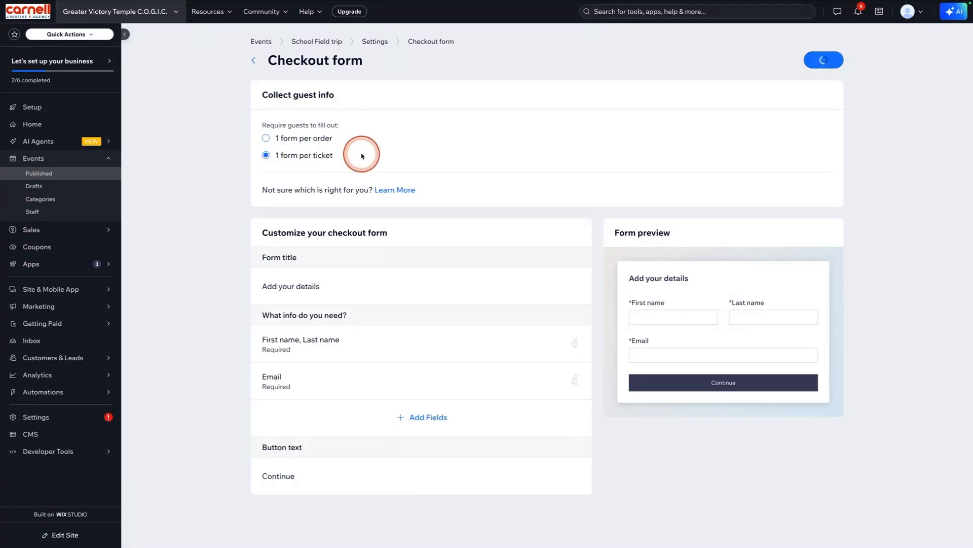
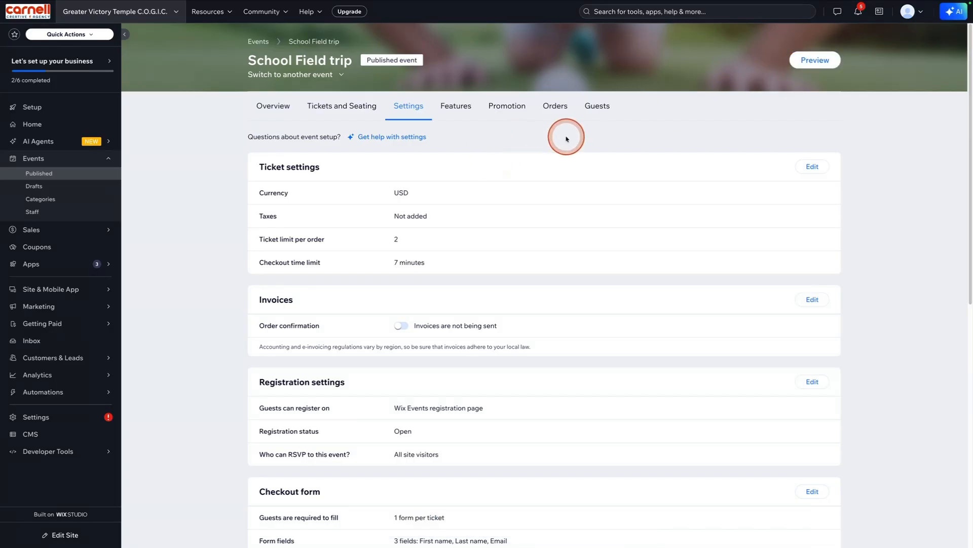
Turn off the ticket sale period for the Field Trip w/Golfing ticket and save the ticket.
click(356, 107)
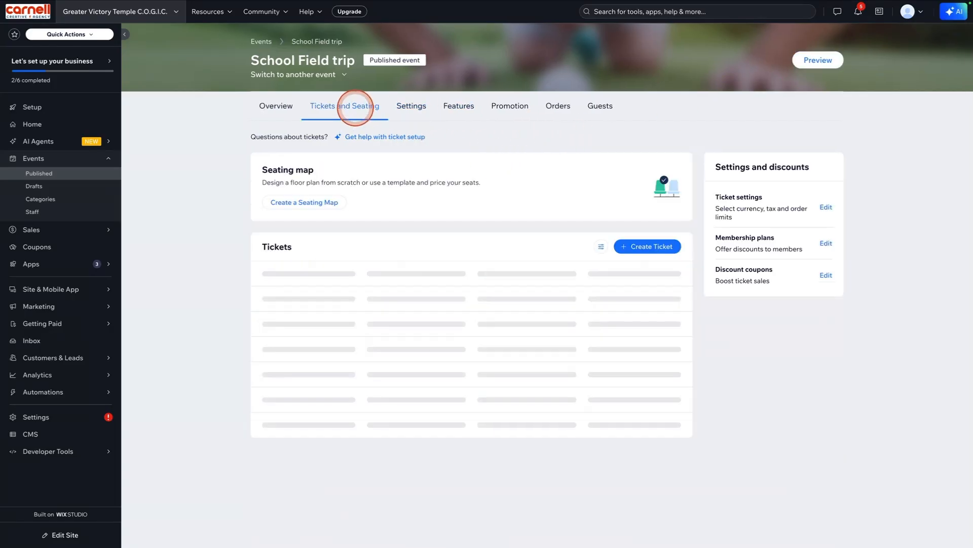
mouse_move(586, 291)
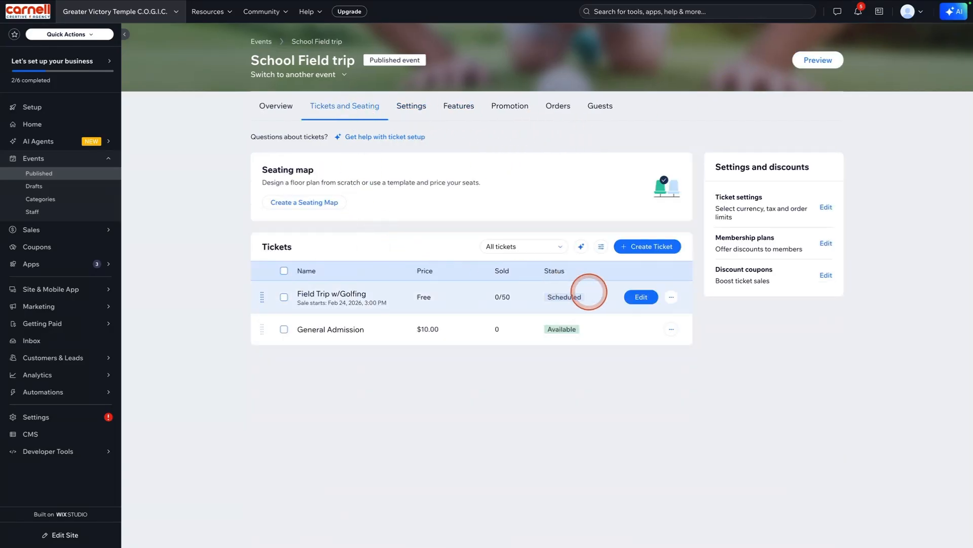
click(641, 297)
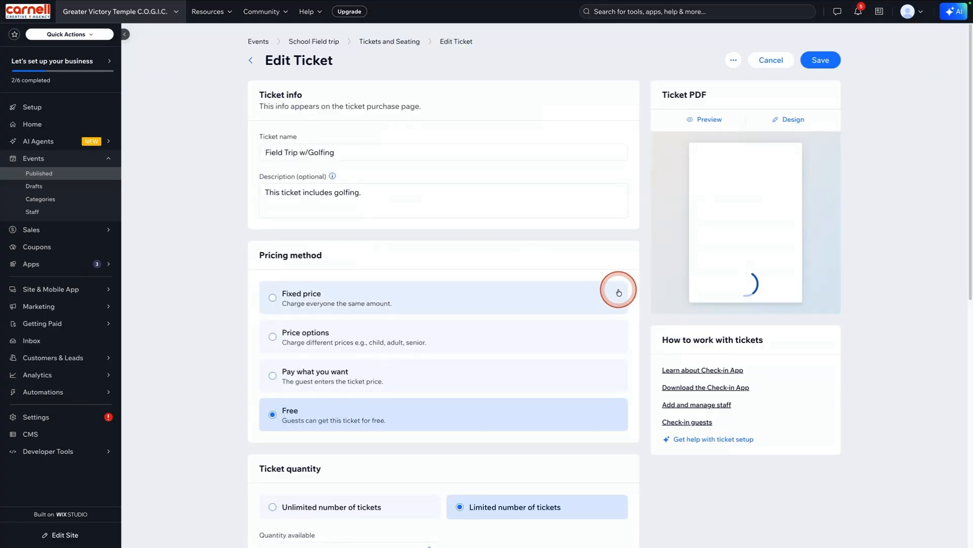
scroll(565, 274, down, 10)
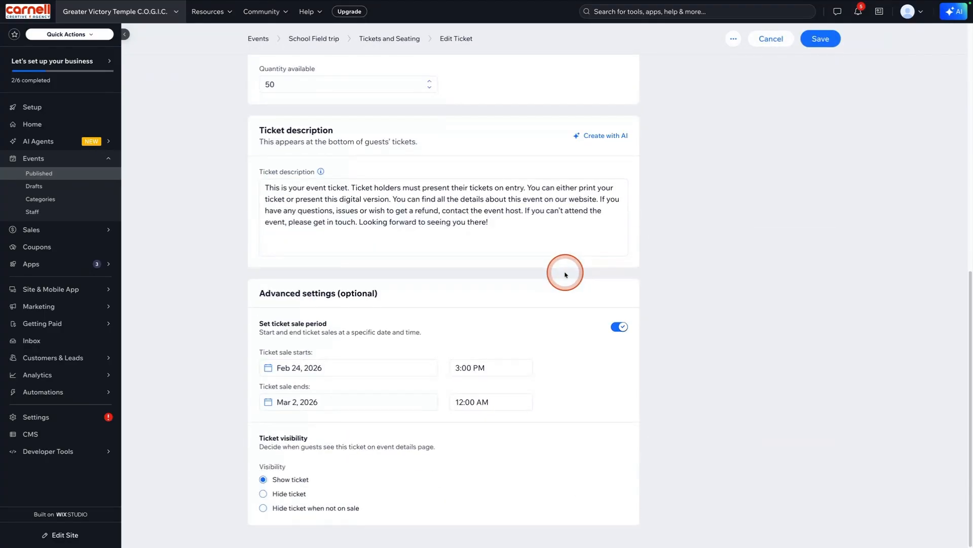
click(623, 325)
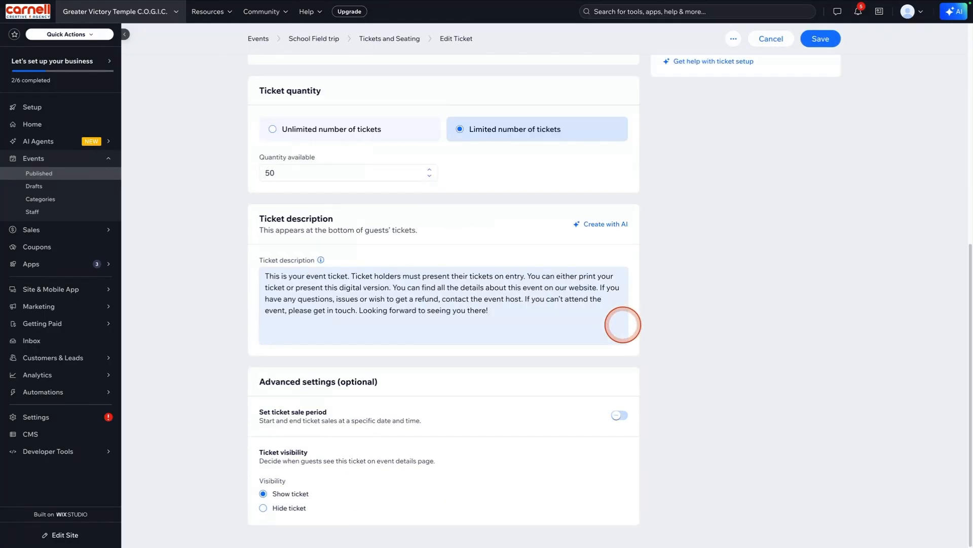
click(819, 39)
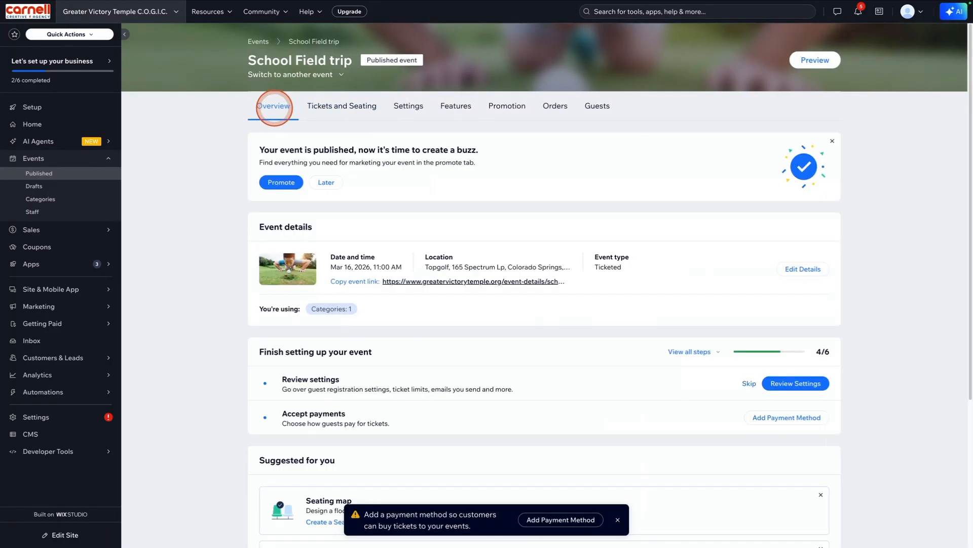
Open the event's live page from its overview and reload it to check the updated Tickets section.
click(443, 282)
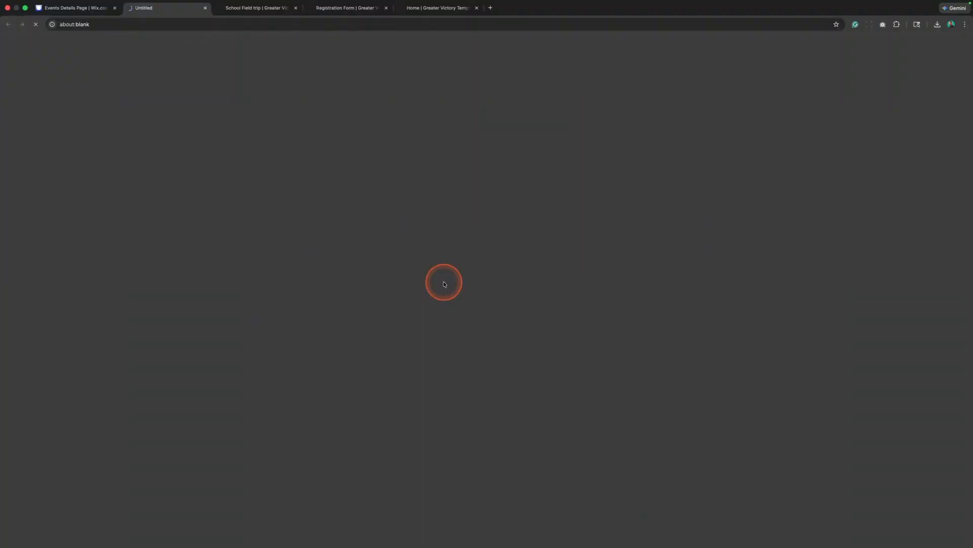
scroll(213, 203, down, 5)
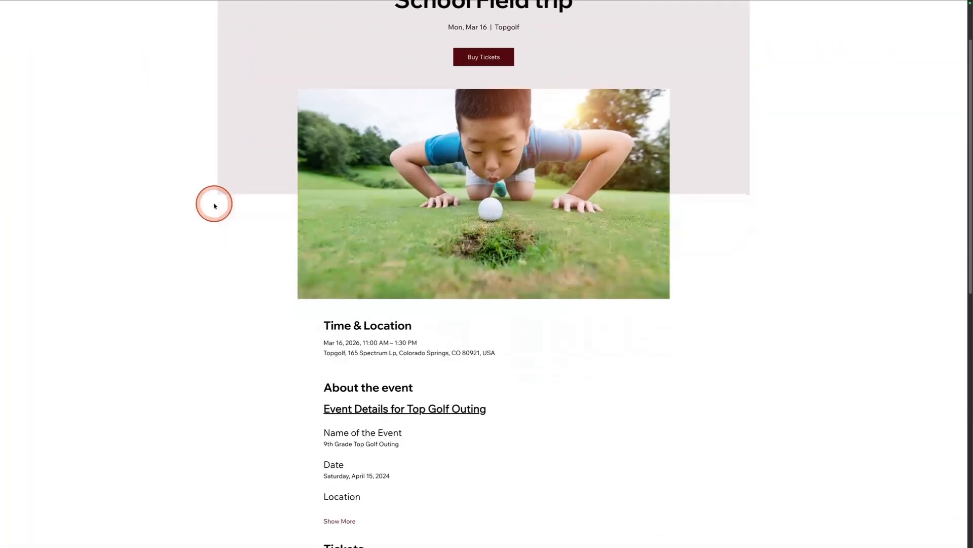
scroll(214, 203, down, 7)
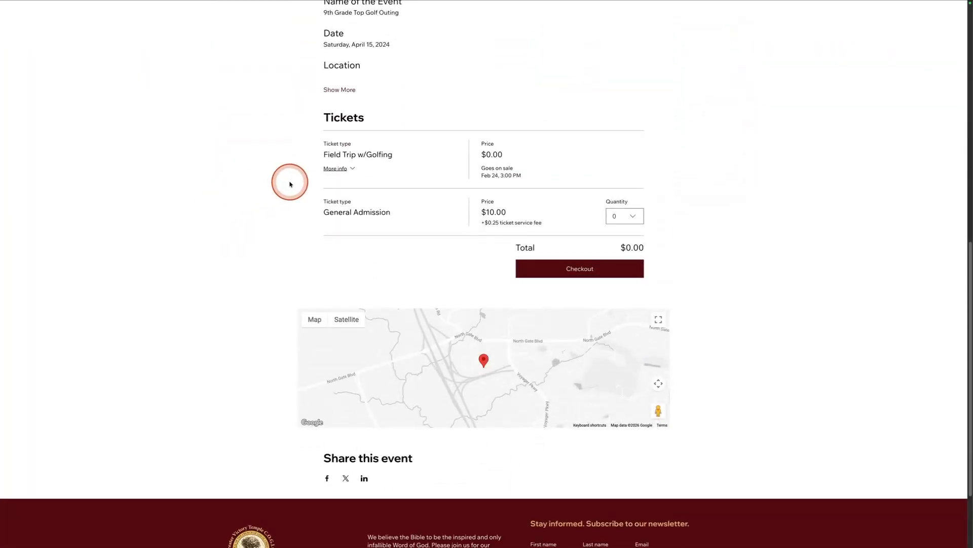
click(353, 169)
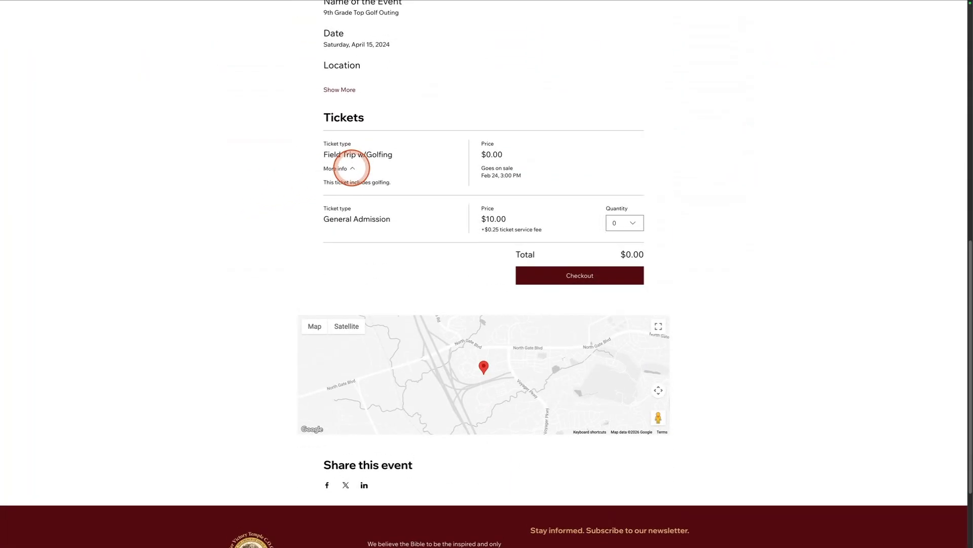
click(352, 168)
mouse_move(304, 7)
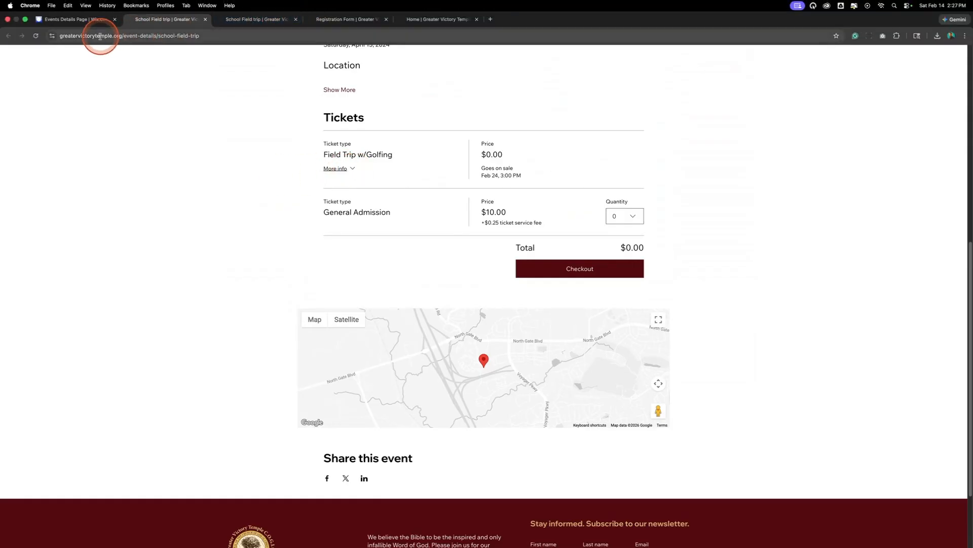
click(36, 36)
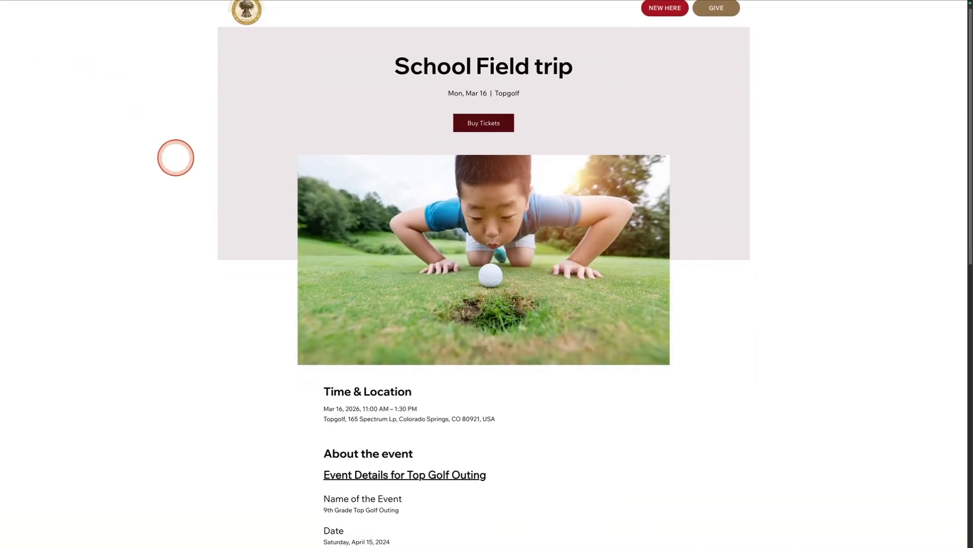
scroll(176, 157, down, 10)
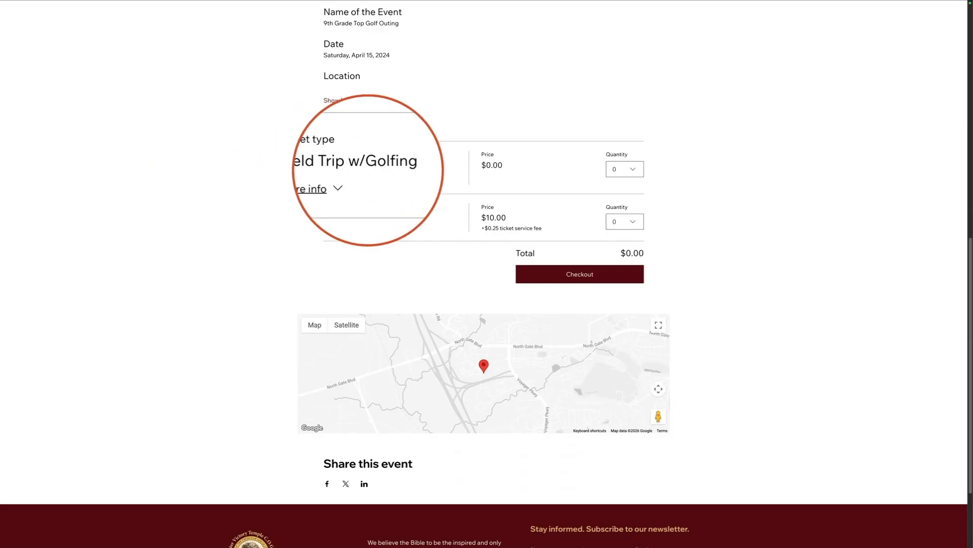
Show the Field Trip w/Golfing details, choose a quantity of 2, and check the quantity choices for both ticket types.
click(348, 179)
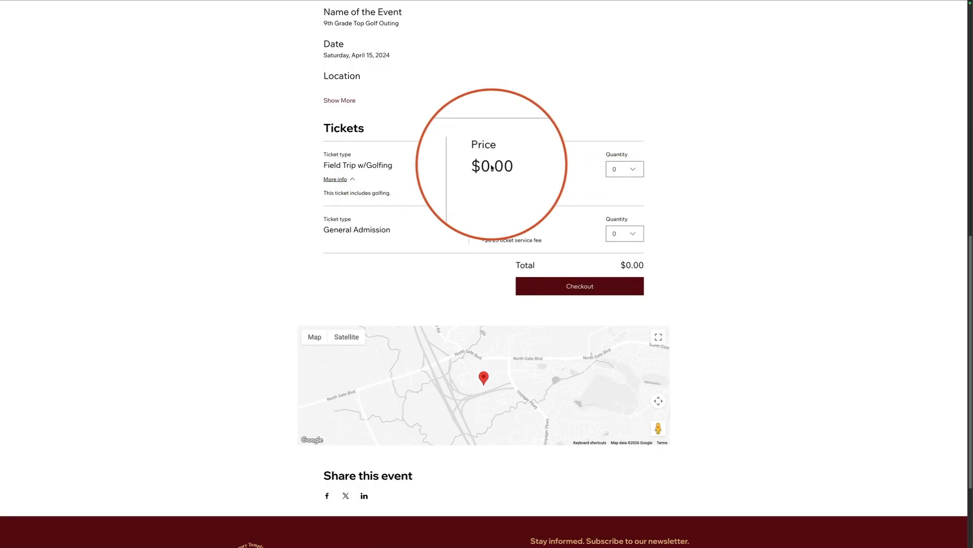
click(635, 173)
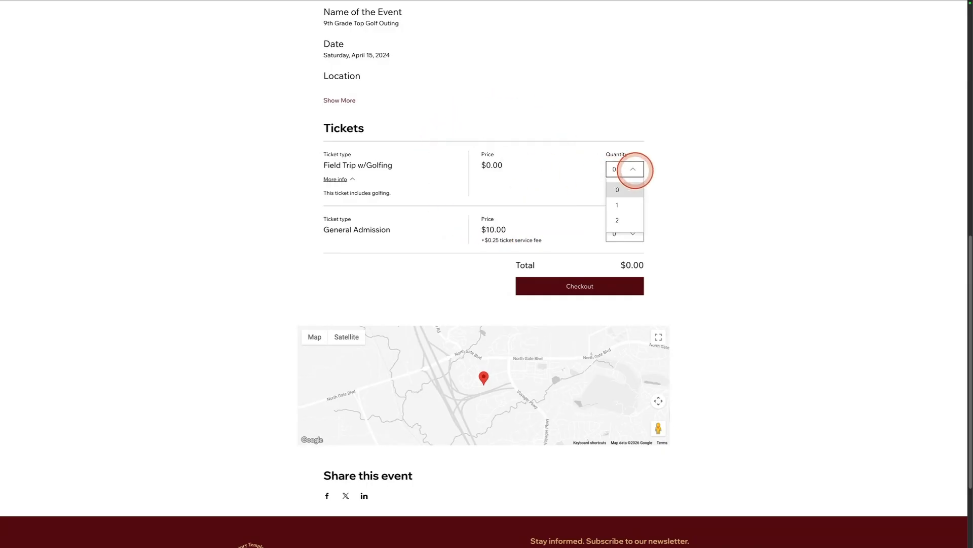
click(627, 220)
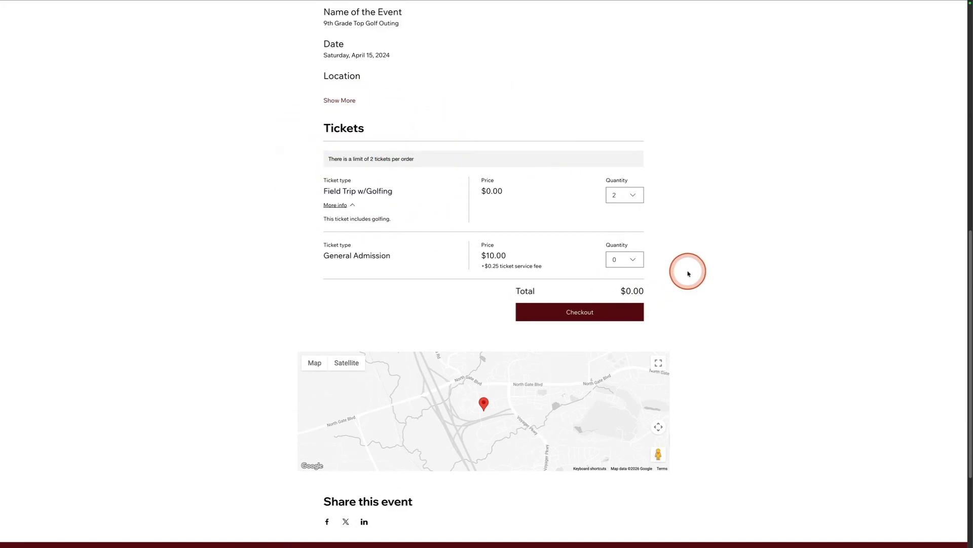
click(635, 260)
click(658, 258)
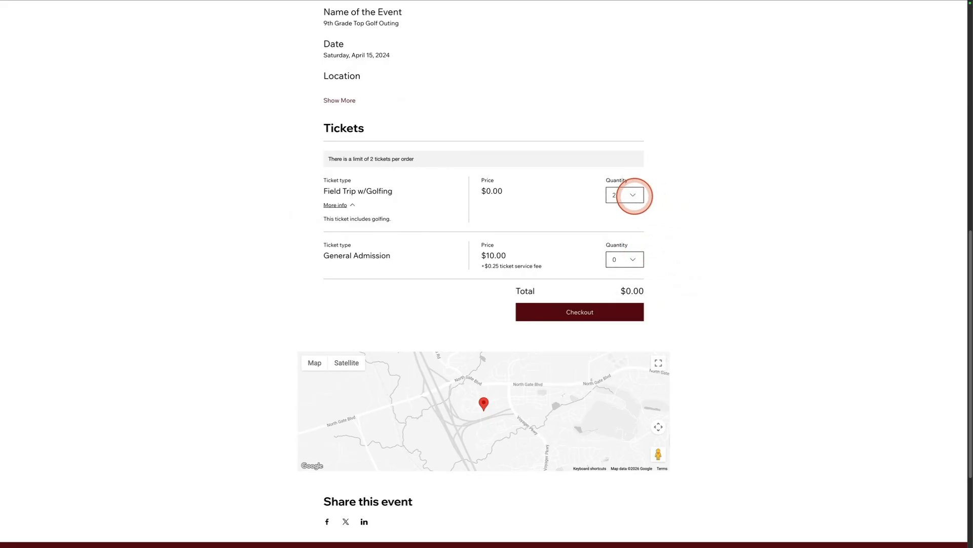
click(636, 198)
click(665, 215)
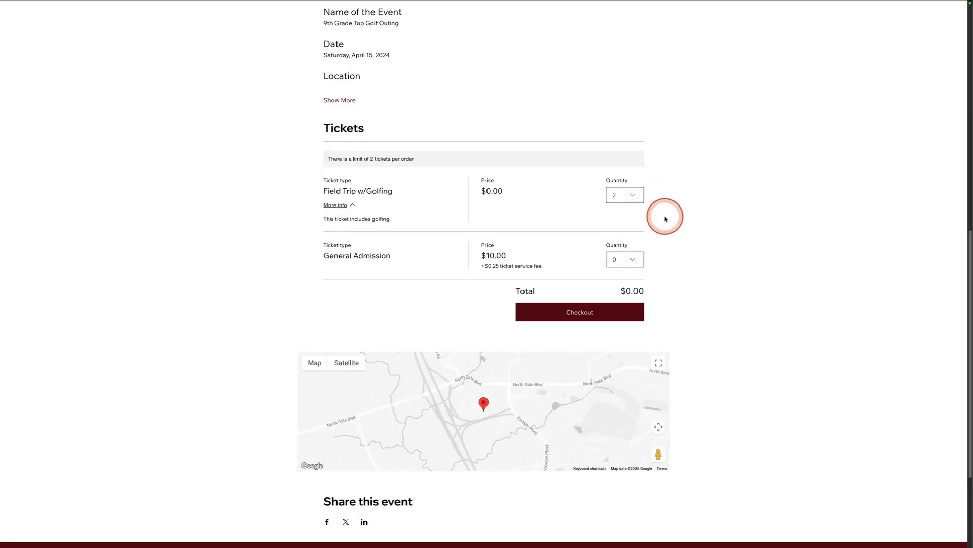
click(636, 260)
click(685, 211)
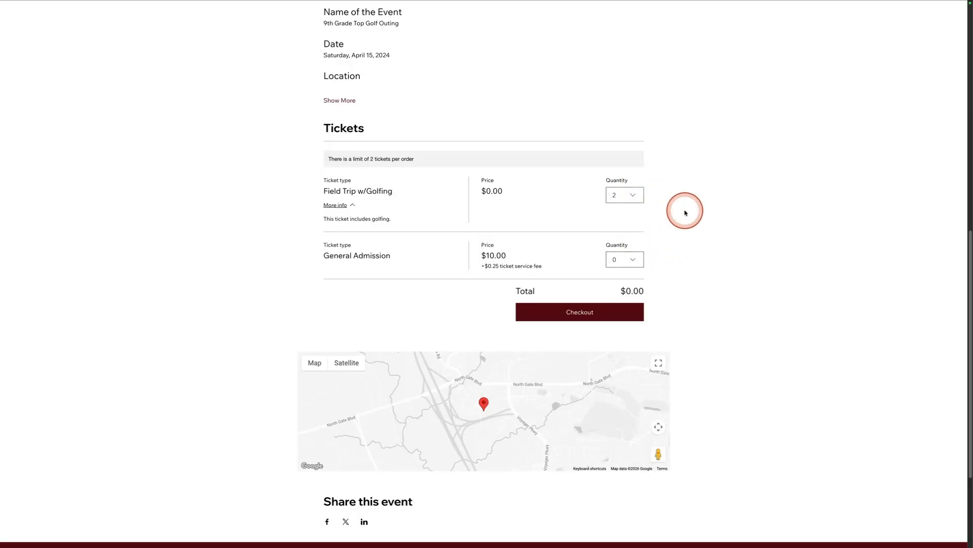
Set the order quantity to 1 for Field Trip w/Golfing and 1 for General Admission.
click(635, 196)
click(620, 223)
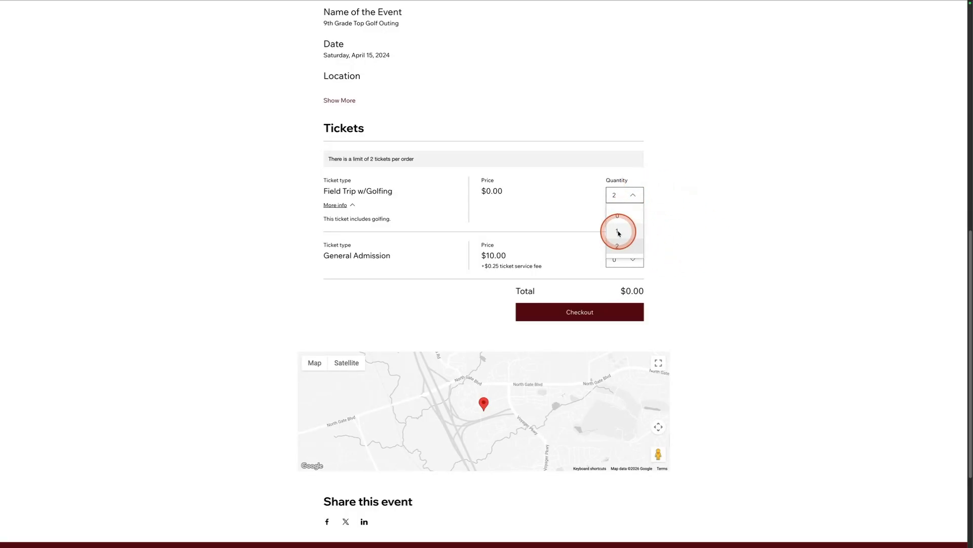
click(632, 235)
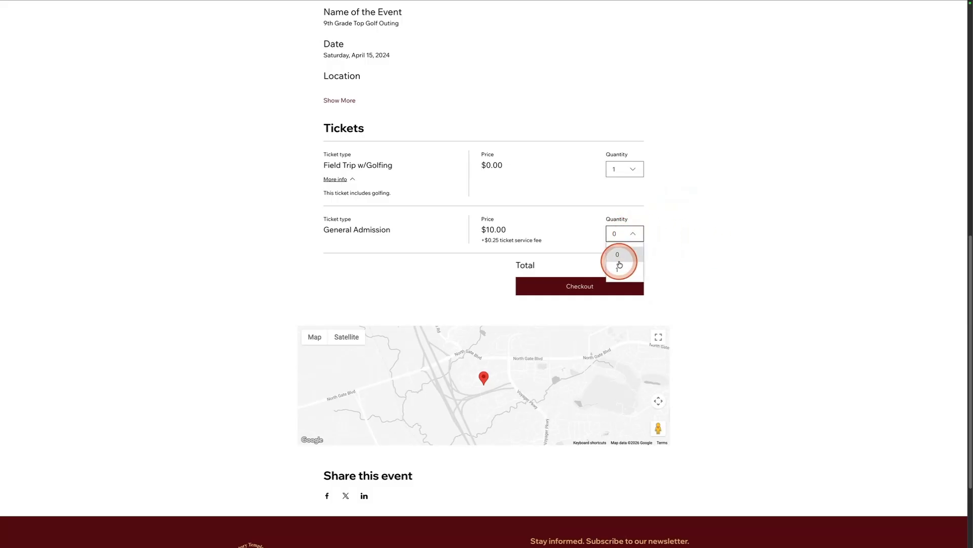
click(618, 264)
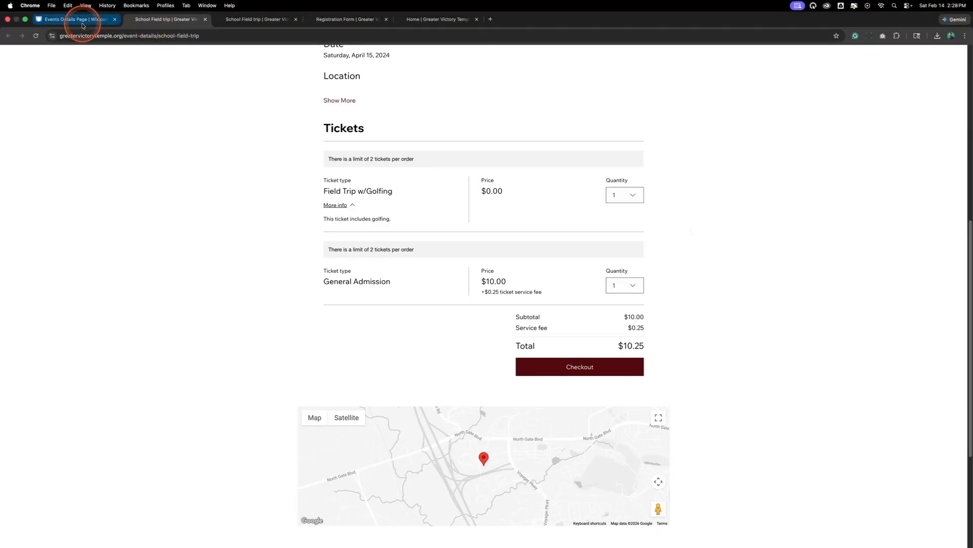
Return to the event dashboard, open the Field Trip w/Golfing ticket for editing, and set its pricing method to Price options.
click(81, 19)
click(172, 279)
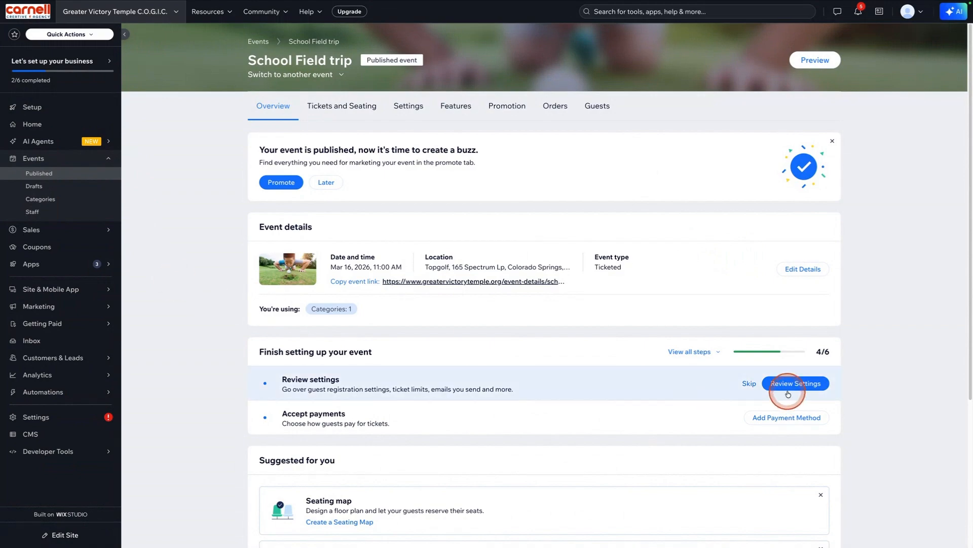
click(327, 105)
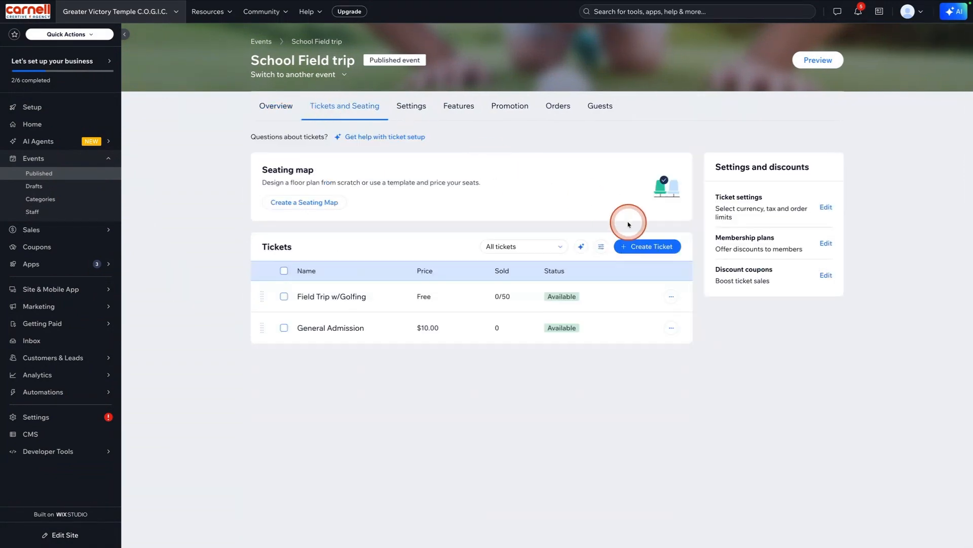
click(645, 298)
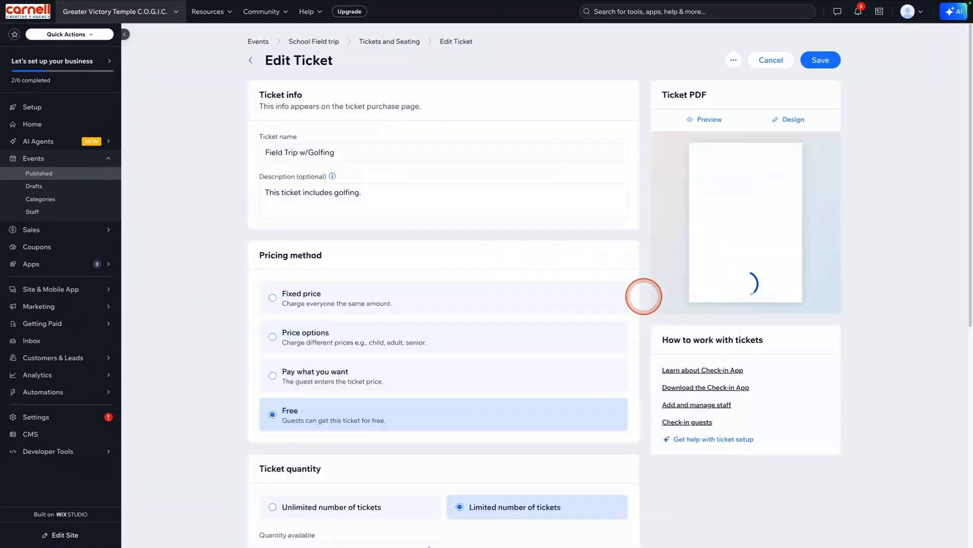
click(334, 331)
scroll(211, 308, down, 4)
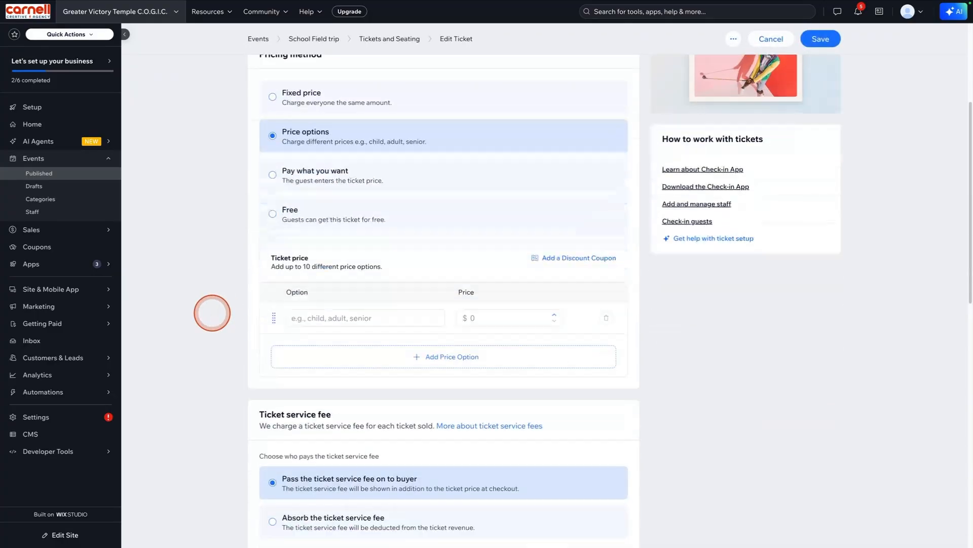
Enter two price options for the ticket: Child at $5 and Parent at $10.
click(312, 305)
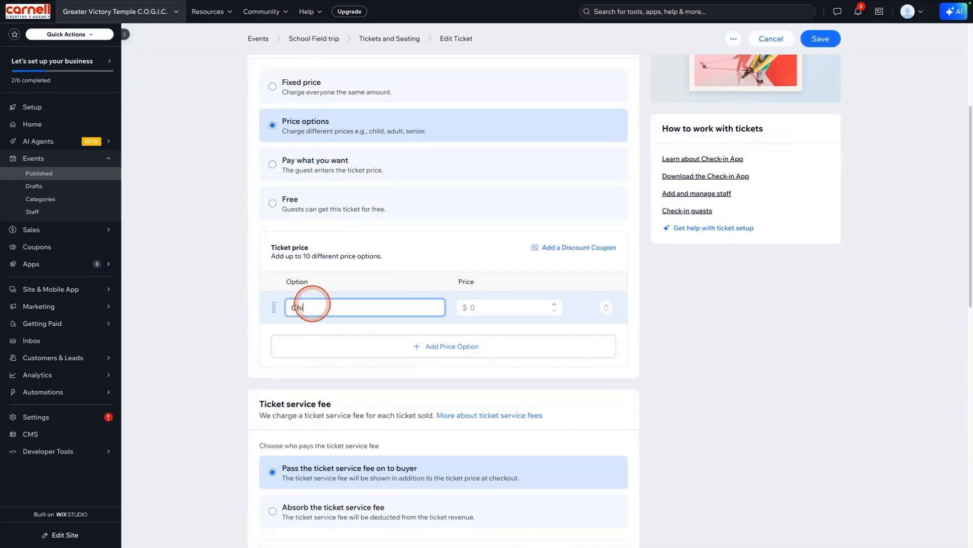
click(482, 307)
text(5)
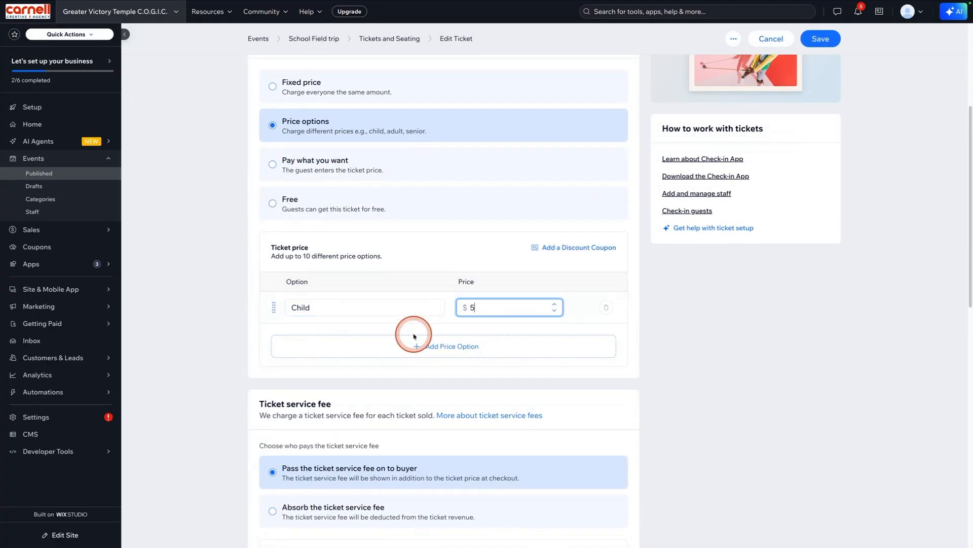
click(346, 341)
click(322, 339)
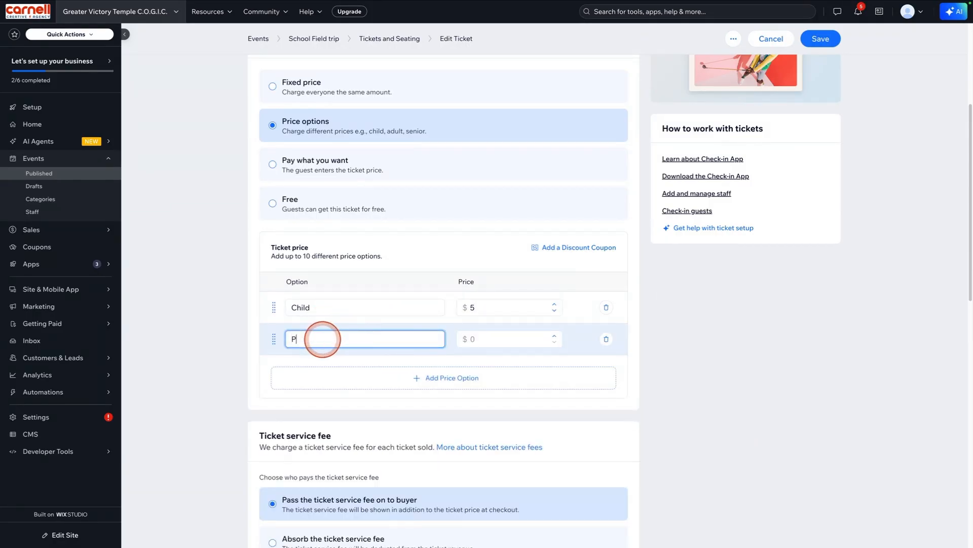
click(530, 339)
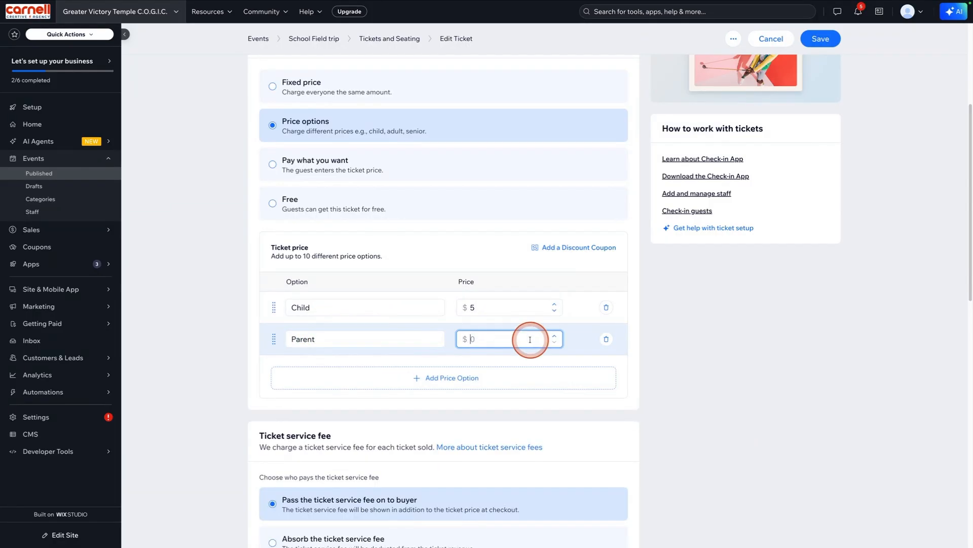
text(10)
Add a Teacher price option at $7 and review the ticket service fee settings.
click(420, 378)
click(330, 372)
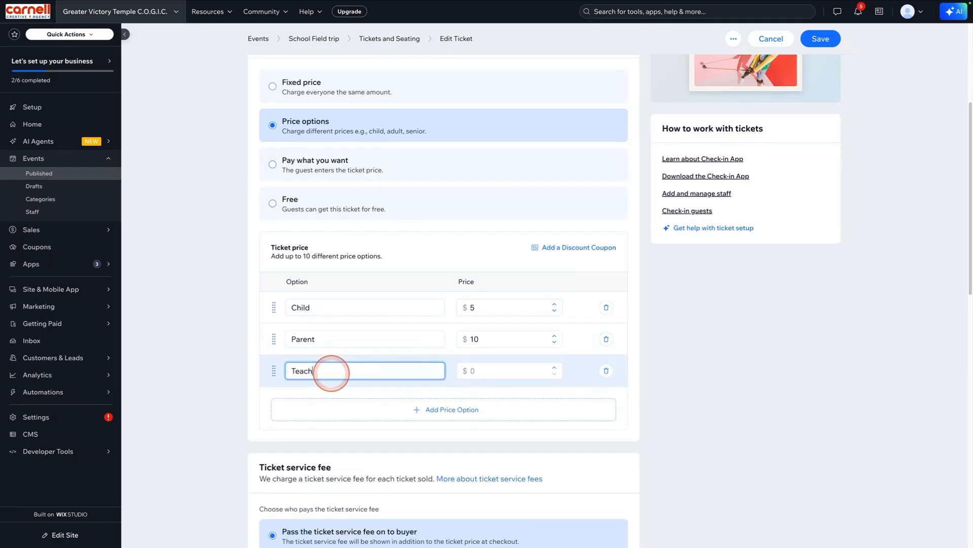
click(485, 371)
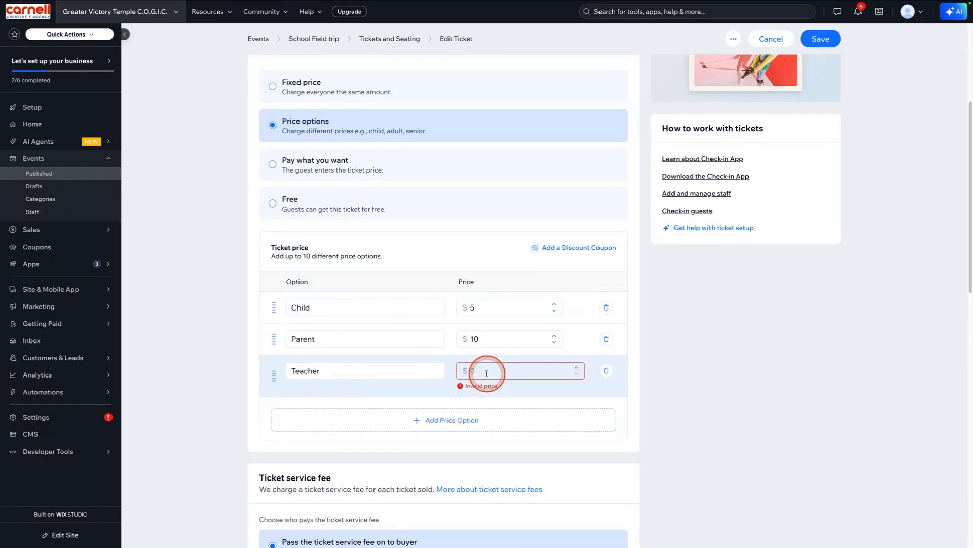
text(7)
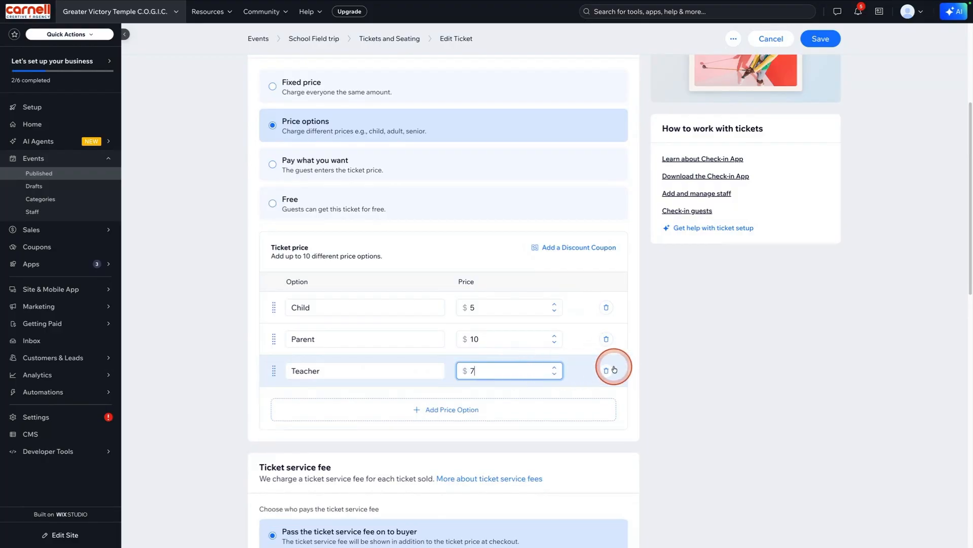
scroll(701, 336, down, 5)
scroll(704, 338, up, 6)
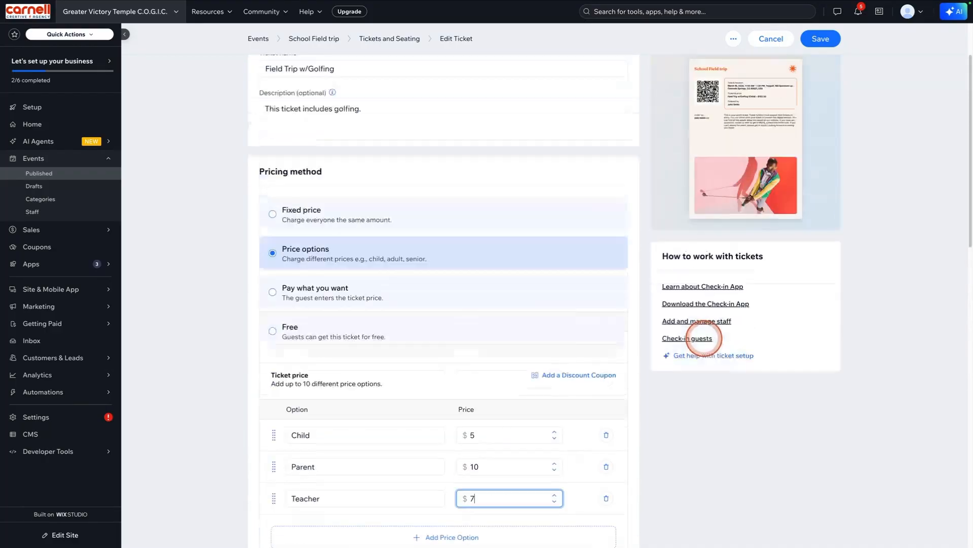
scroll(700, 276, down, 9)
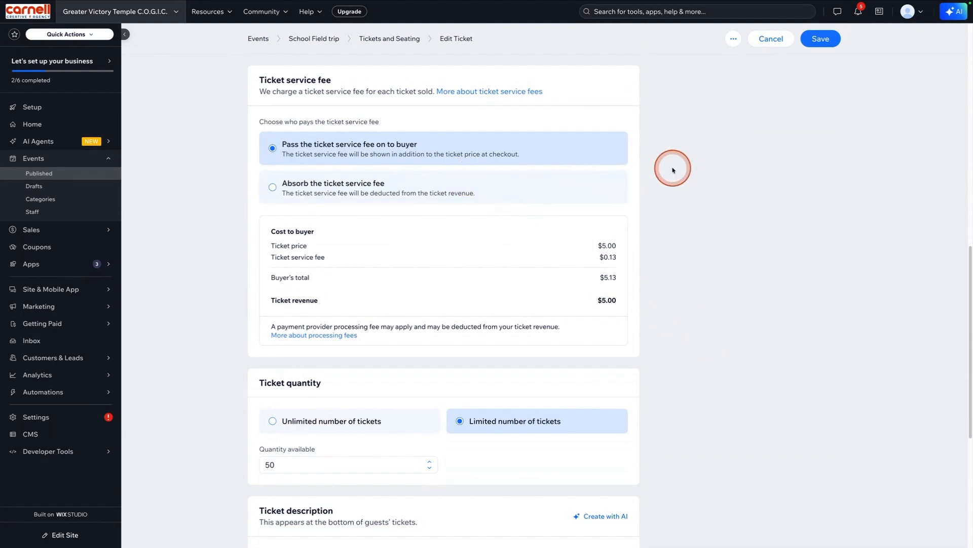
Choose to absorb the ticket service fee for the Field Trip w/Golfing ticket and open the article about processing fees.
scroll(673, 168, up, 1)
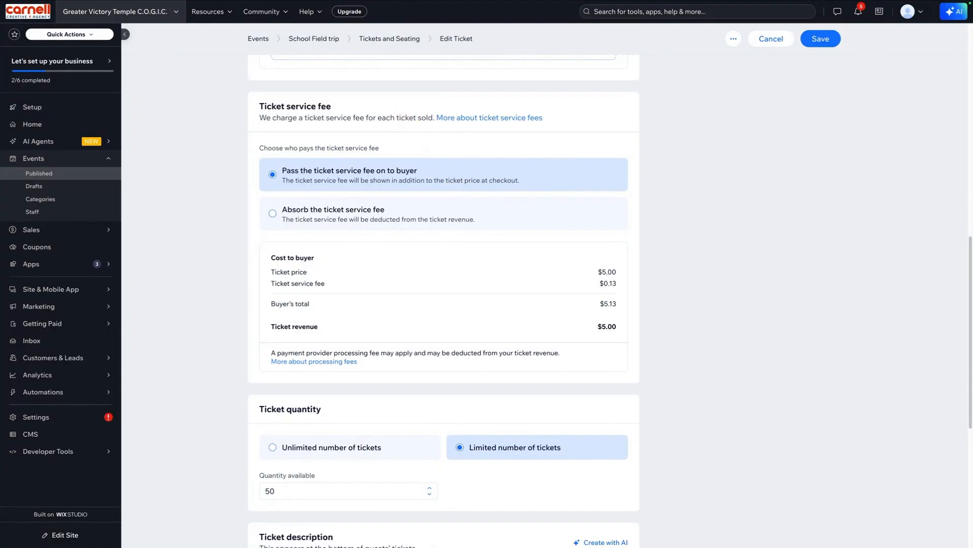
click(547, 217)
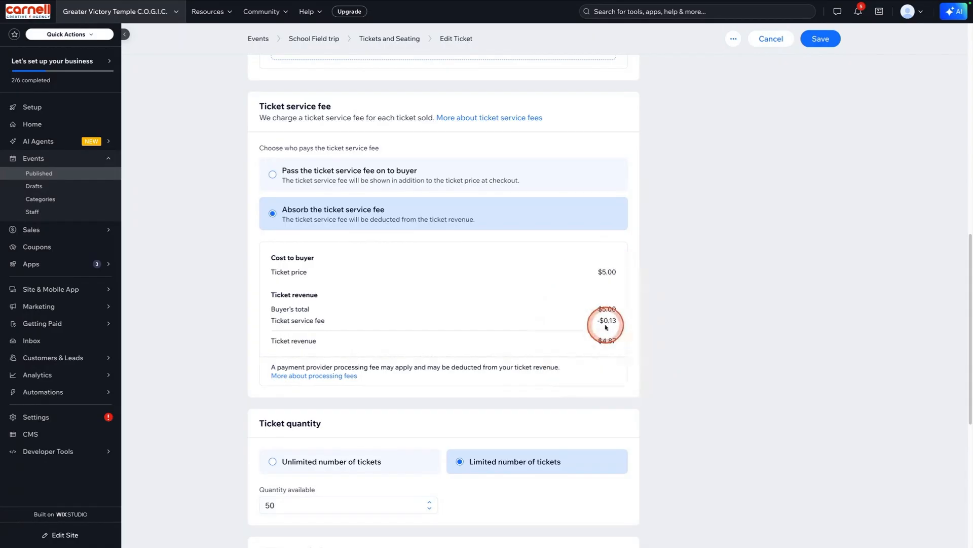
click(313, 376)
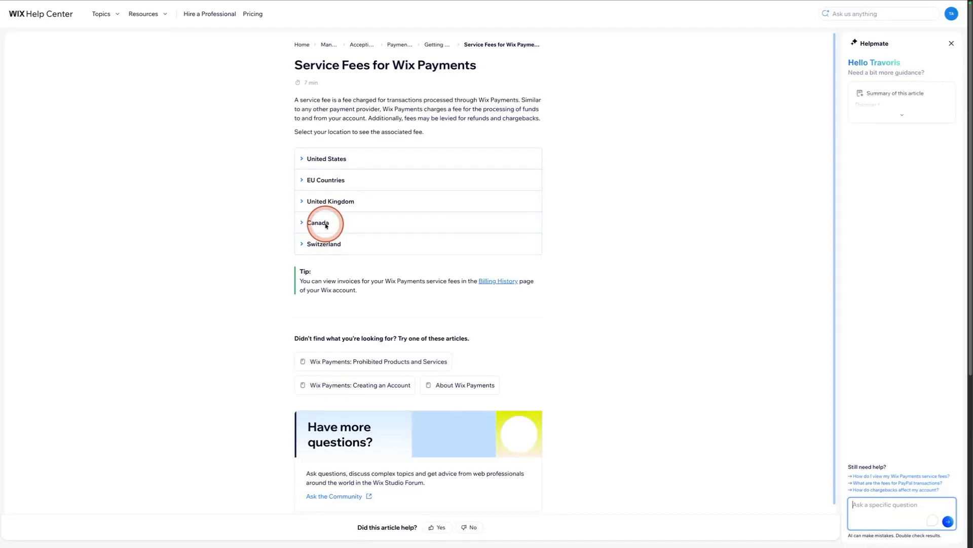
Review the United States service fees for Wix Payments and return to the ticket being edited.
click(326, 159)
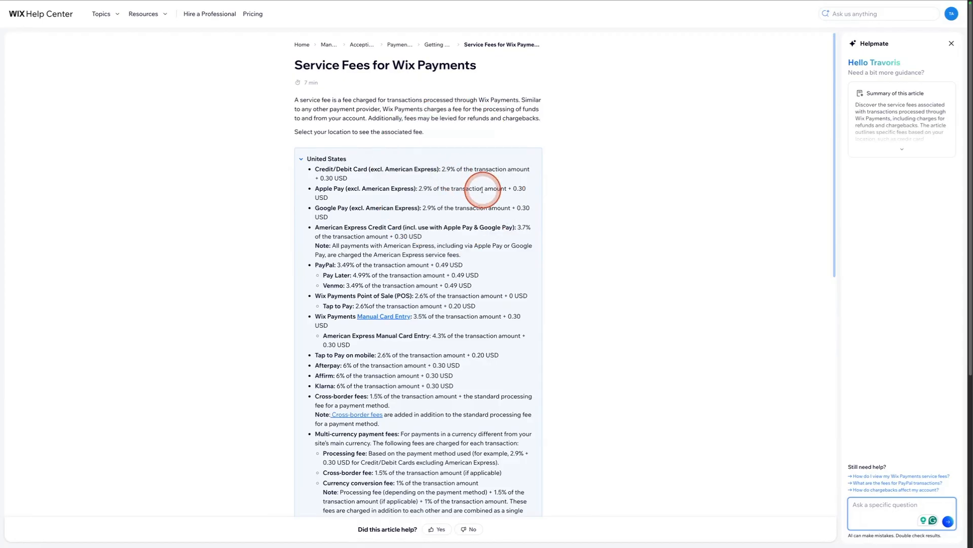
scroll(484, 190, down, 10)
scroll(485, 190, down, 8)
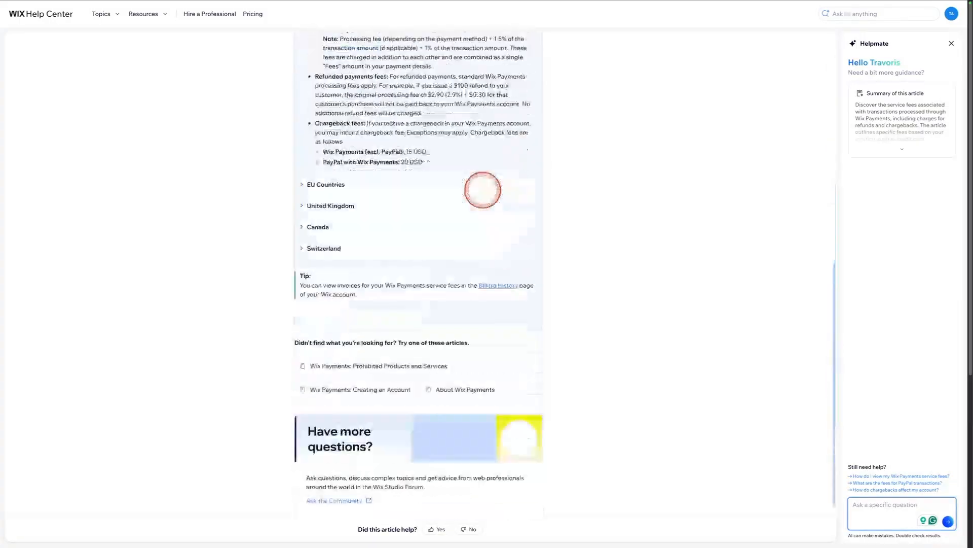
scroll(482, 189, up, 15)
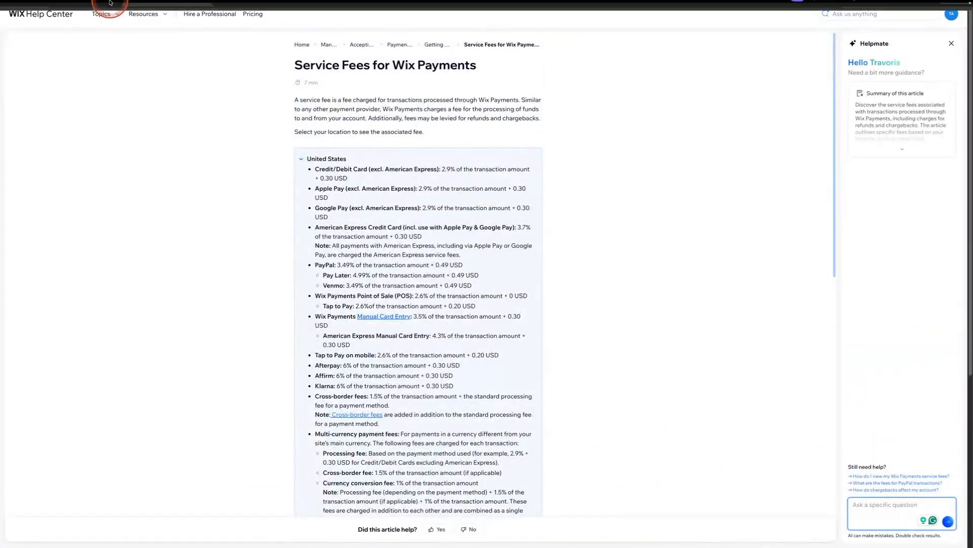
click(81, 20)
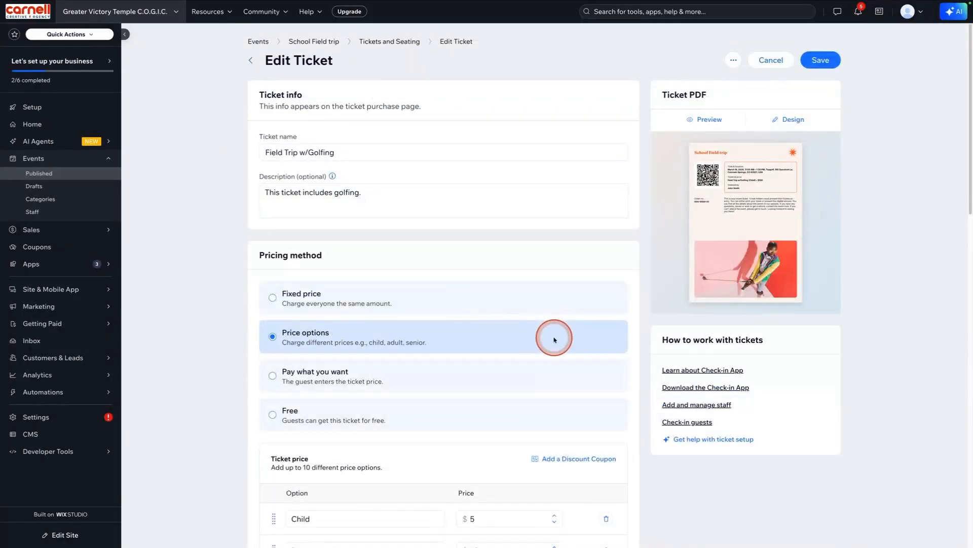
Compare passing the ticket service fee to the buyer with absorbing it, choose Absorb the ticket service fee, and save the ticket.
scroll(649, 350, down, 6)
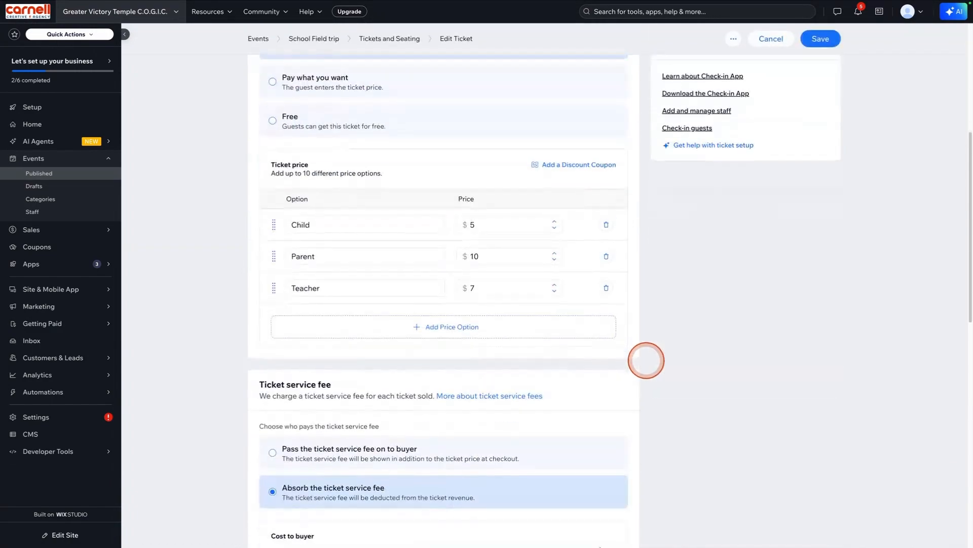
scroll(651, 342, down, 4)
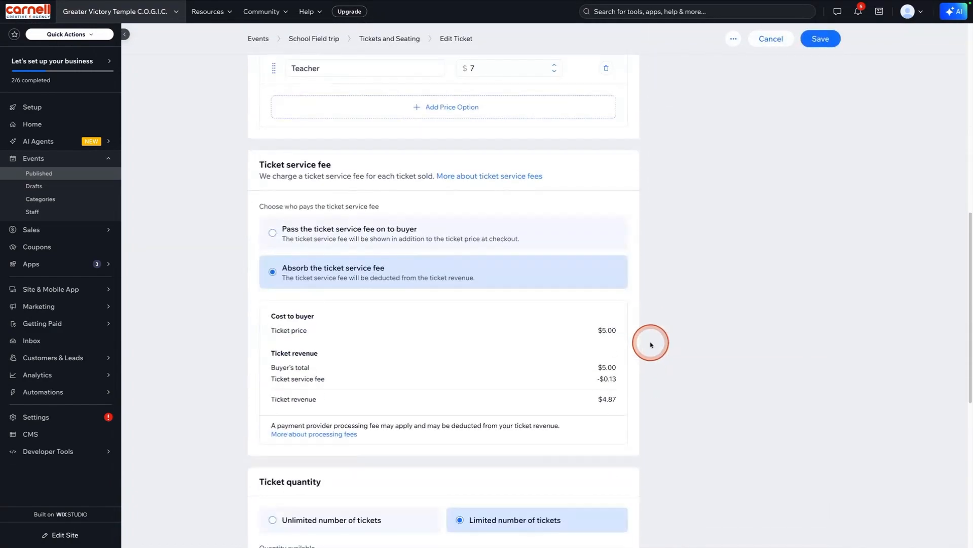
click(468, 233)
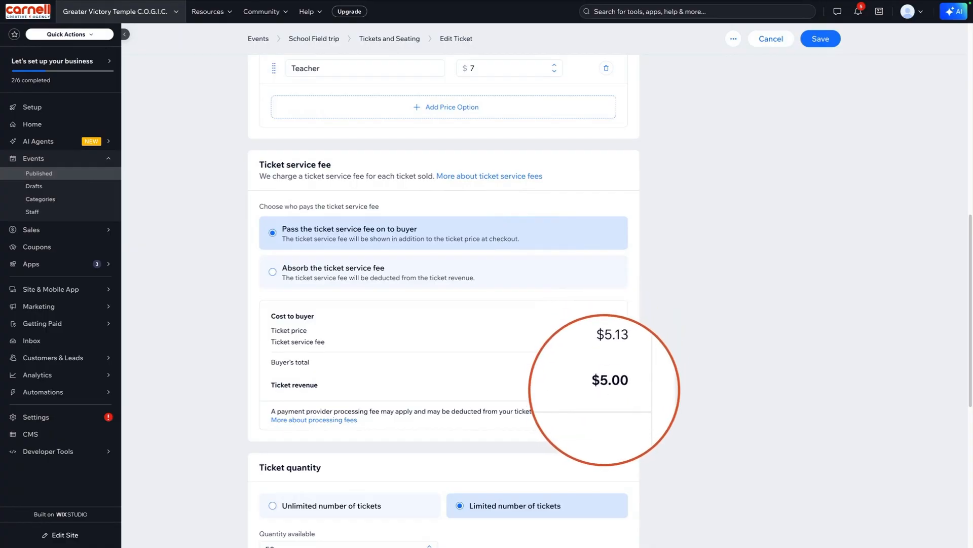
click(413, 267)
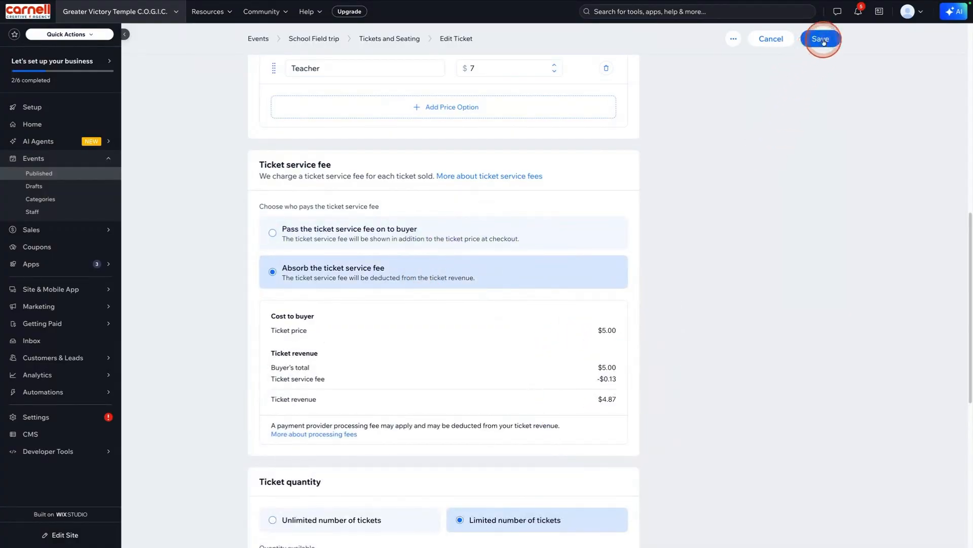
scroll(782, 111, up, 10)
click(825, 62)
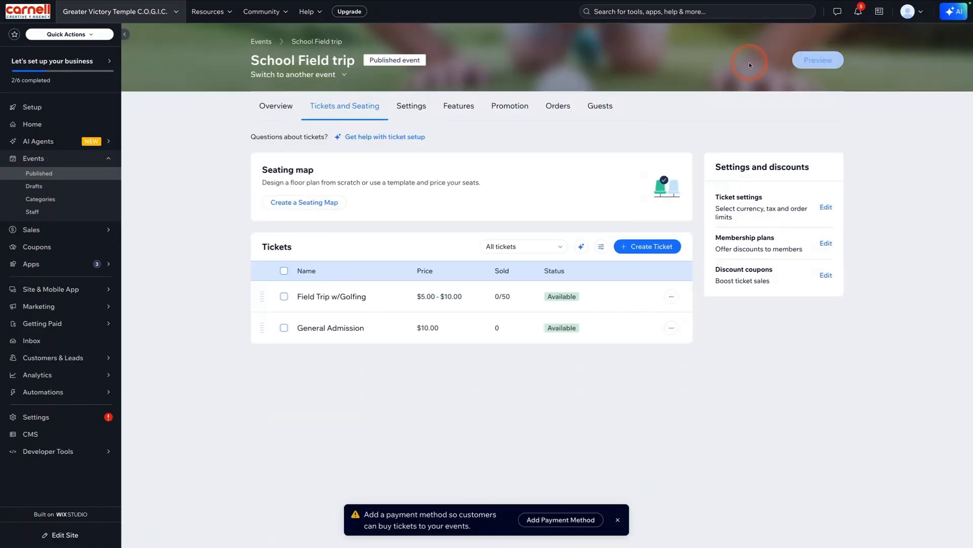
Open the live School Field trip page from the event overview, reload it and examine the ticket price options.
click(272, 106)
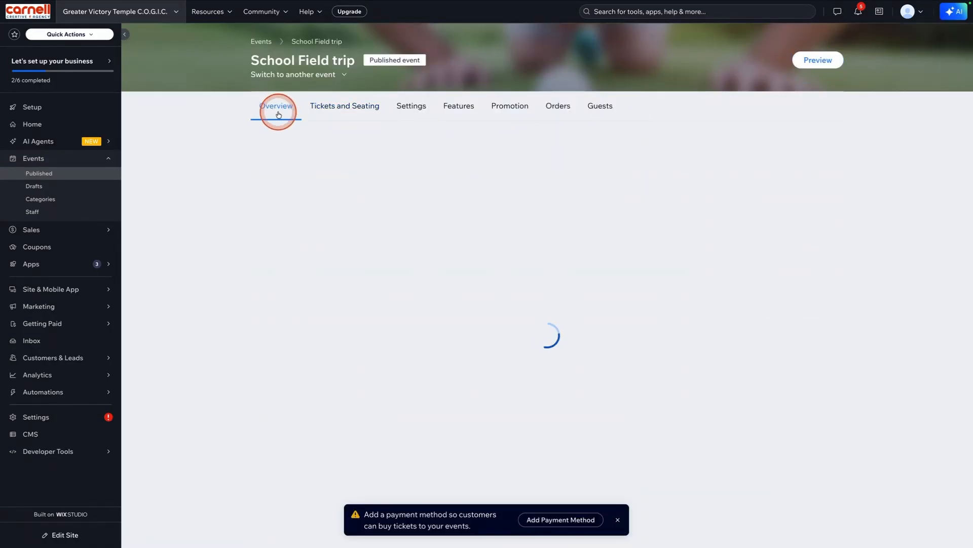
click(425, 229)
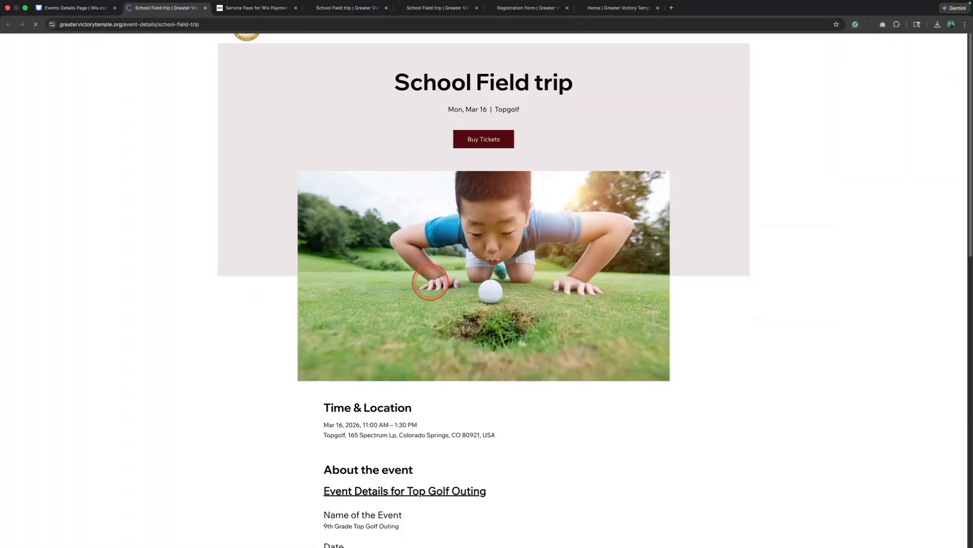
mouse_move(159, 3)
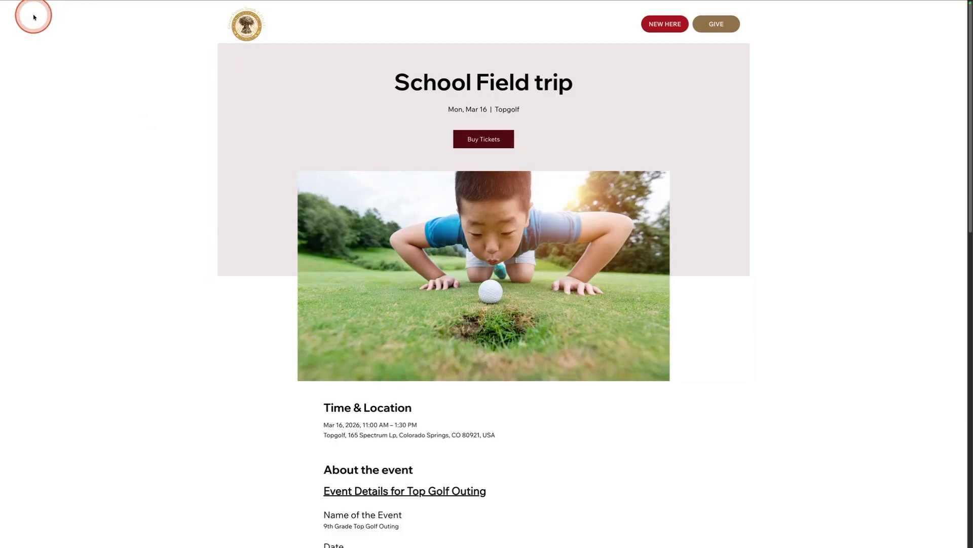
mouse_move(40, 2)
click(34, 37)
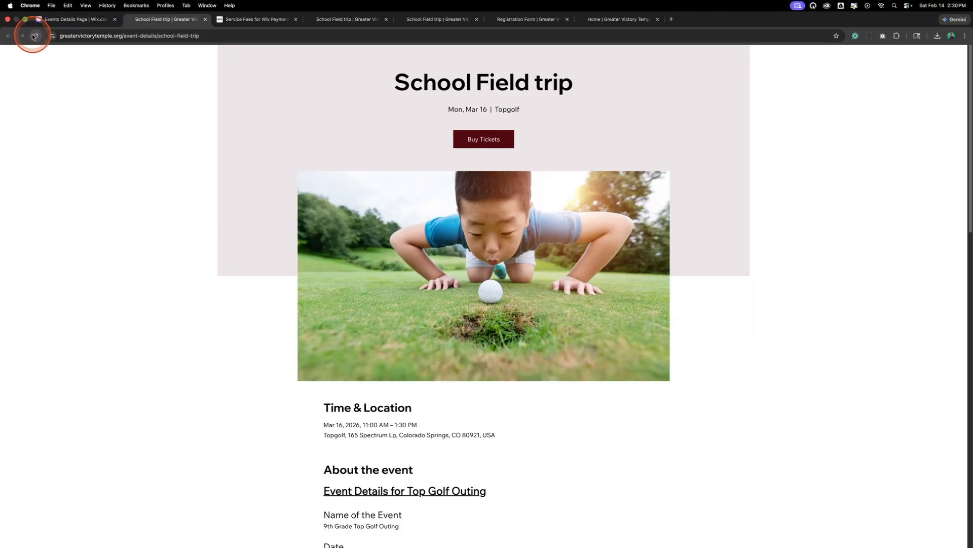
scroll(156, 204, down, 10)
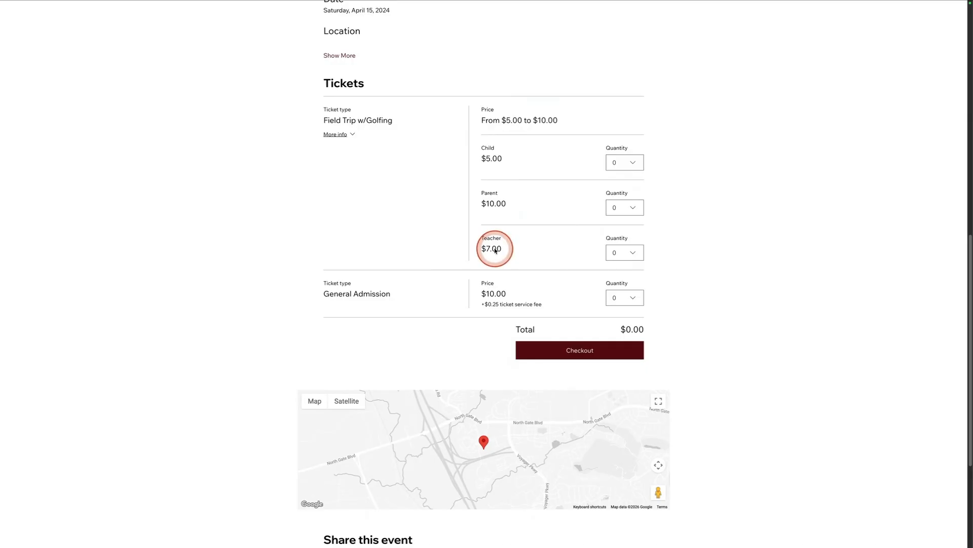
Select one Child and one Parent ticket for Field Trip w/Golfing on the live event page.
click(636, 169)
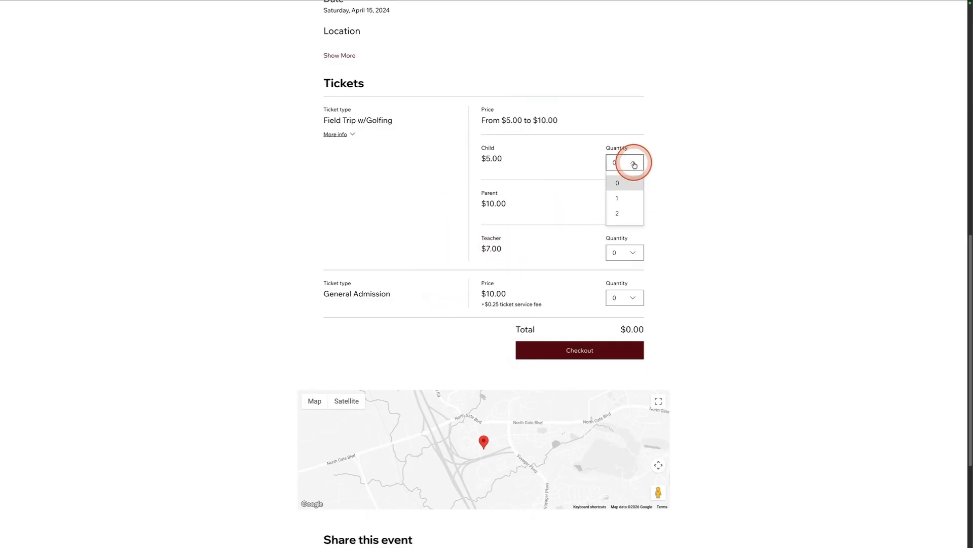
click(630, 199)
click(630, 209)
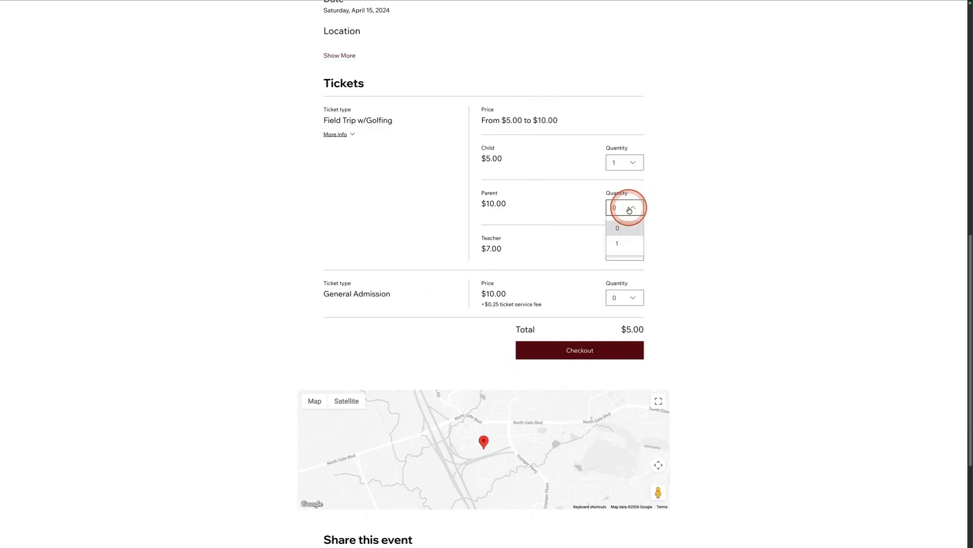
click(624, 238)
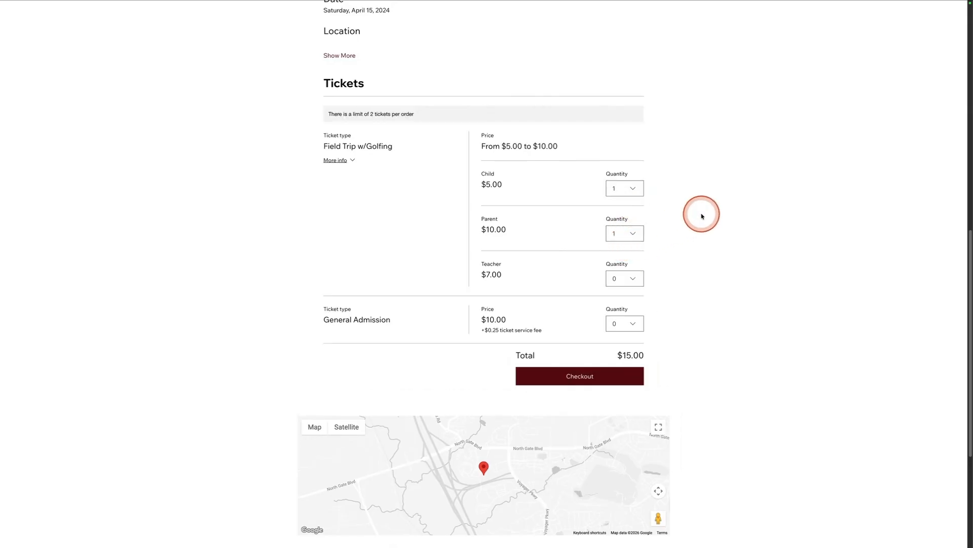
Test the order limit by setting the Child quantity to 0 and checking the Parent choices, then restore one Child and one Parent ticket.
click(633, 195)
click(624, 209)
click(627, 208)
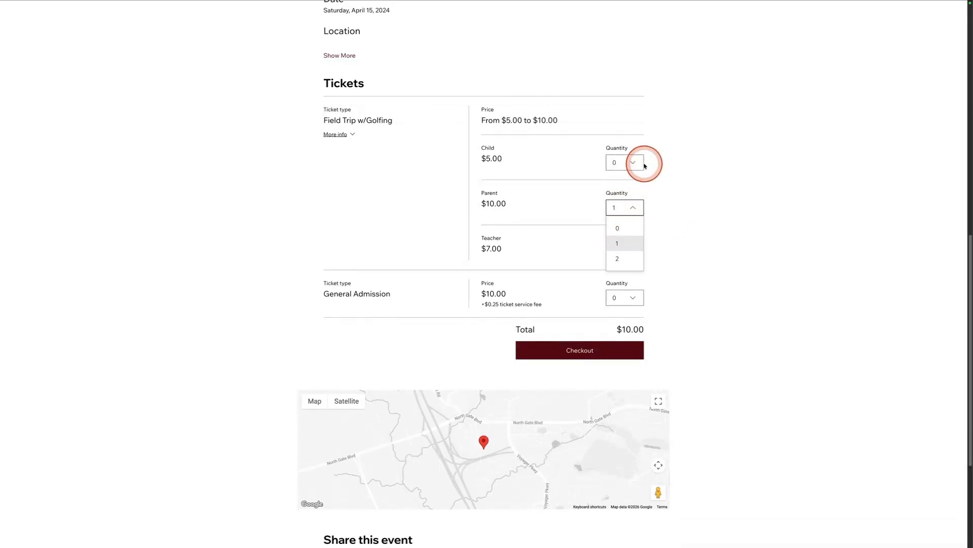
click(630, 223)
click(630, 165)
click(623, 196)
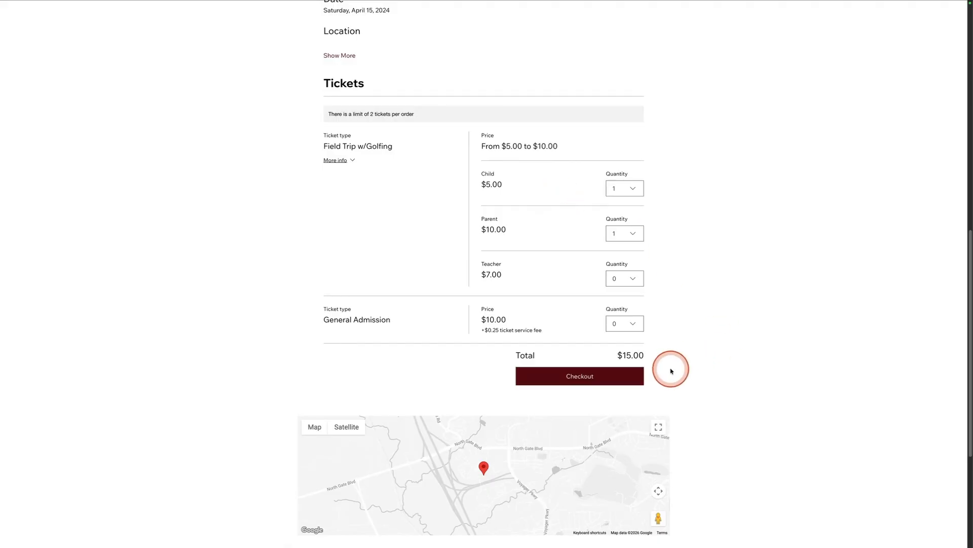
Try to check out the selected tickets, dismiss the notice and return to the event dashboard.
click(589, 377)
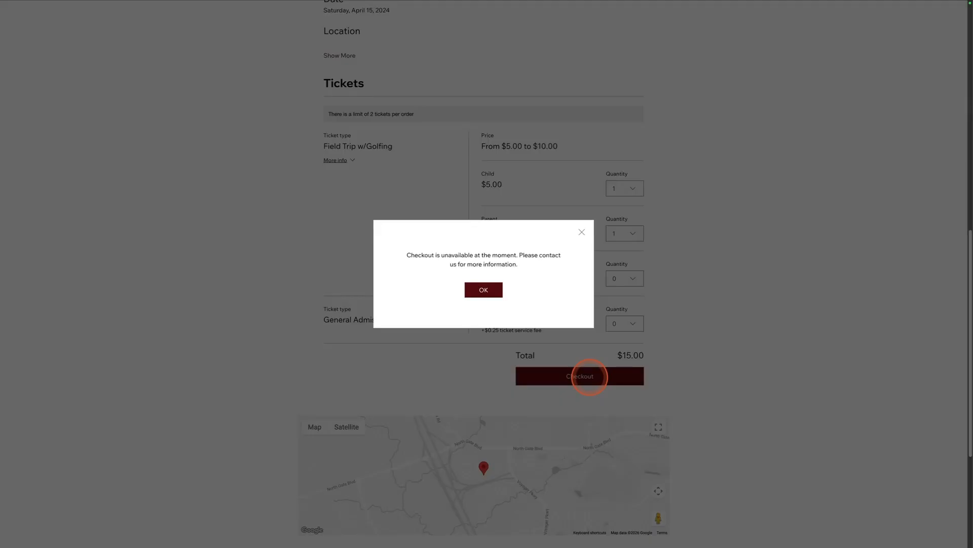
click(481, 288)
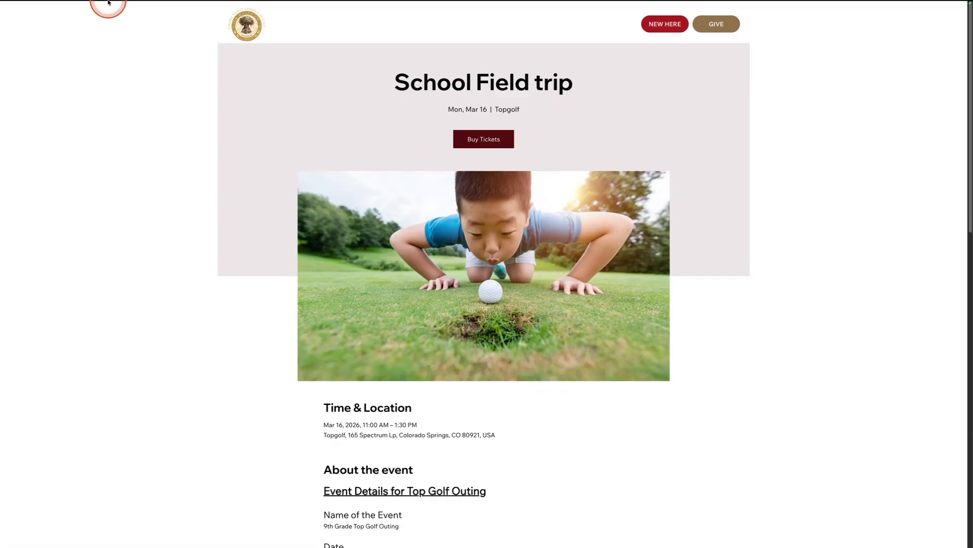
click(81, 18)
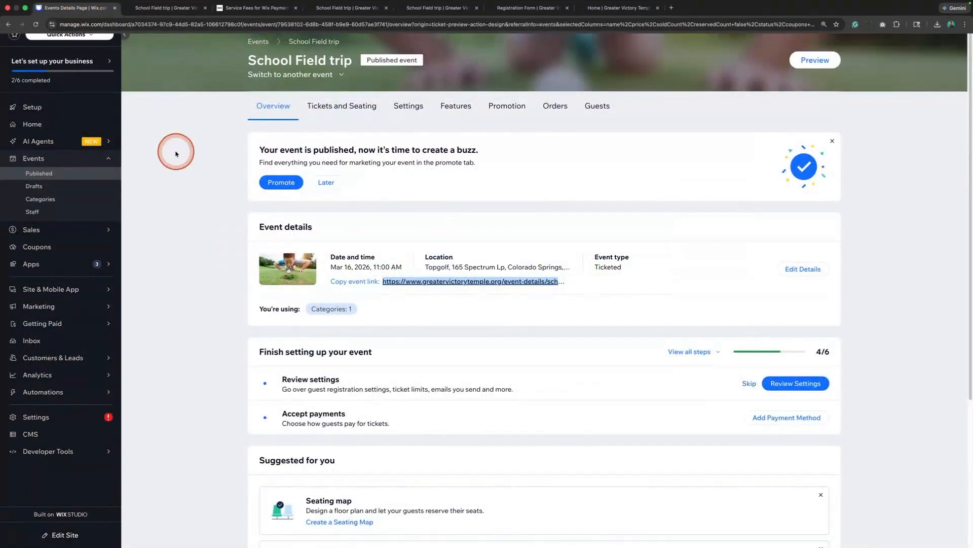